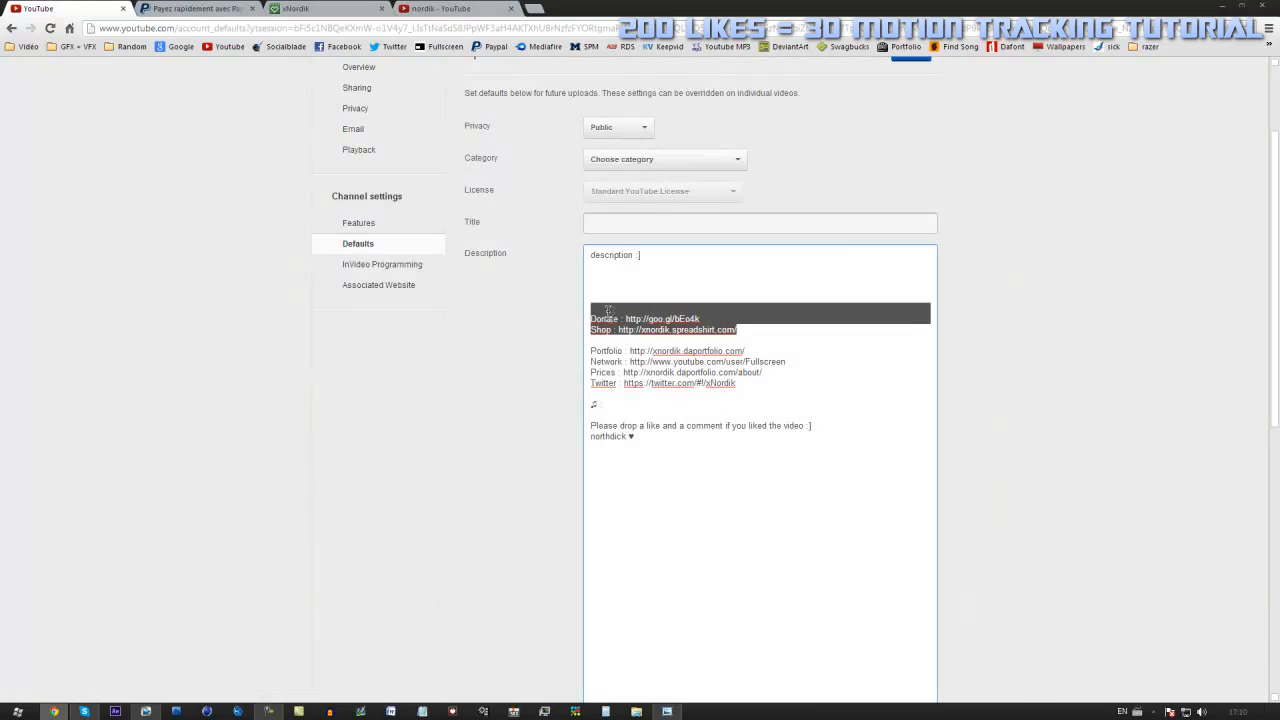
Open the nordik YouTube channel page and look over its About section with the Donate and Shop links
double_click(677, 333)
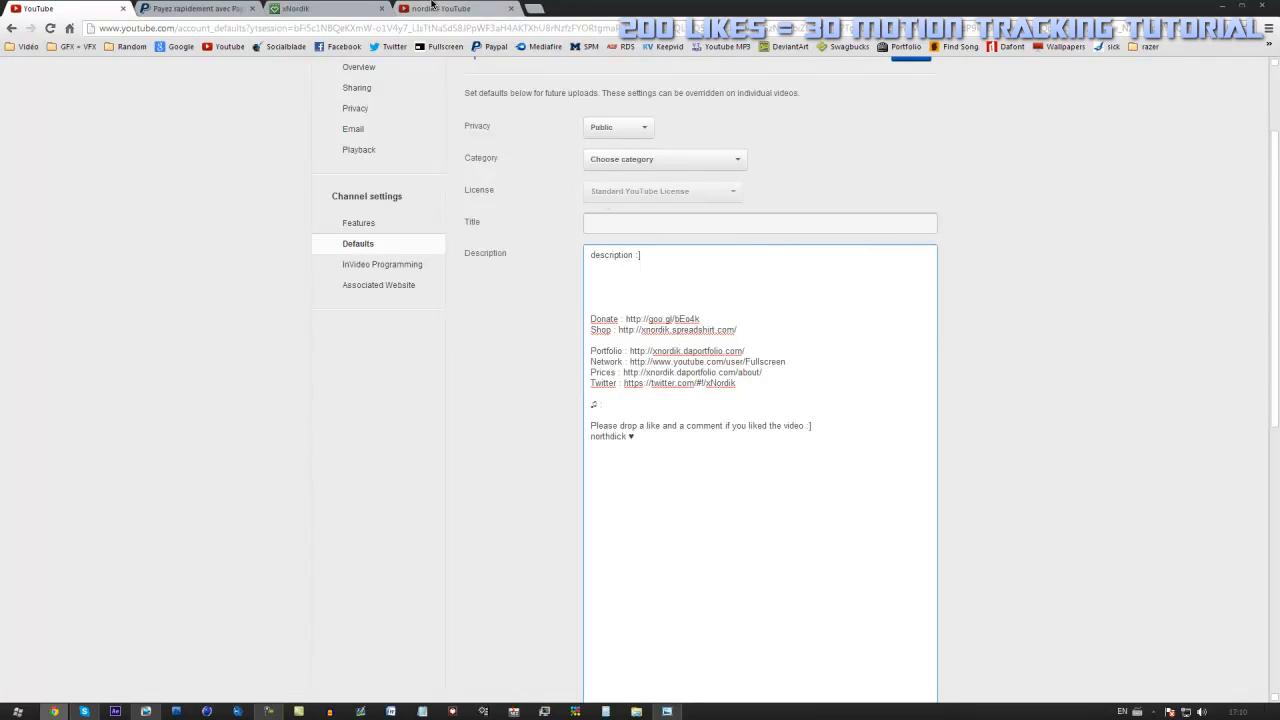
left_click(430, 9)
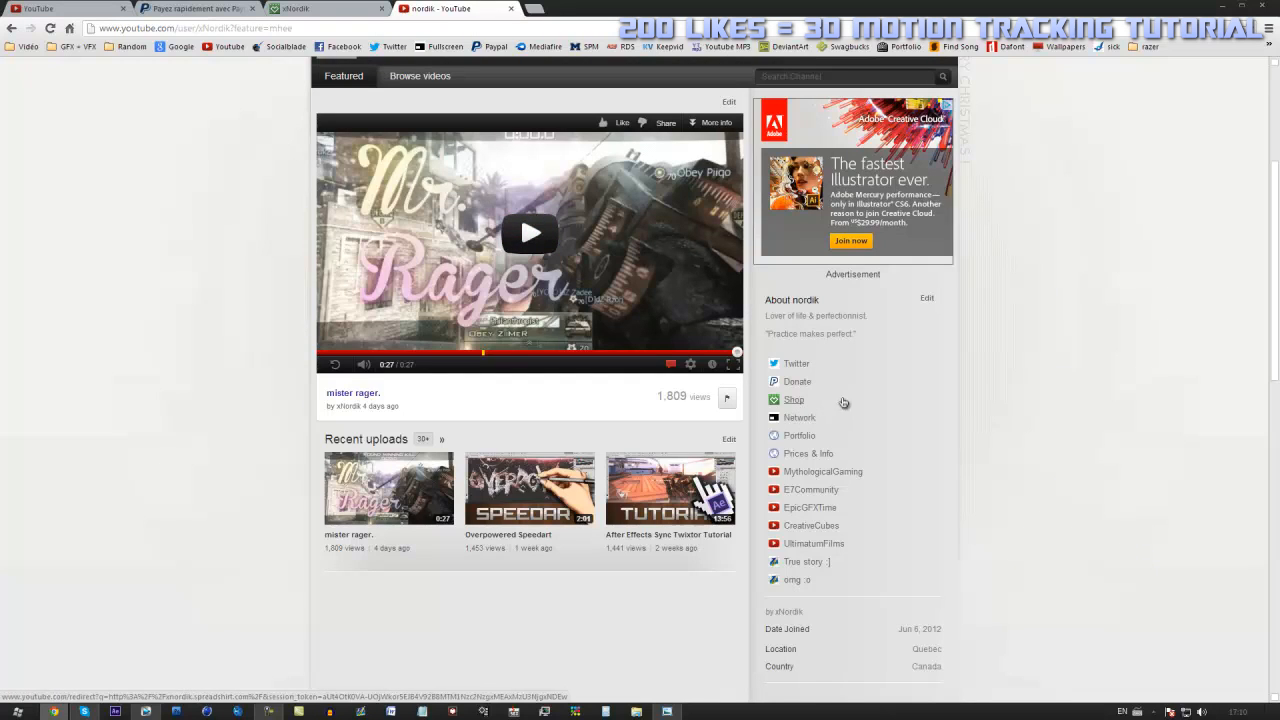
left_click_drag(763, 300, 826, 309)
left_click(826, 310)
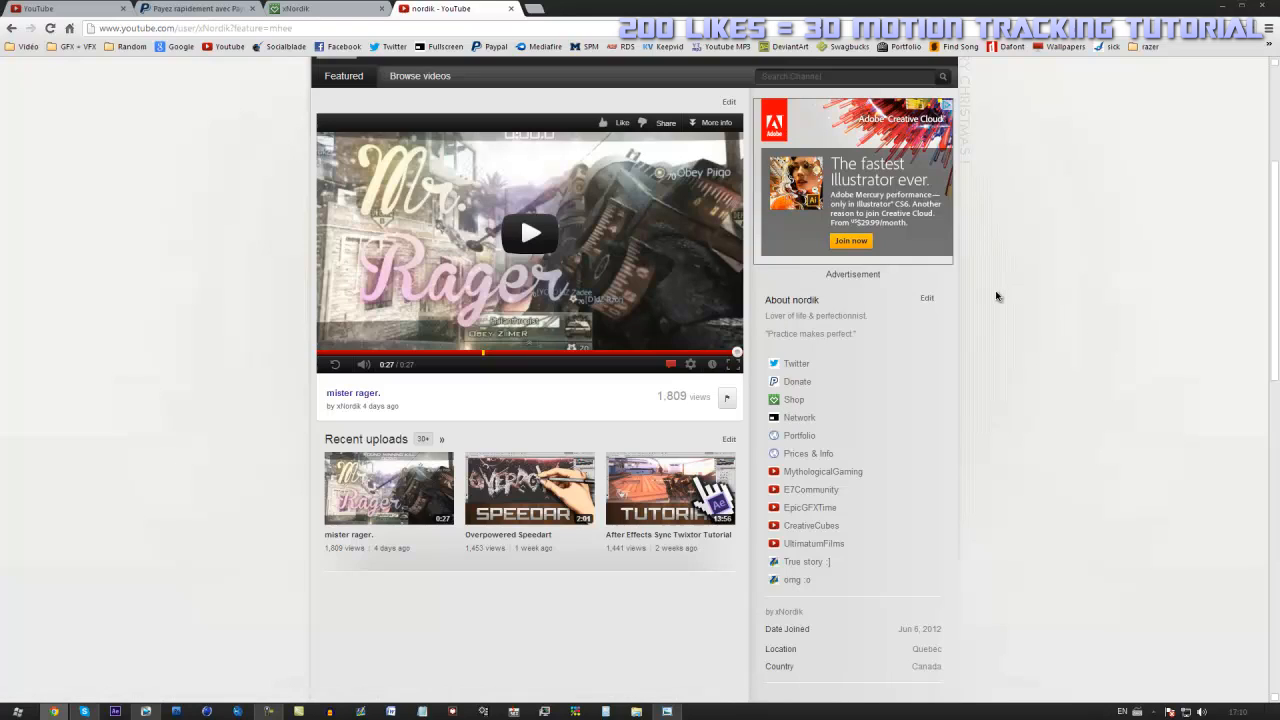
left_click_drag(860, 335, 762, 299)
left_click(806, 303)
left_click_drag(765, 299, 820, 300)
left_click(814, 300)
left_click_drag(866, 331, 765, 316)
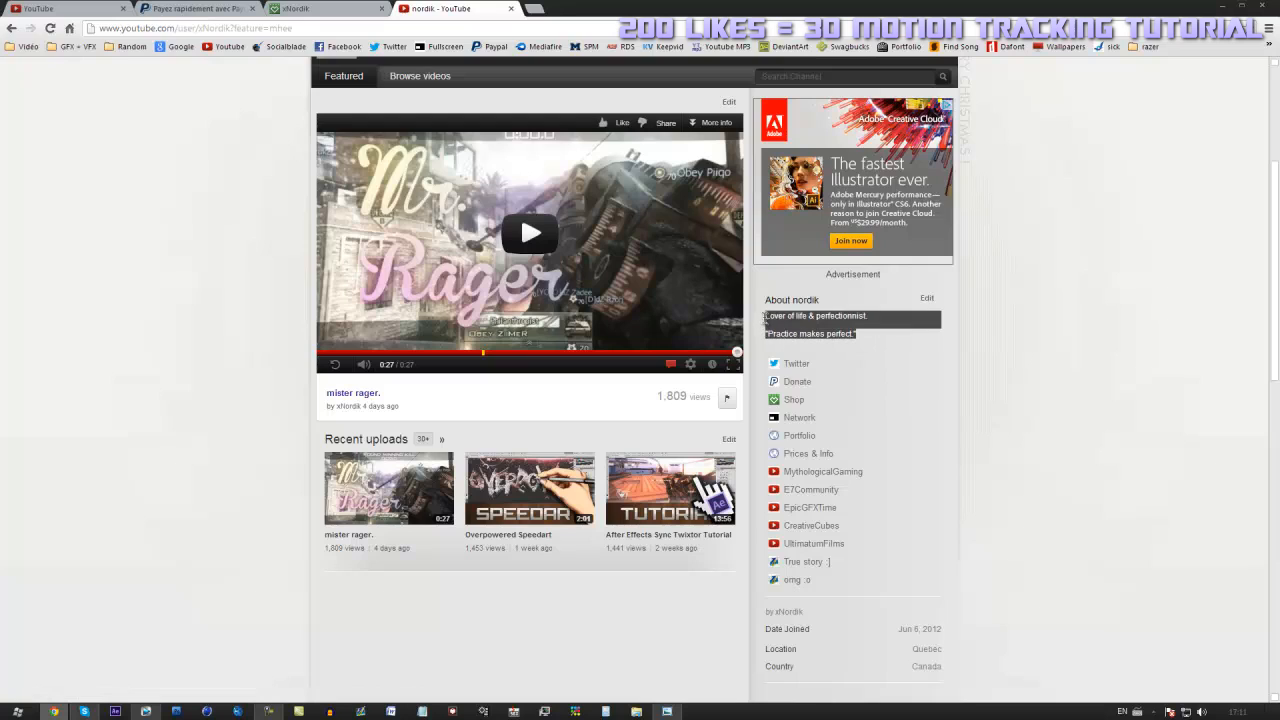
left_click(855, 340)
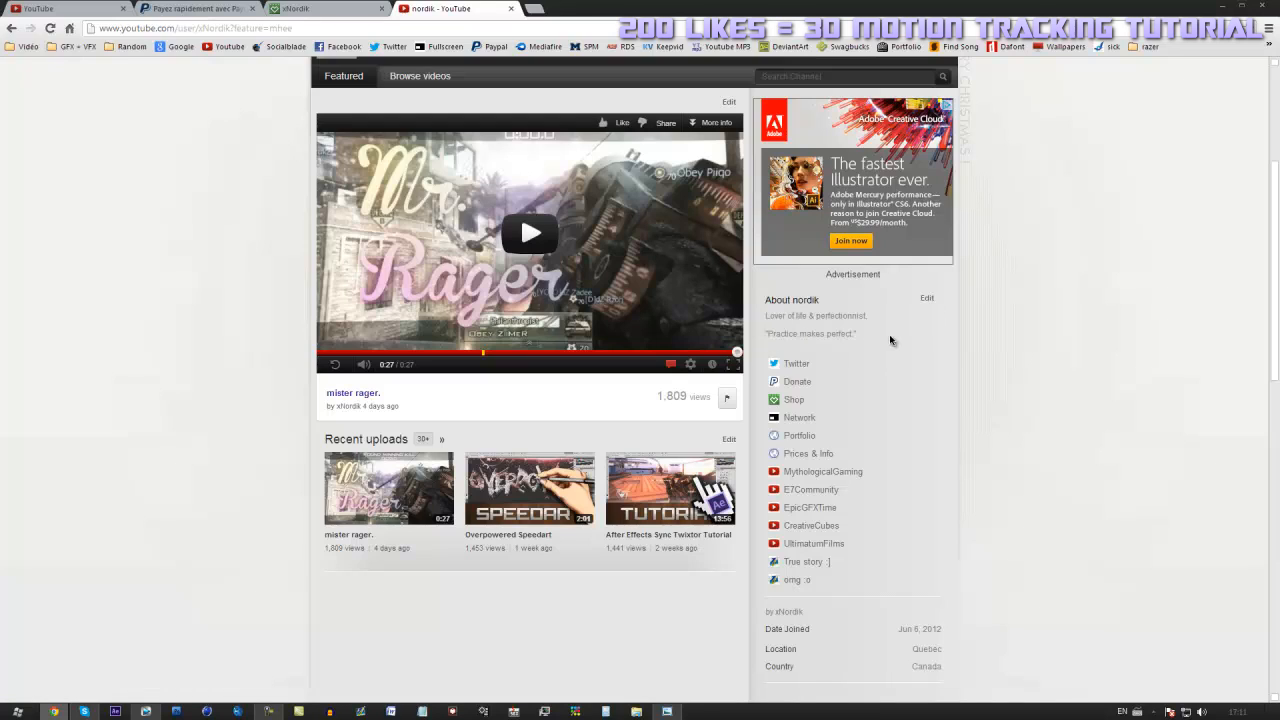
left_click_drag(867, 340, 753, 300)
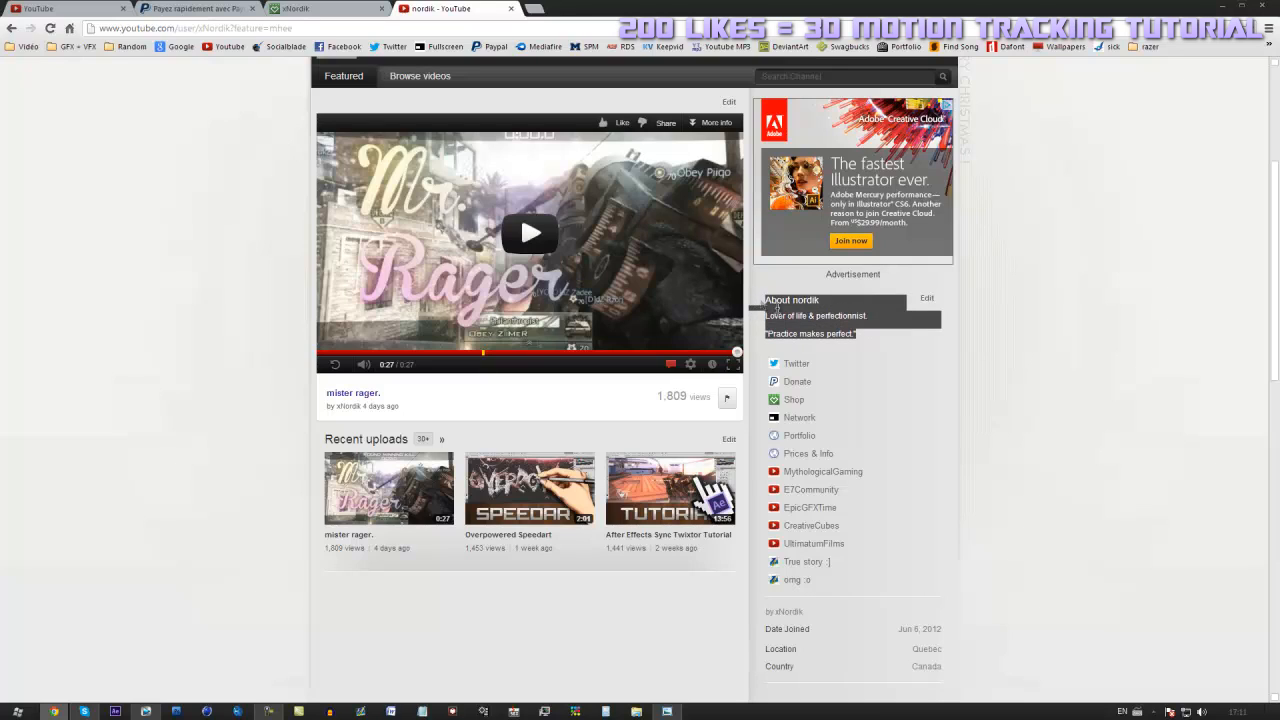
left_click(763, 304)
left_click_drag(763, 302, 939, 299)
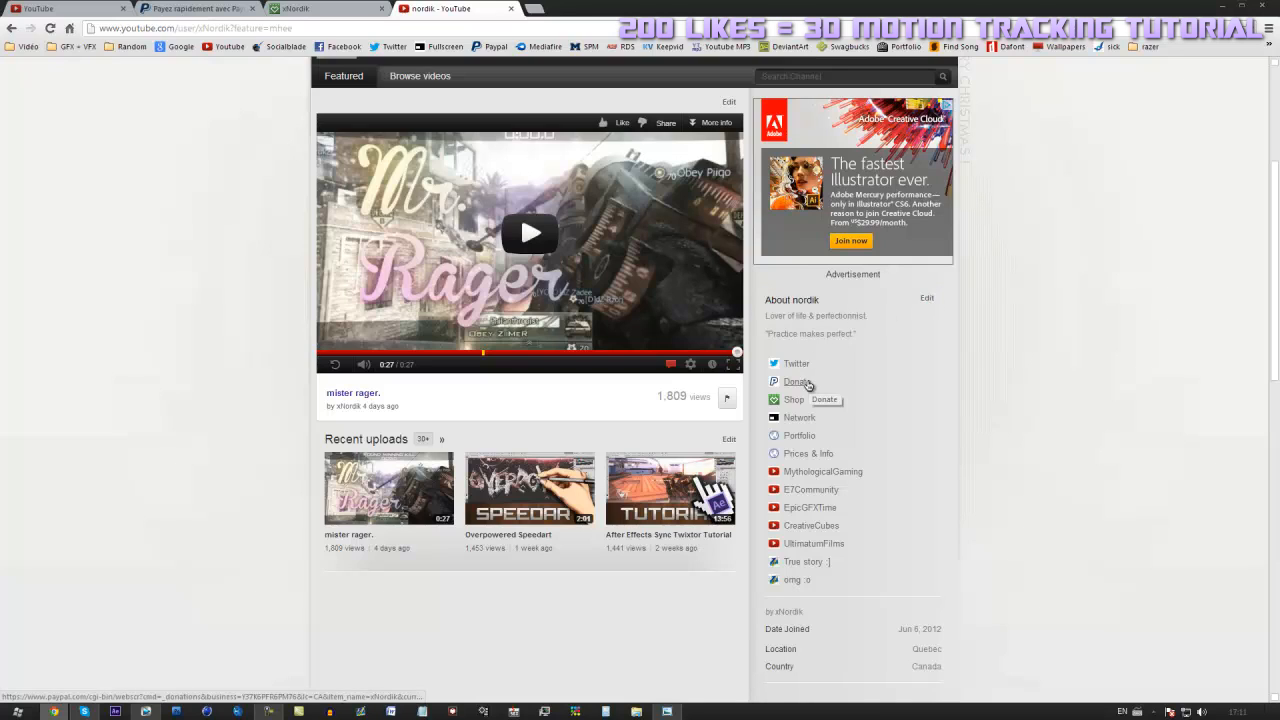
View the PayPal donation page and look through the clothing products in the xNordik Spreadshirt shop
left_click(212, 8)
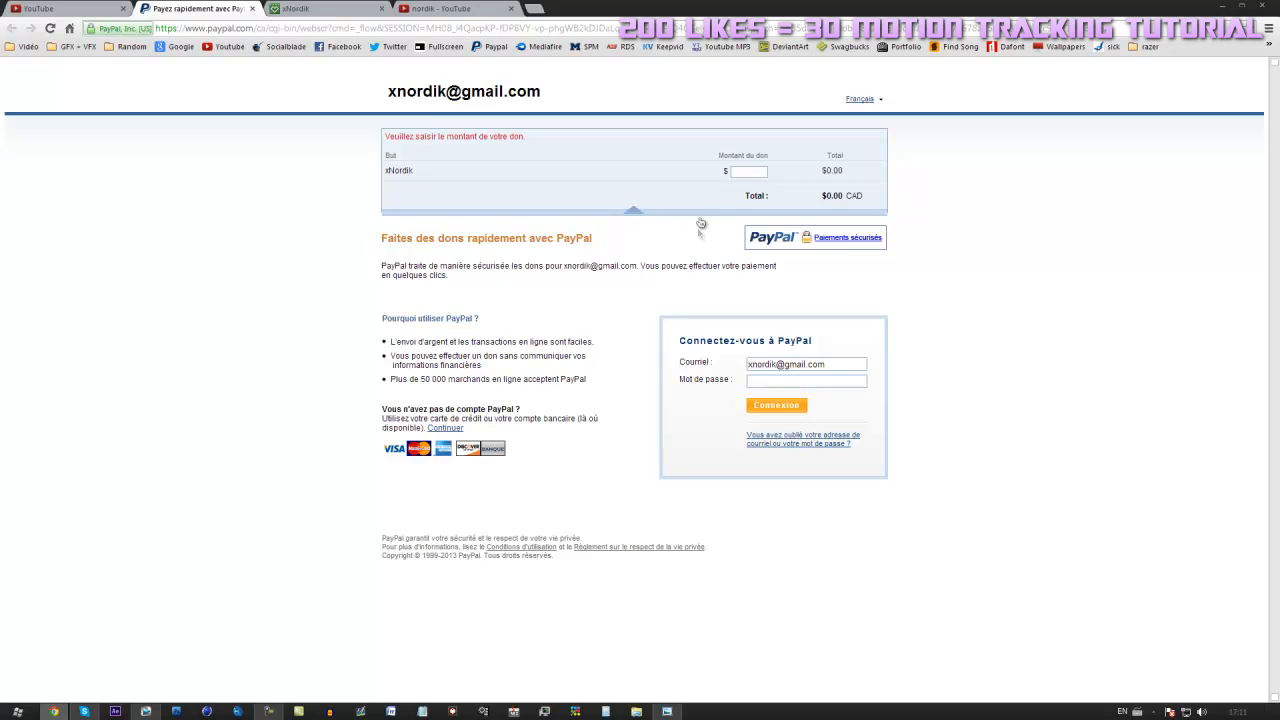
left_click(340, 9)
scroll(1041, 299, "down", 2)
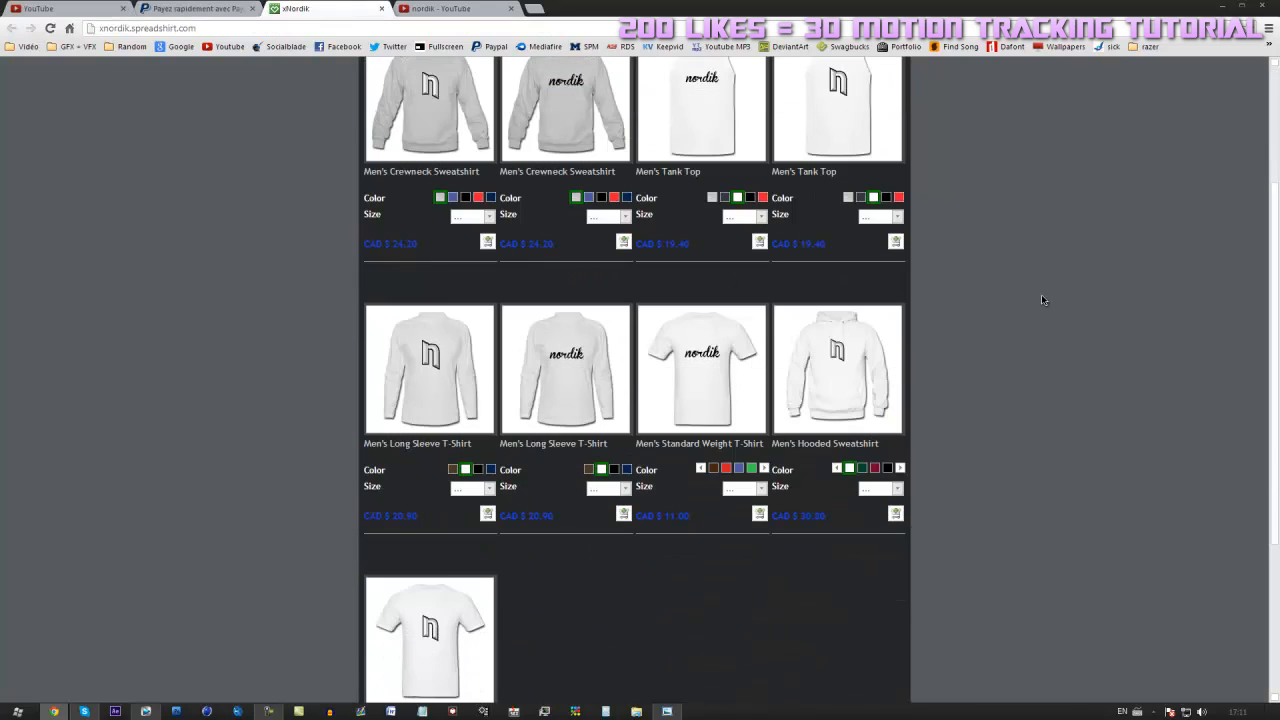
scroll(1005, 495, "down", 2)
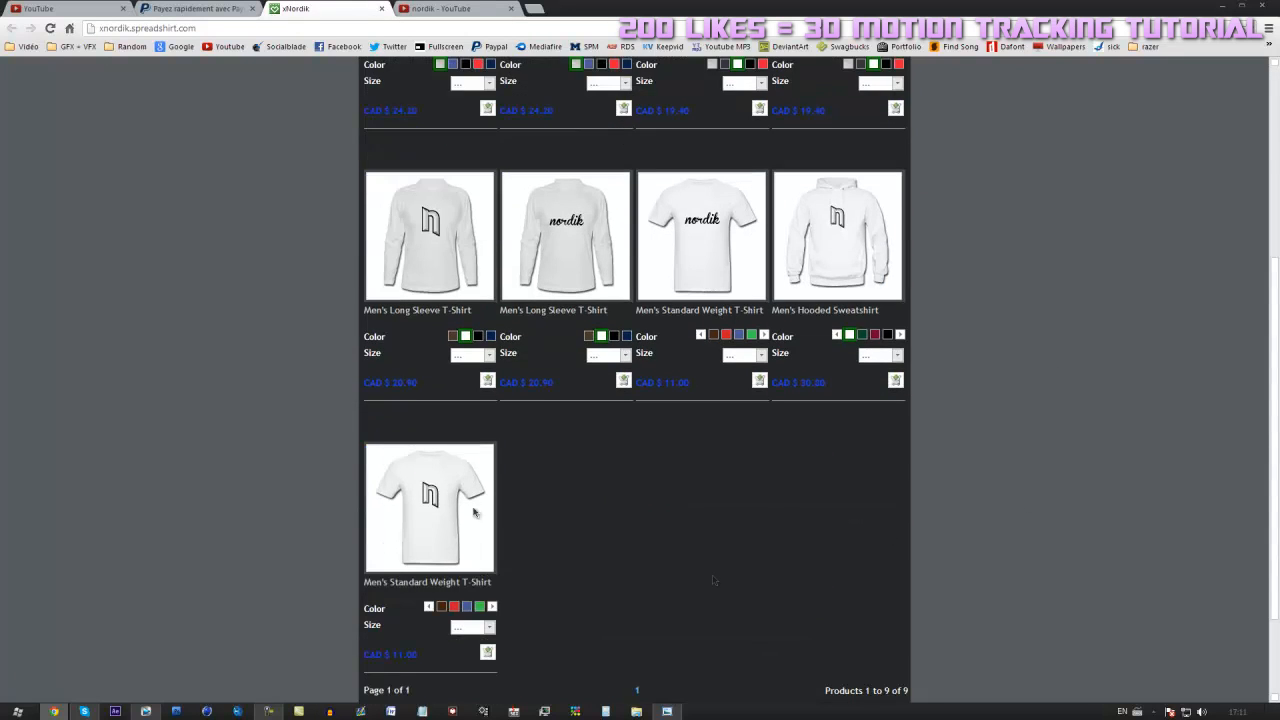
scroll(960, 530, "up", 4)
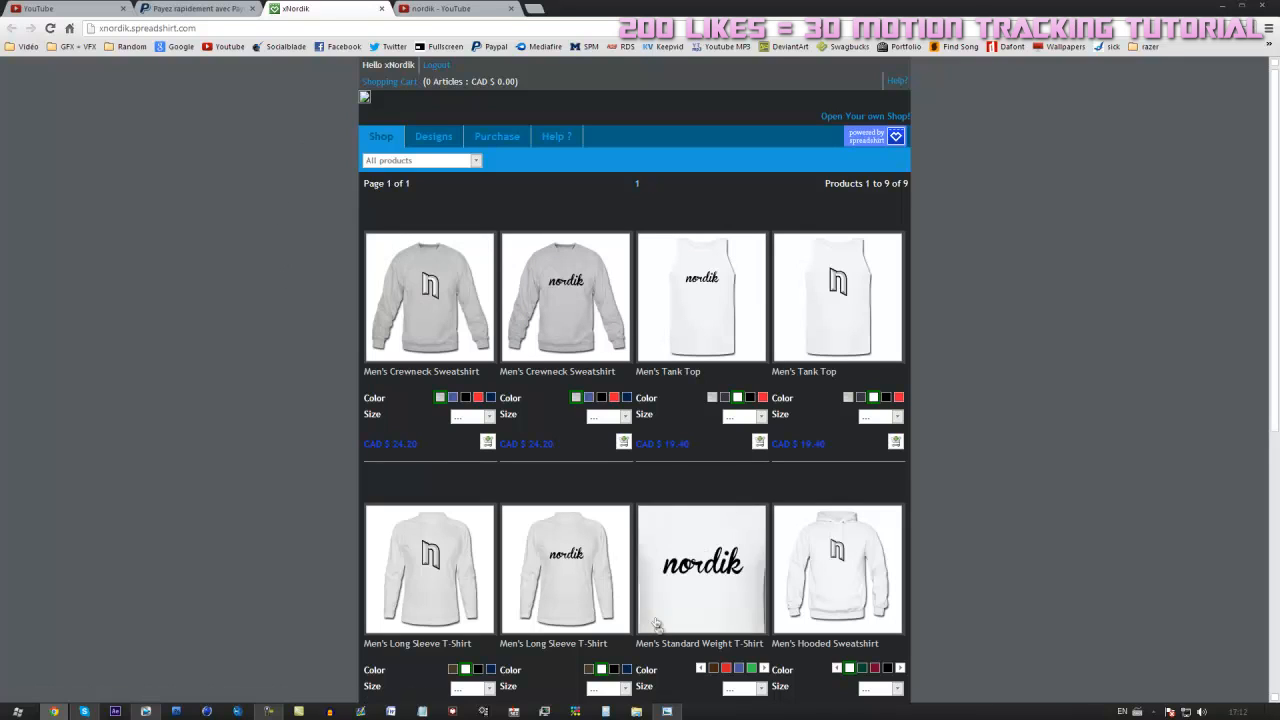
scroll(930, 479, "down", 5)
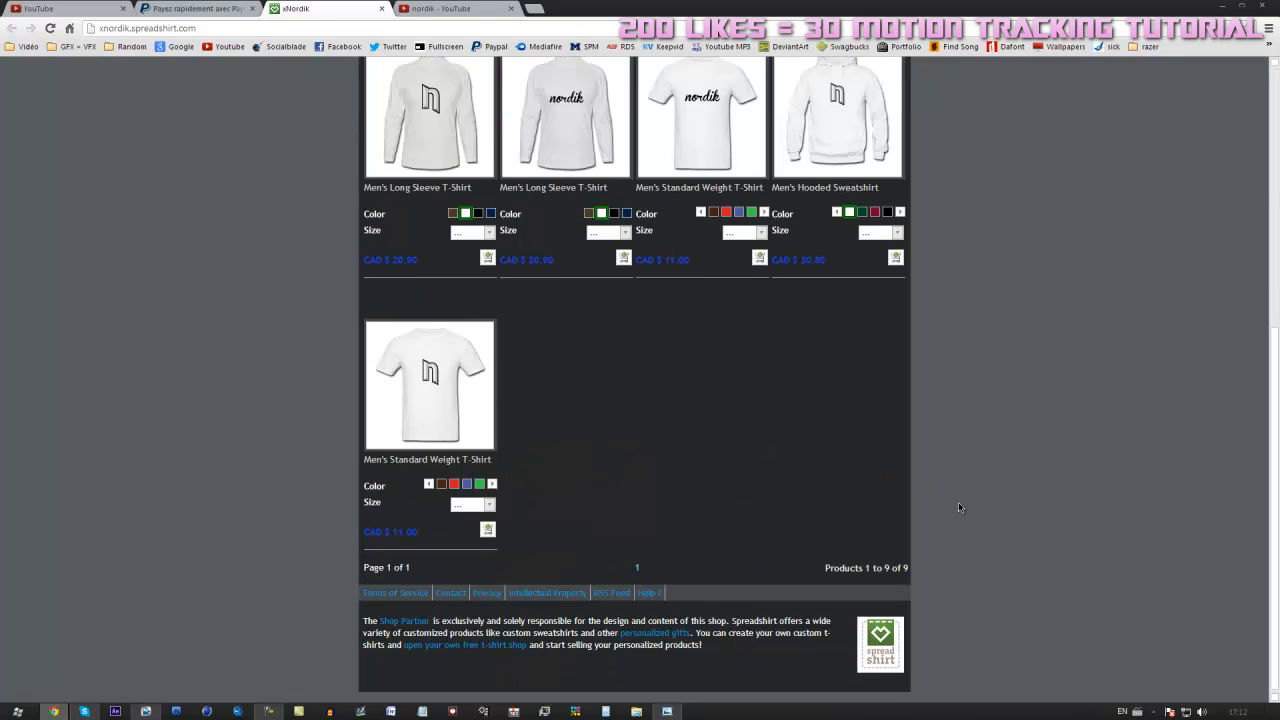
scroll(958, 502, "up", 4)
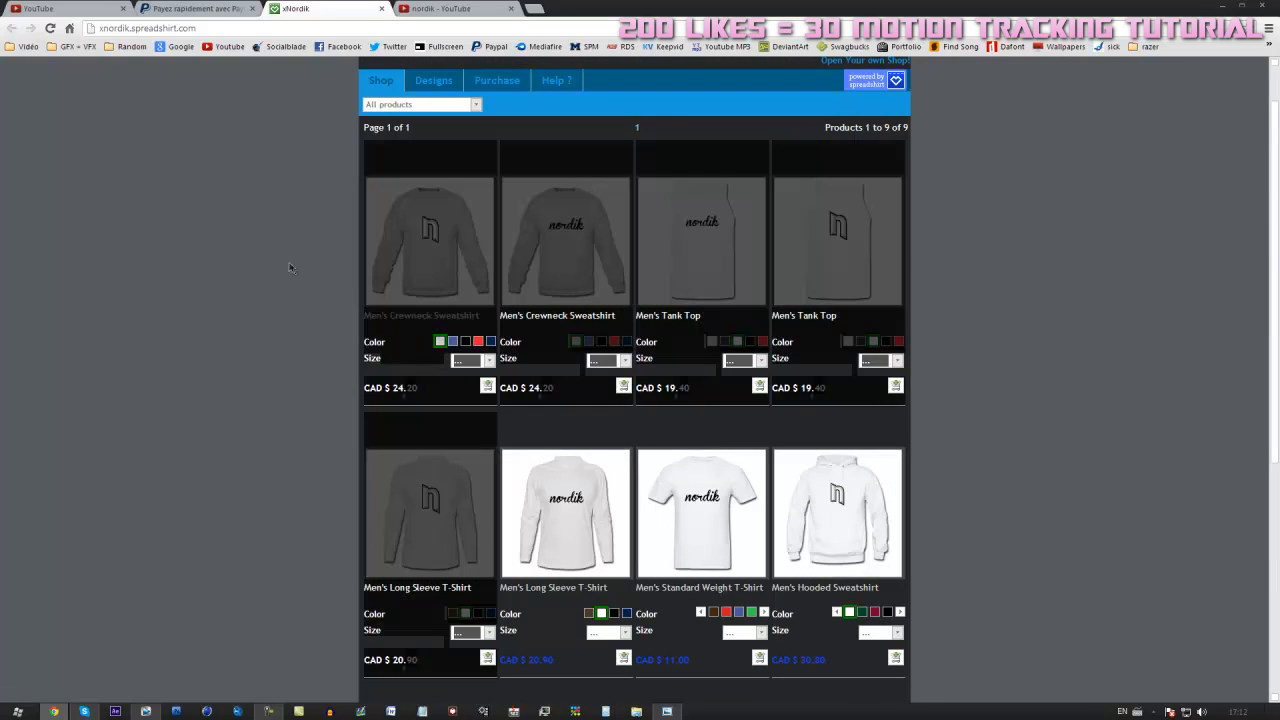
scroll(780, 440, "down", 3)
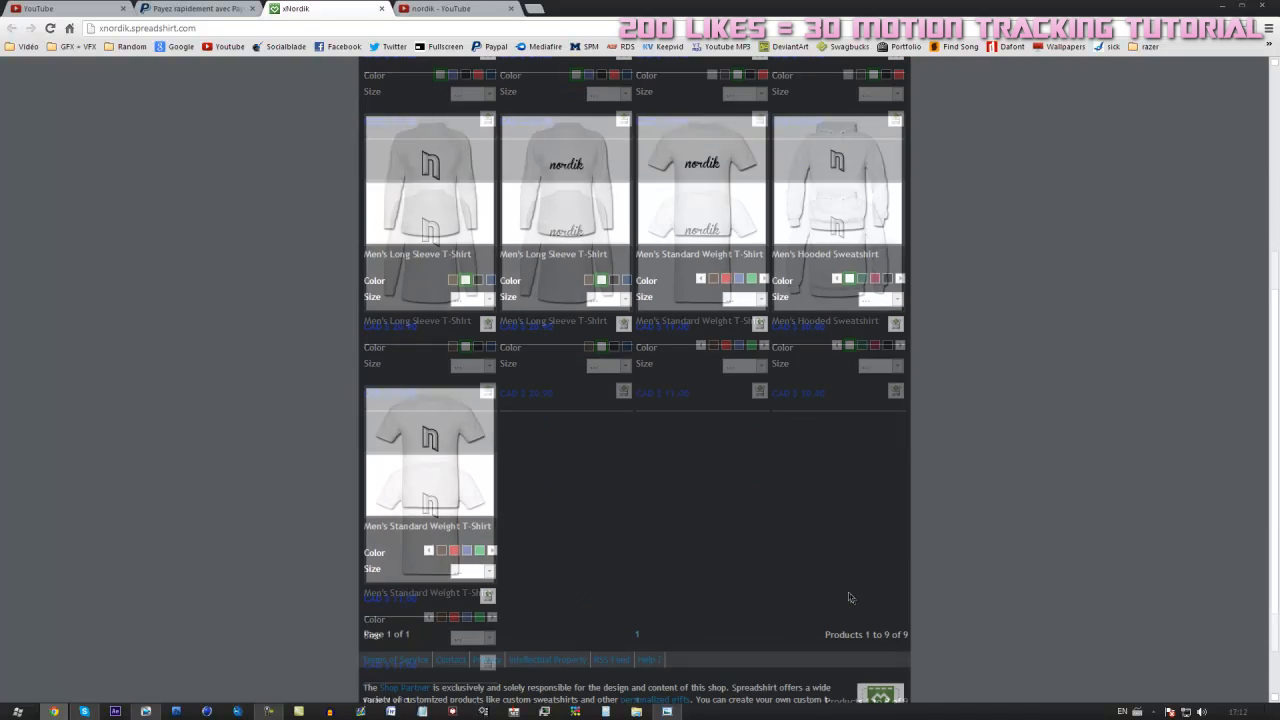
scroll(670, 488, "up", 4)
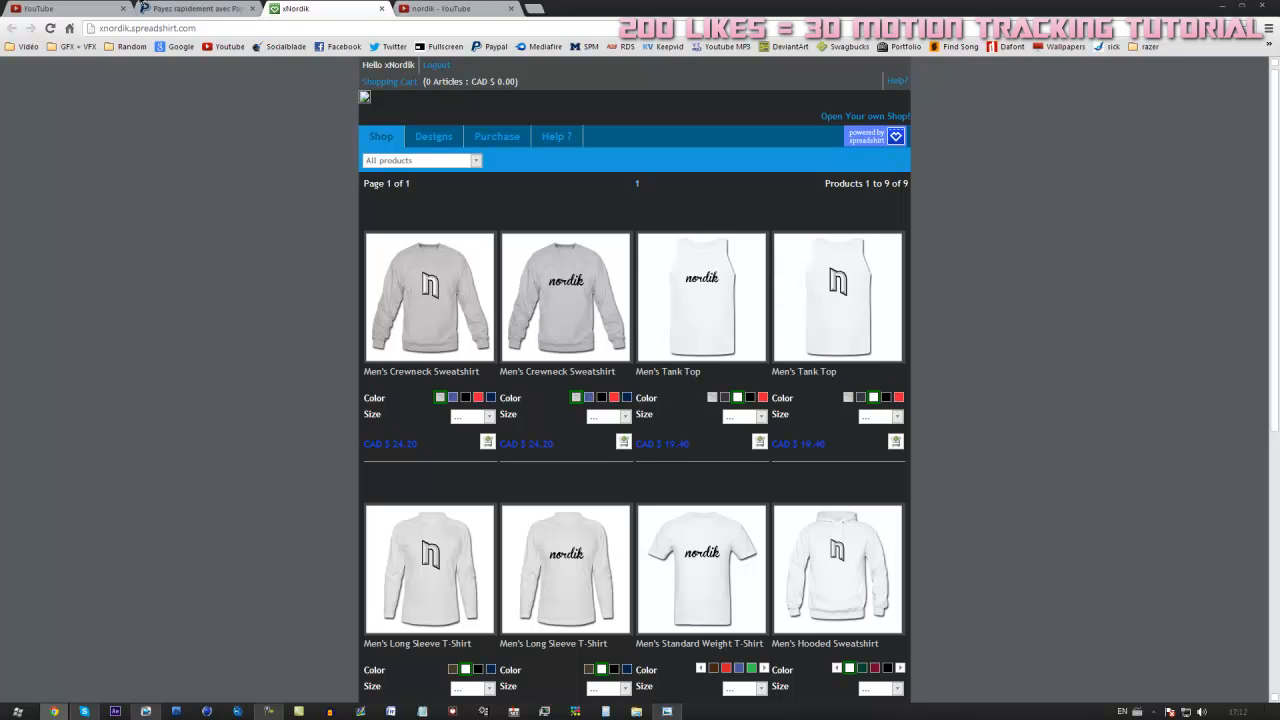
left_click(486, 6)
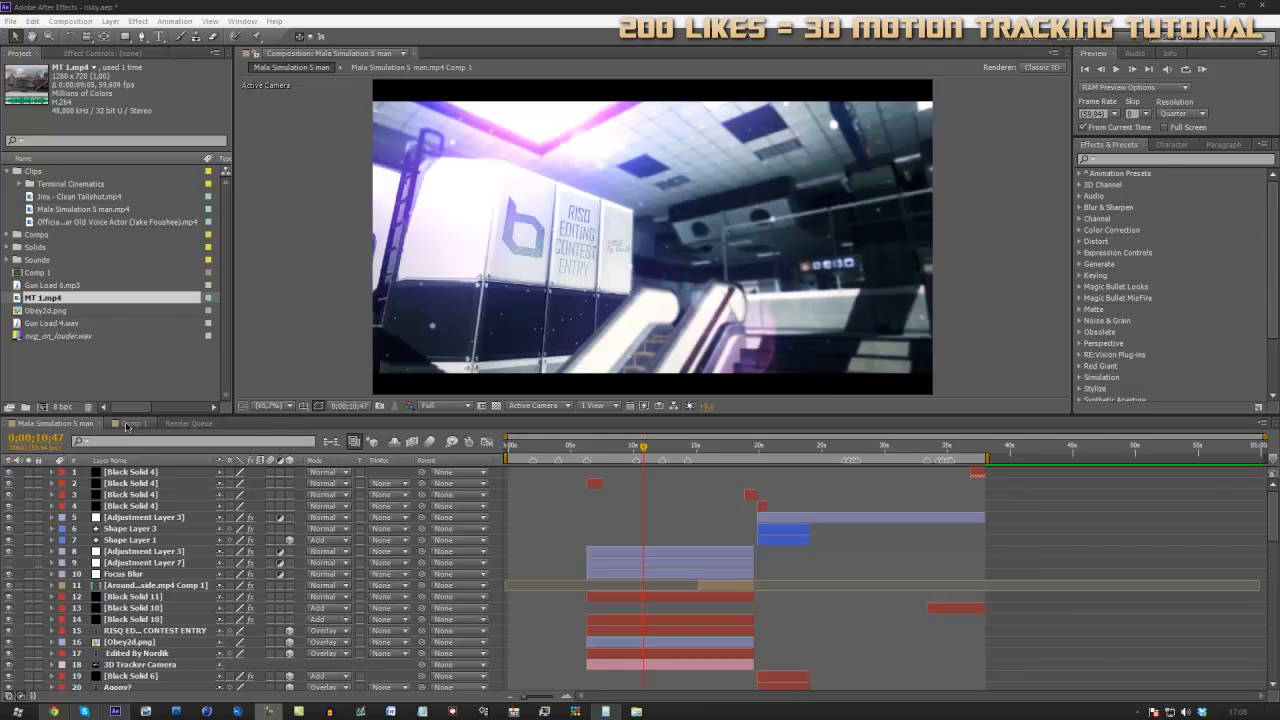
Review the settings for a new composition in After Effects without creating one
left_click(42, 407)
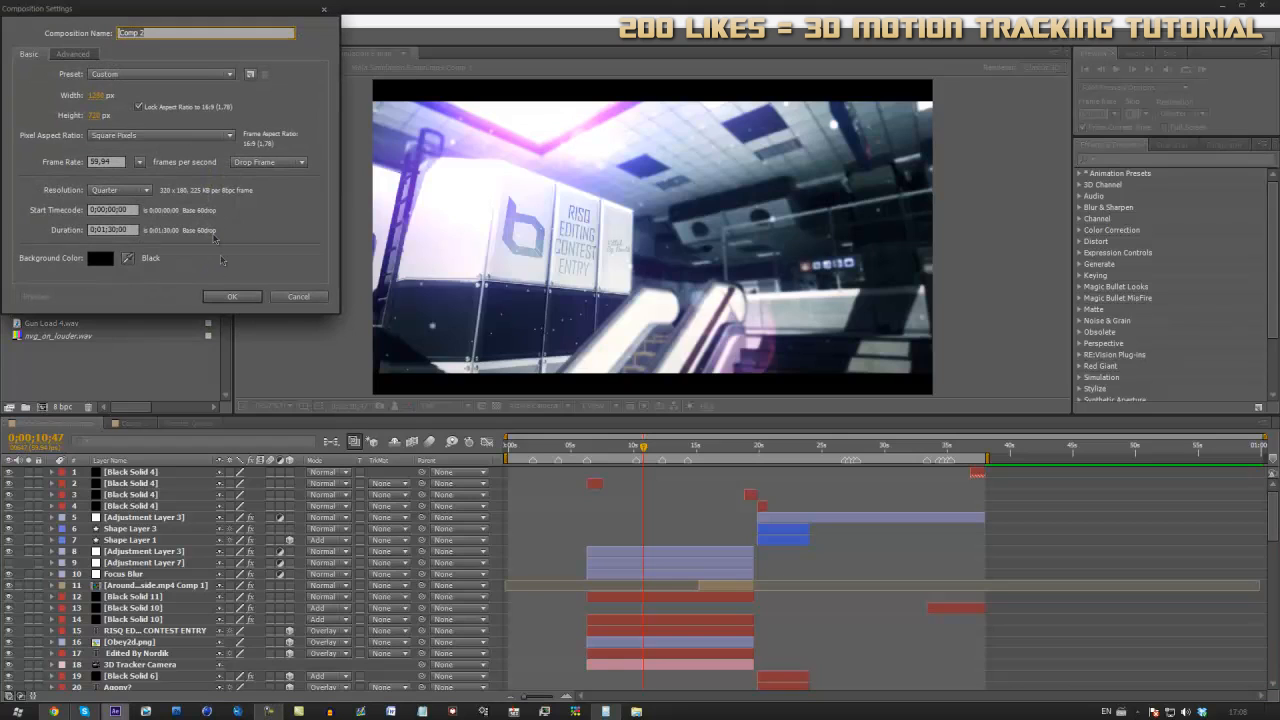
left_click(301, 297)
In Comp 1, trim MT 1.mp4 to the section between about 10 and 13 seconds and move it to the timeline start
left_click(133, 423)
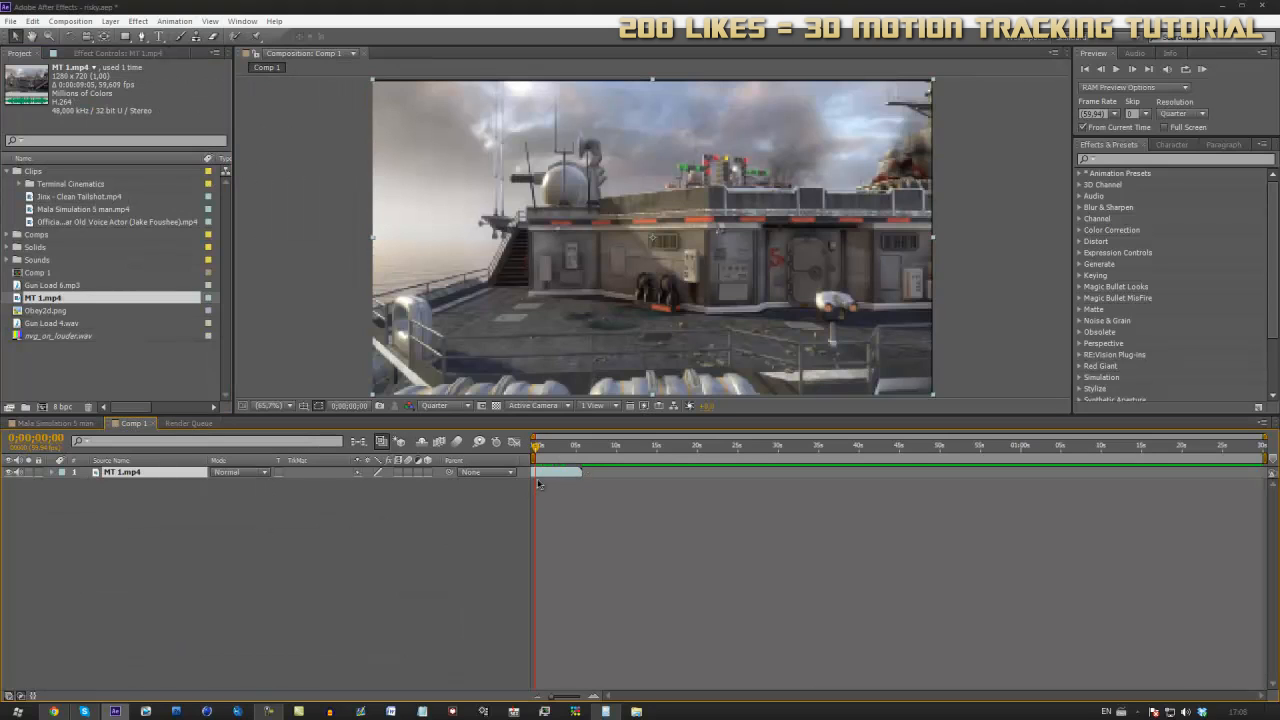
left_click_drag(540, 473, 620, 478)
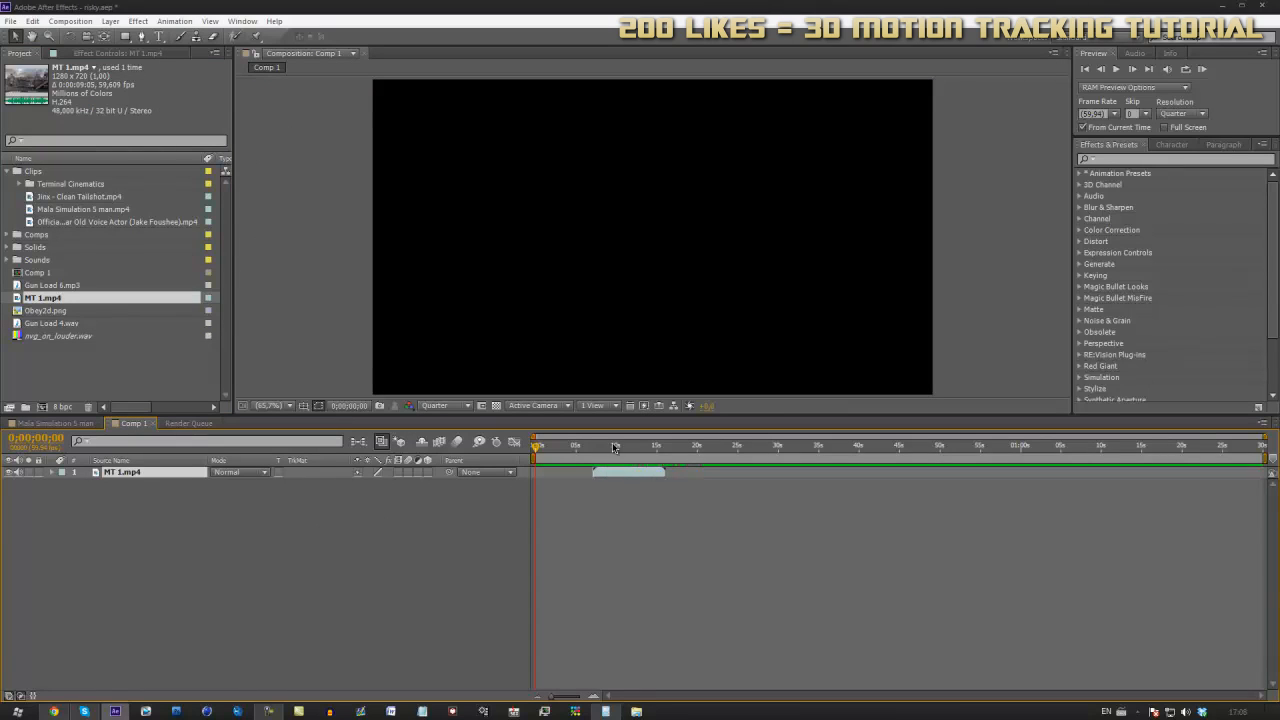
left_click(616, 446)
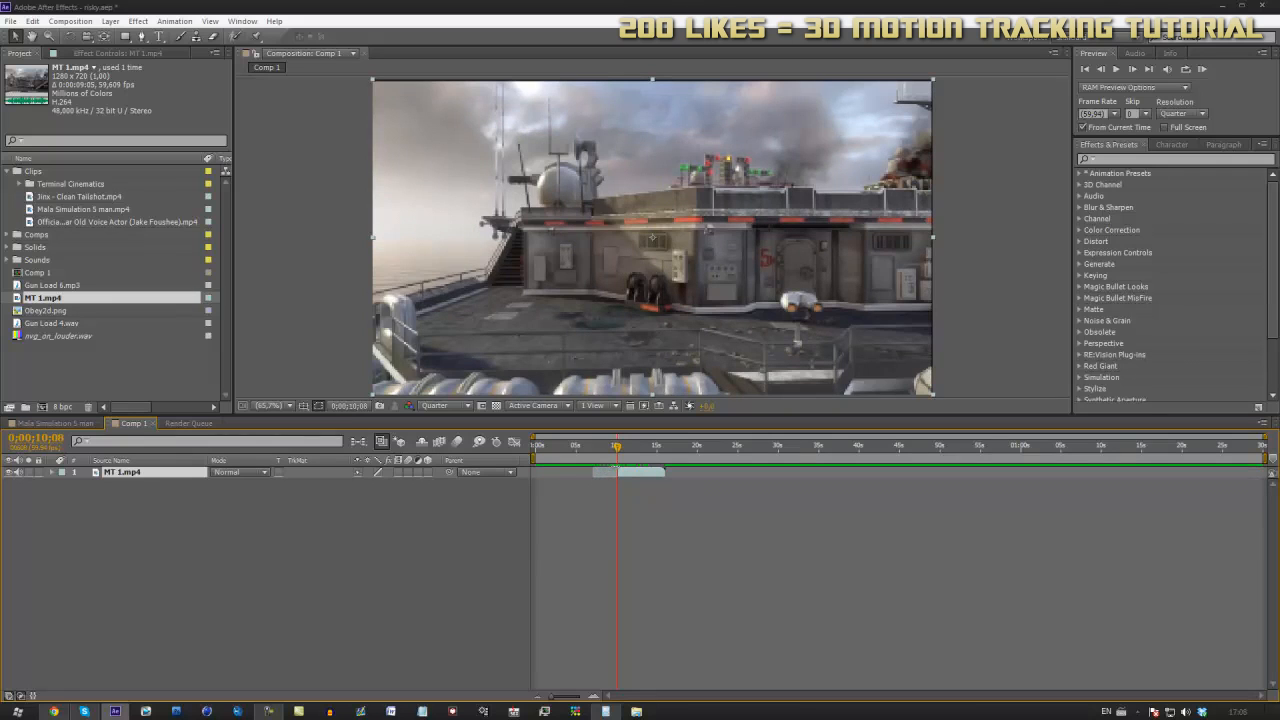
left_click_drag(624, 458, 545, 481)
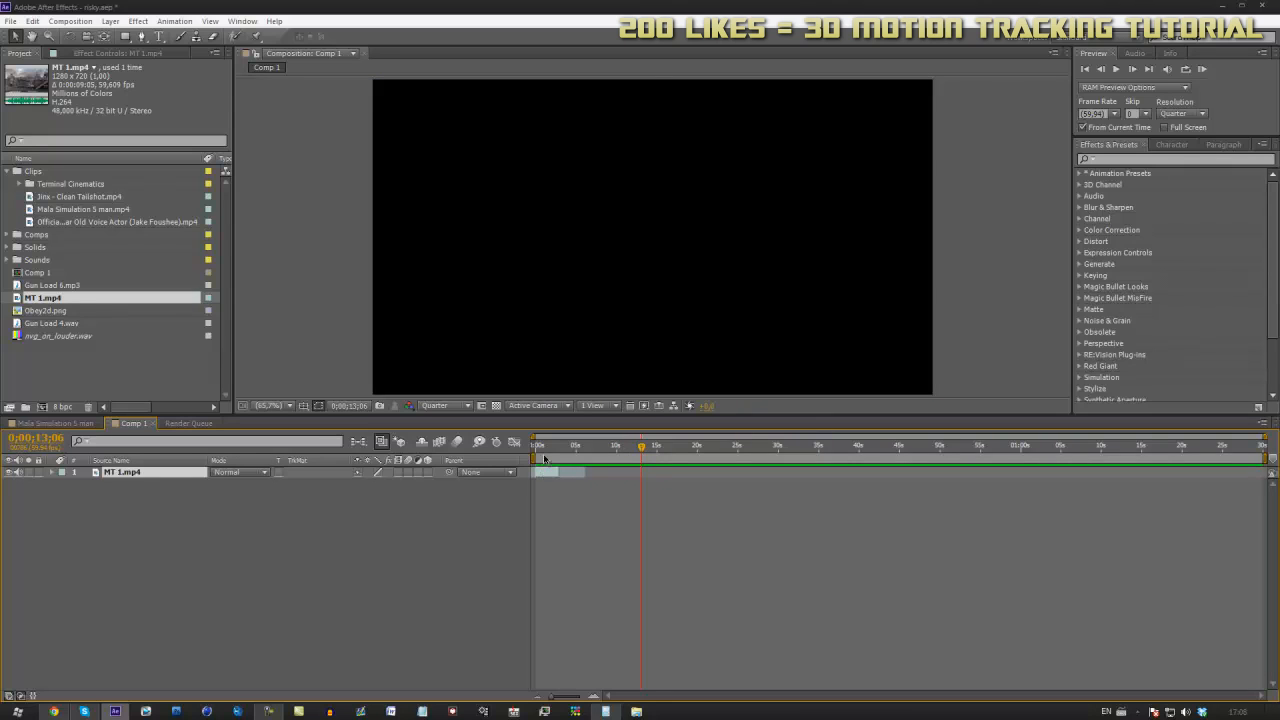
Run Track Camera on the MT 1.mp4 layer from the first frame of Comp 1
key("Home")
right_click(550, 472)
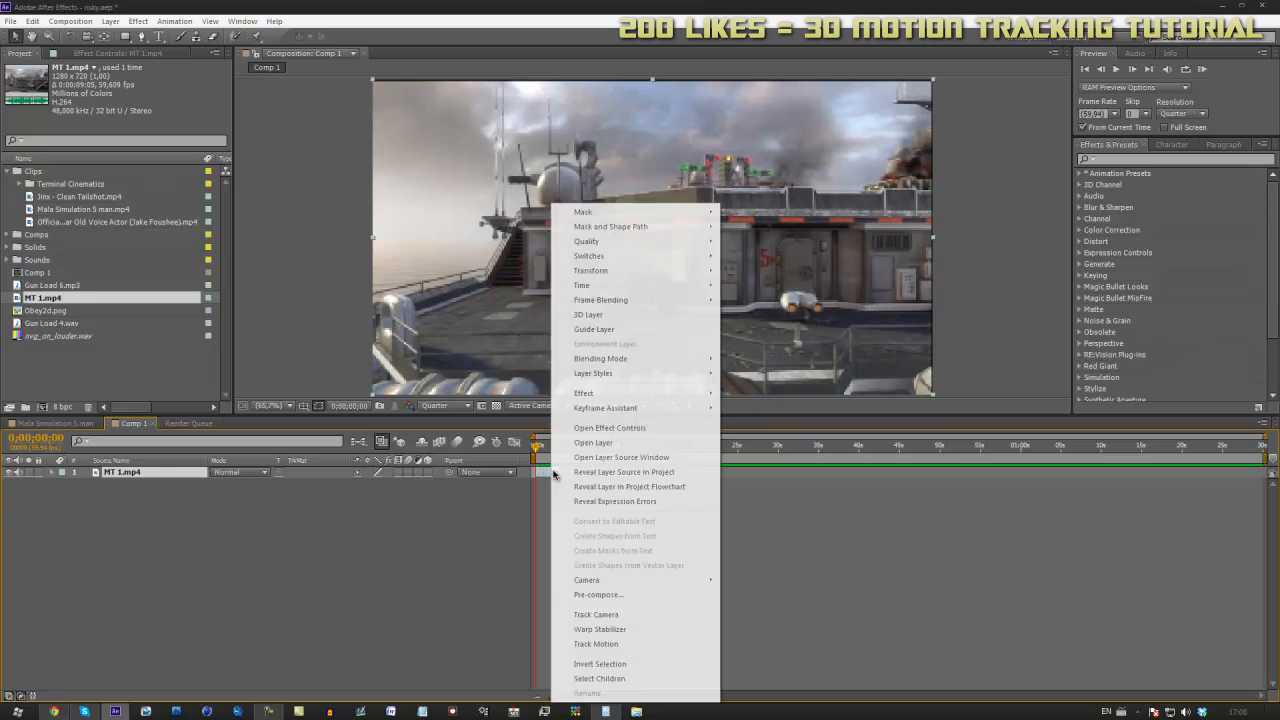
left_click(604, 616)
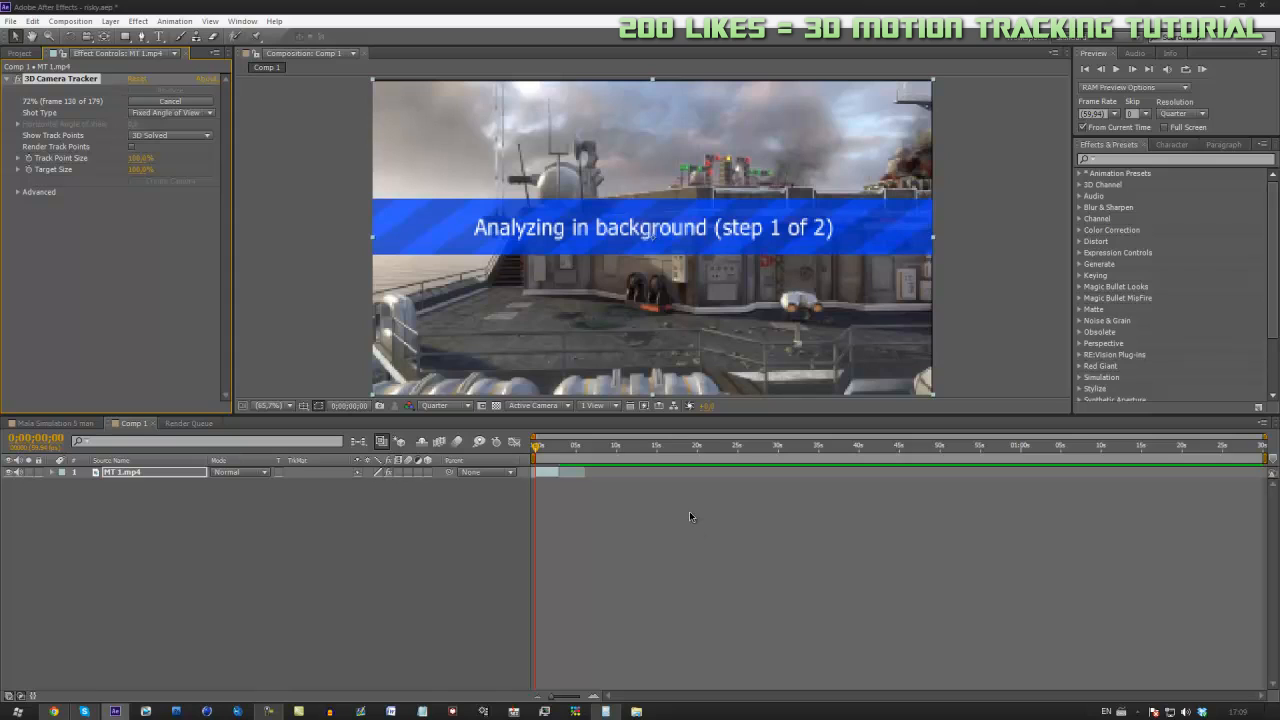
Switch to a new Chrome window, view the Twitter account's followers list, and return to After Effects
right_click(56, 710)
left_click(72, 614)
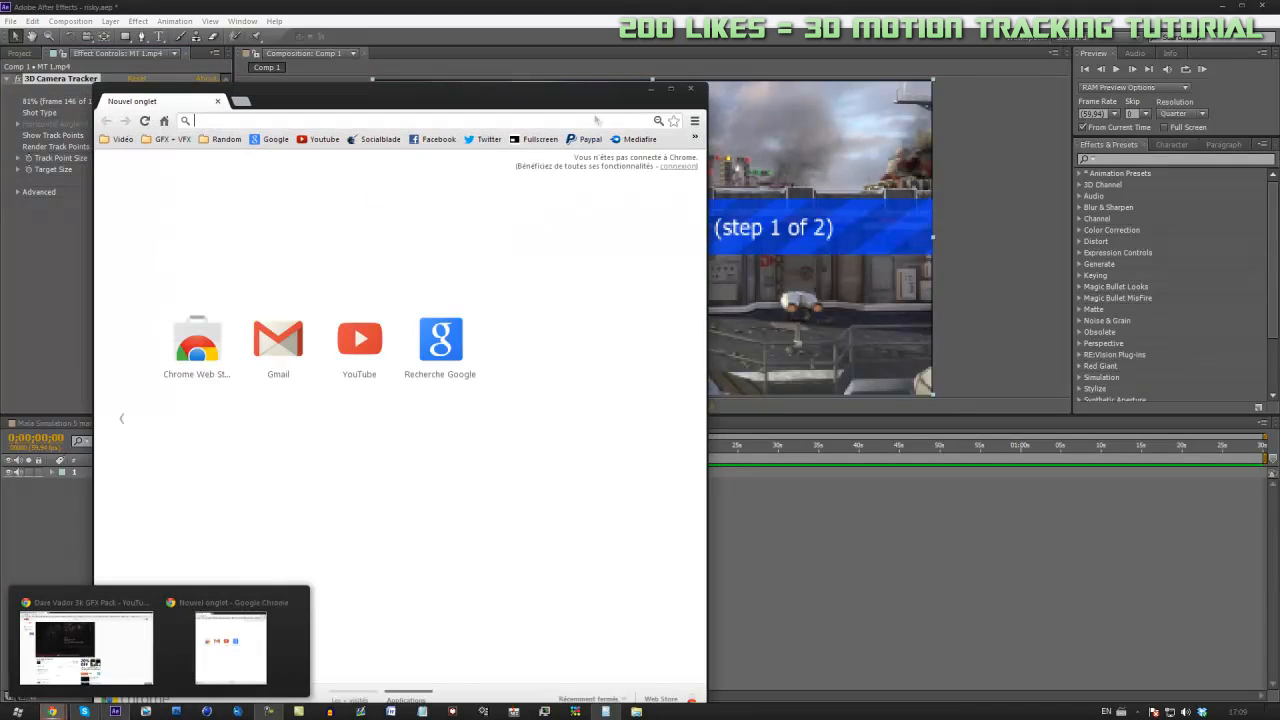
left_click(670, 88)
left_click(394, 47)
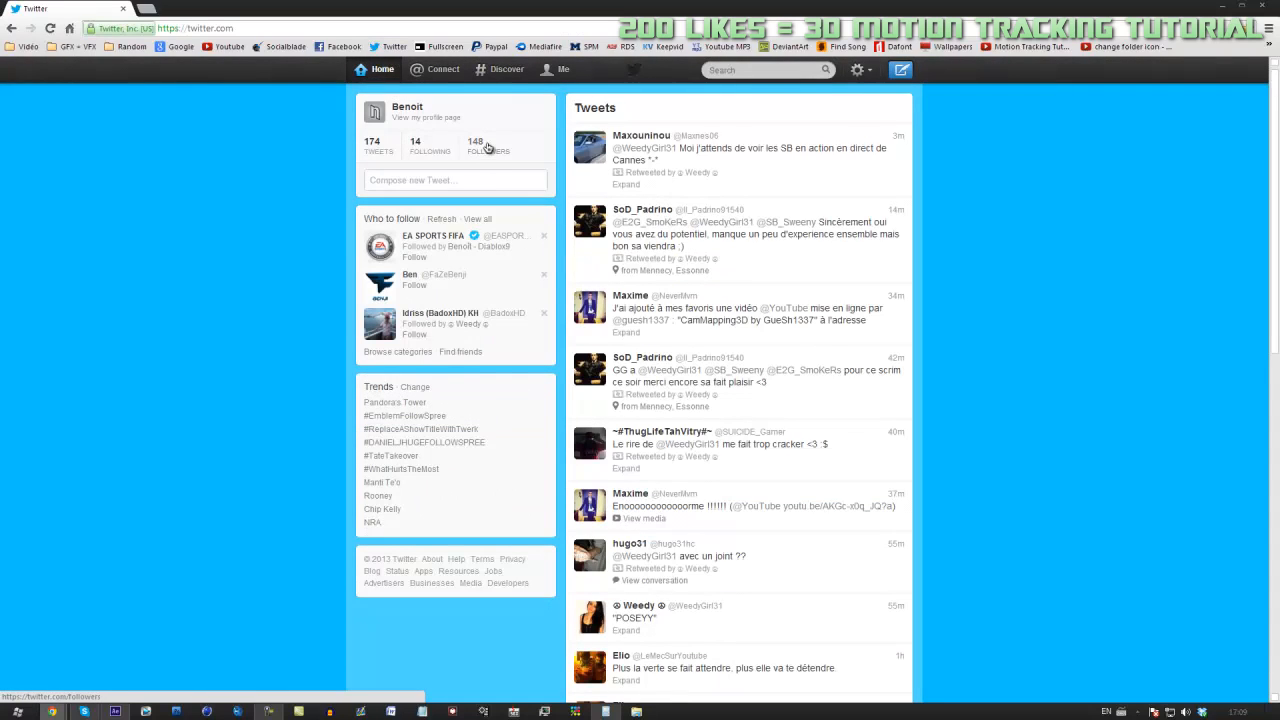
left_click(487, 147)
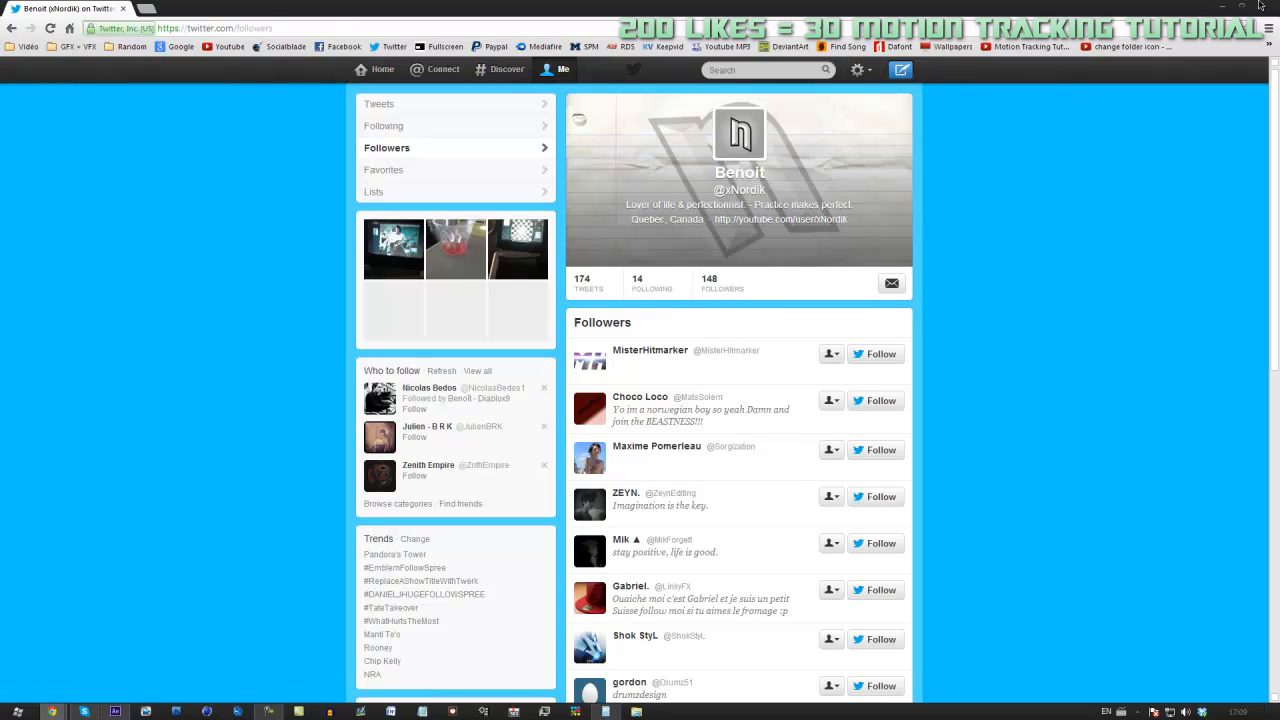
left_click(1220, 5)
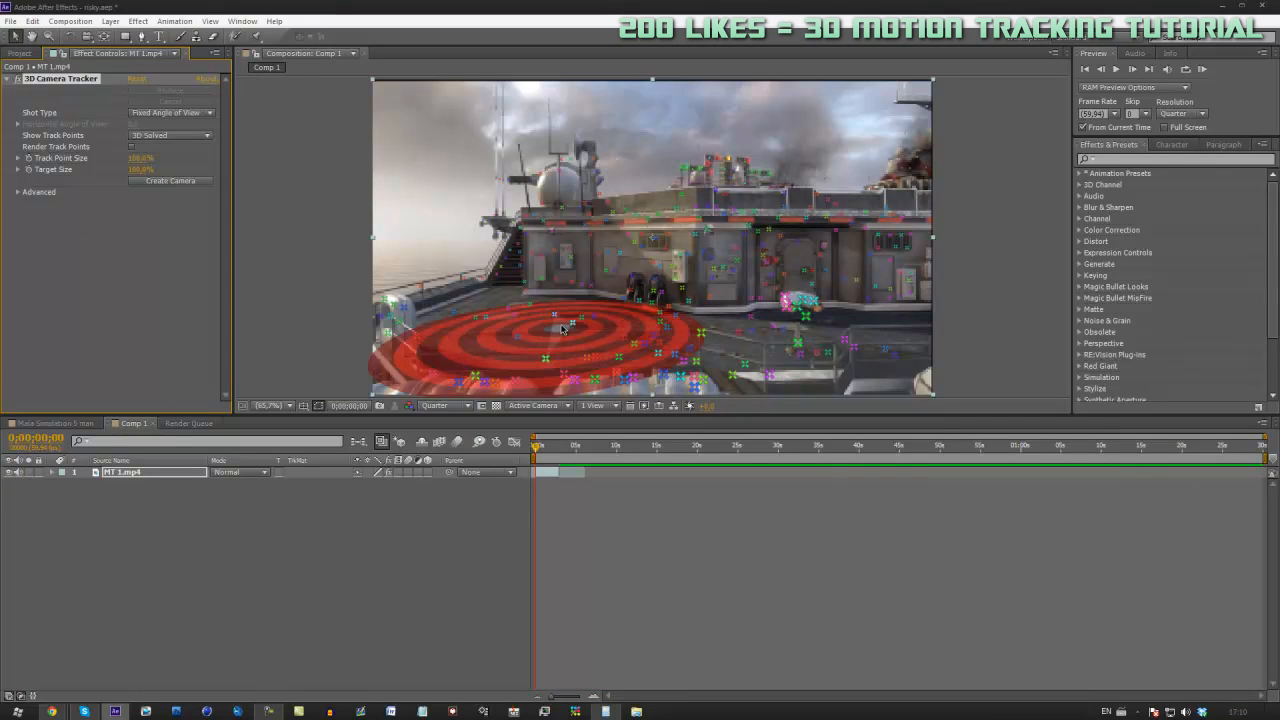
Examine the track points at about 0;00;01;14 in Comp 1 and compare with the finished Mala Simulation 5 man composition
left_click_drag(540, 451, 549, 470)
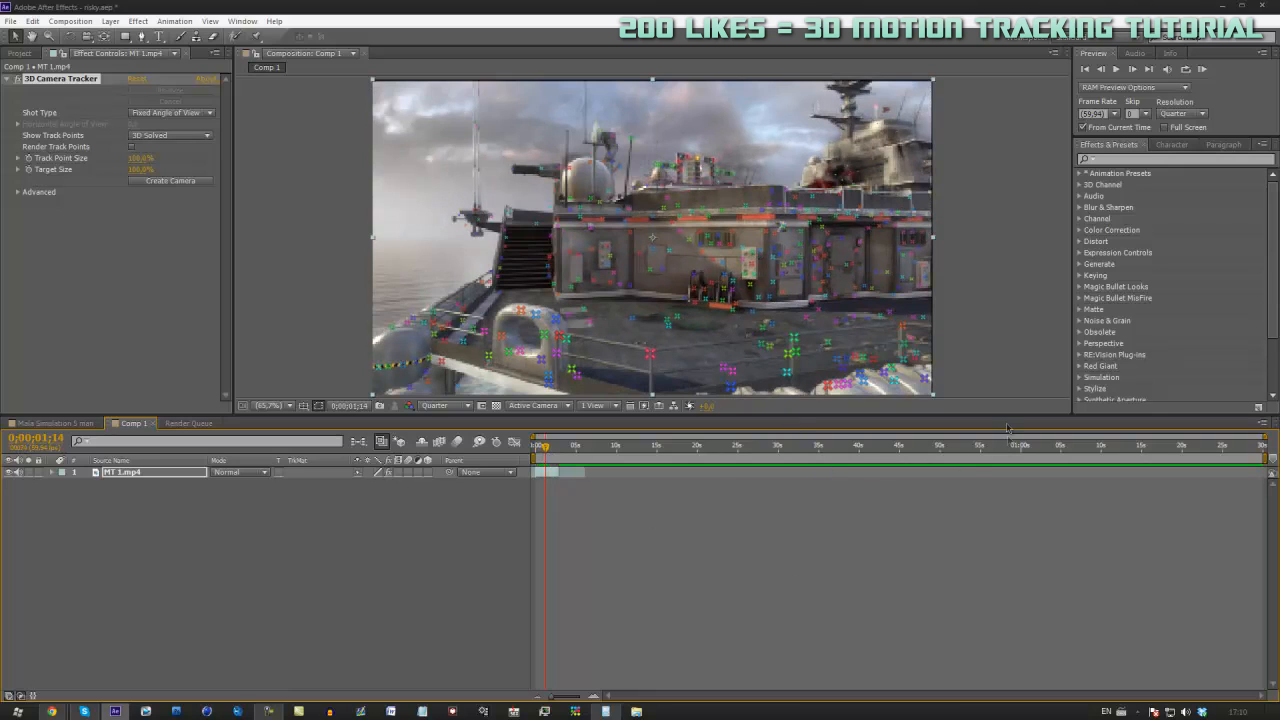
left_click(736, 567)
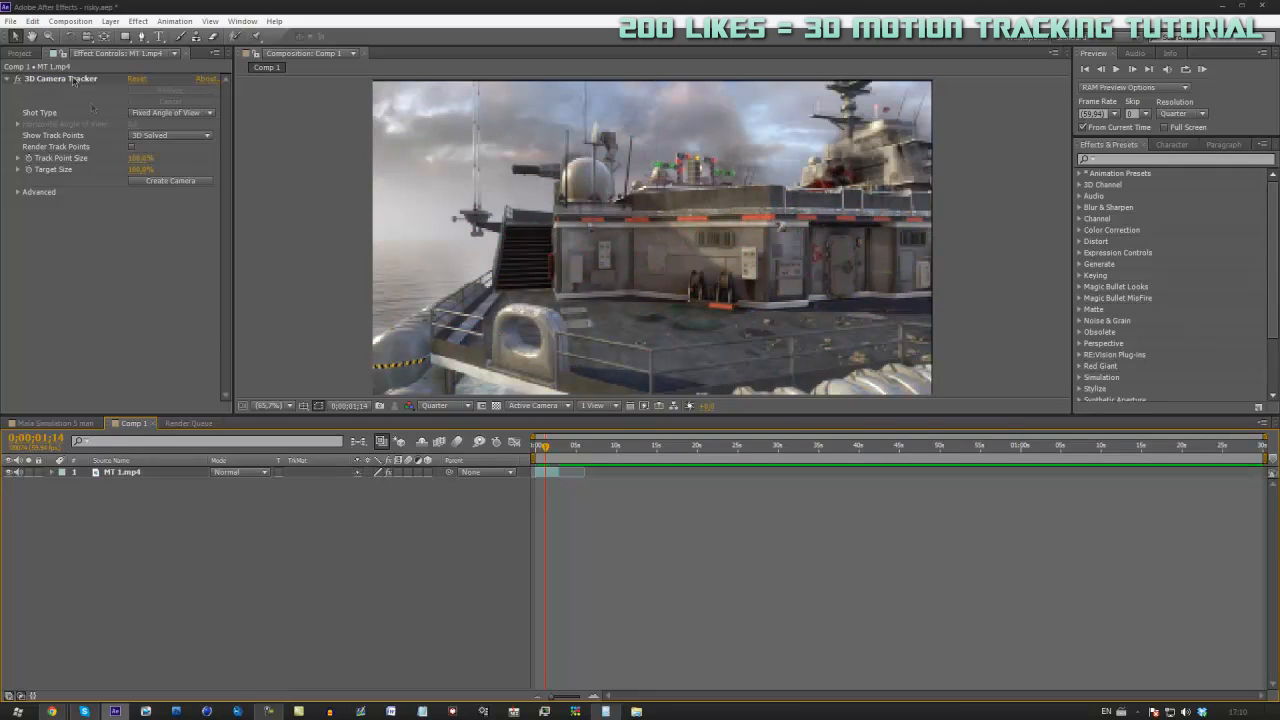
left_click(18, 53)
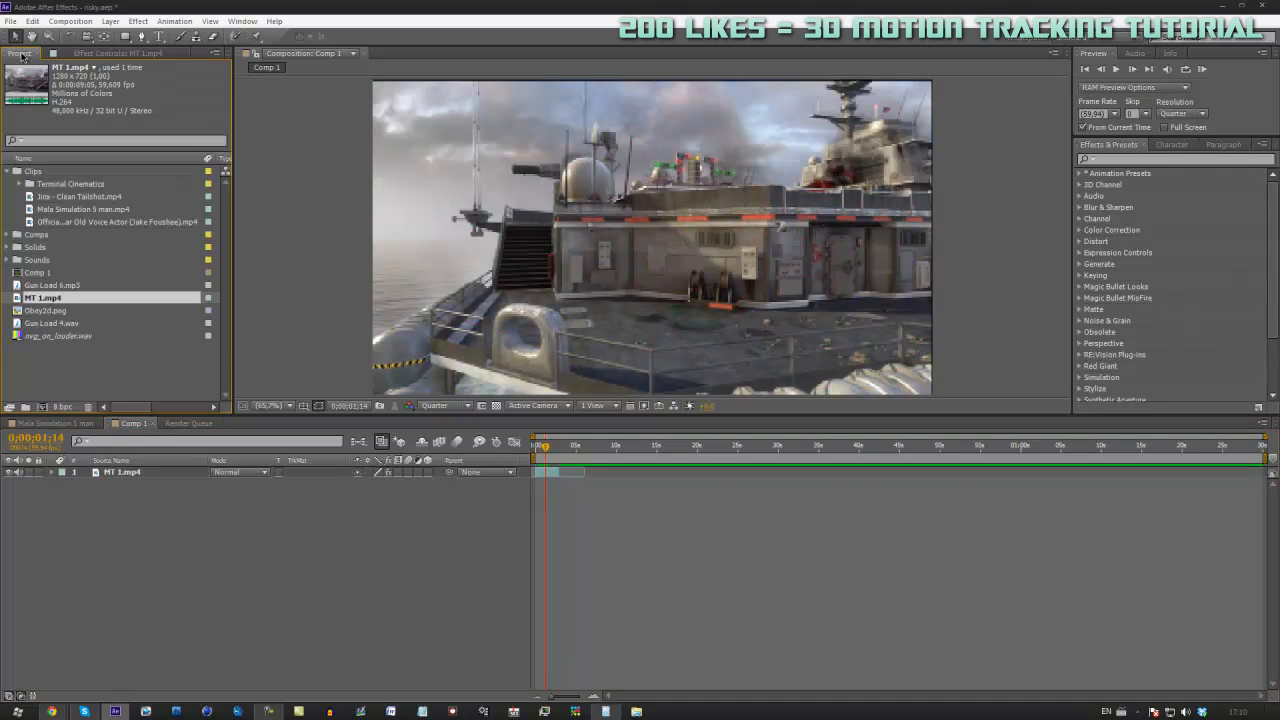
left_click(74, 424)
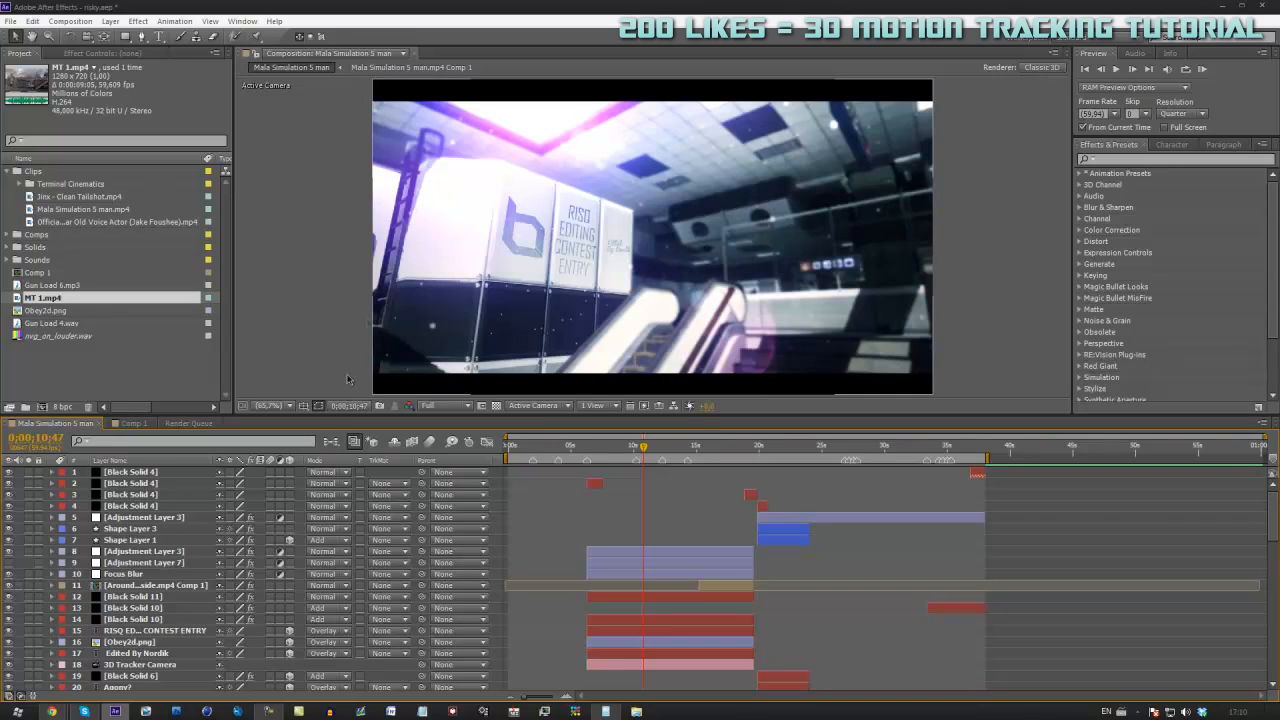
left_click(133, 423)
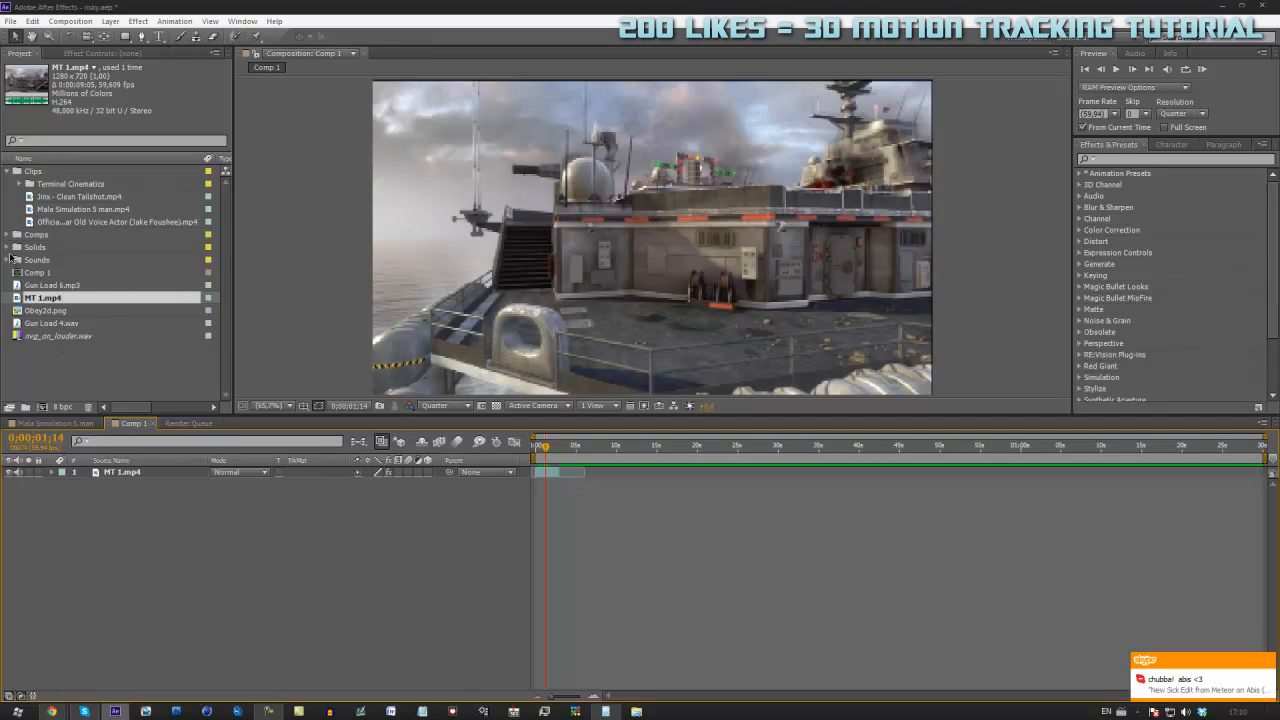
Place Obey2d.png above MT 1.mp4 in Comp 1 and apply the Fill effect to the logo layer
left_click_drag(37, 311, 200, 474)
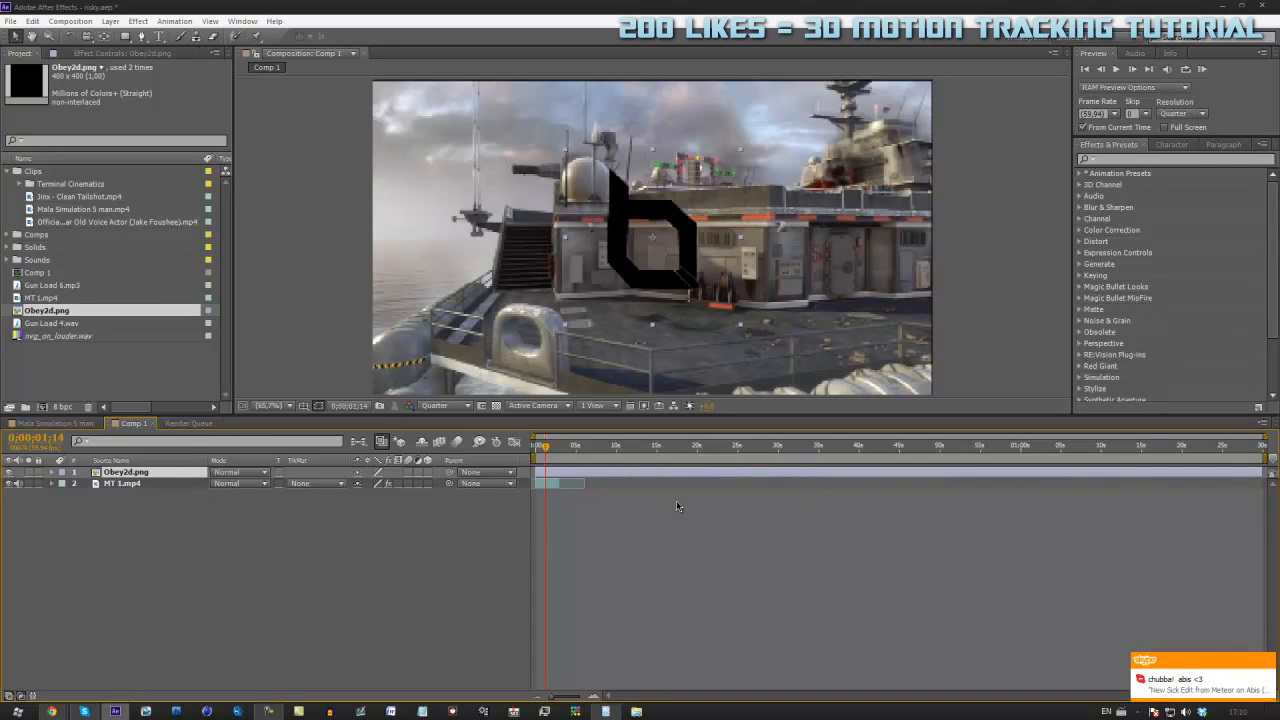
left_click(1105, 160)
type("fill")
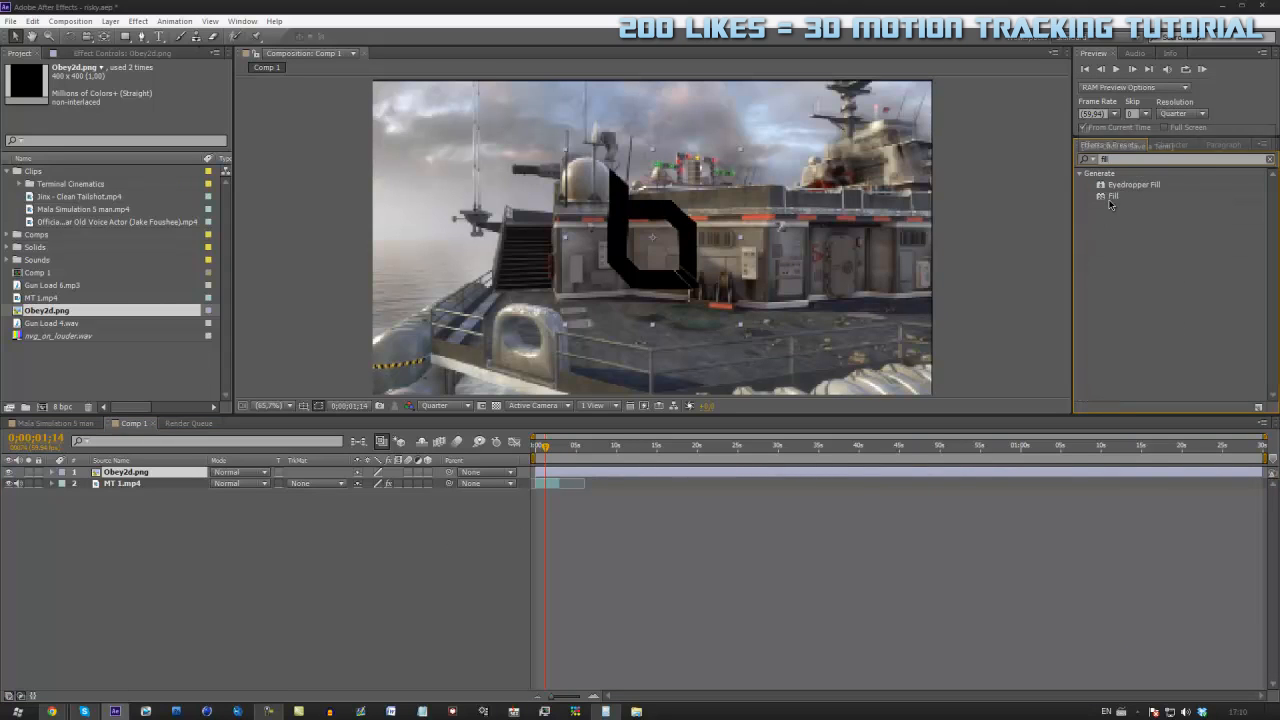
left_click(1112, 198)
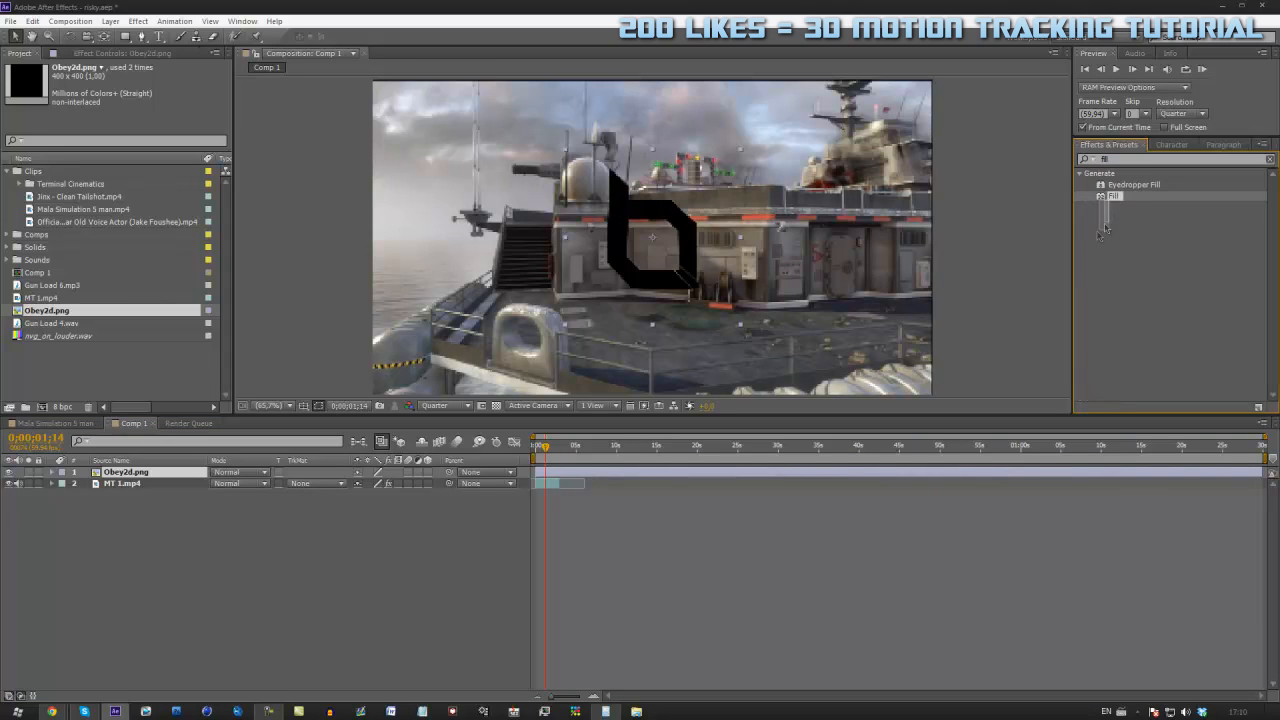
left_click_drag(1115, 198, 600, 471)
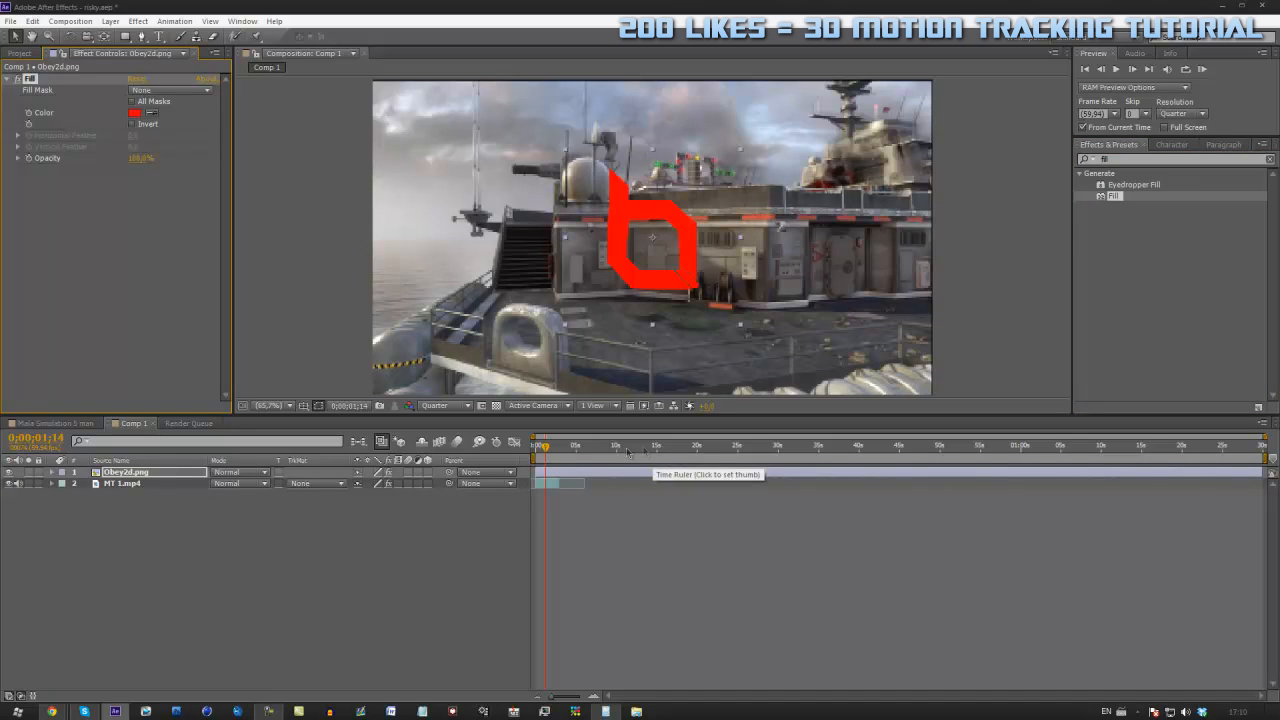
Trim the end of the Obey2d.png layer to match the end of the trimmed MT 1.mp4 clip
left_click_drag(556, 456, 561, 463)
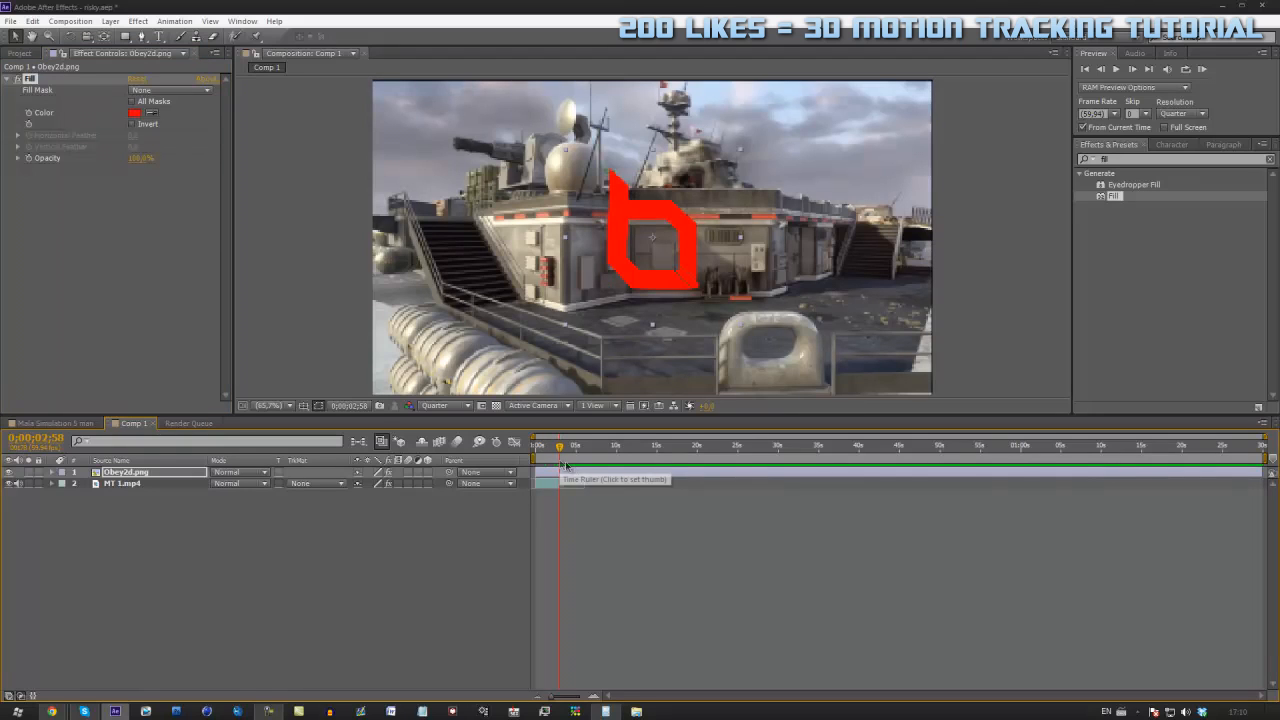
left_click_drag(1273, 466, 544, 485)
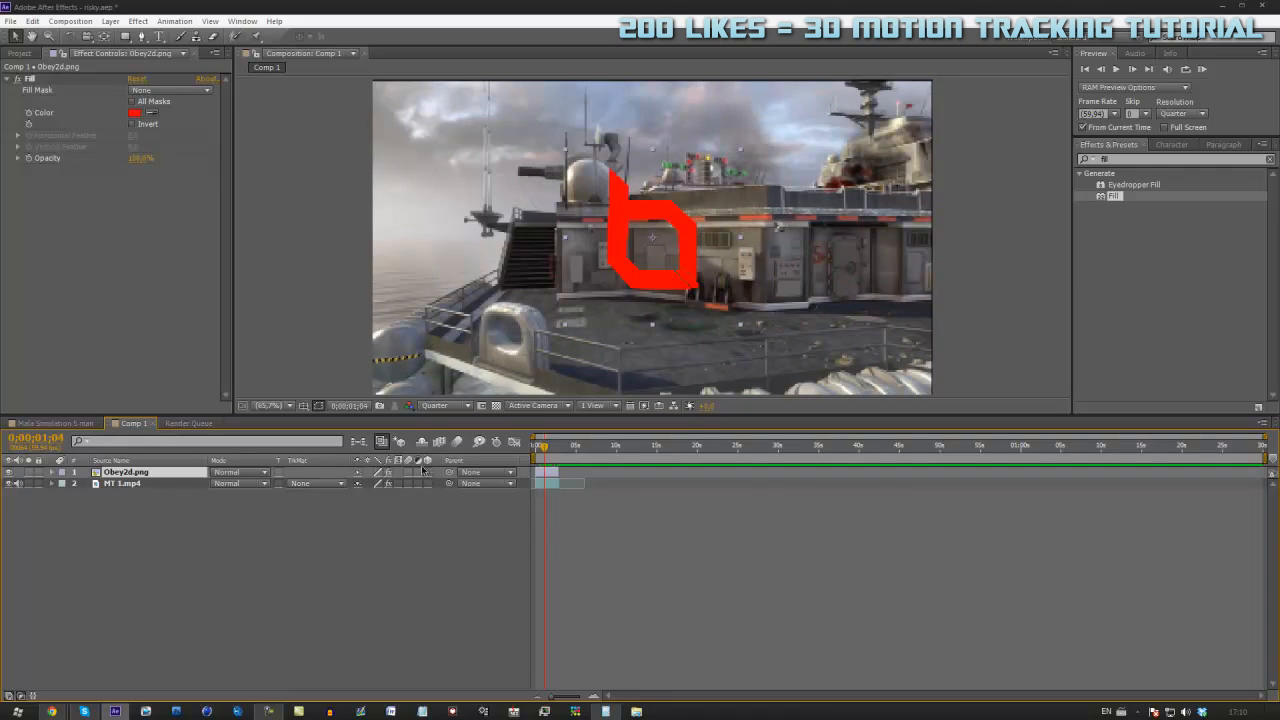
Toggle the timeline's layer switches and modes columns off and back on
left_click(11, 696)
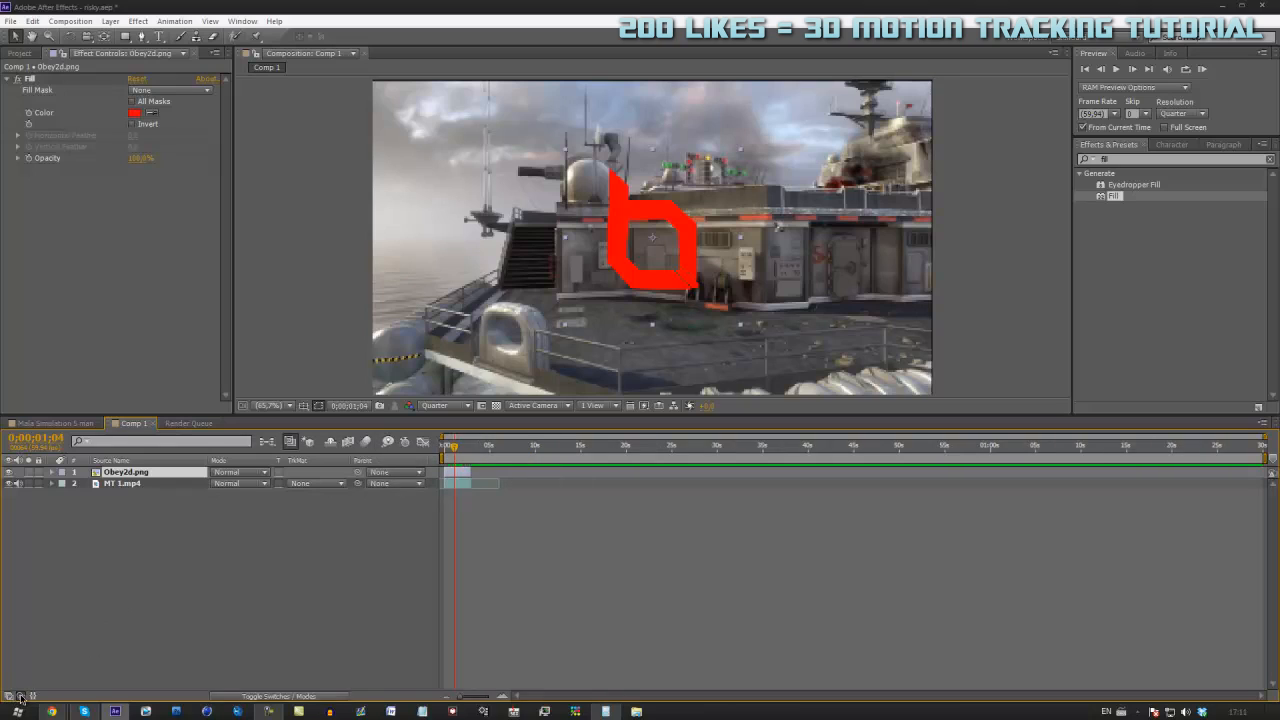
left_click(20, 696)
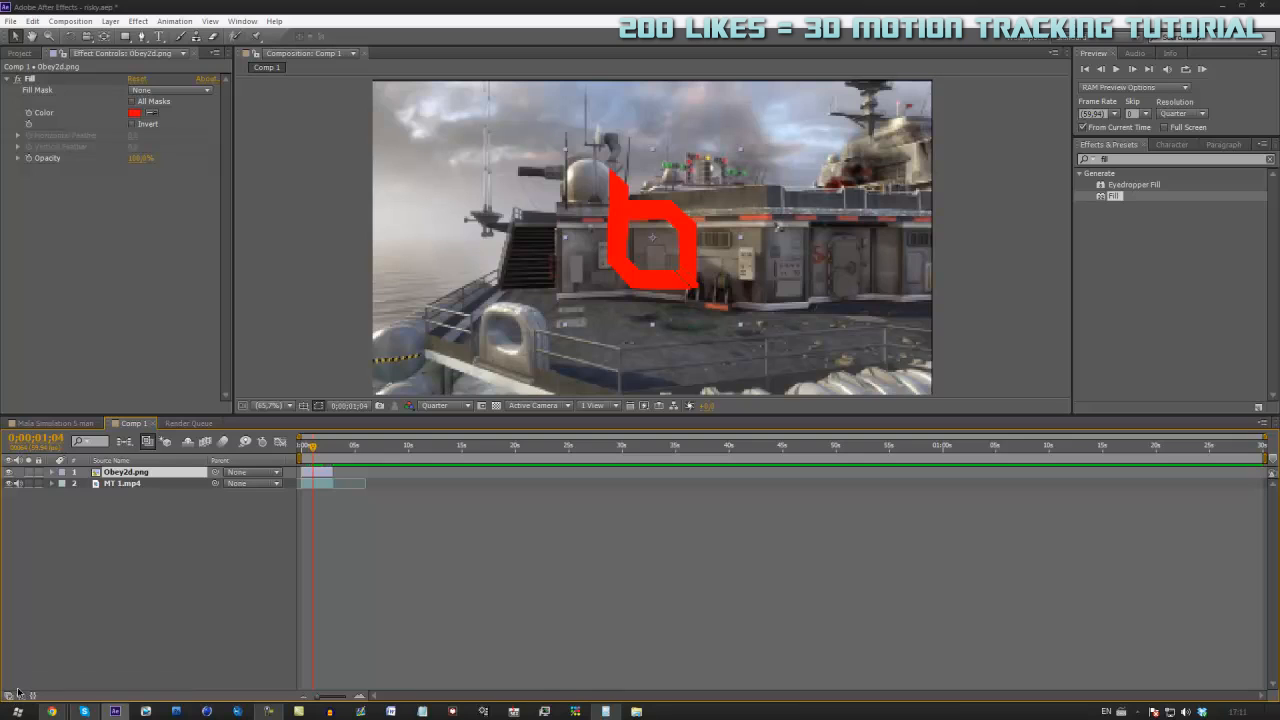
left_click(11, 696)
left_click(20, 696)
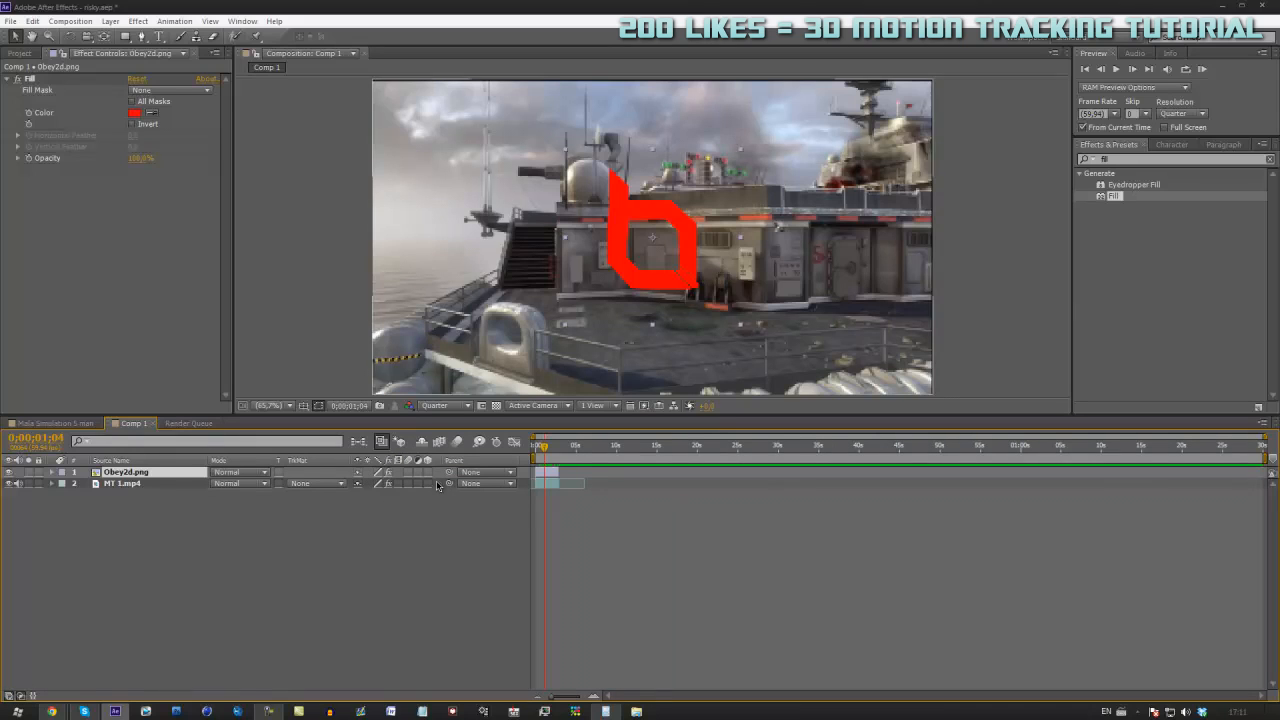
left_click(20, 696)
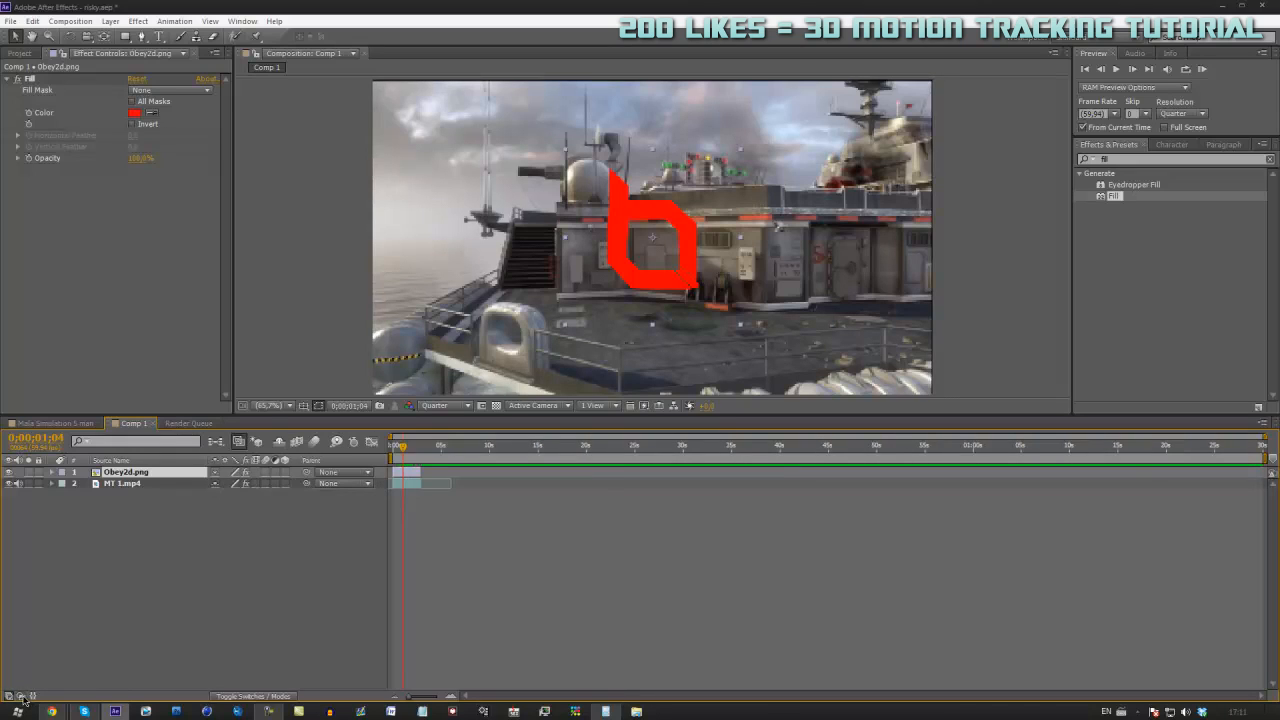
left_click(20, 696)
left_click(11, 697)
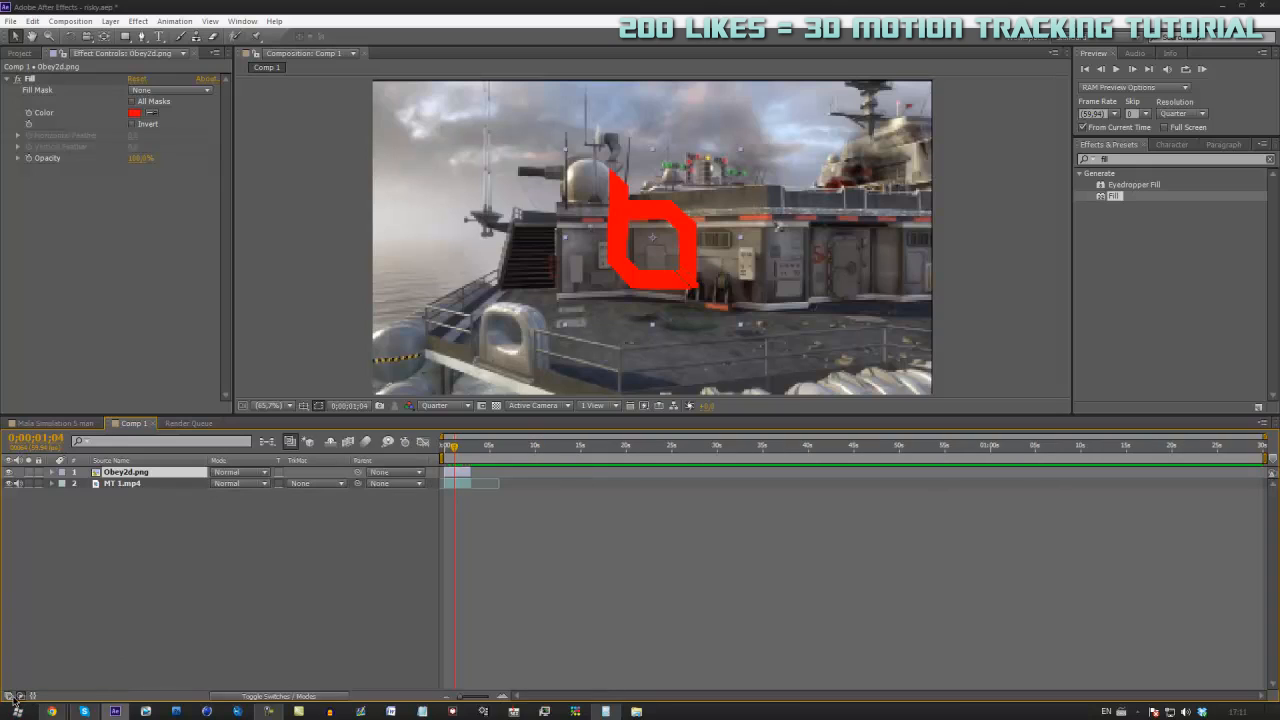
left_click(11, 696)
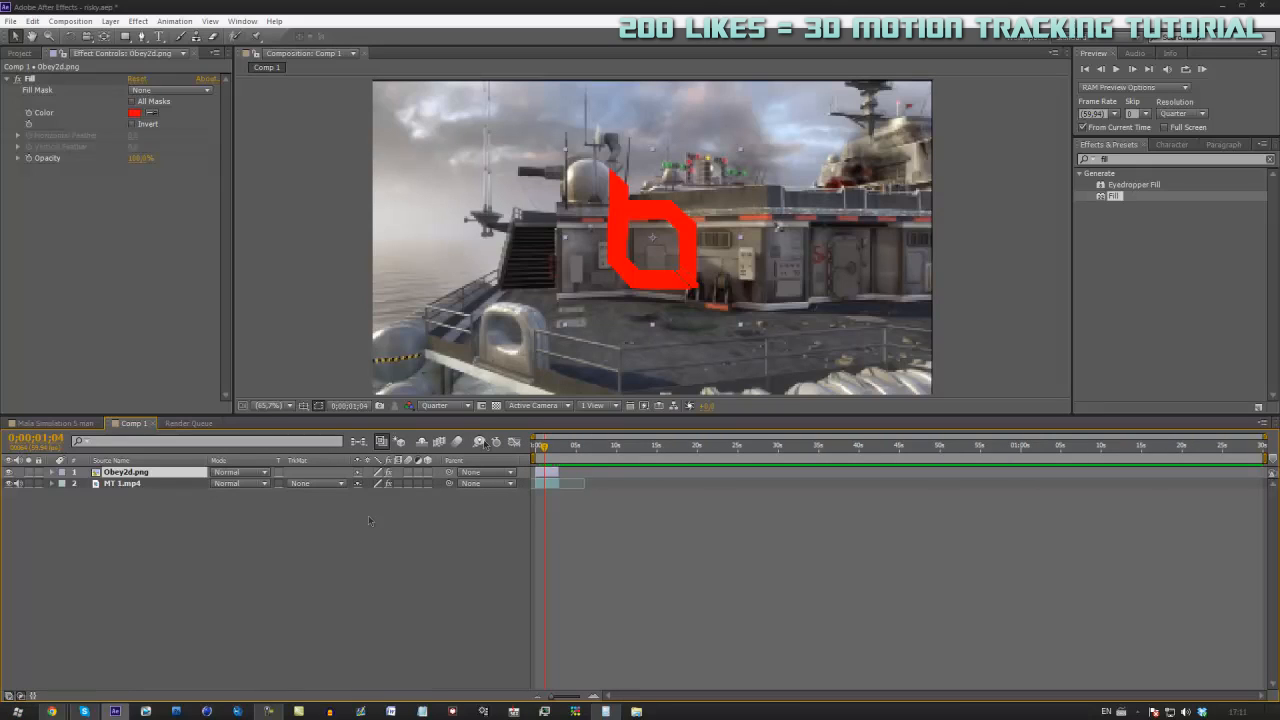
Make the Obey2d.png layer 3D and create a camera from the 3D Camera Tracker on MT 1.mp4
left_click(429, 472)
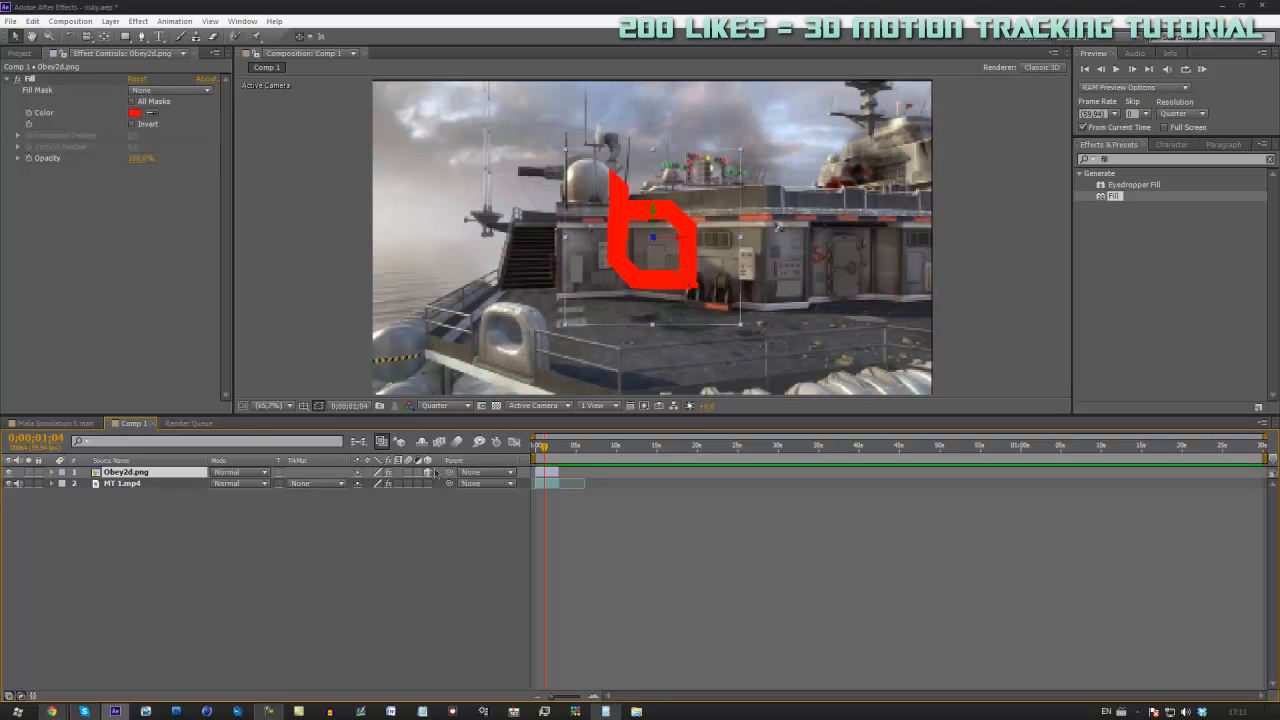
left_click_drag(546, 448, 537, 471)
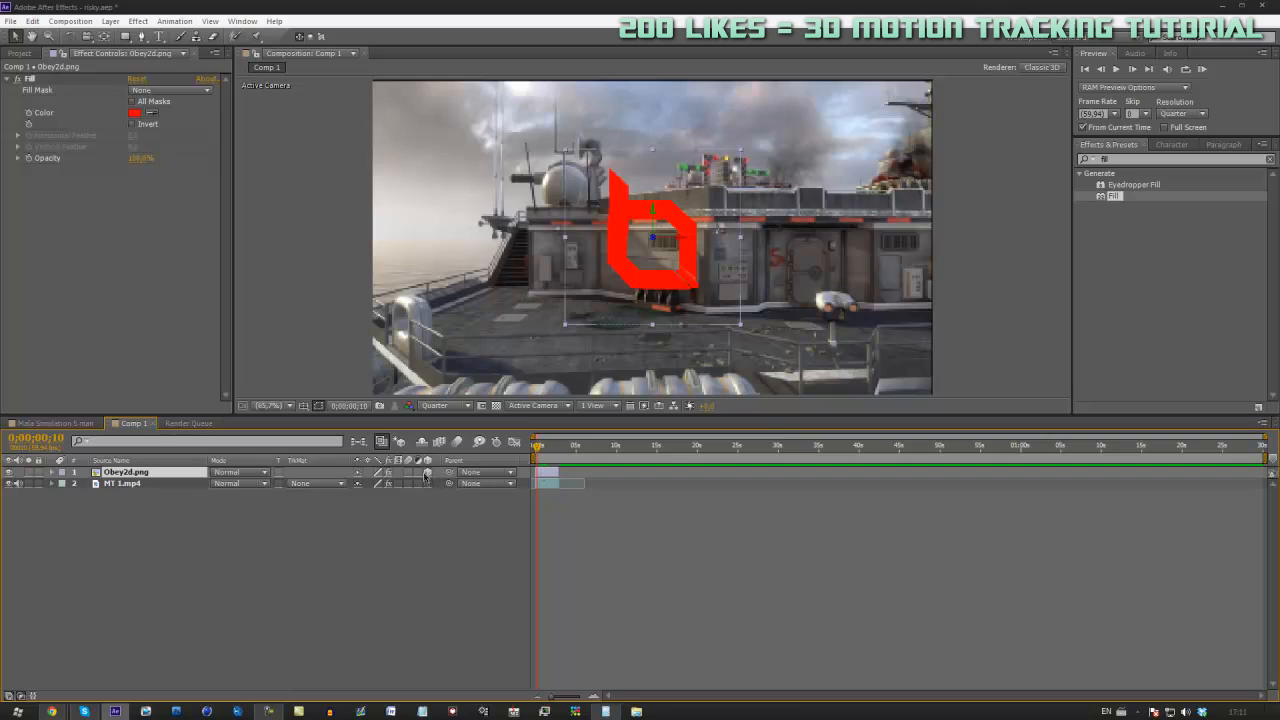
left_click(135, 483)
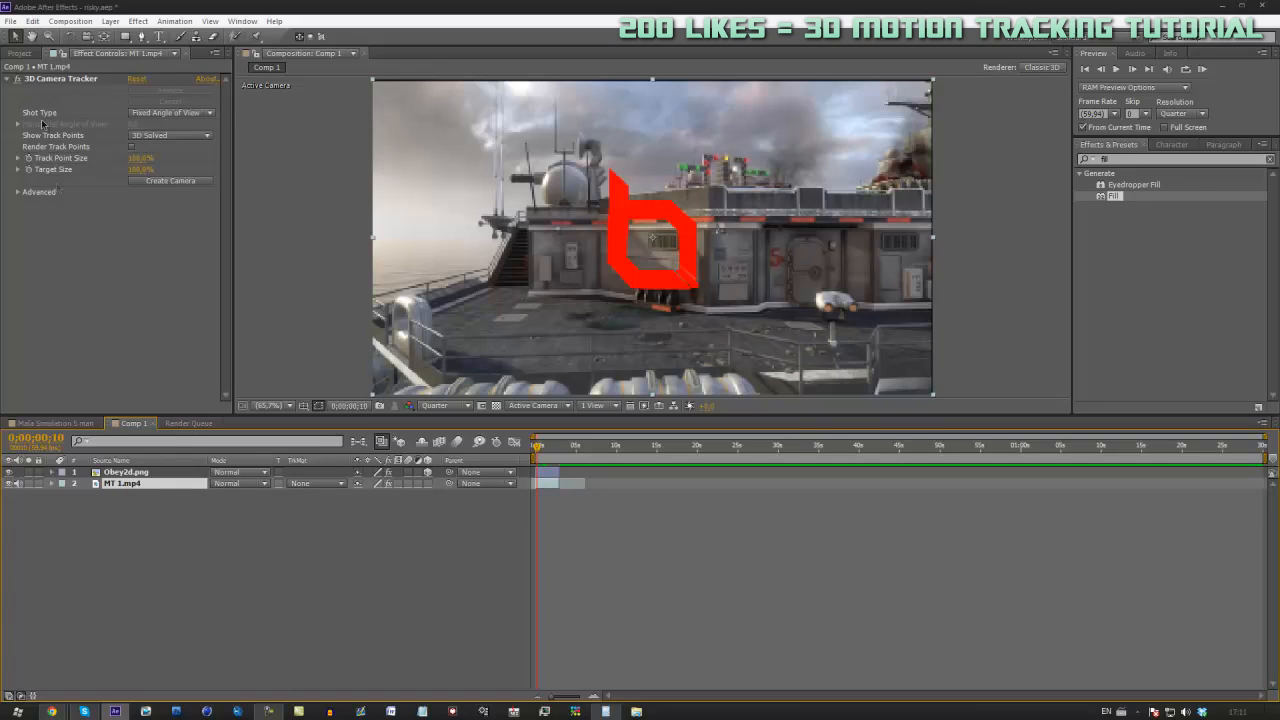
left_click(166, 180)
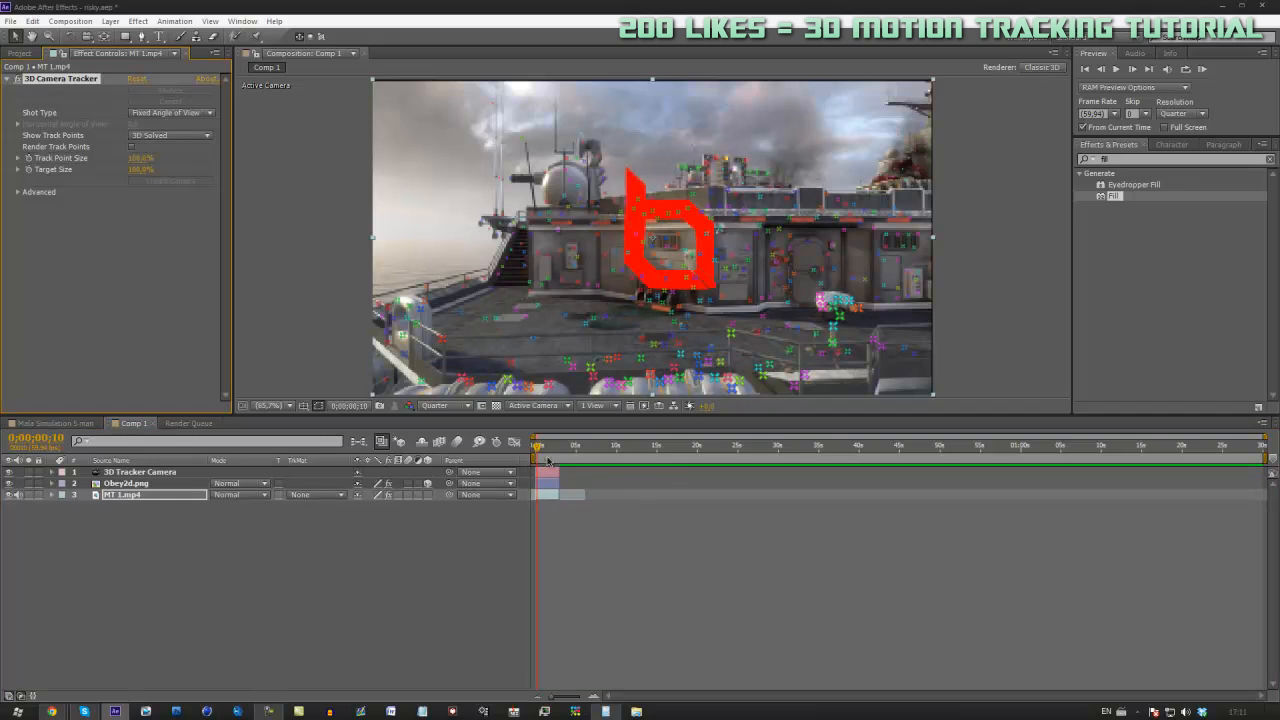
Scrub through Comp 1 to compare the Obey2d.png logo's motion with its 3D switch on and off
mouse_move(541, 457)
left_mouse_down()
mouse_move(561, 457)
mouse_move(538, 457)
left_mouse_up()
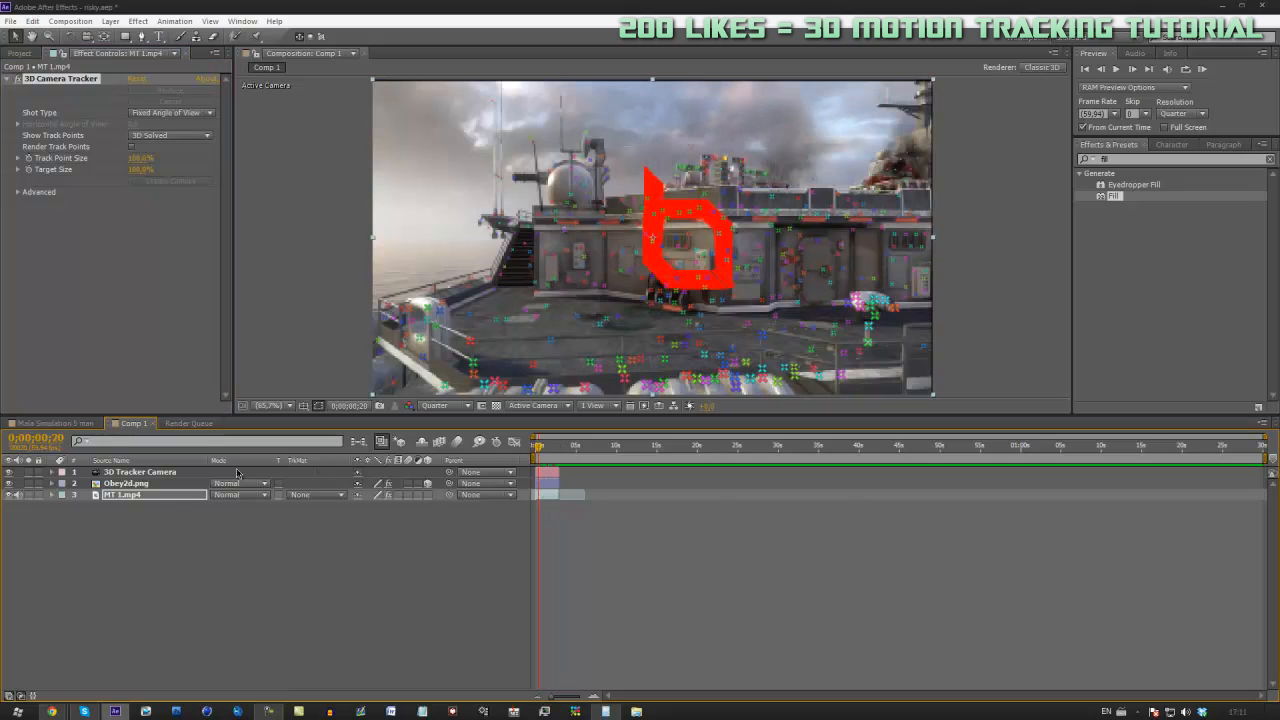
mouse_move(540, 448)
left_mouse_down()
mouse_move(556, 450)
mouse_move(546, 472)
left_mouse_up()
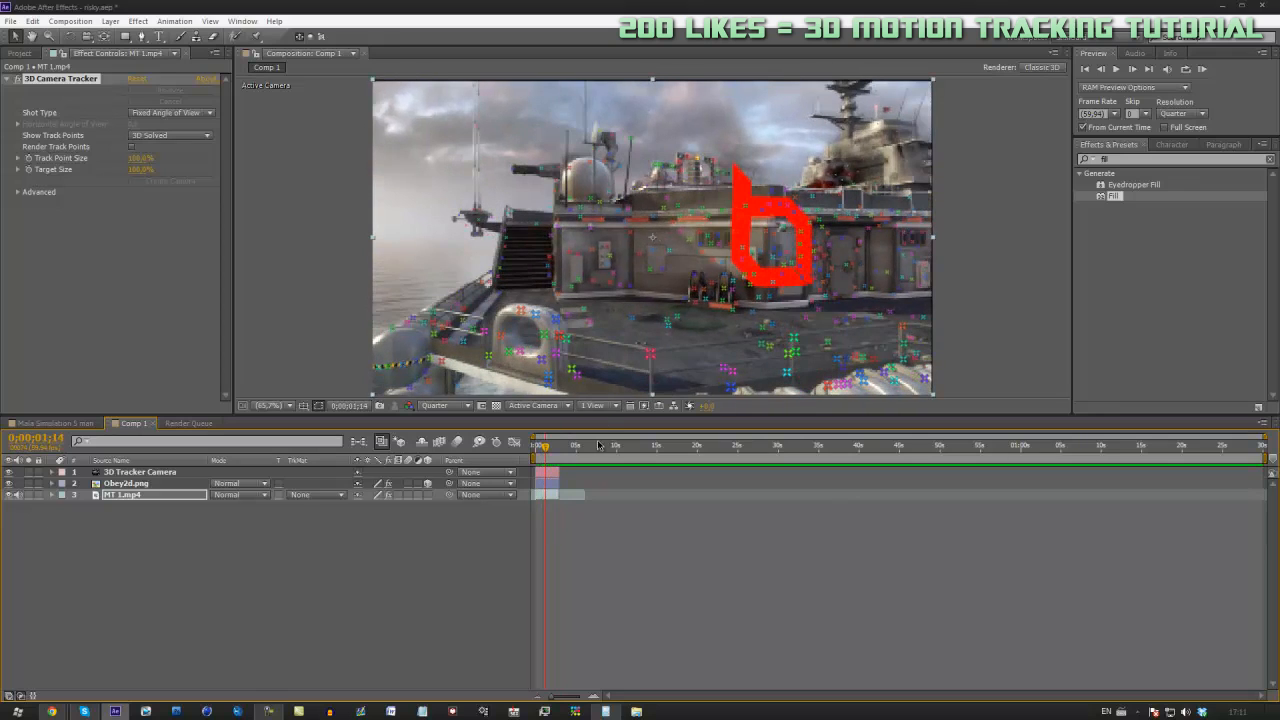
left_click(428, 484)
left_click_drag(546, 447, 556, 481)
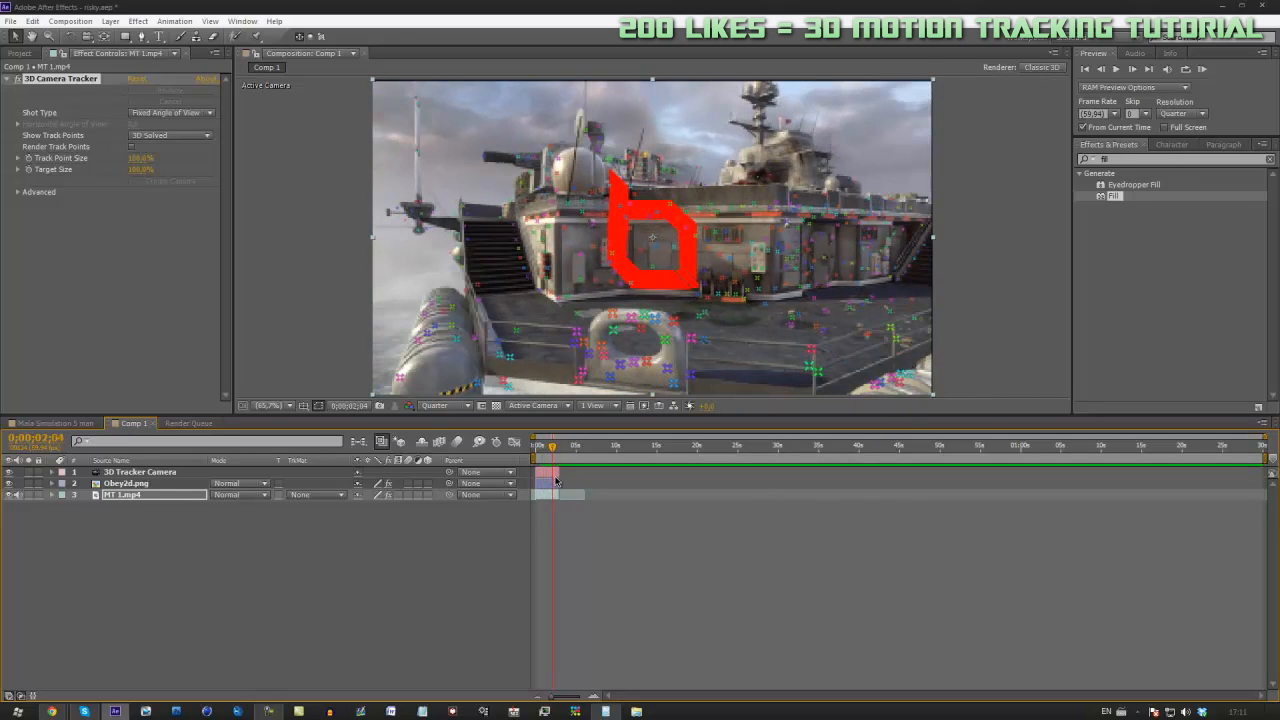
left_click(428, 483)
mouse_move(552, 449)
left_mouse_down()
mouse_move(538, 452)
mouse_move(549, 452)
left_mouse_up()
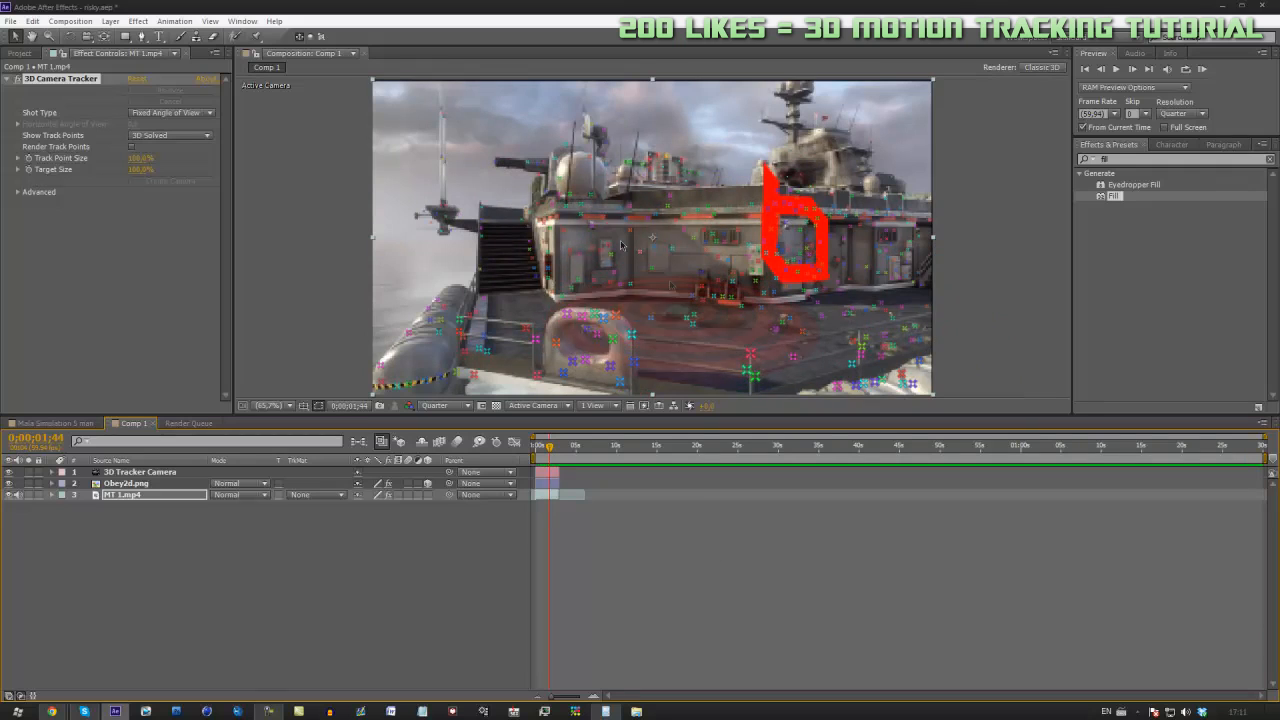
Adjust the Obey2d.png layer's Position and set its Y Rotation to about 28° so the logo follows the ship's cabin wall
left_click(130, 484)
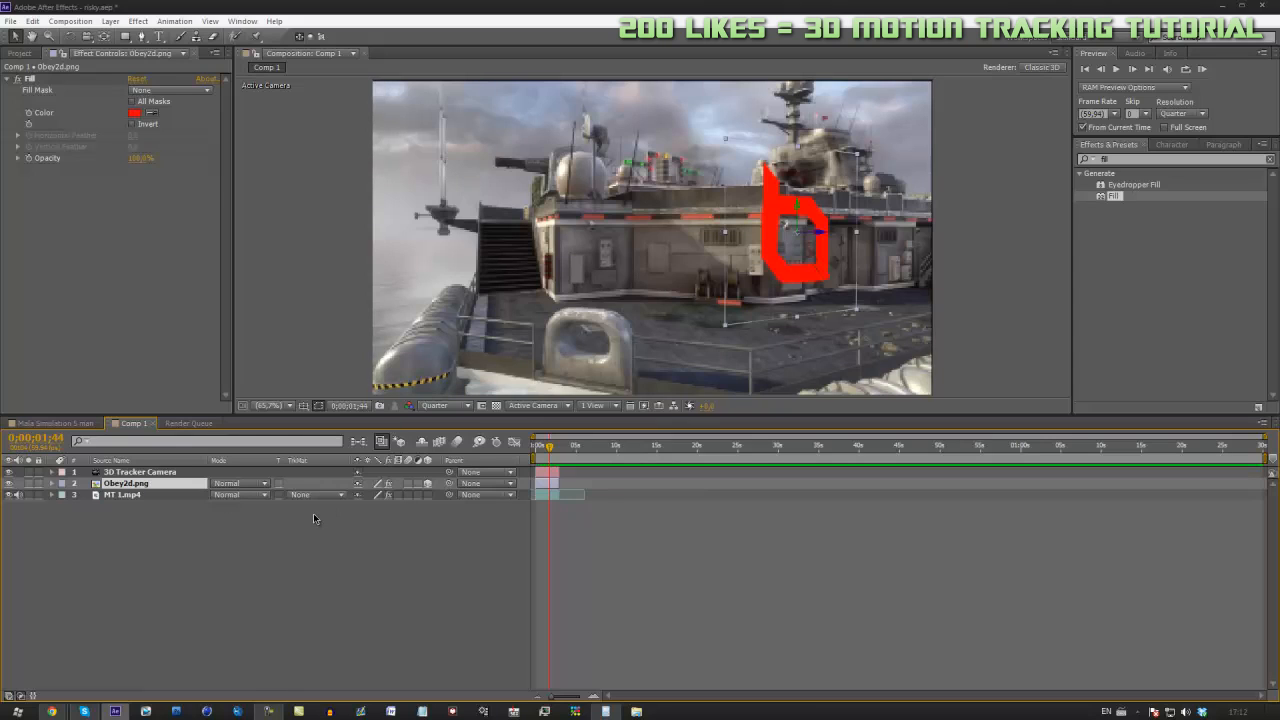
key("p")
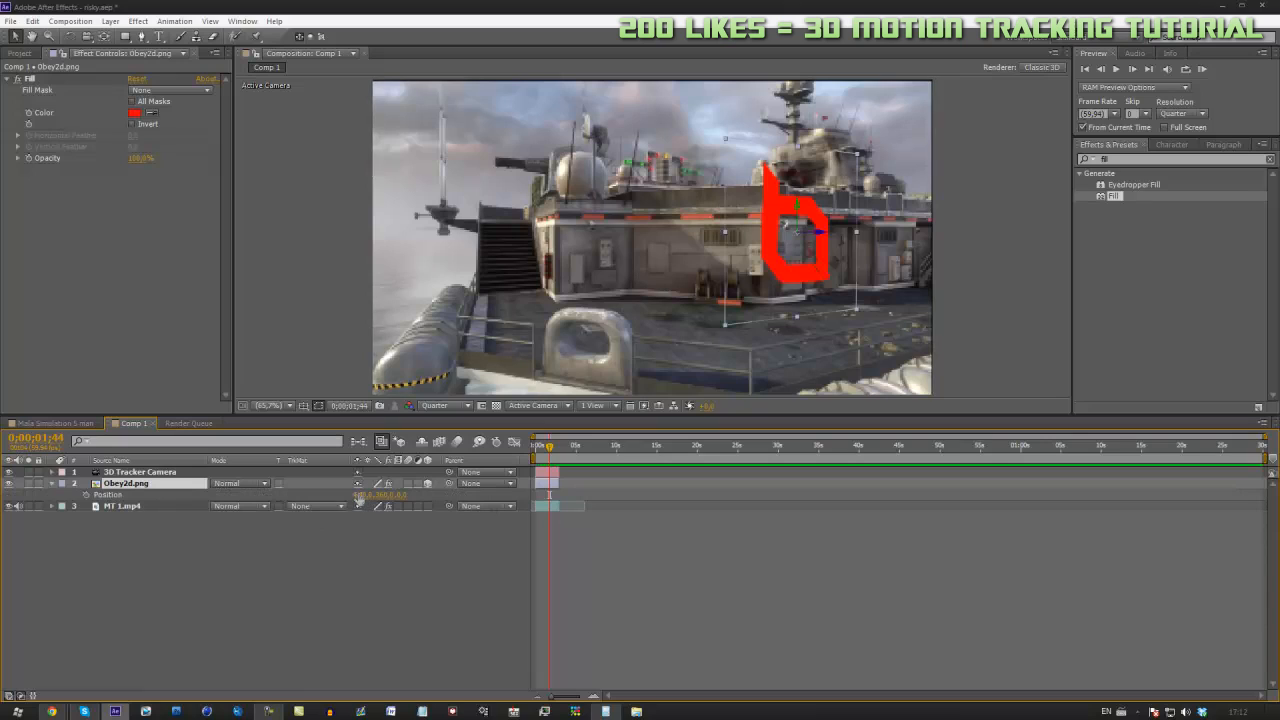
key("shift+r")
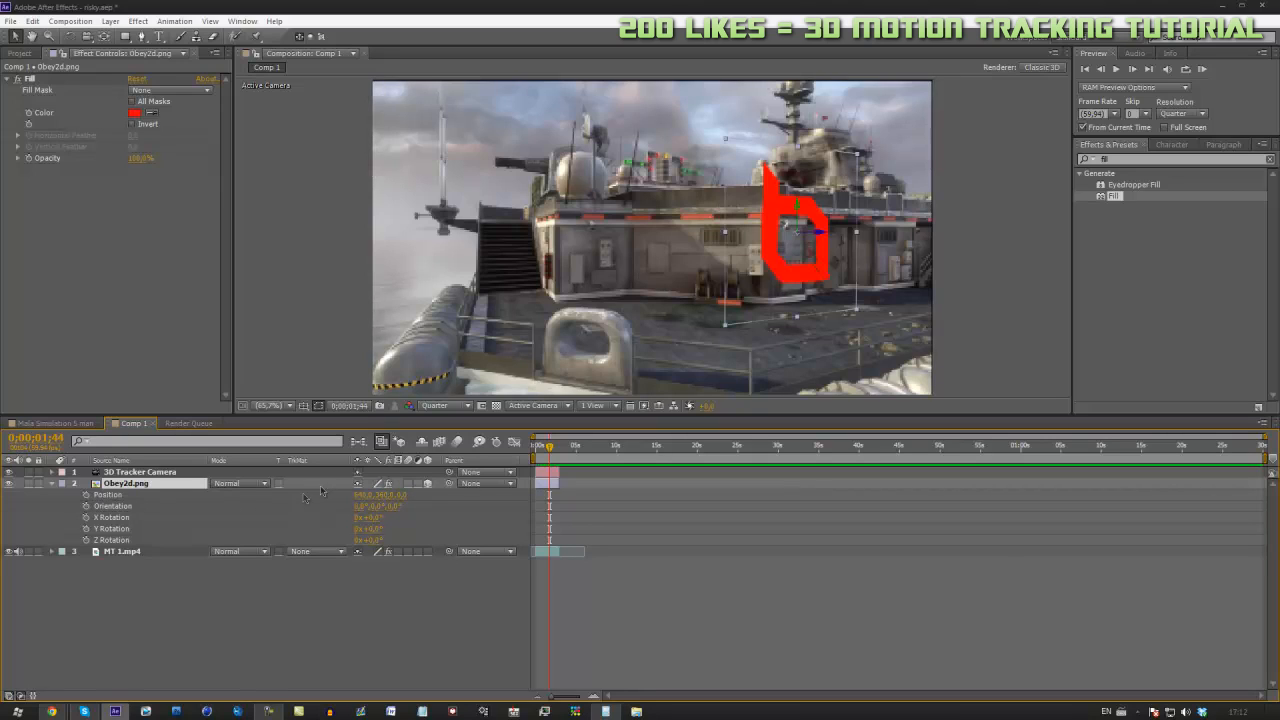
left_click_drag(359, 496, 191, 492)
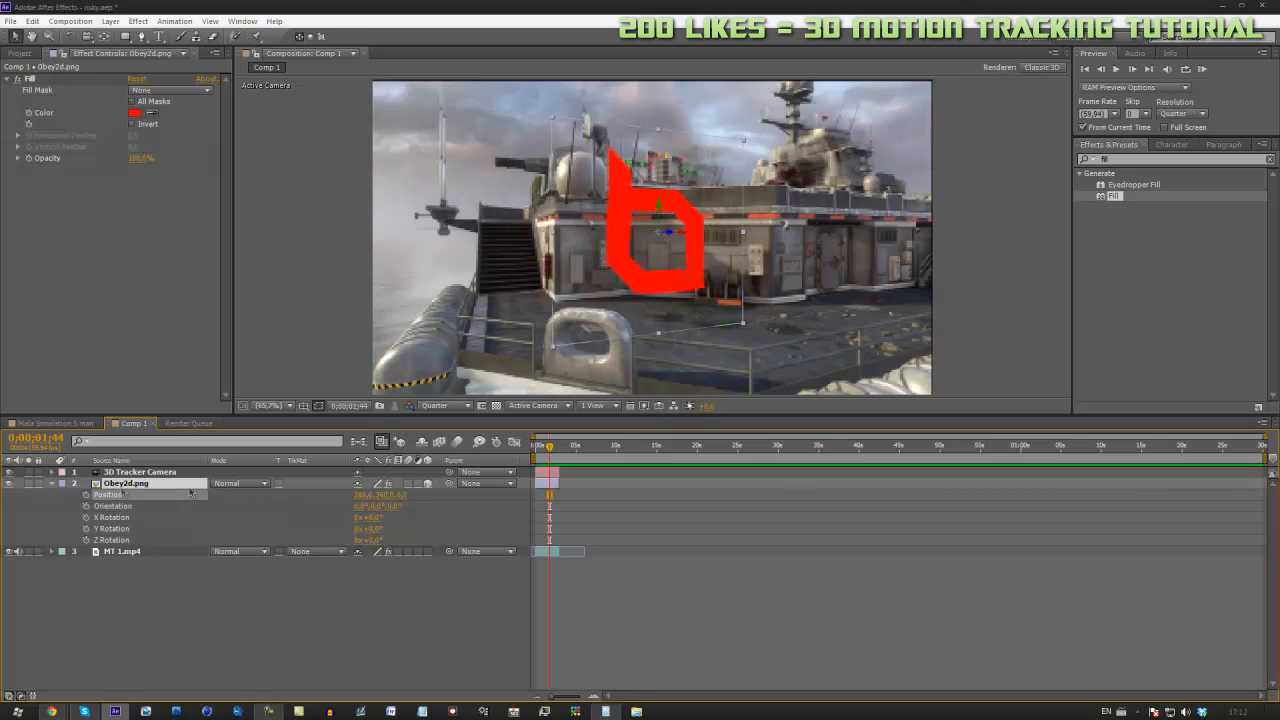
left_click_drag(389, 495, 450, 511)
key("ctrl+z")
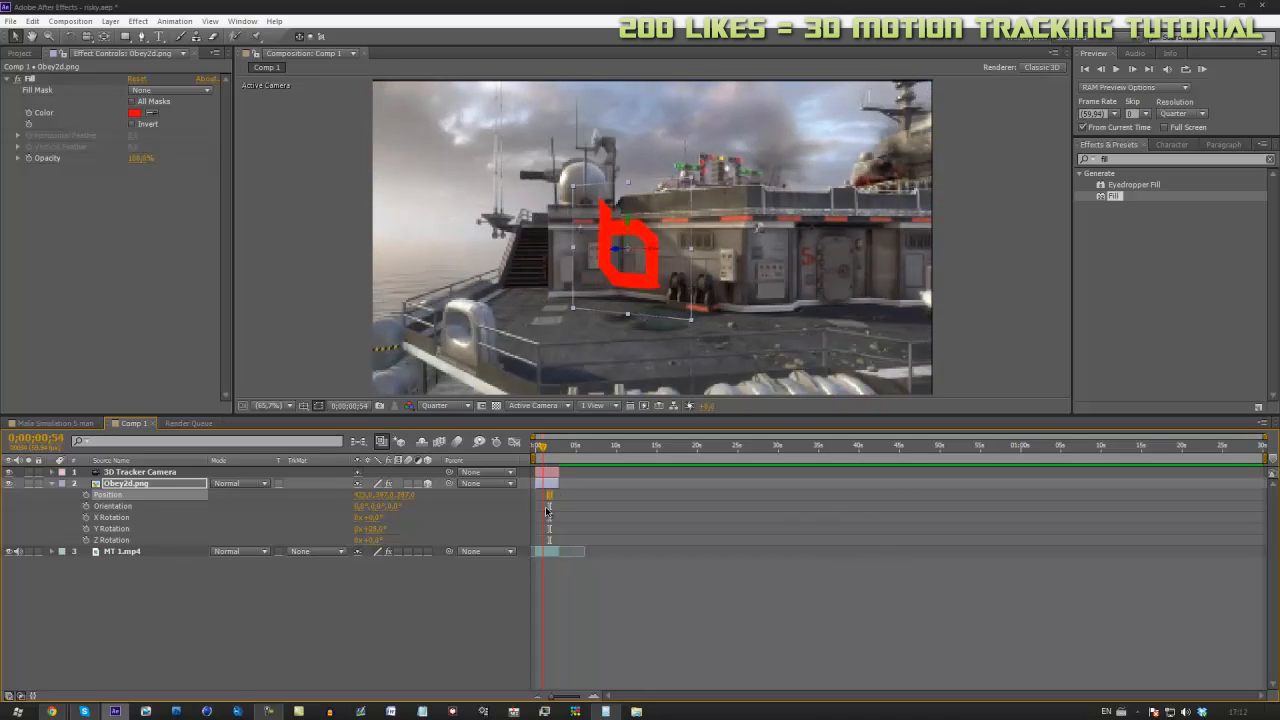
left_click_drag(559, 506, 543, 515)
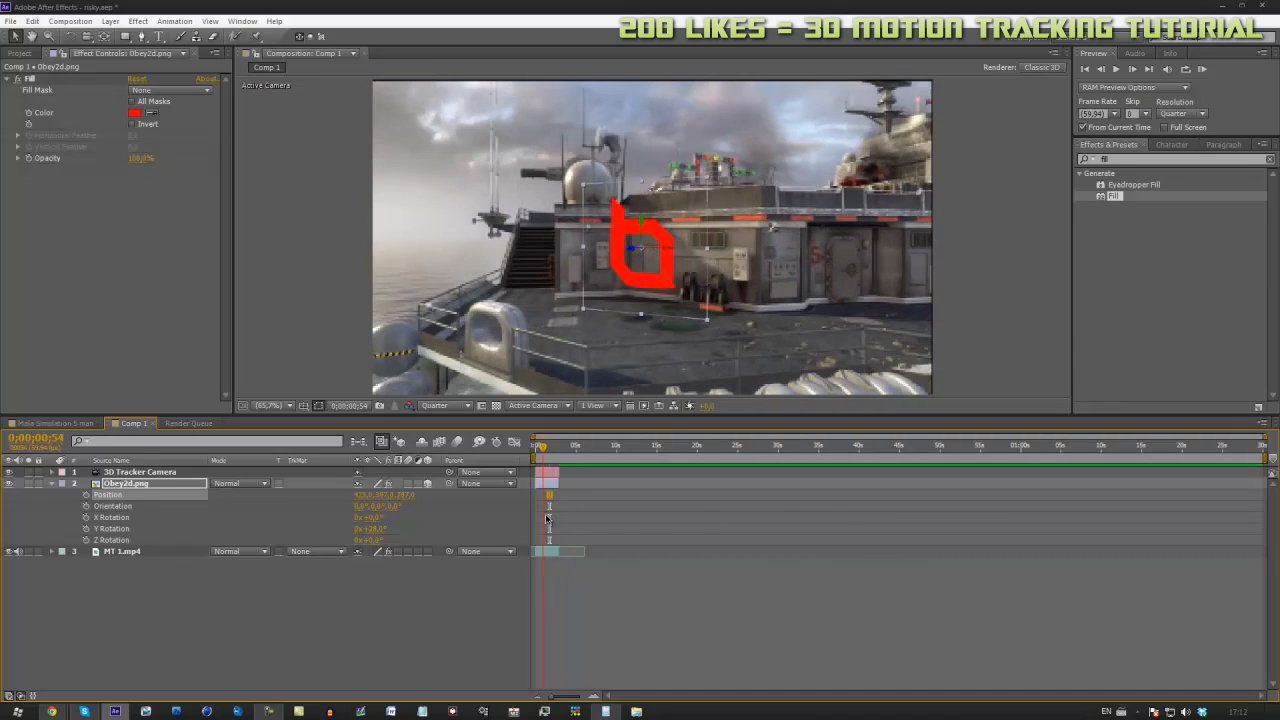
left_click(652, 591)
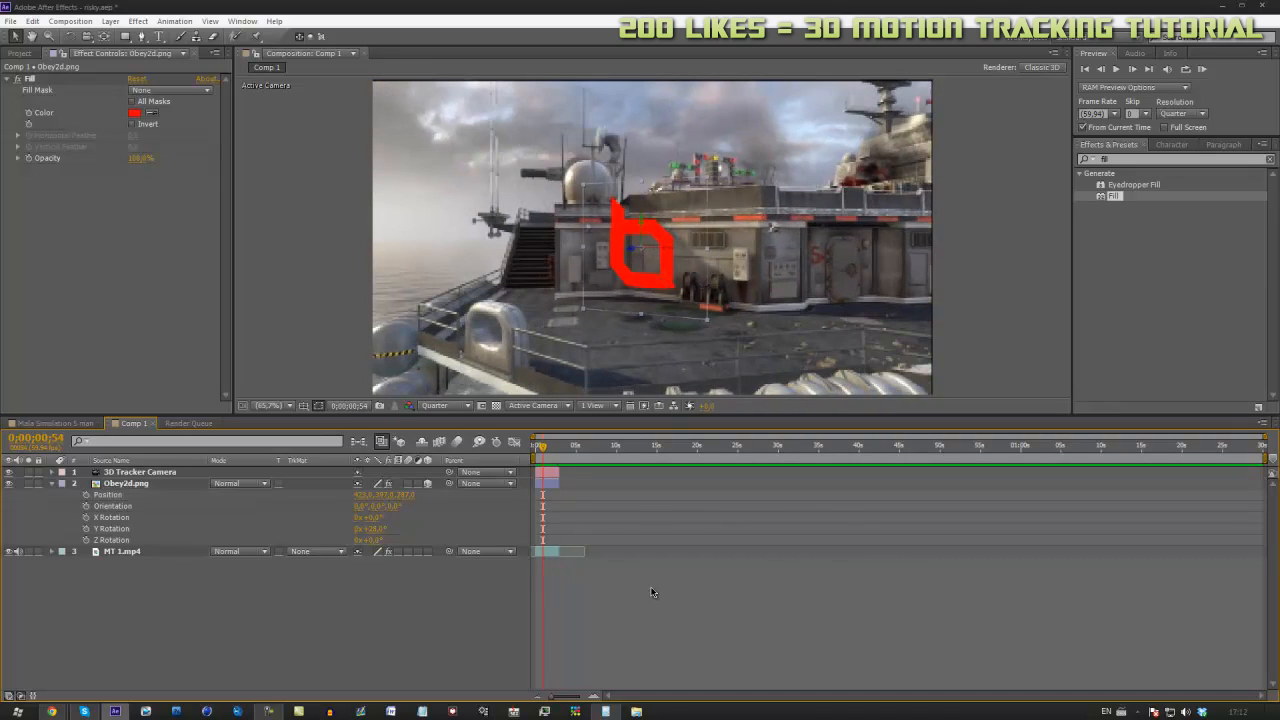
left_click(52, 483)
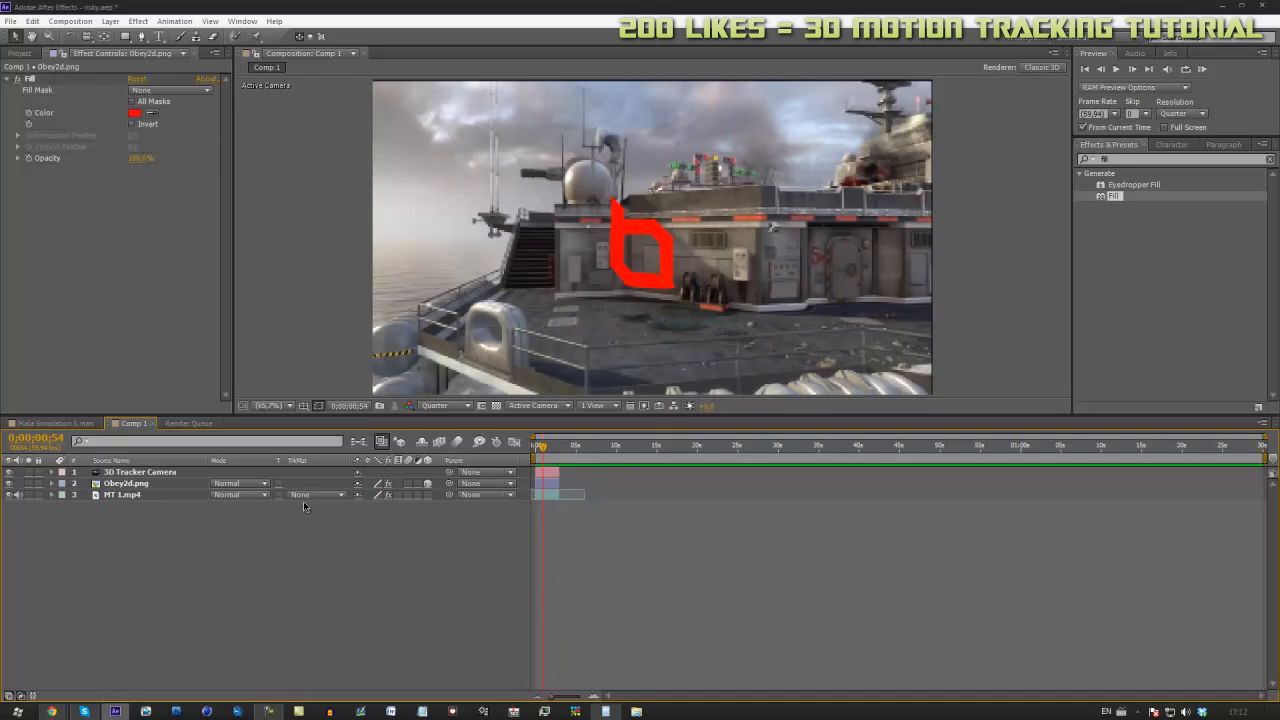
Duplicate the Obey2d.png layer in Comp 1 and hide the lower copy
left_click(55, 423)
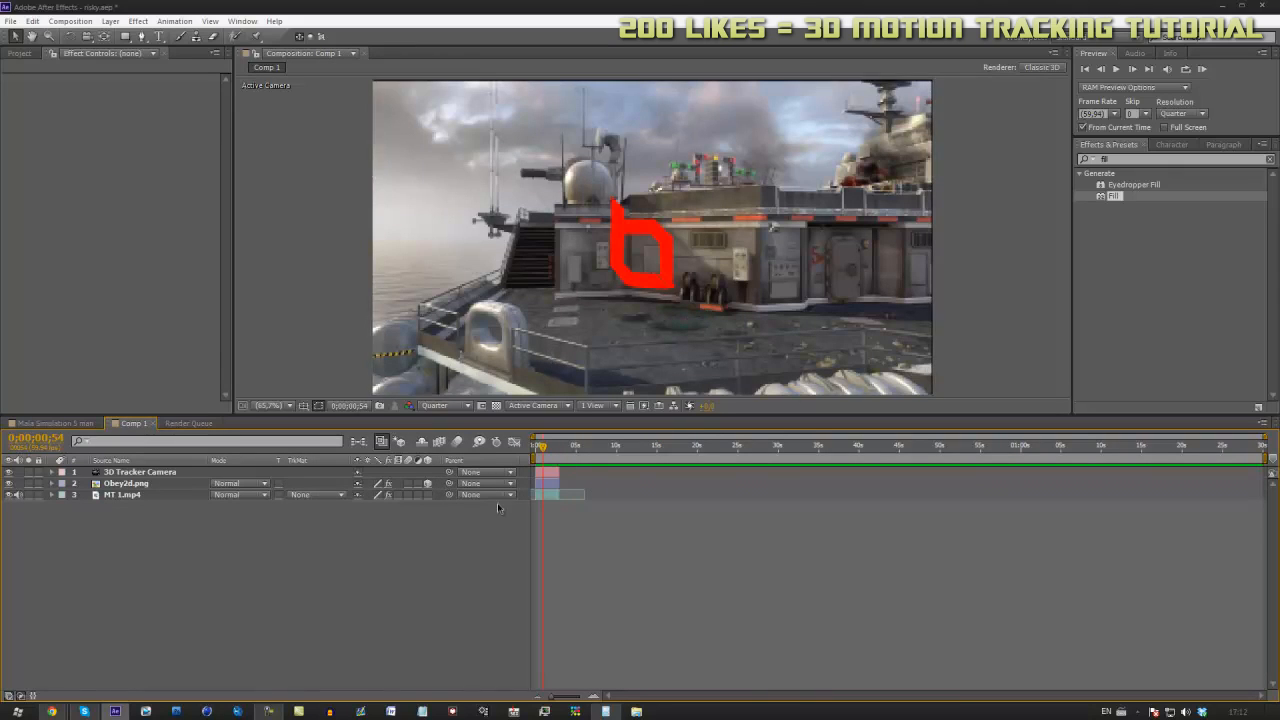
left_click(136, 485)
key("ctrl+d")
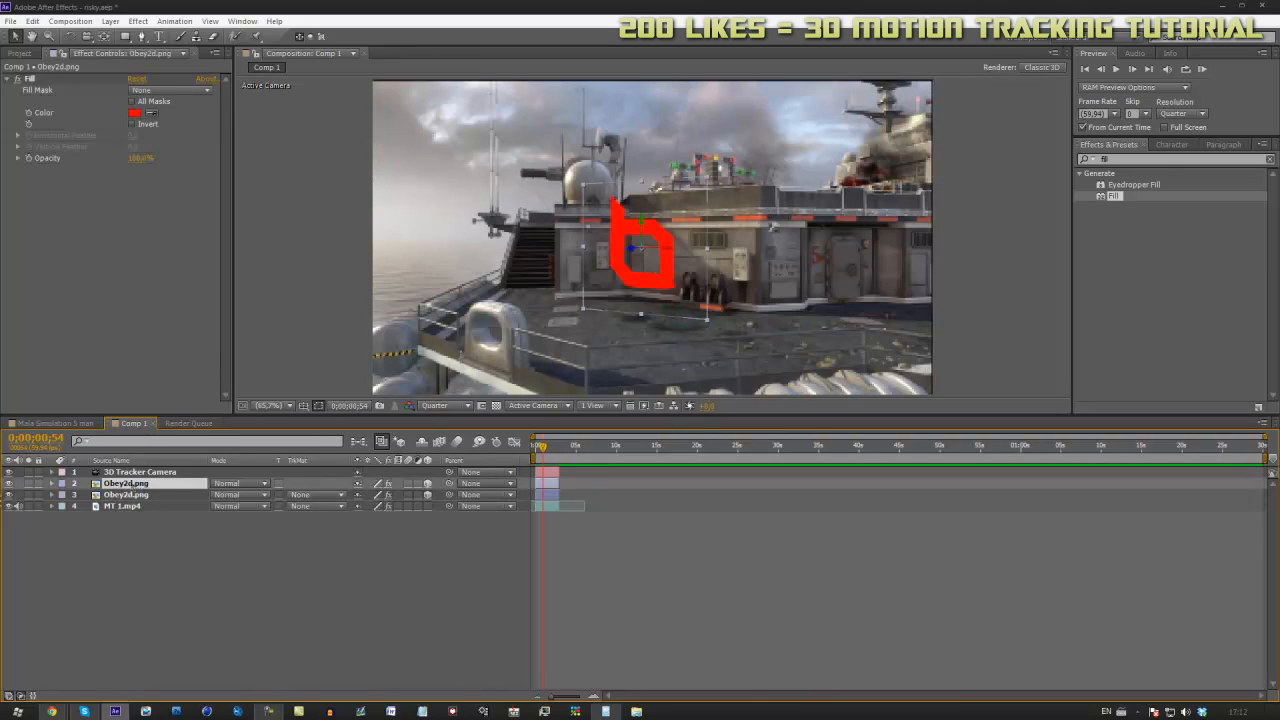
Shift the upper Obey2d.png copy's Anchor Point sideways, vertically and in depth to about -868 so a smaller logo sits on the cabin wall
left_click(51, 485)
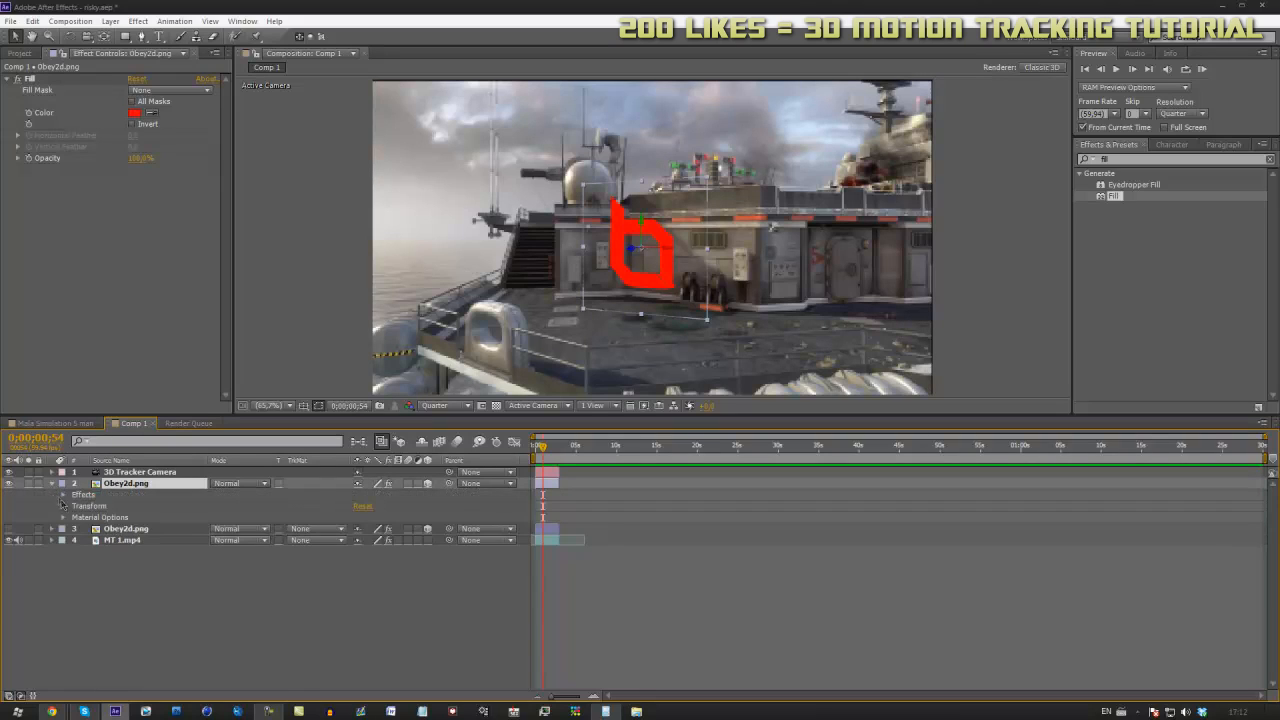
left_click(65, 507)
left_click_drag(402, 518, 1, 590)
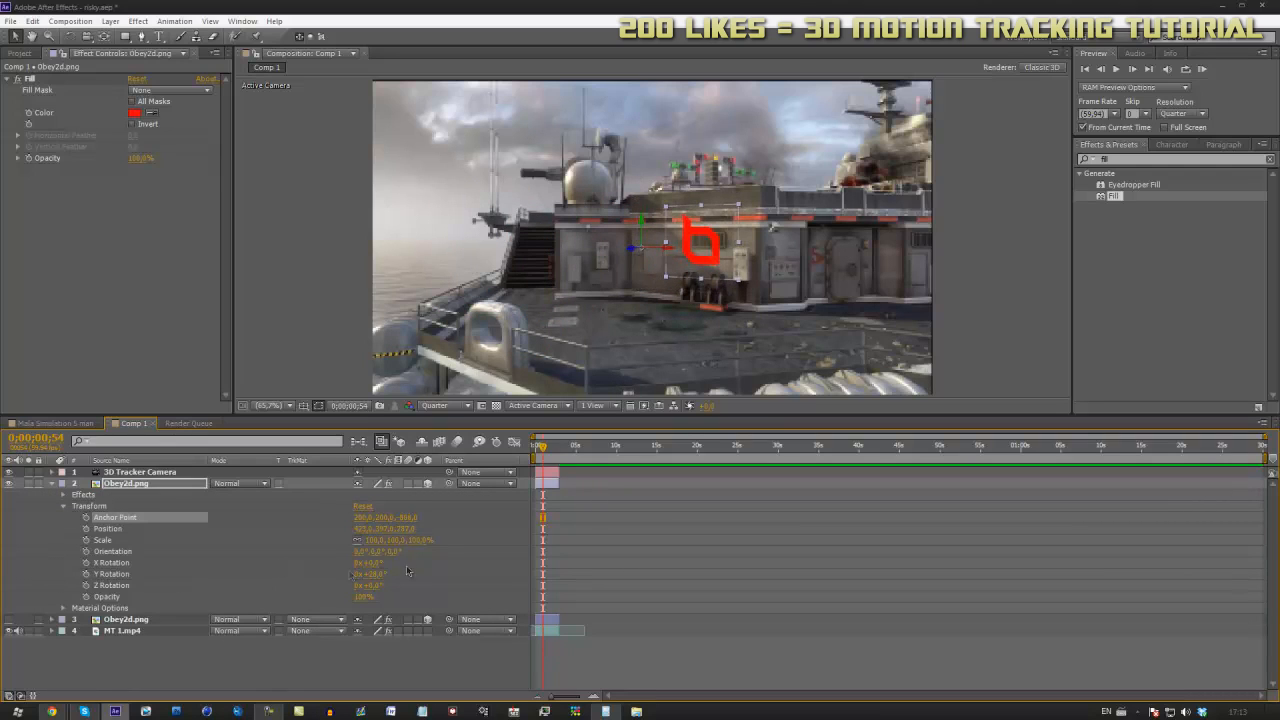
left_click_drag(386, 520, 578, 551)
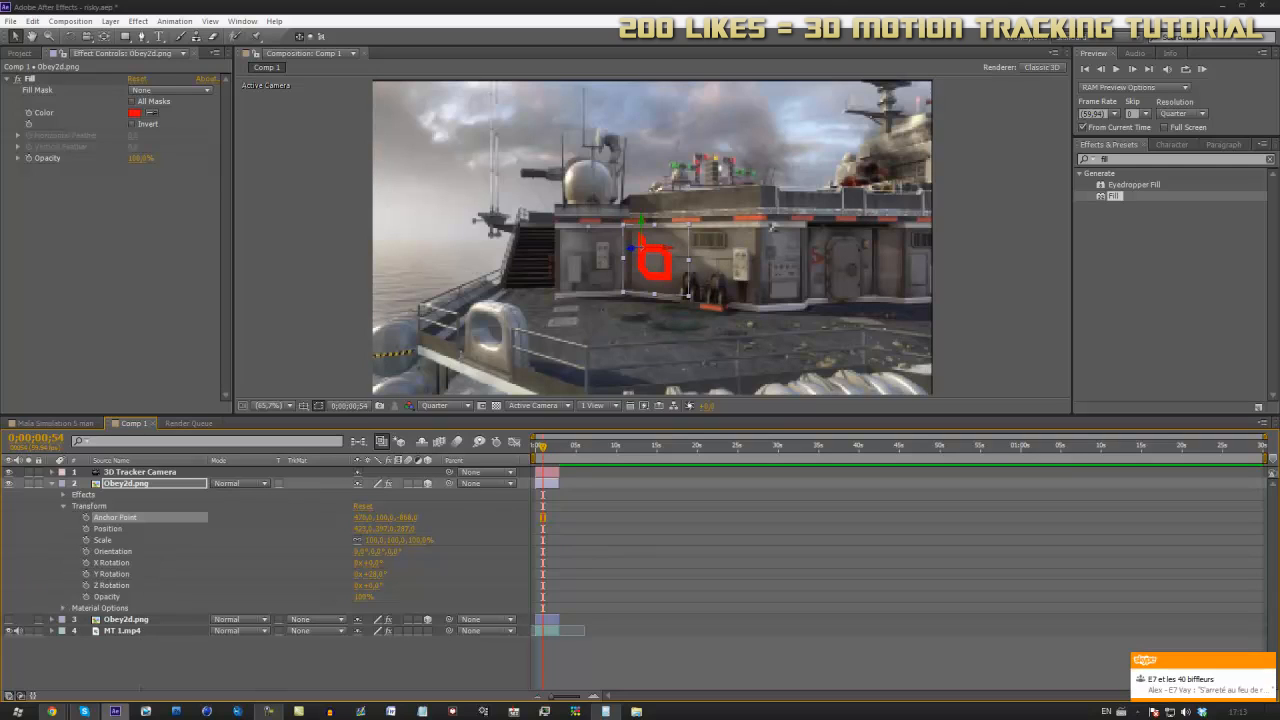
Set the upper Obey2d.png layer's blending mode to Overlay, with the mode column shown in the timeline
left_click(9, 696)
left_click(9, 696)
left_click(20, 696)
left_click(20, 696)
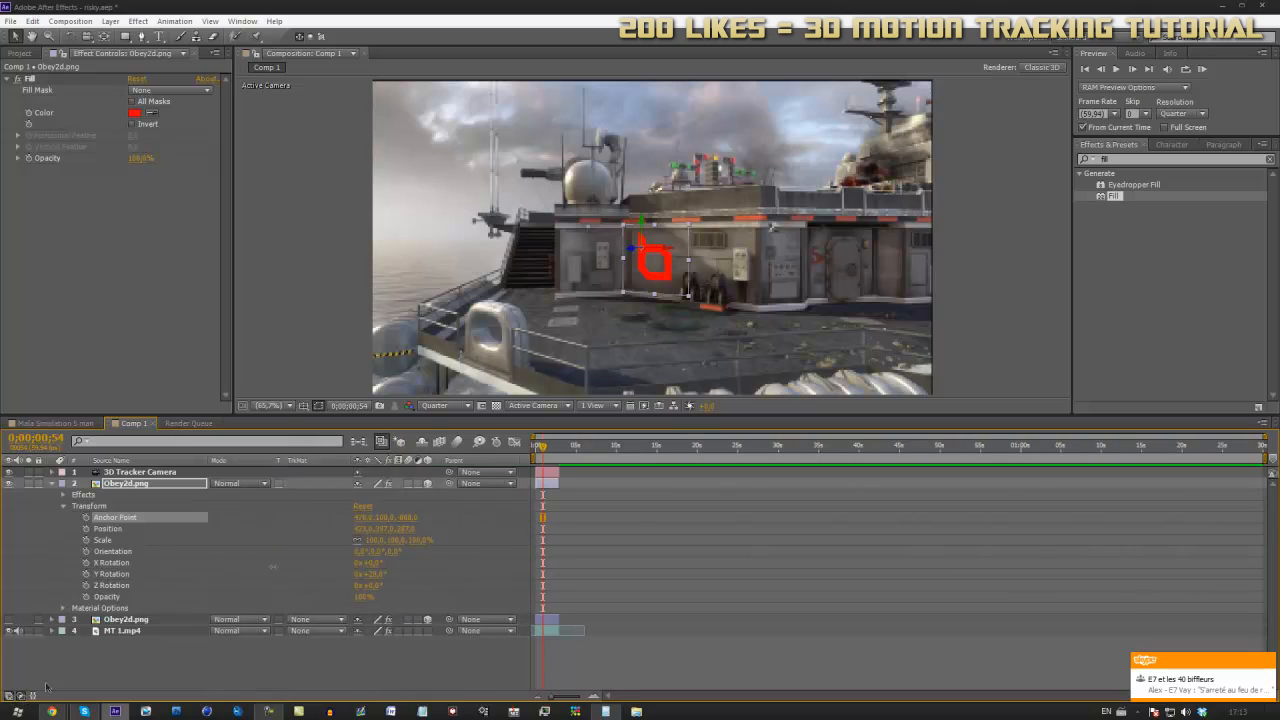
left_click(228, 486)
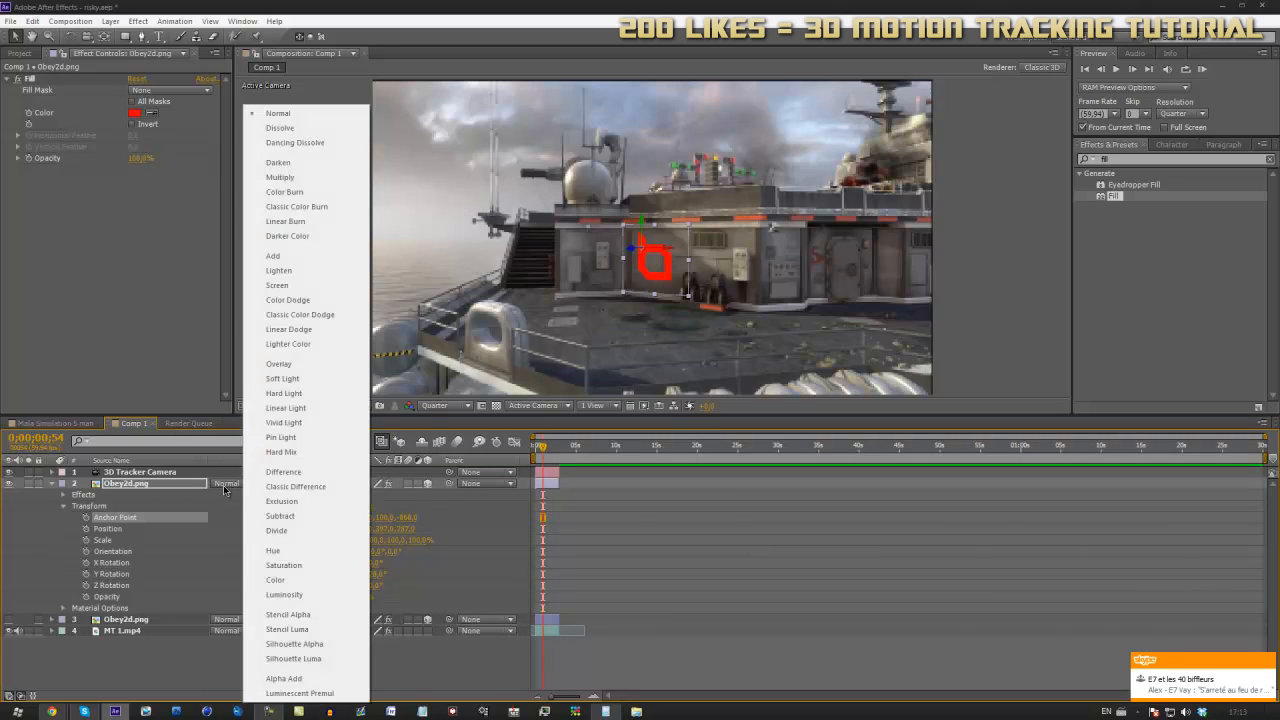
left_click(279, 364)
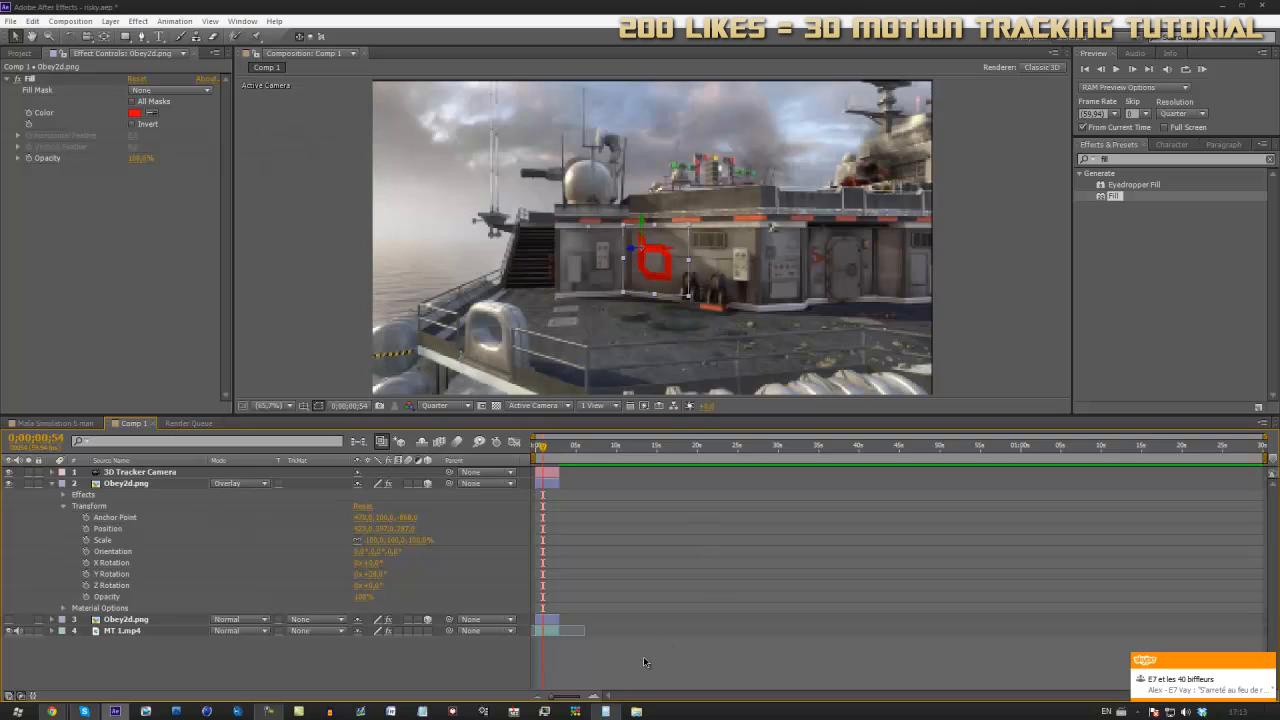
Set Comp 1's preview resolution to Full, try a lower Opacity on the upper Obey2d.png layer and restore it to 100%
left_click(447, 405)
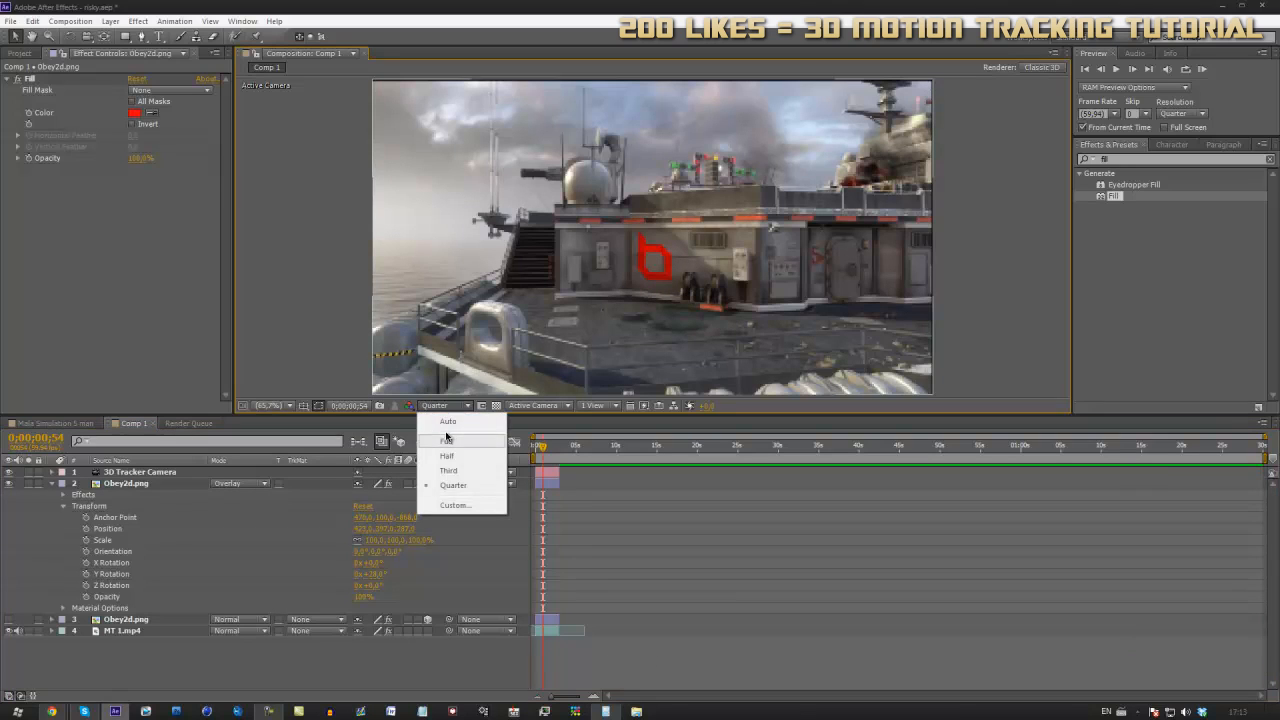
left_click(478, 418)
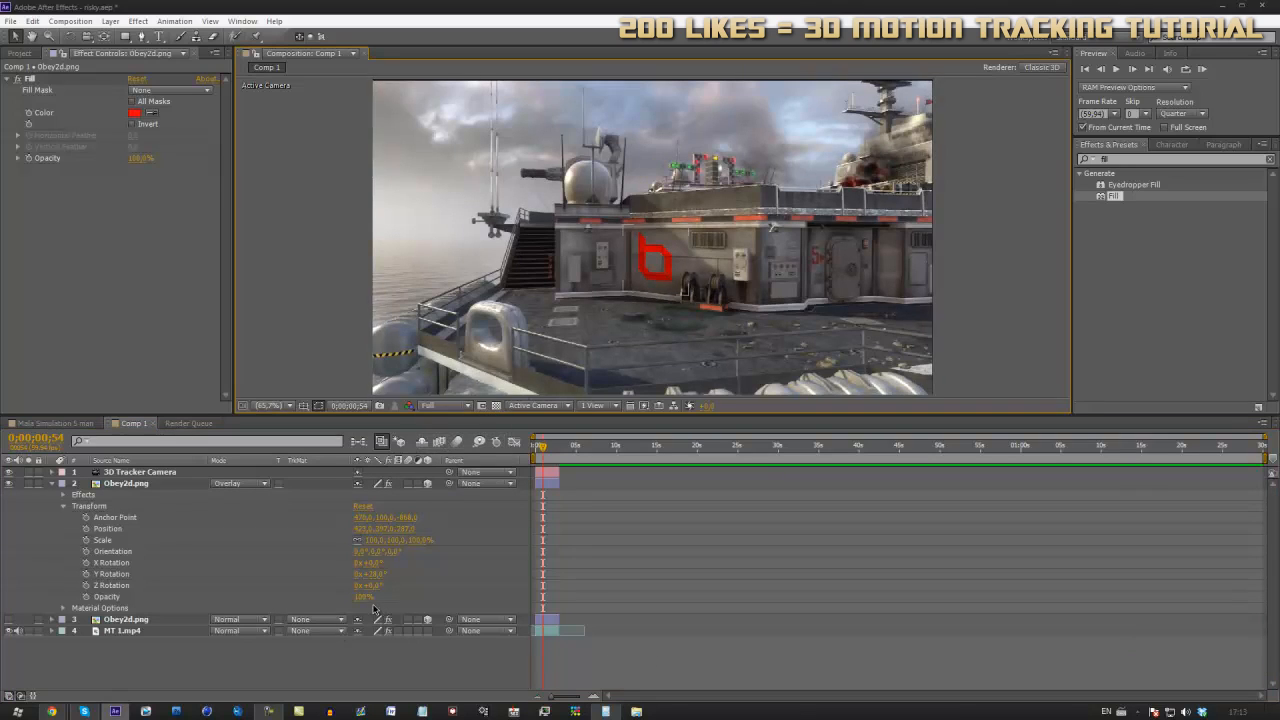
left_click_drag(362, 598, 356, 607)
left_click(612, 660)
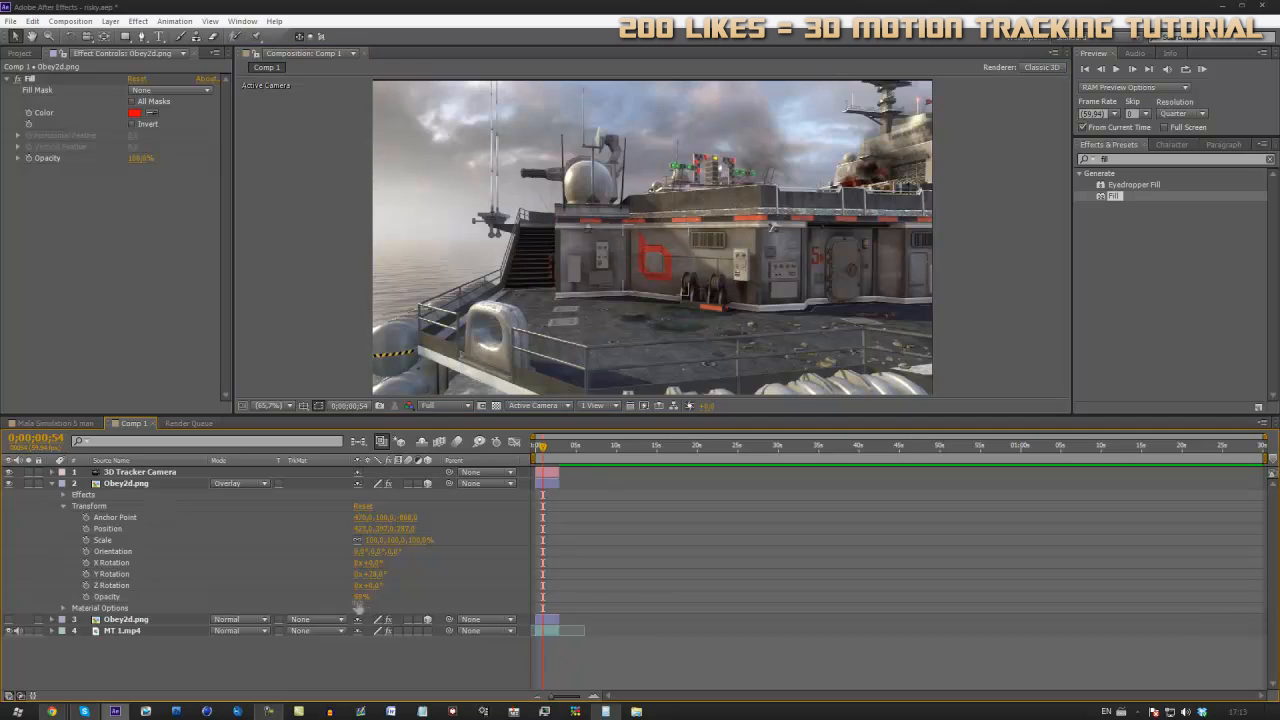
left_click_drag(355, 600, 660, 612)
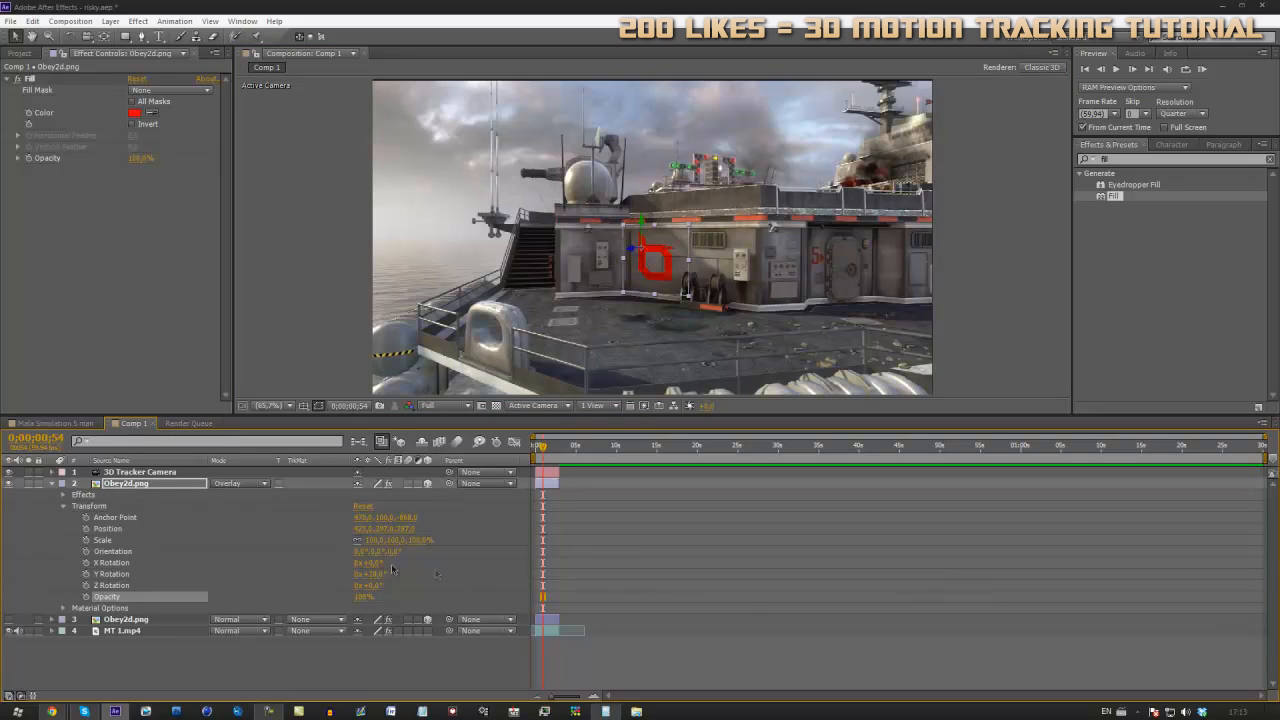
Delete the upper Obey2d.png copy with the Overlay mode and make the remaining logo layer visible
left_click(124, 484)
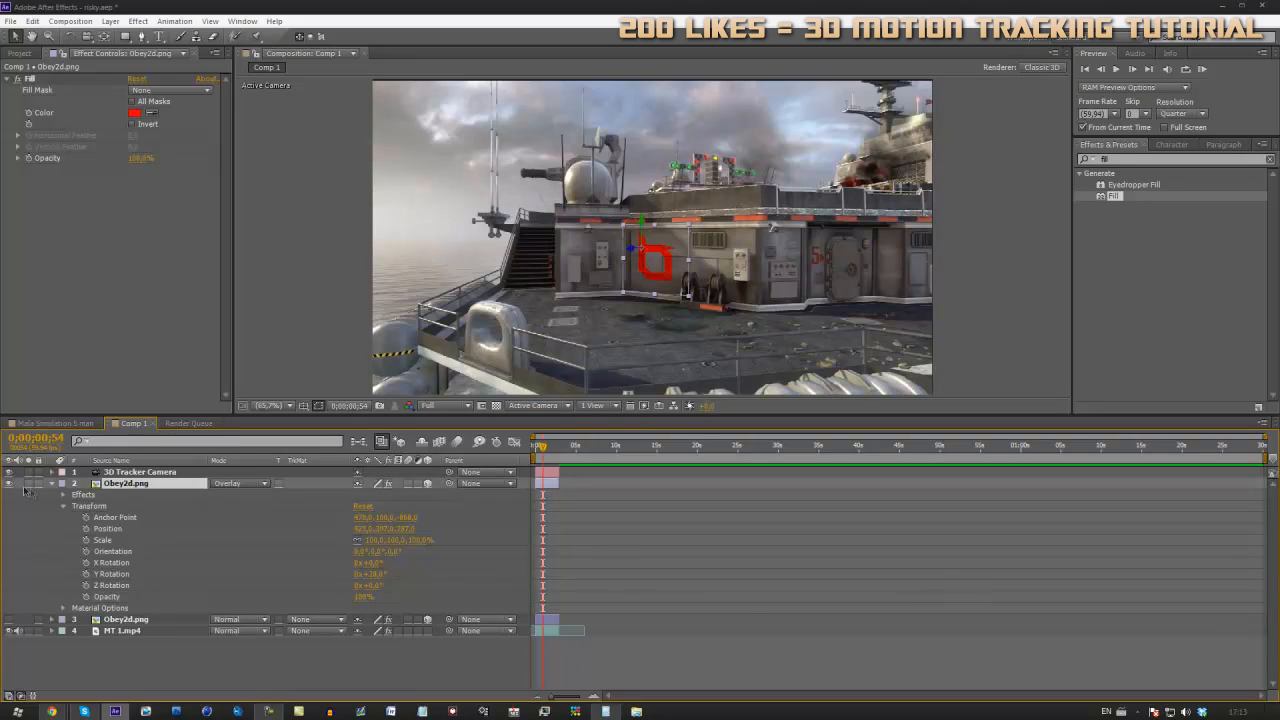
key("Delete")
left_click(124, 484)
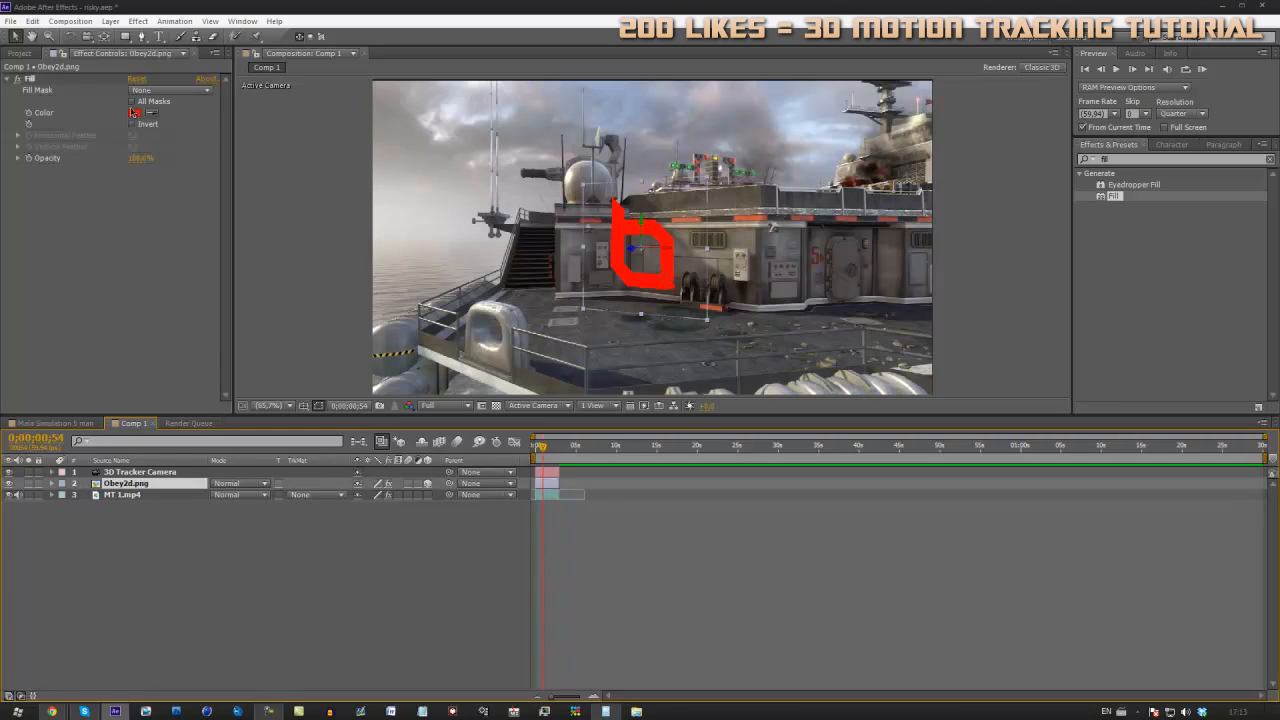
Change the Obey2d.png layer's Fill color to white (FFFFFF) and apply the 4-Color Gradient effect to it
left_click(136, 115)
left_click_drag(113, 77, 3, 5)
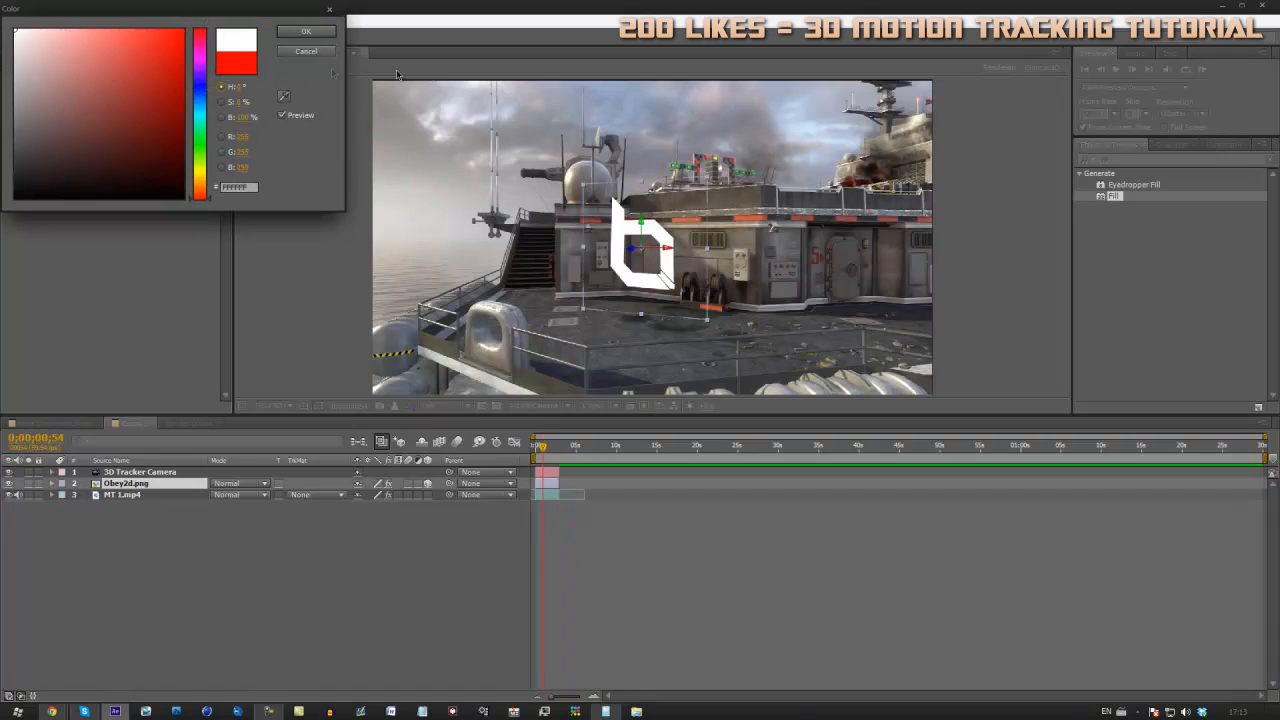
left_click(321, 36)
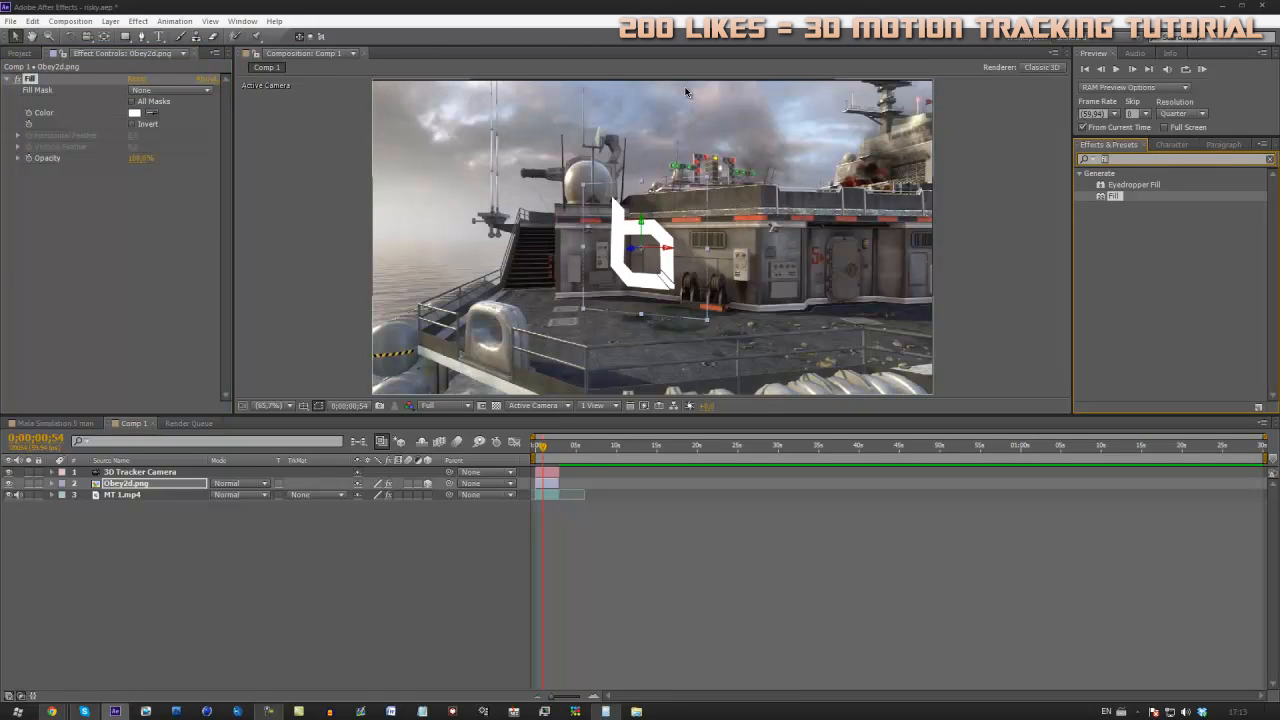
type("gradi")
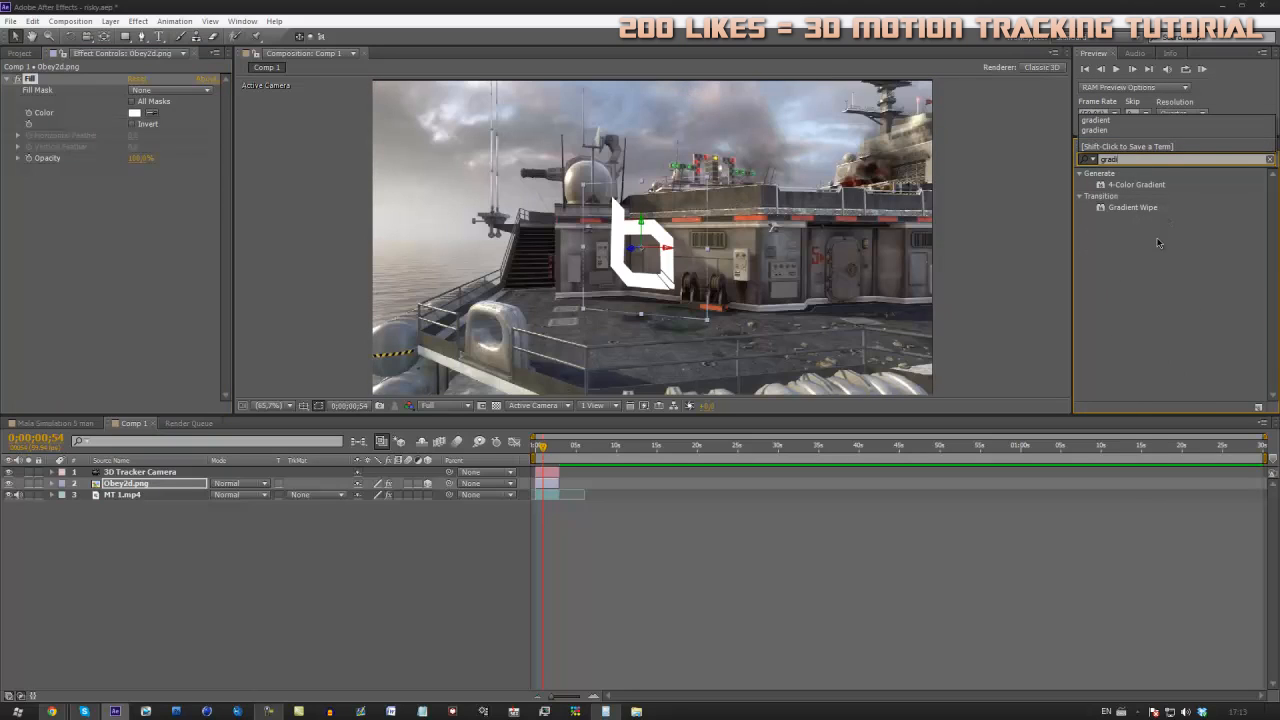
left_click_drag(1131, 189, 130, 229)
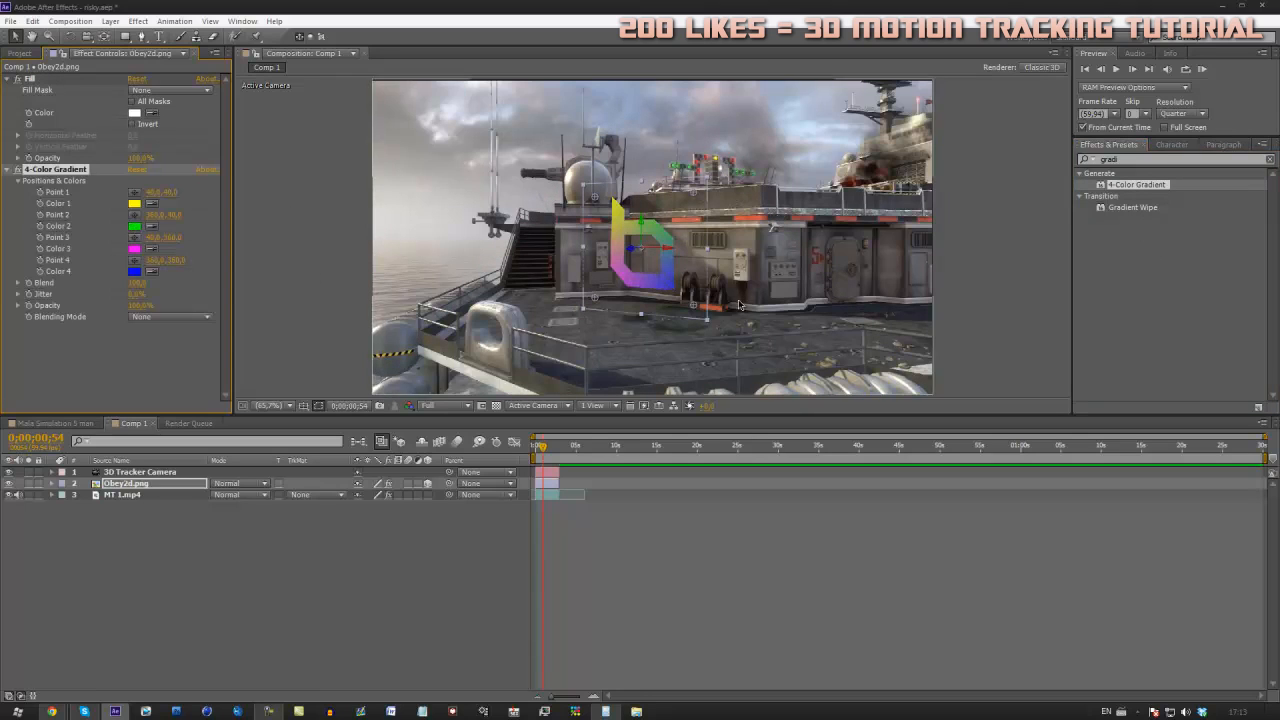
Try the Add blending mode on the logo's 4-Color Gradient and set it back to None
left_click(140, 320)
left_click(158, 366)
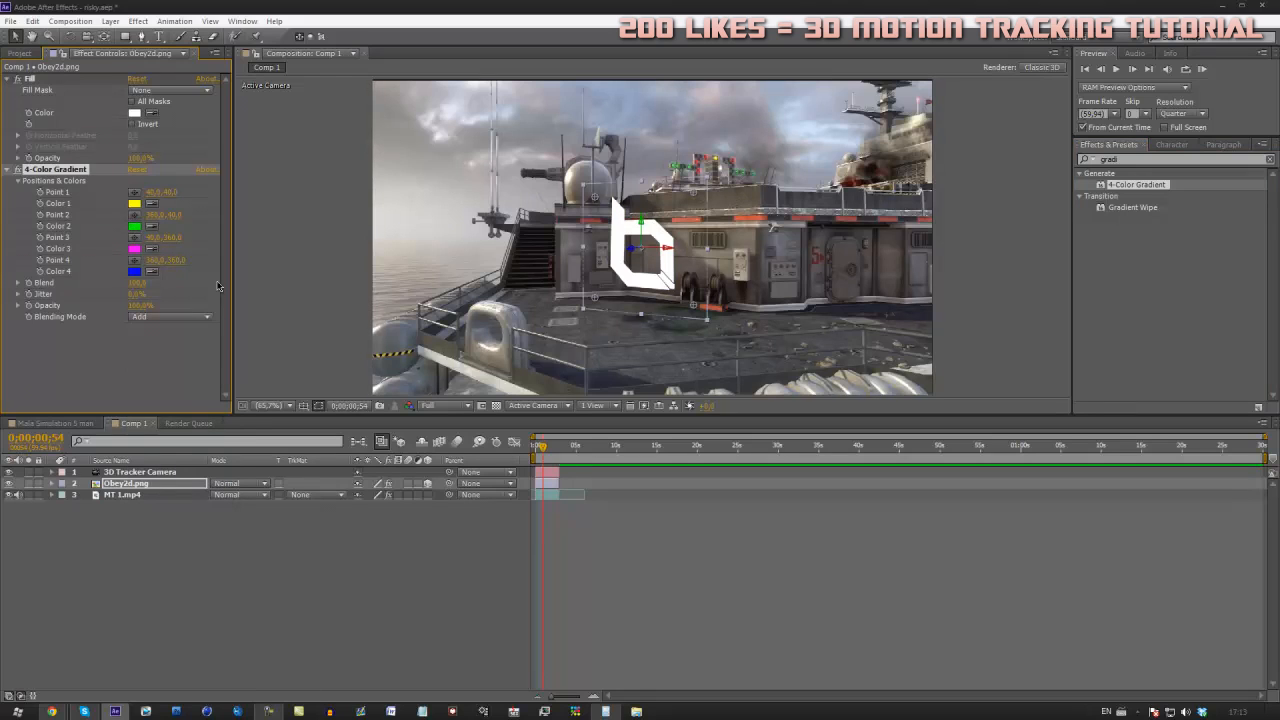
left_click(148, 316)
left_click(145, 329)
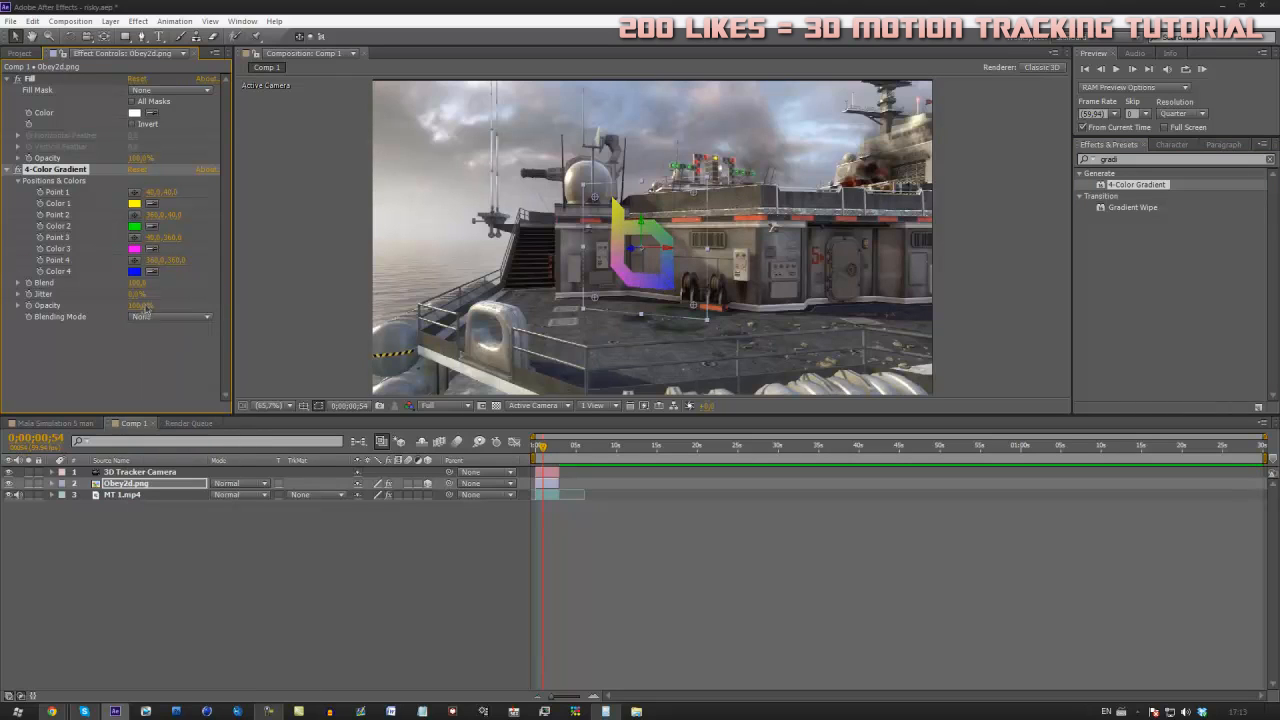
Move Comp 1's current time to 0;00;01;54 to check the gradient logo, and collapse its Fill and 4-Color Gradient settings
left_click(582, 467)
left_click_drag(553, 455, 540, 473)
key("space")
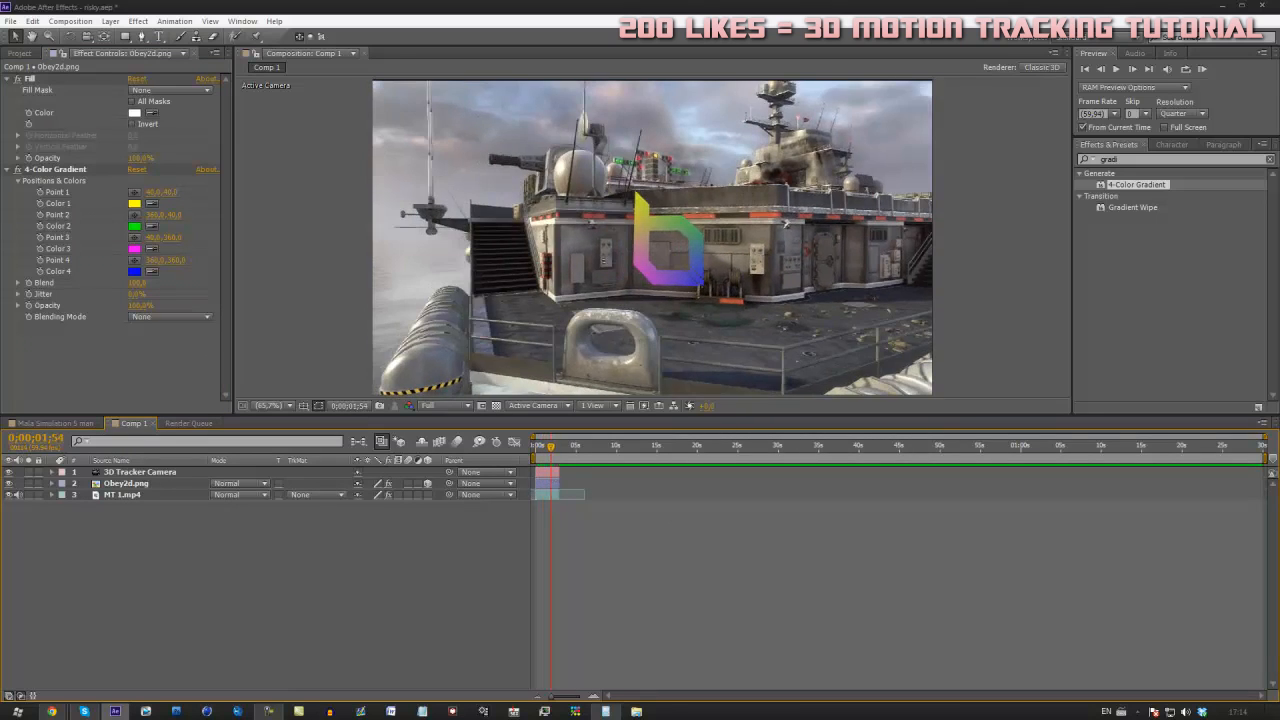
left_click(5, 78)
left_click(5, 89)
left_click(794, 629)
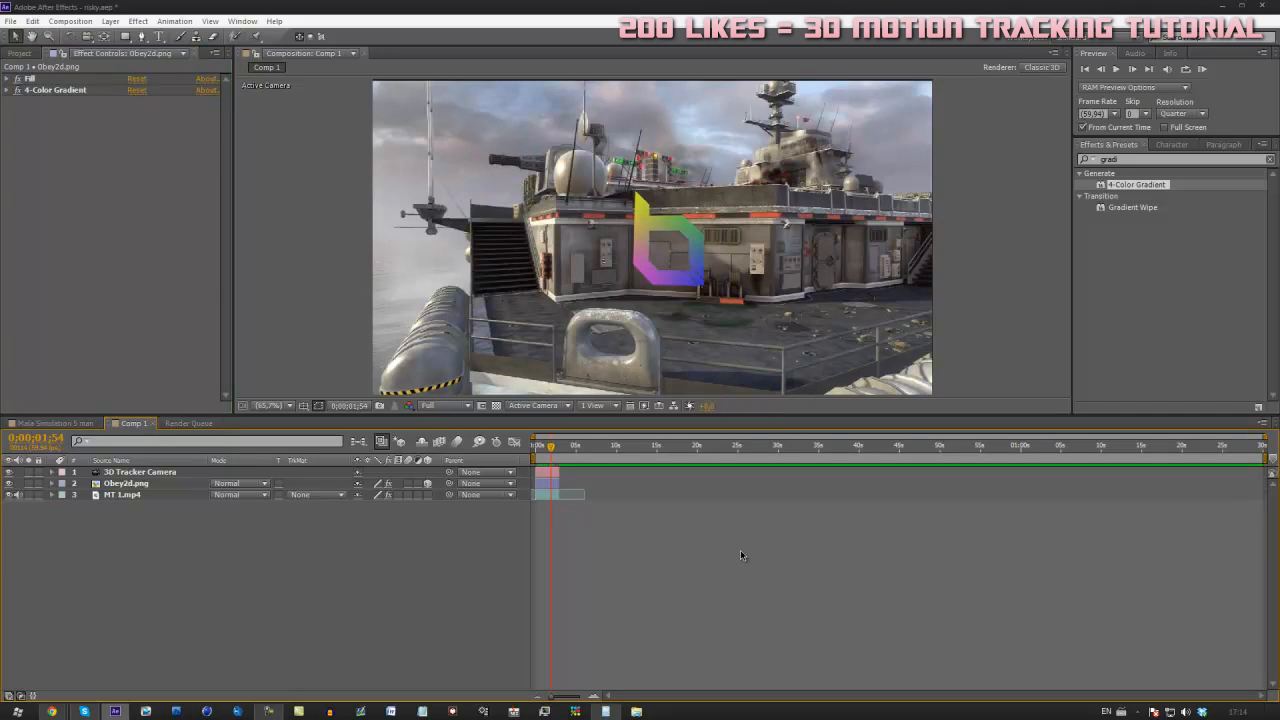
Create a new text layer in Comp 1 containing the editor's nickname
right_click(250, 553)
mouse_move(299, 410)
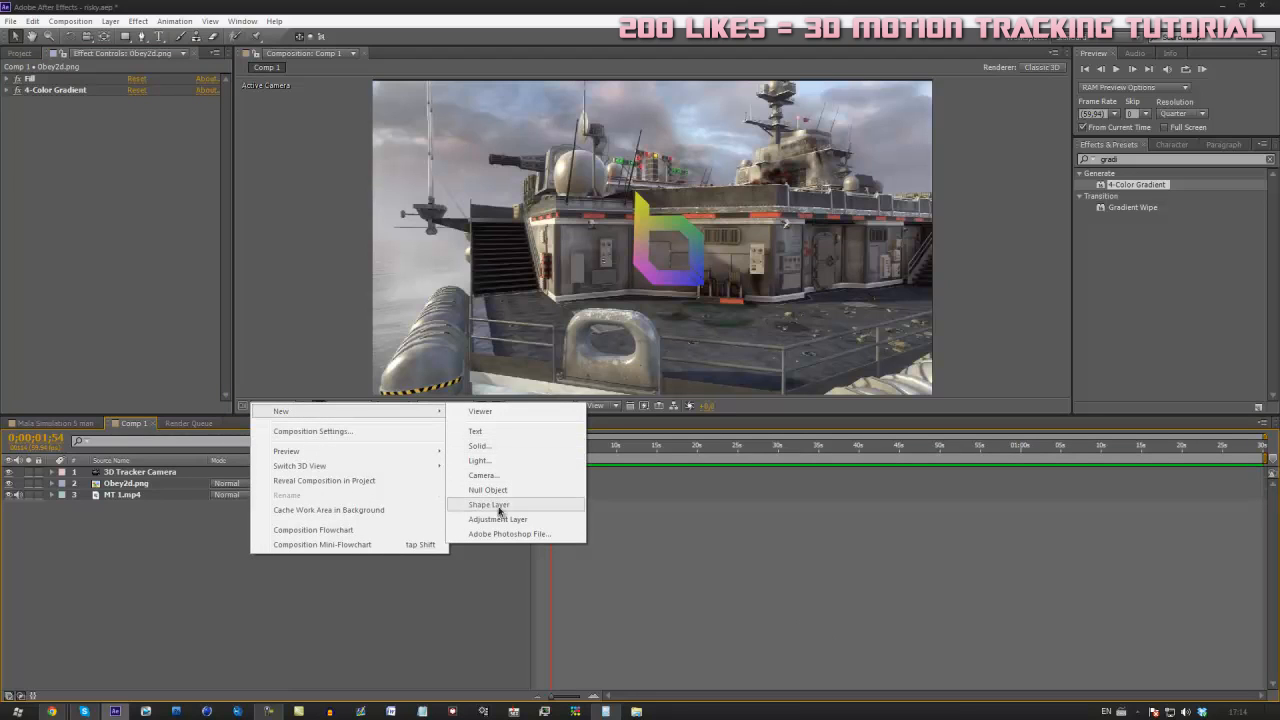
left_click(472, 432)
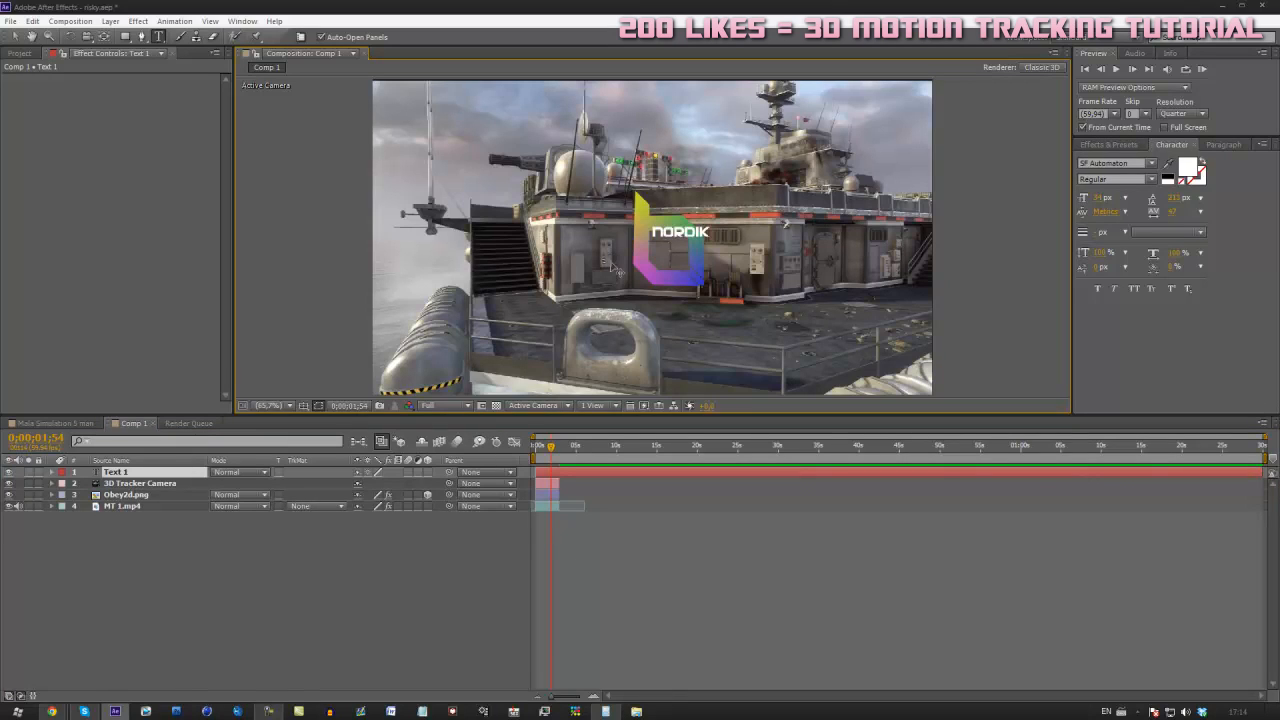
Examine the tracked wall lettering in the Mala Simulation 5 man composition up to 0;00;17;16 and return to Comp 1
left_click(52, 423)
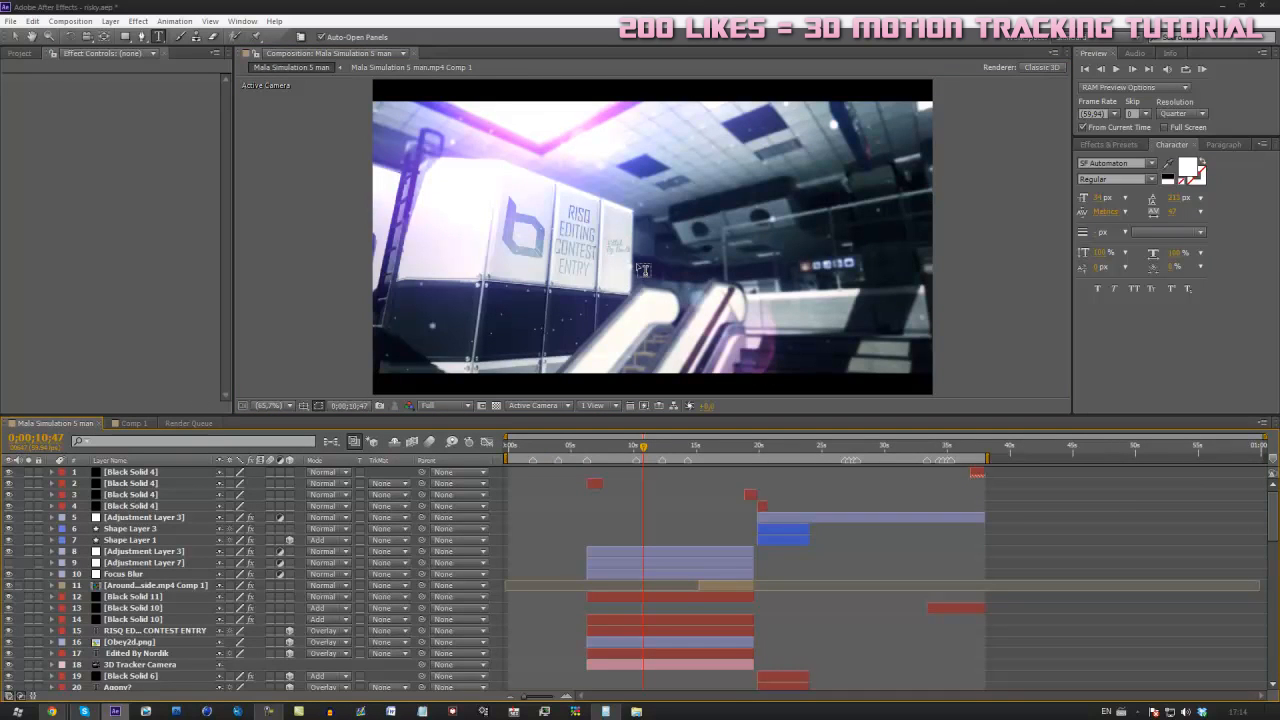
left_click(726, 456)
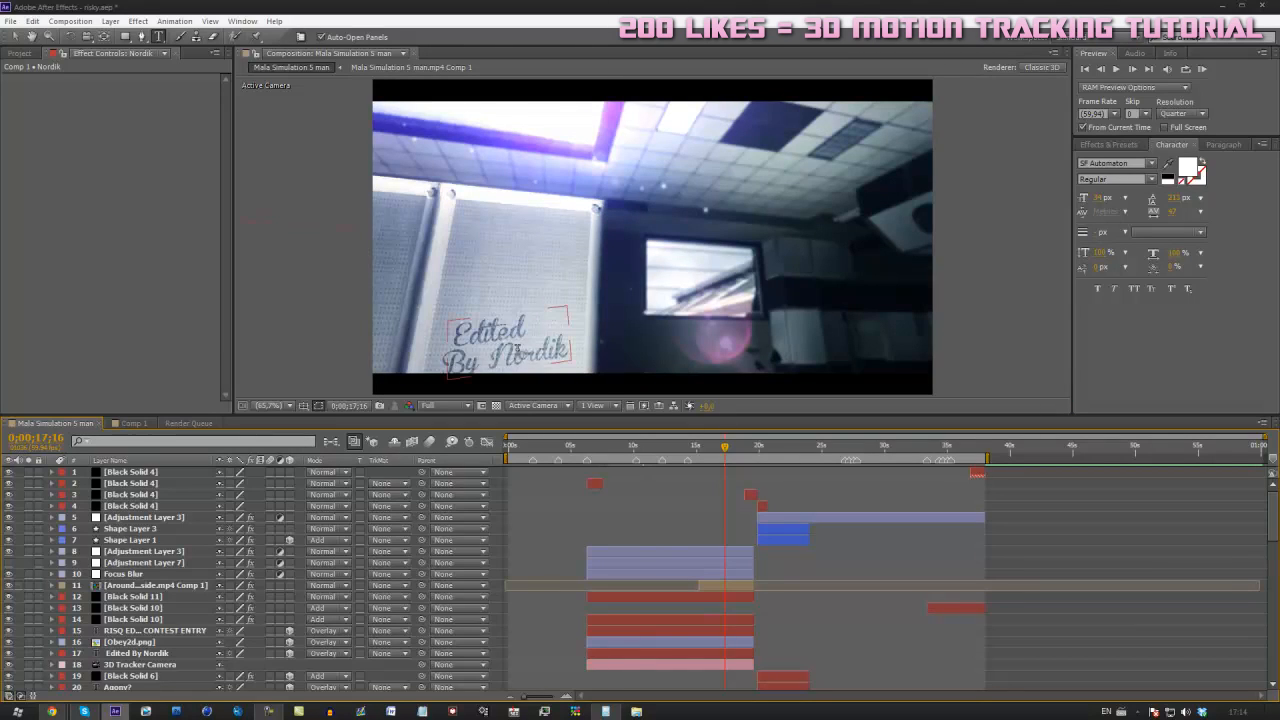
left_click(132, 423)
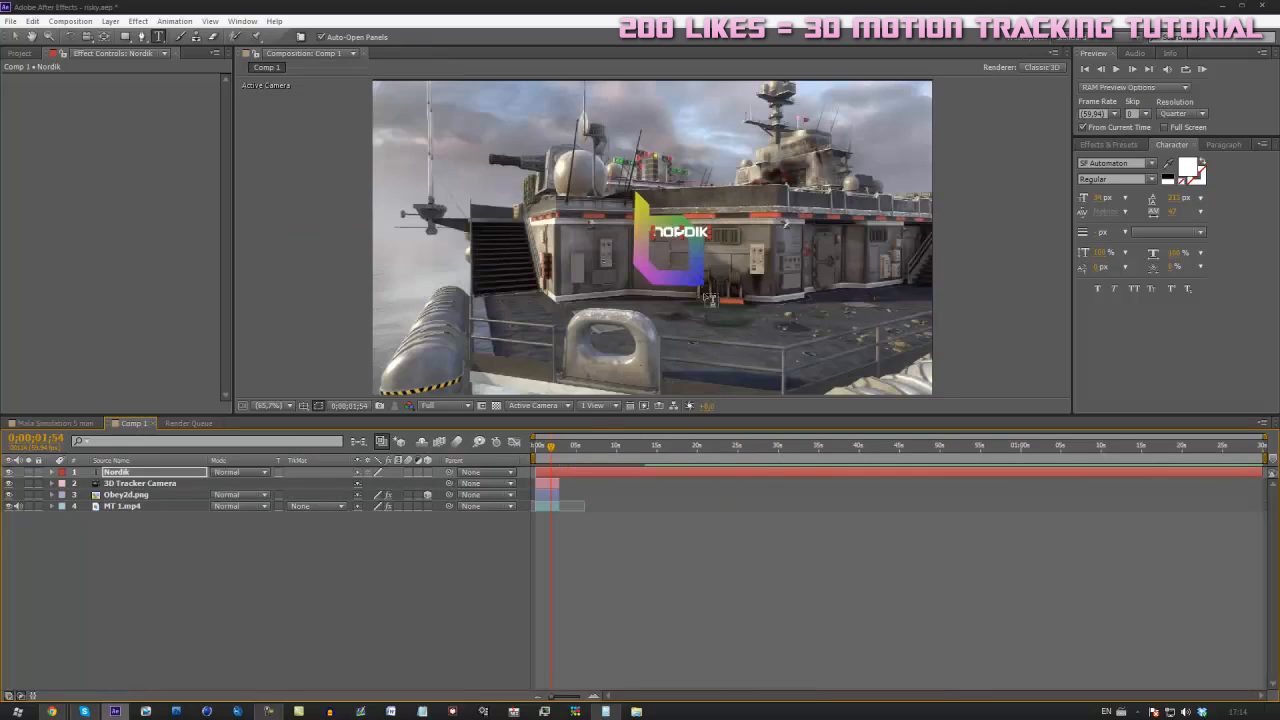
Change the font of the nickname text to Brannboll Fet
left_click_drag(711, 233, 602, 196)
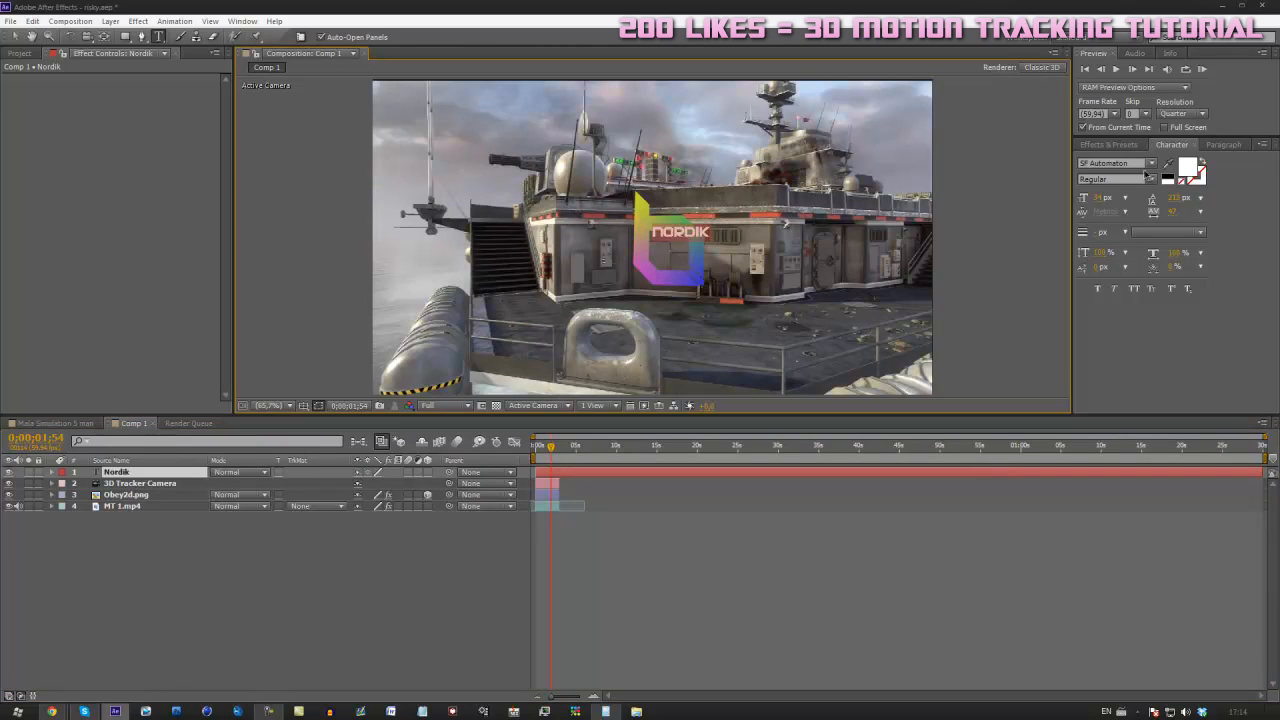
left_click(1130, 164)
key("Down")
left_click(799, 631)
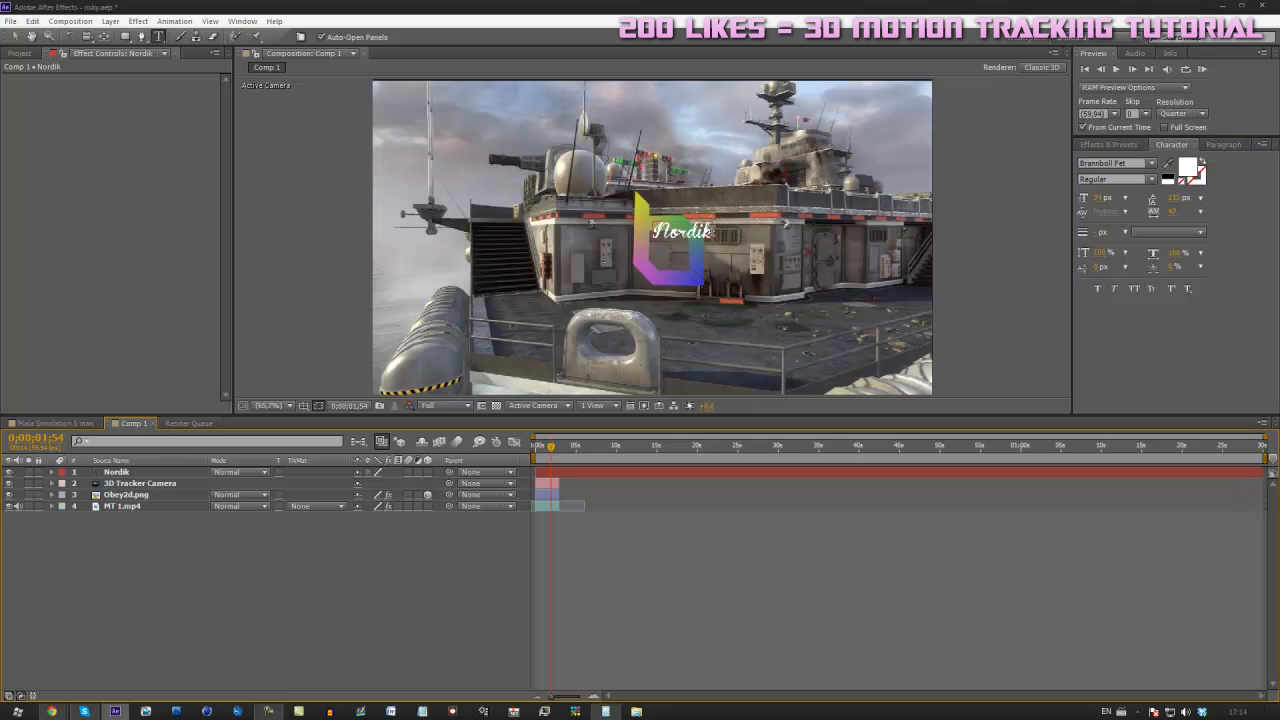
left_click_drag(704, 234, 653, 233)
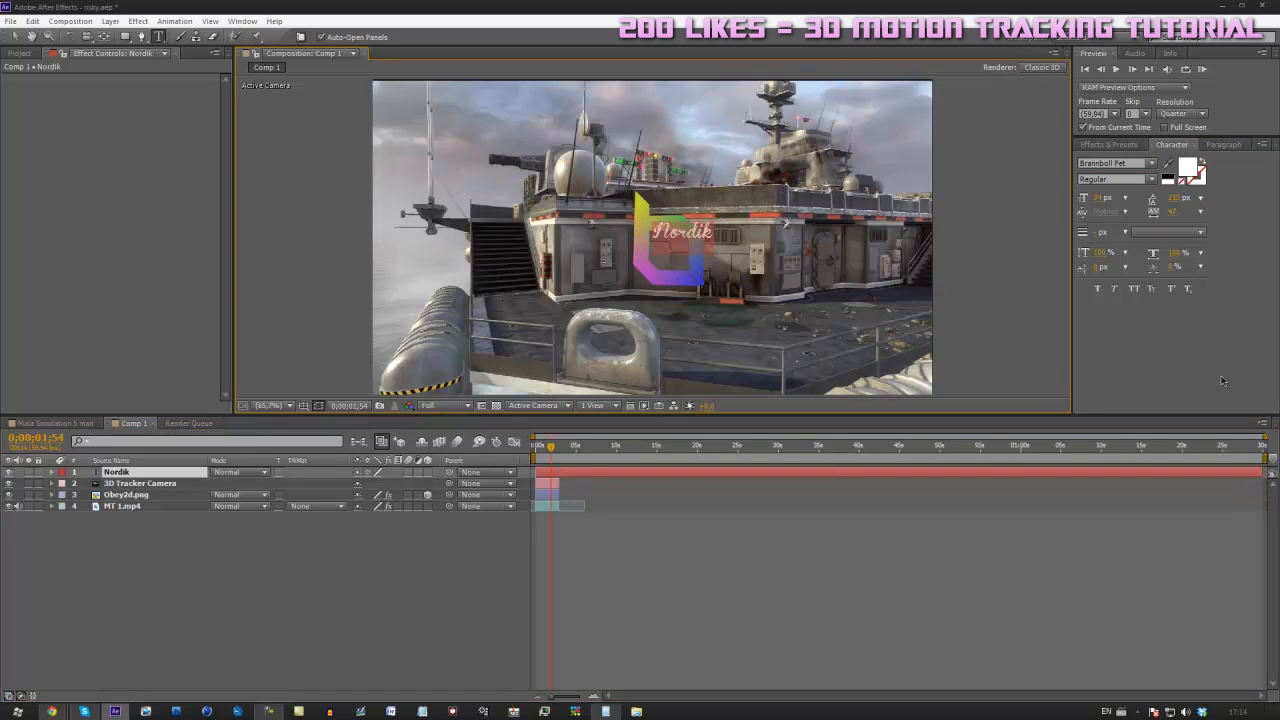
left_click(752, 621)
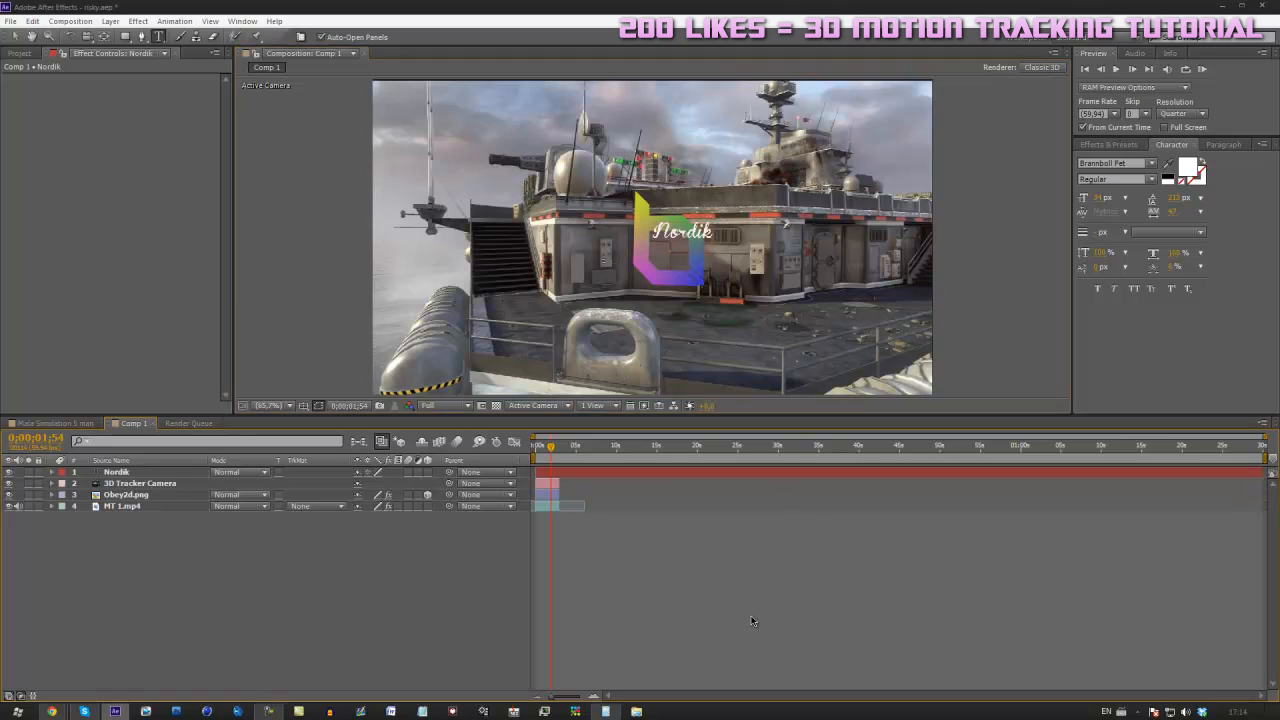
Make the nickname text layer a 3D layer and switch to the Selection tool
left_click(120, 472)
left_click(428, 472)
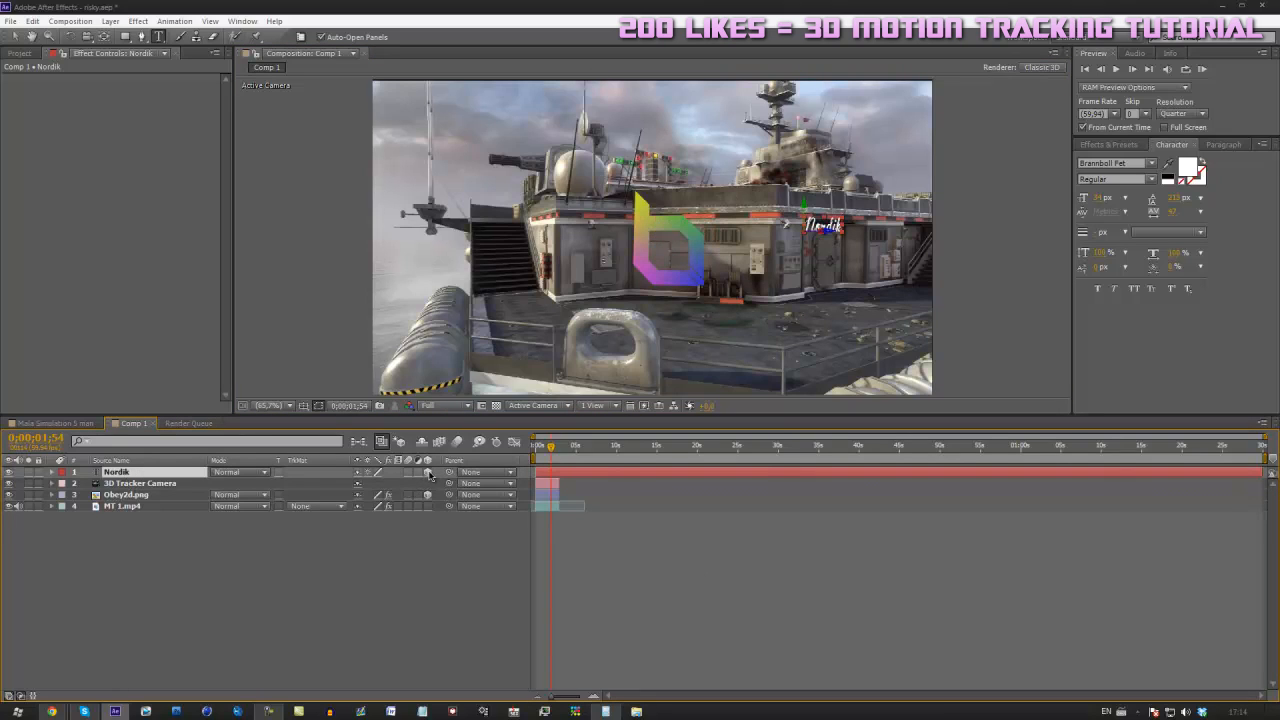
left_click(14, 36)
Copy the Obey2d.png layer's Transform properties and paste them onto the nickname text layer
left_click(117, 497)
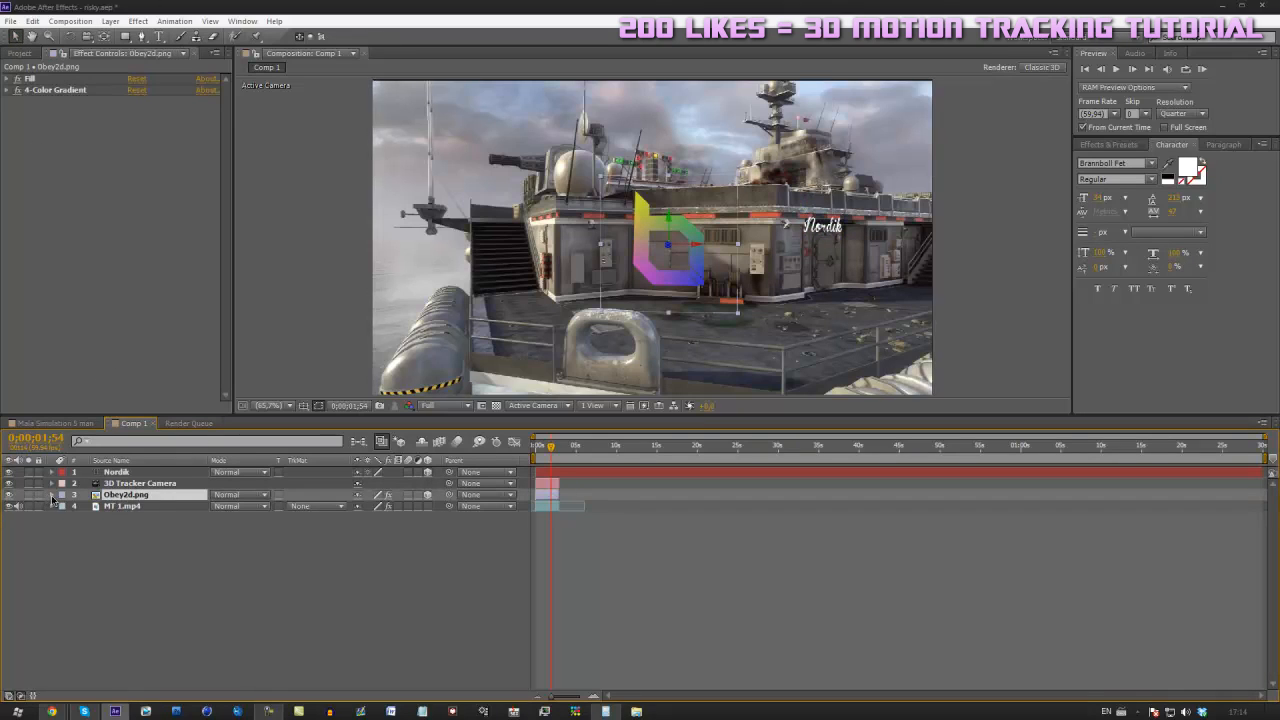
left_click(52, 495)
left_click(63, 518)
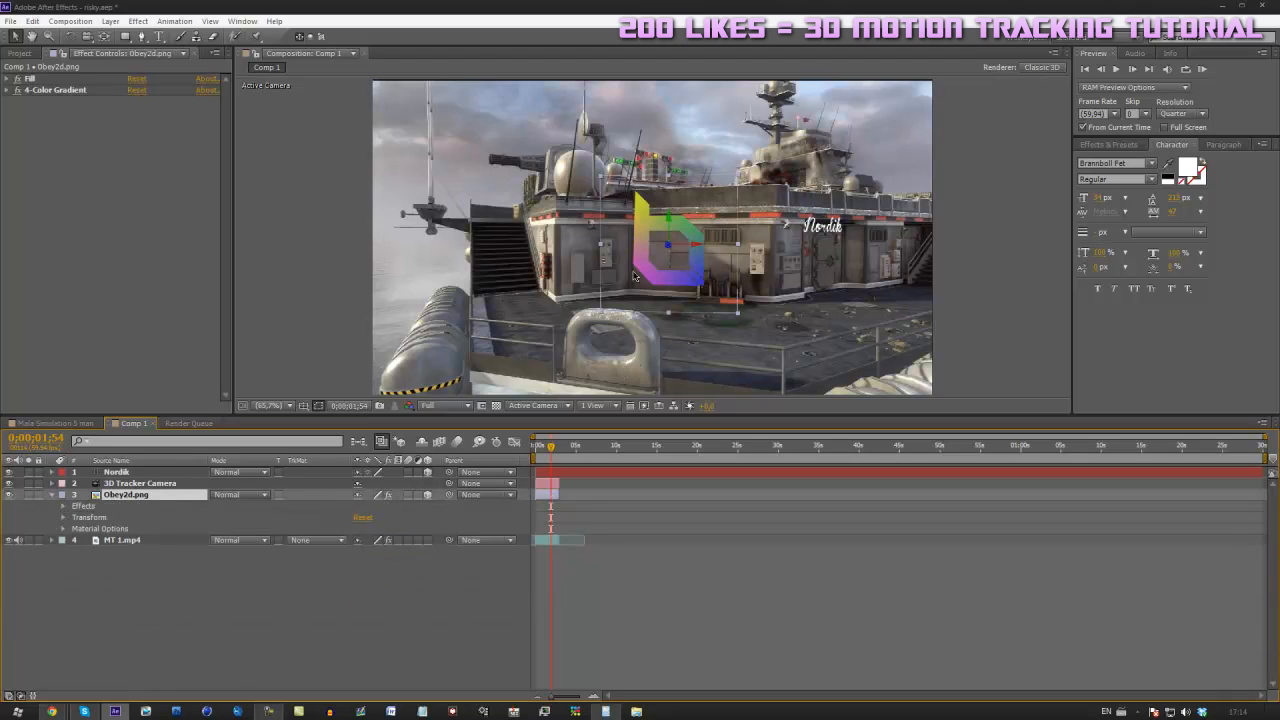
left_click(64, 518)
left_click(91, 519)
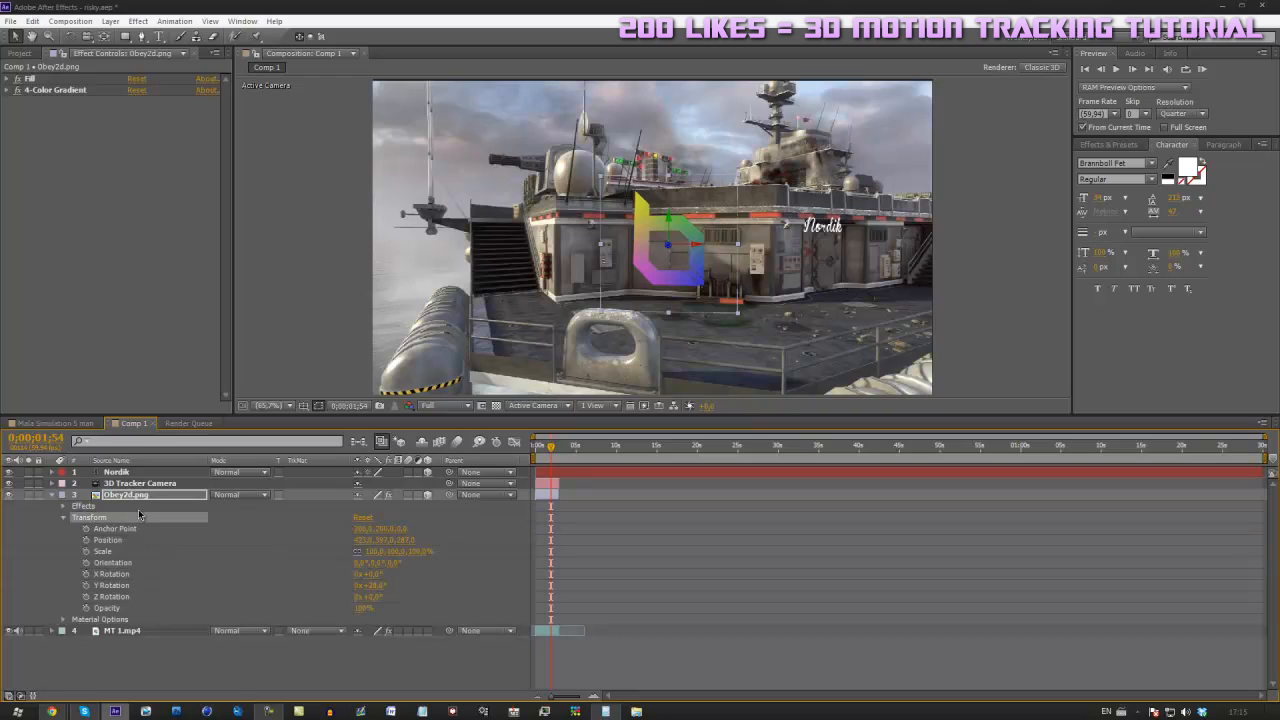
left_click(115, 472)
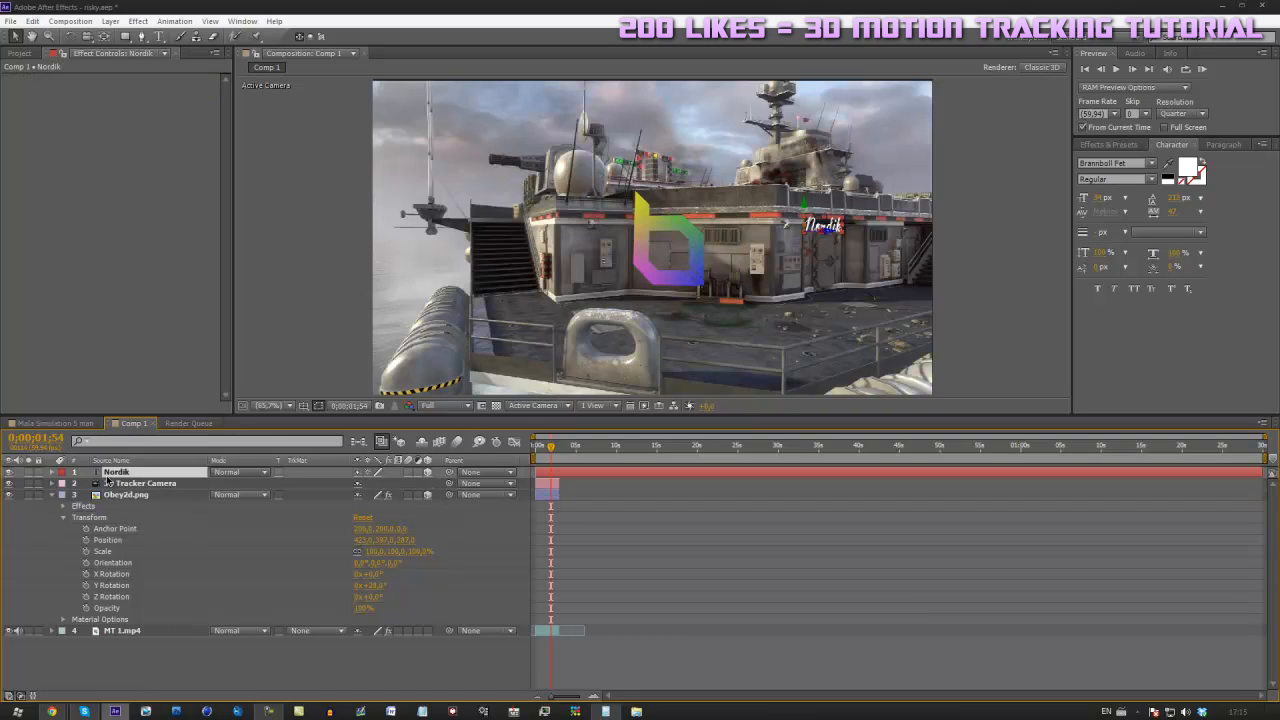
key("ctrl+v")
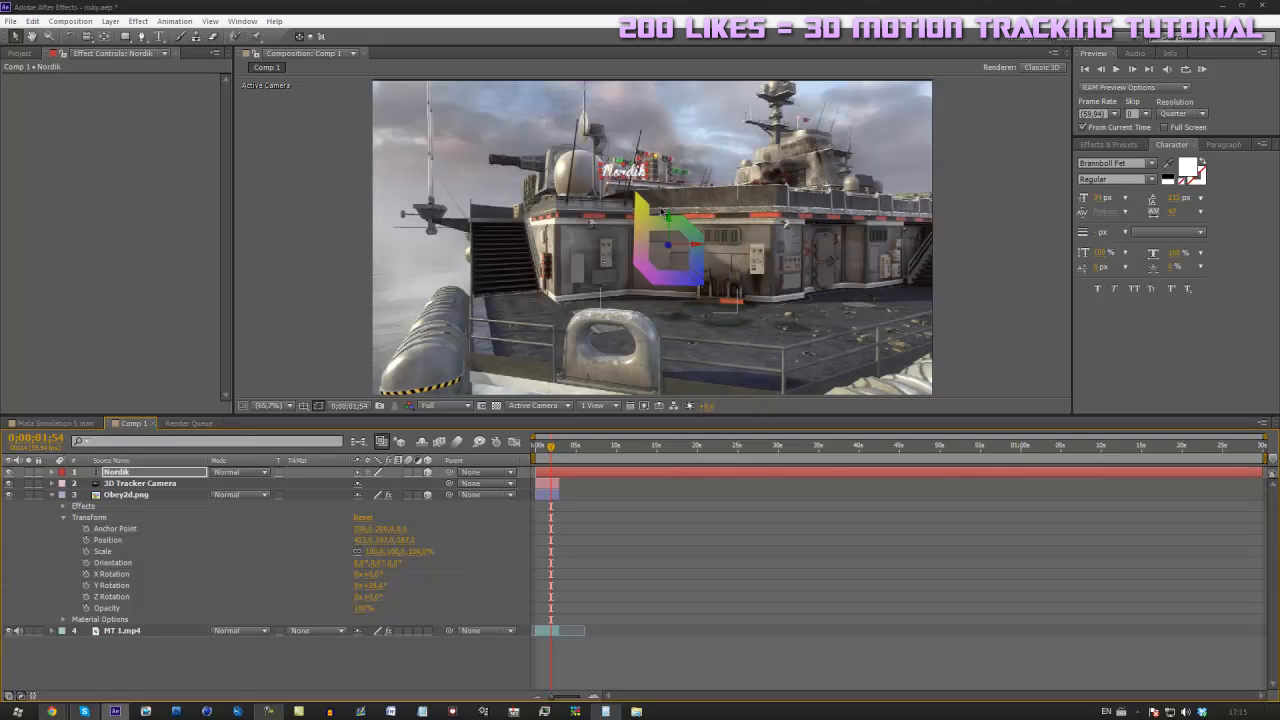
Move the nickname text layer in the viewer to just below the gradient logo, leaving the logo in its place
left_click_drag(672, 220, 662, 330)
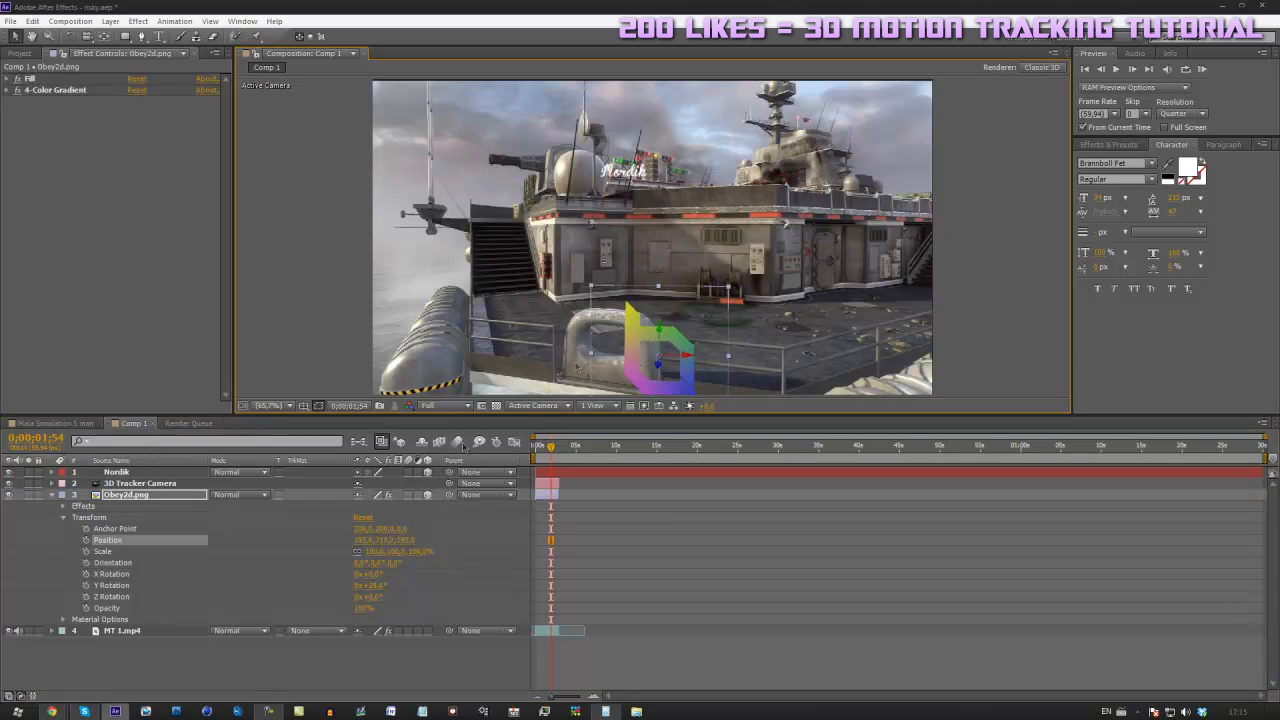
key("ctrl+z")
left_click(140, 474)
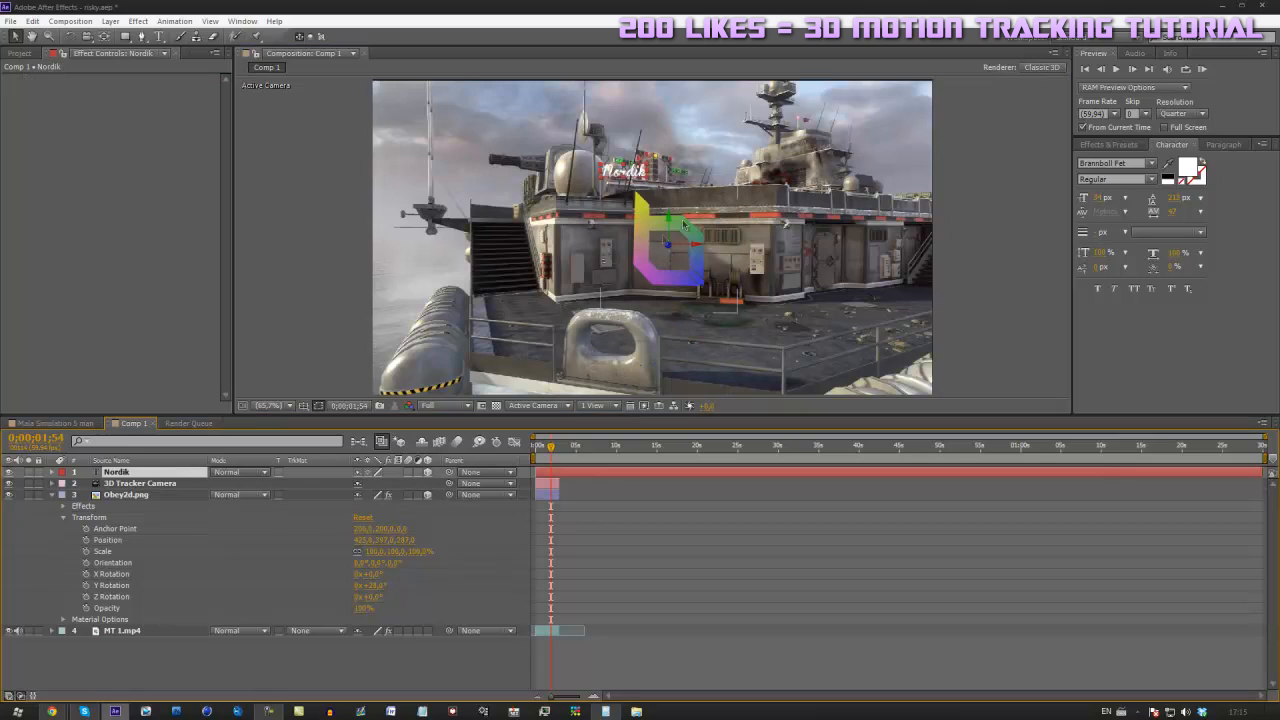
left_click_drag(656, 262, 754, 415)
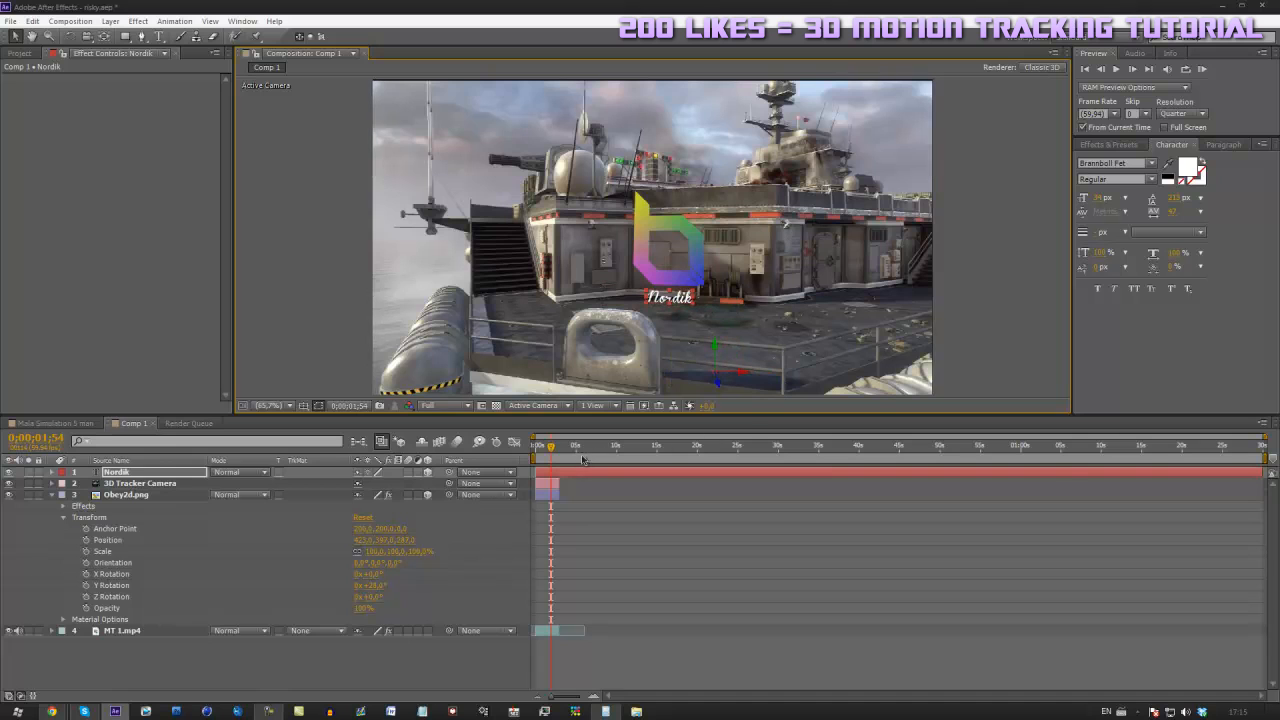
Check the nickname text layer's tracking across the clip and bring it forward to a Z position of about -165
left_click_drag(551, 452, 554, 490)
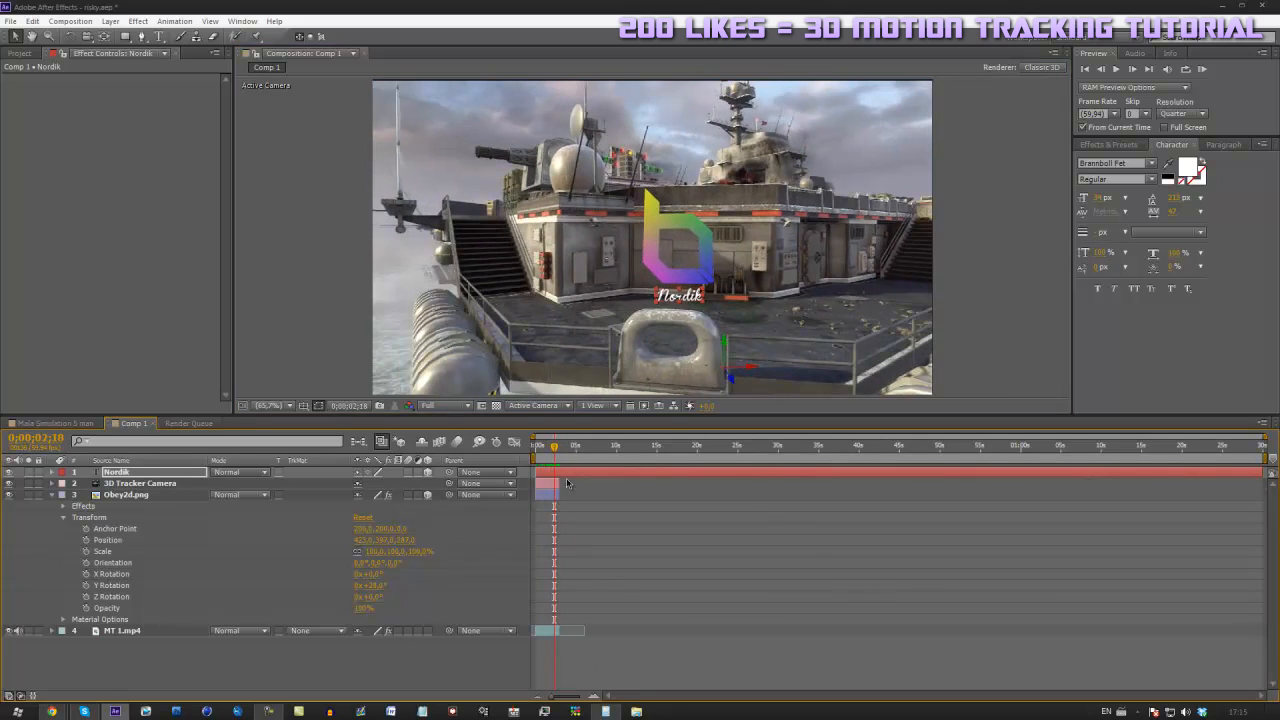
left_click_drag(555, 443, 547, 449)
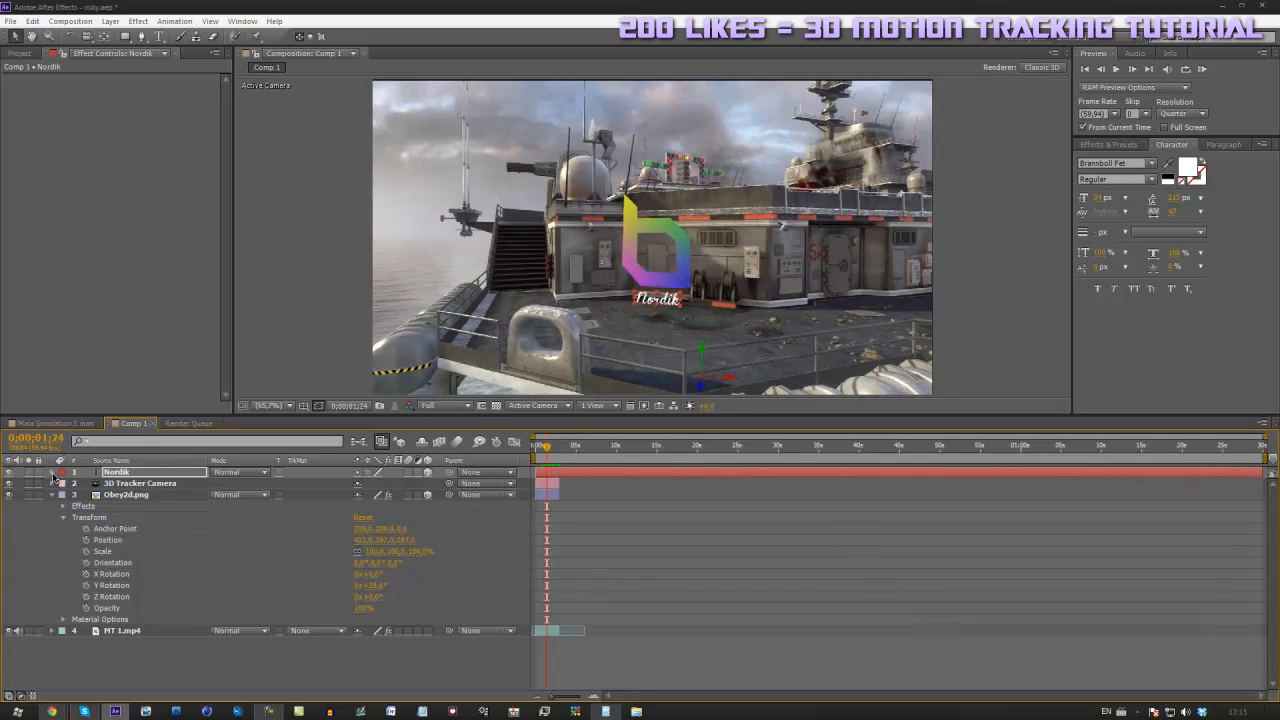
key("p")
left_click_drag(405, 484, 537, 541)
left_click_drag(547, 448, 545, 448)
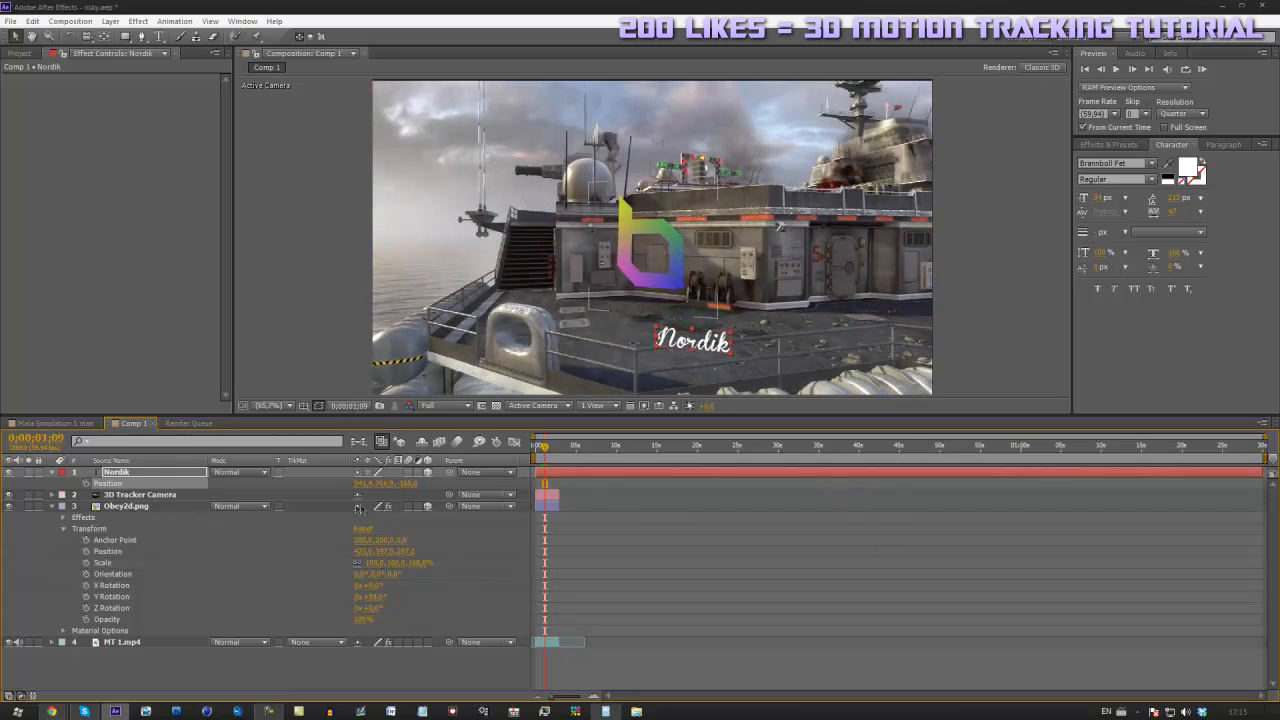
Place the nickname text layer over the foreground metal loop at X 263.4 and Z -111.0, and check its tracking through the clip
left_click_drag(383, 483, 257, 488)
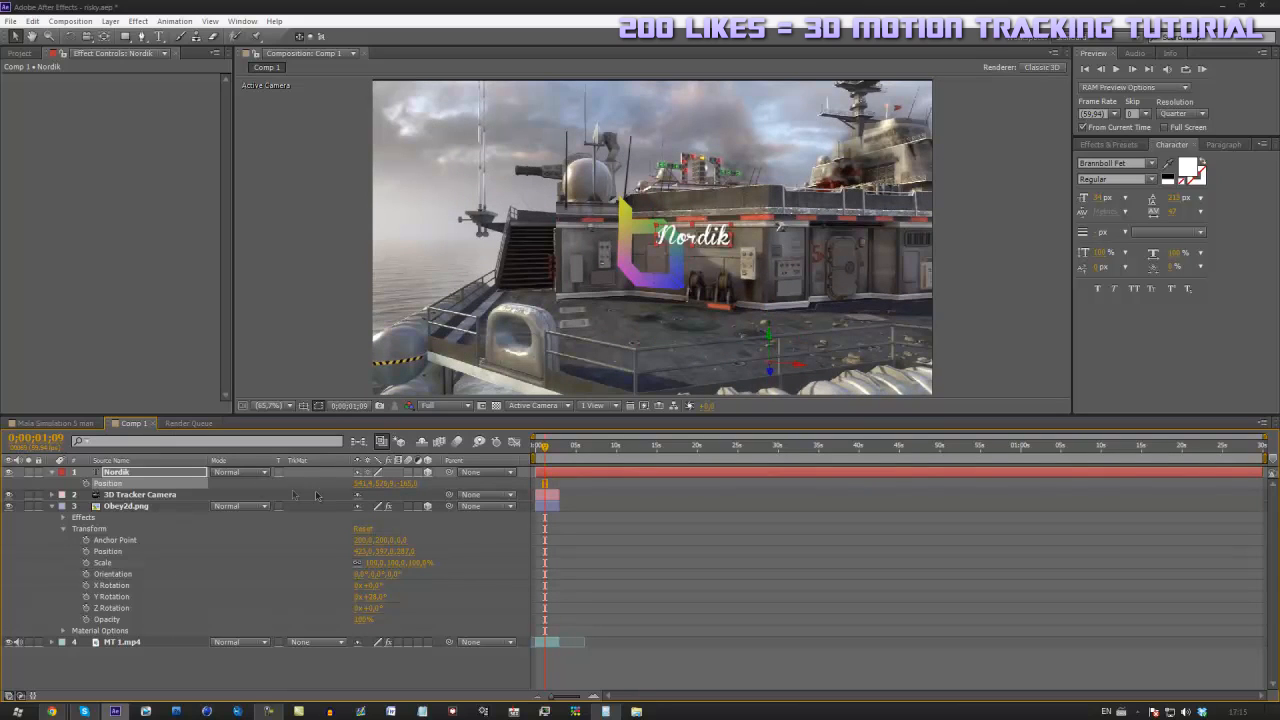
key("ctrl+z")
left_click_drag(363, 484, 174, 481)
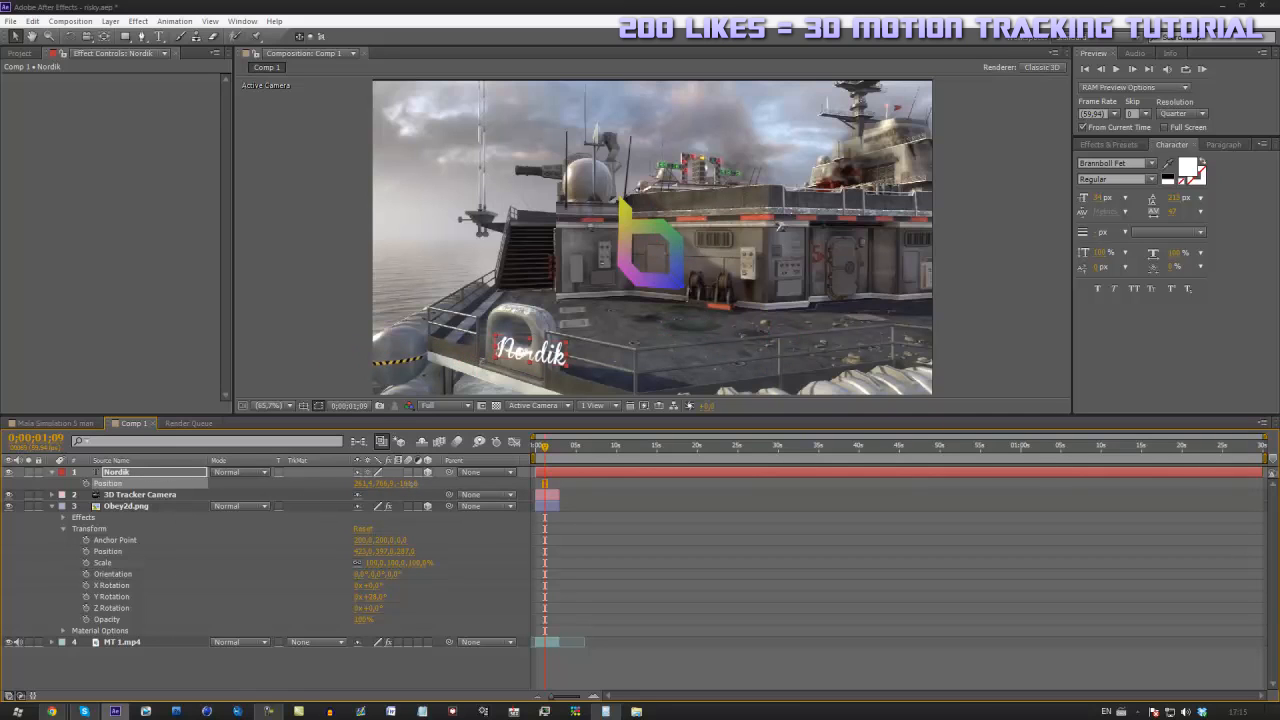
mouse_move(545, 446)
left_mouse_down()
mouse_move(555, 449)
mouse_move(543, 447)
left_mouse_up()
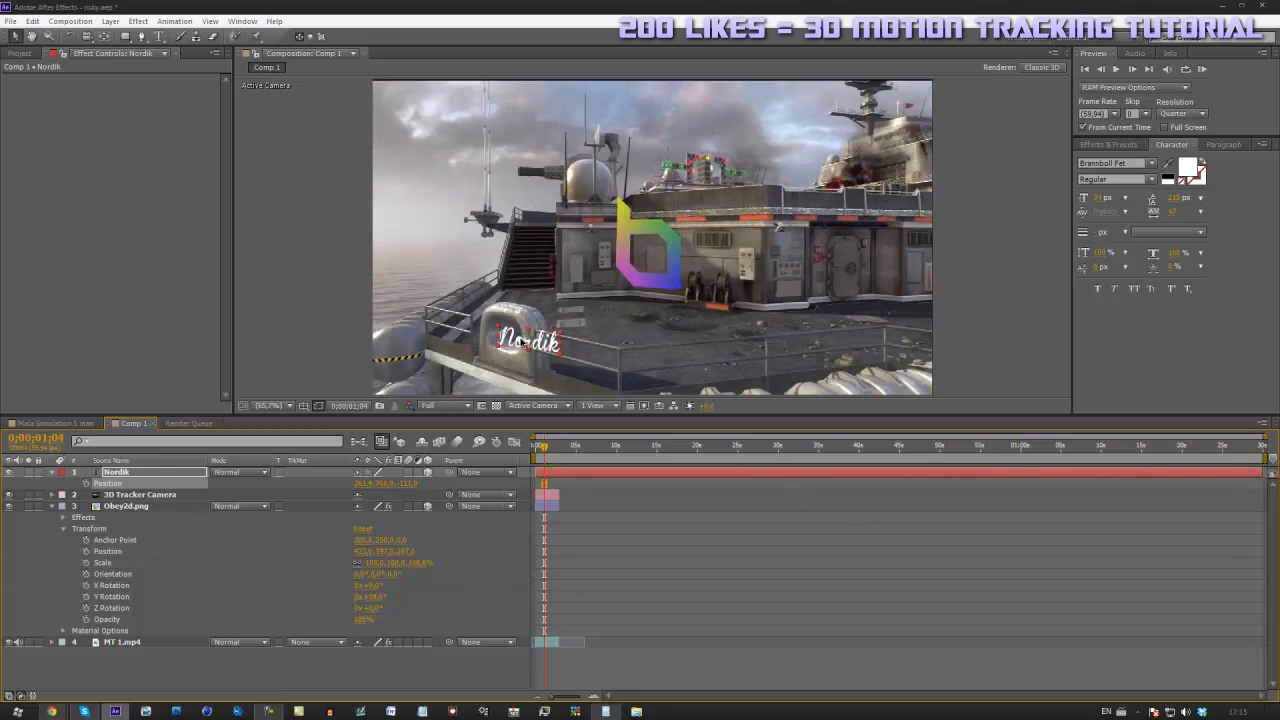
left_click_drag(546, 448, 555, 449)
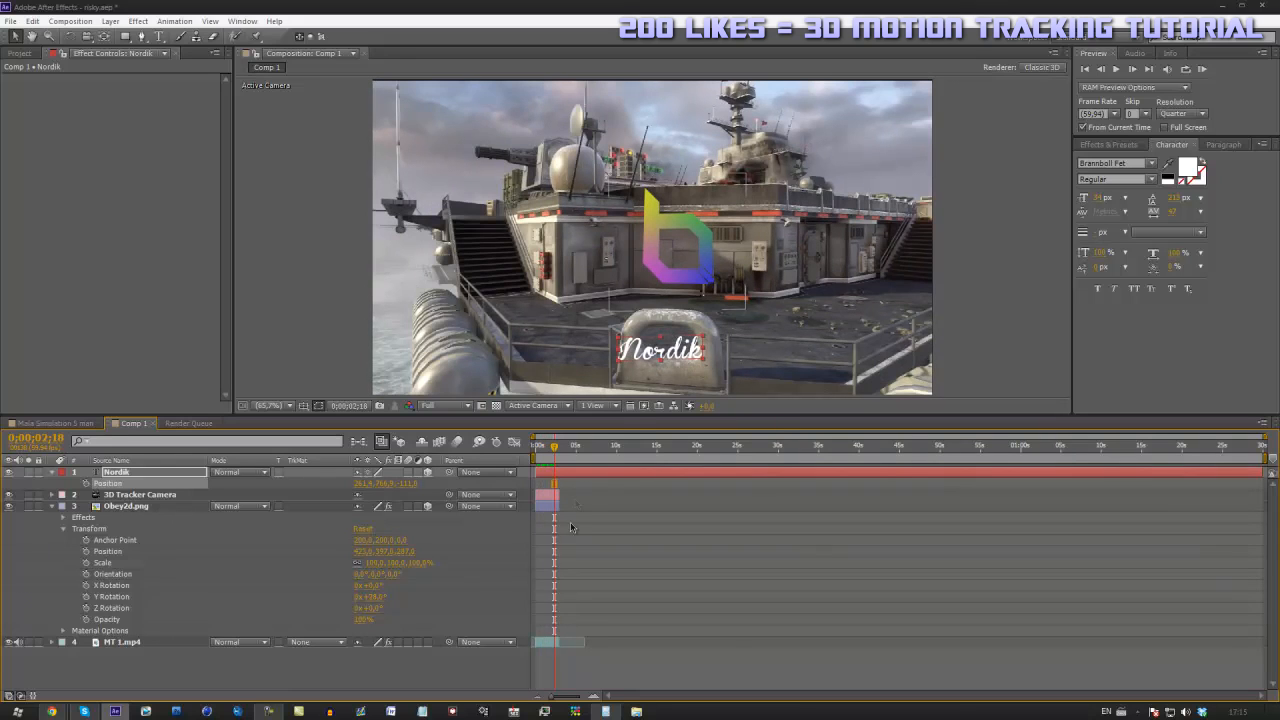
left_click_drag(554, 448, 524, 482)
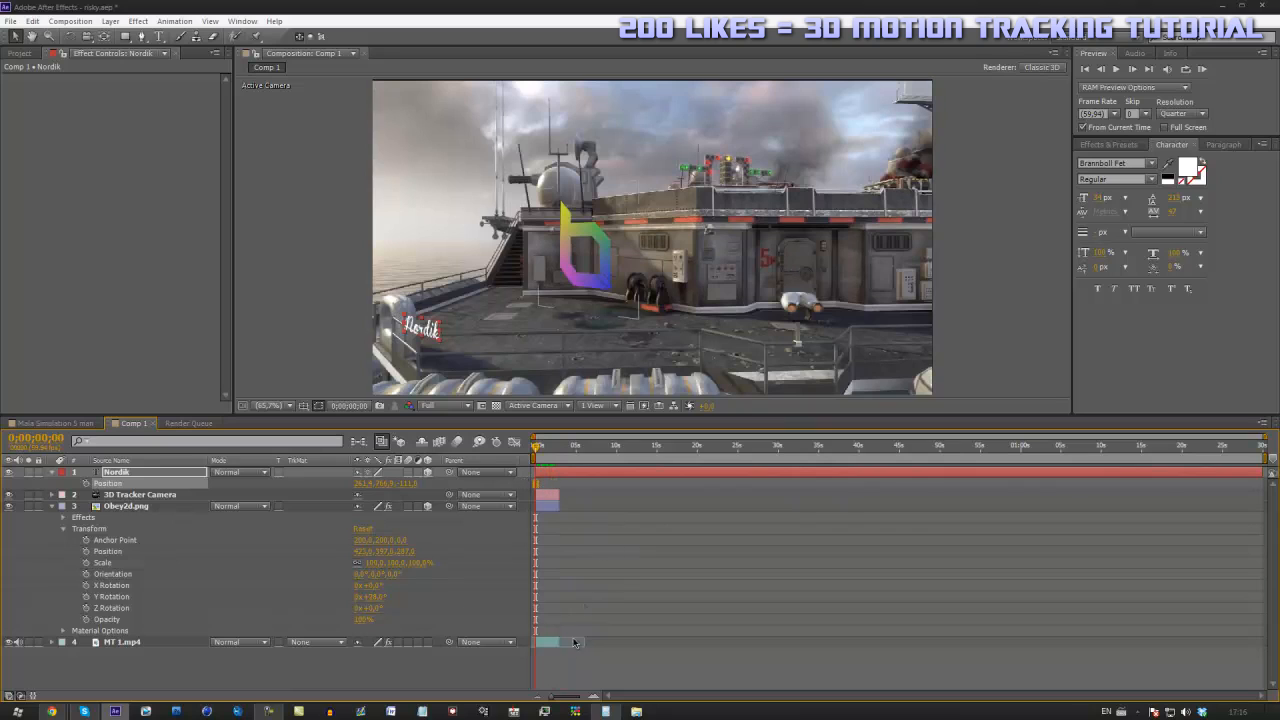
left_click(592, 670)
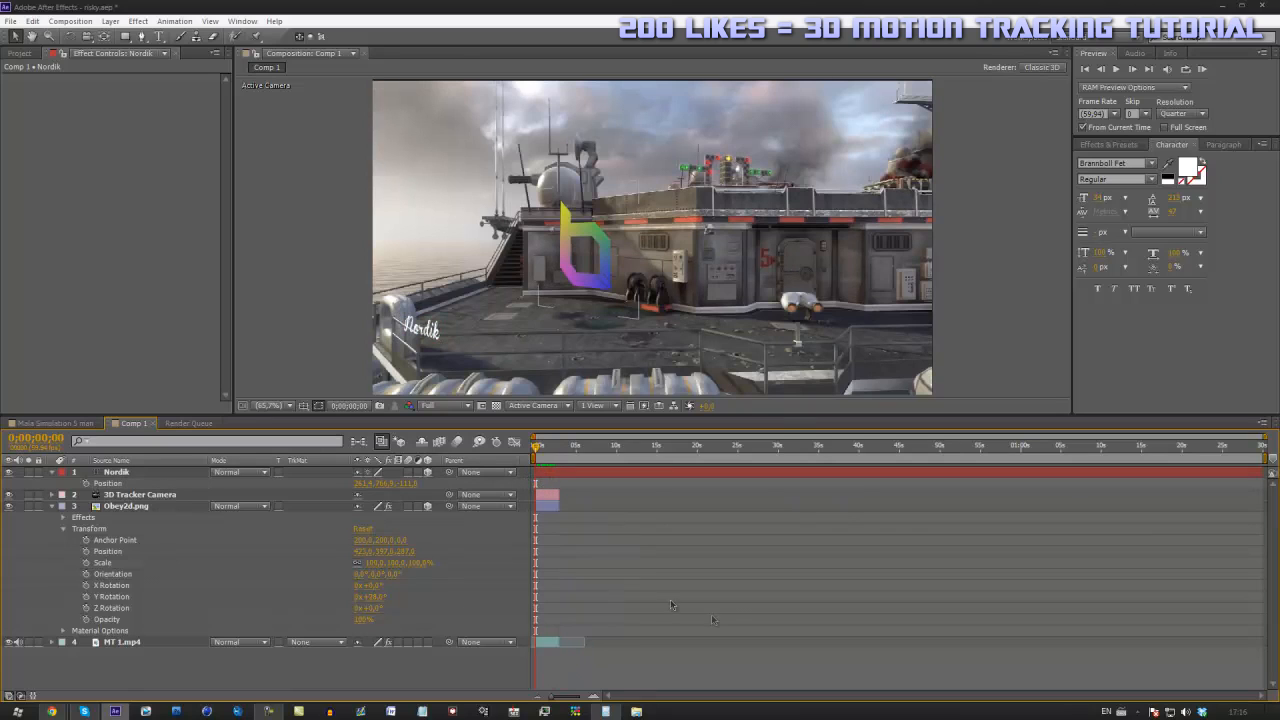
Draw a closed Pen mask on the nickname text layer at 0;00;00;00, around the first letters overlapping the metal loop's edge
left_click(549, 476)
left_click(140, 36)
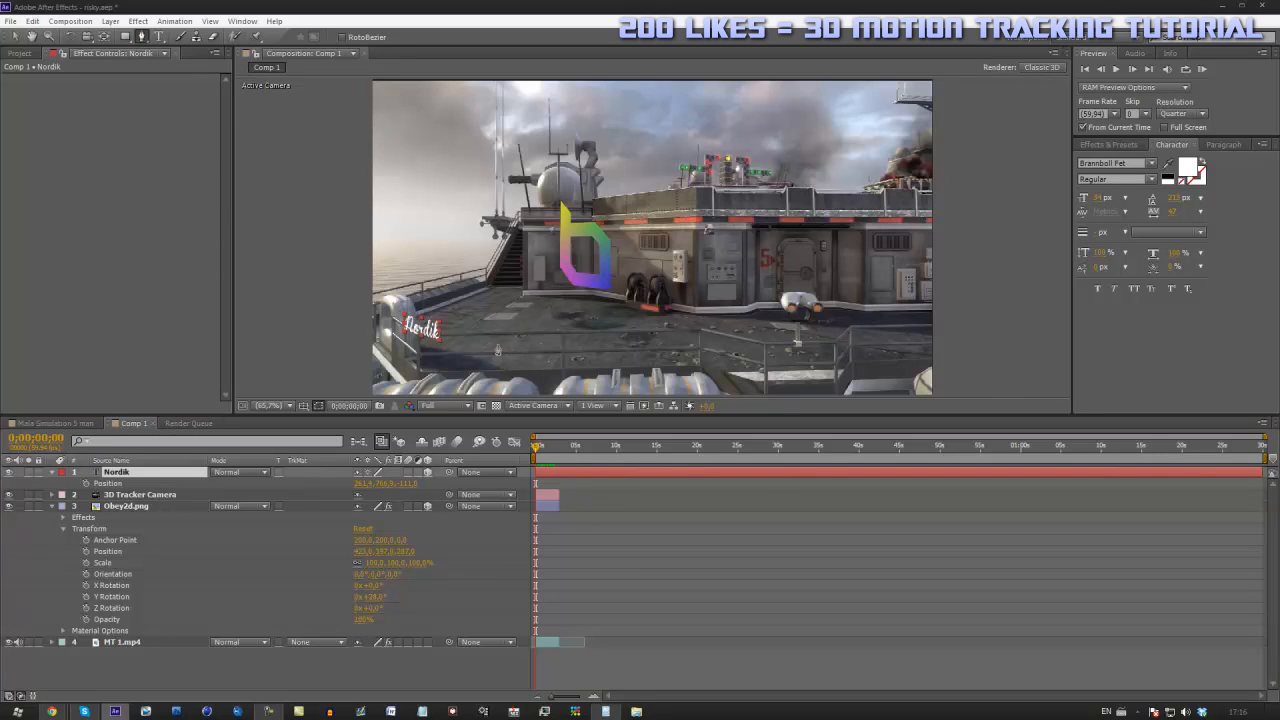
left_click_drag(573, 313, 622, 280)
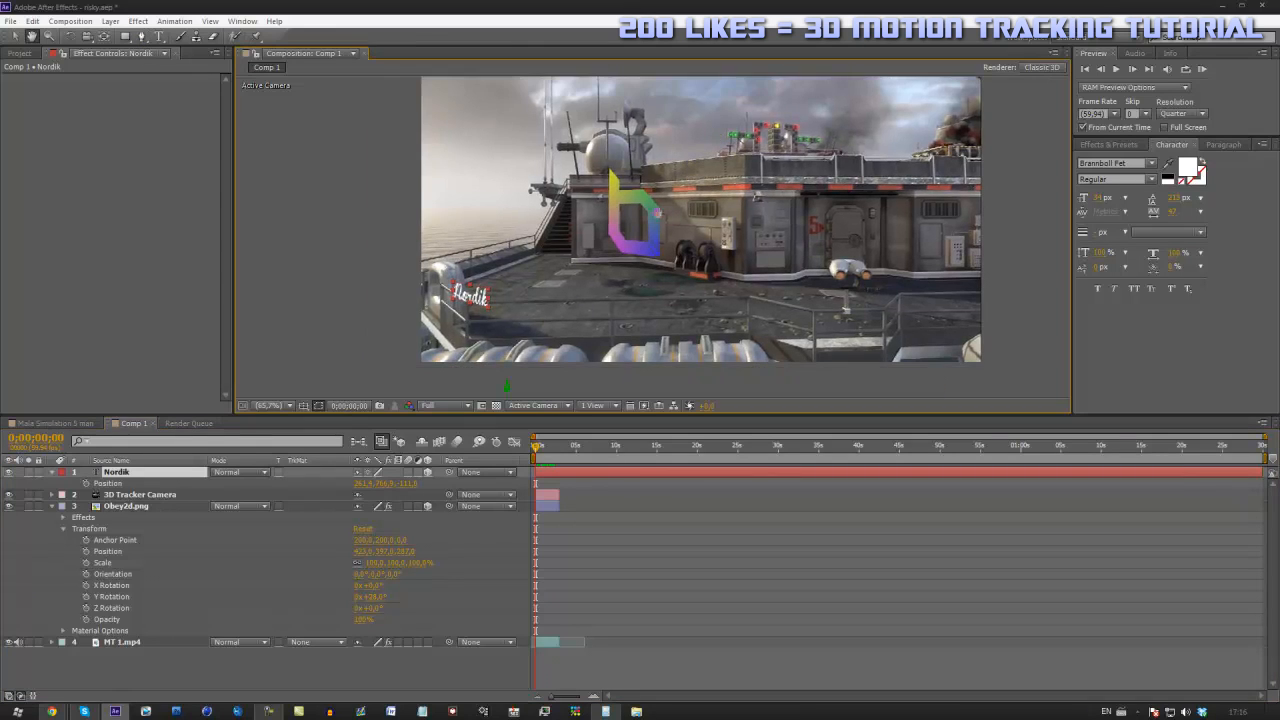
scroll(482, 330, "up", 2)
left_click_drag(482, 330, 704, 226)
left_click_drag(440, 320, 594, 250)
left_click_drag(505, 343, 679, 361)
scroll(710, 274, "up", 1)
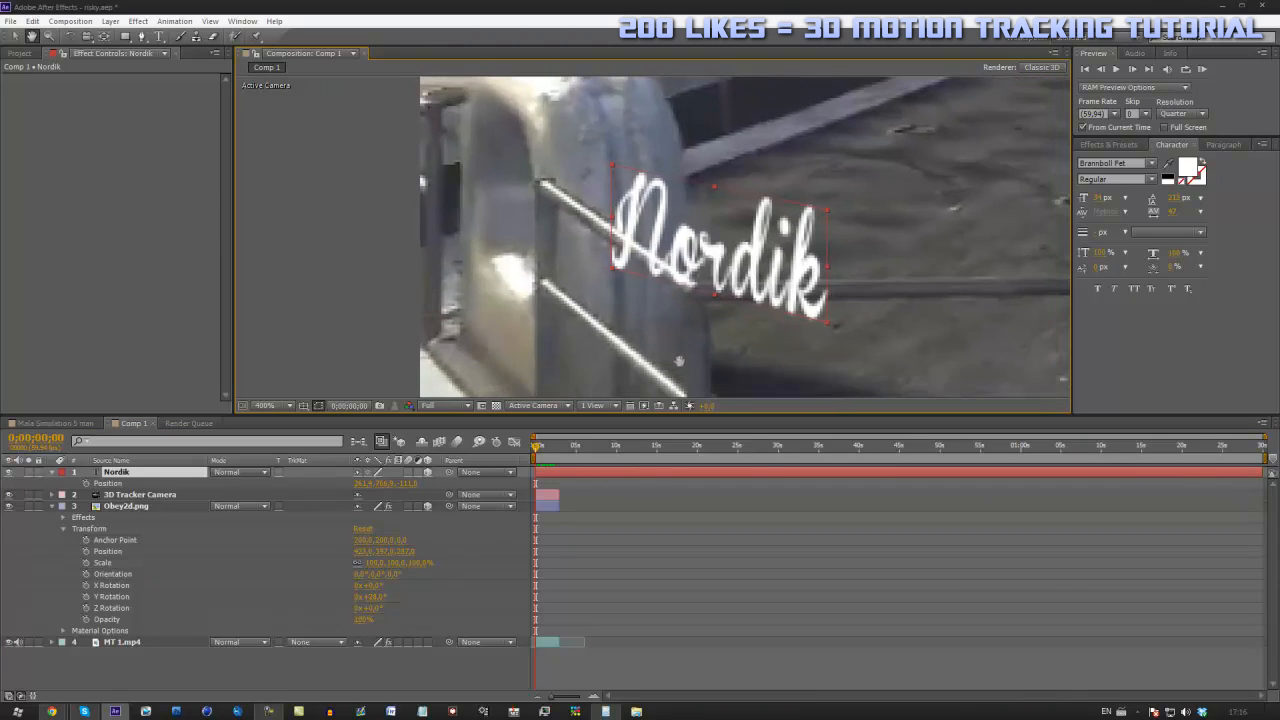
key("g")
left_click(684, 149)
left_click(703, 369)
left_click(681, 371)
left_click(588, 328)
left_click(583, 258)
left_click(587, 203)
left_click(611, 150)
left_click(684, 149)
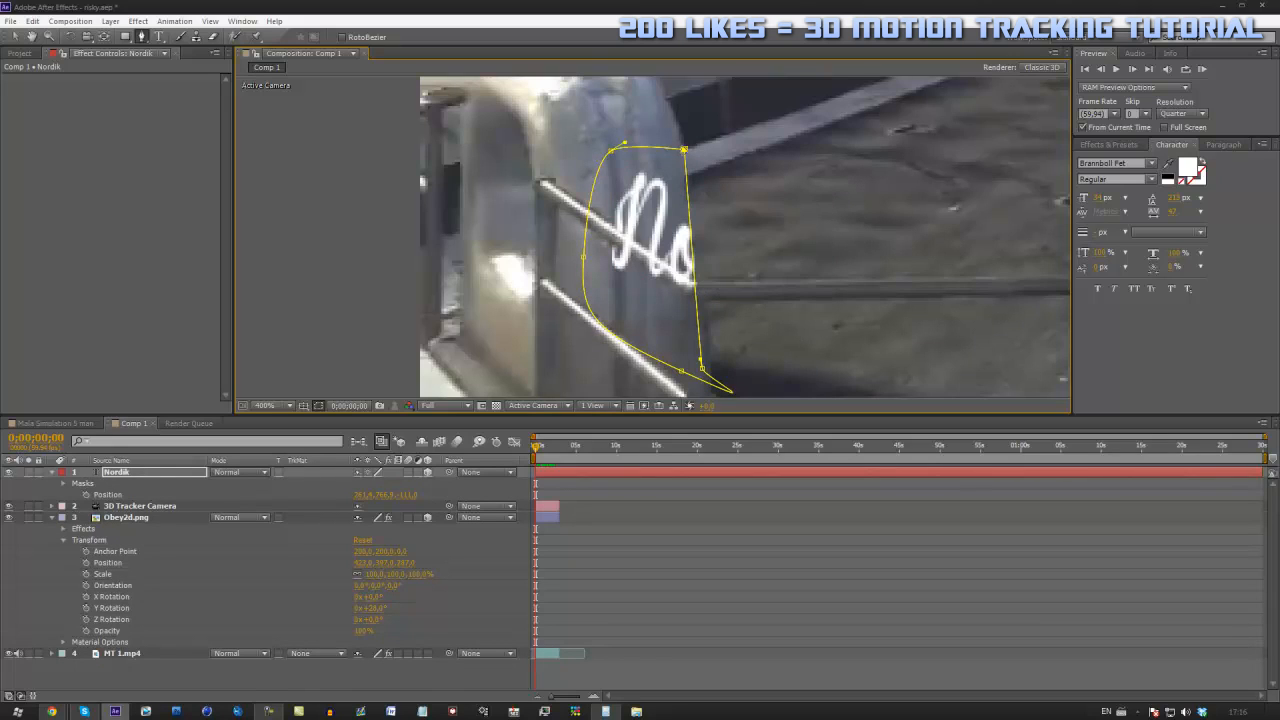
Invert Mask 1 on the nickname text layer and start keyframing its Mask Path at 0;00;00;00
left_click(64, 484)
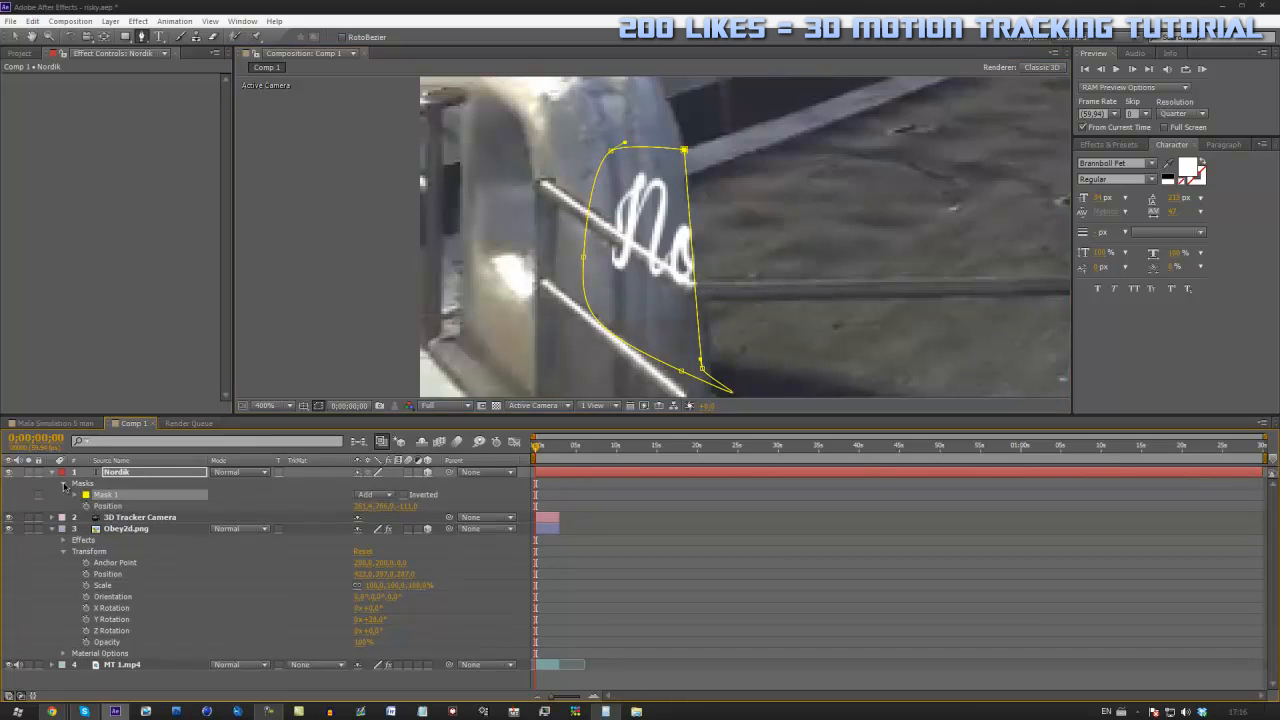
left_click(404, 495)
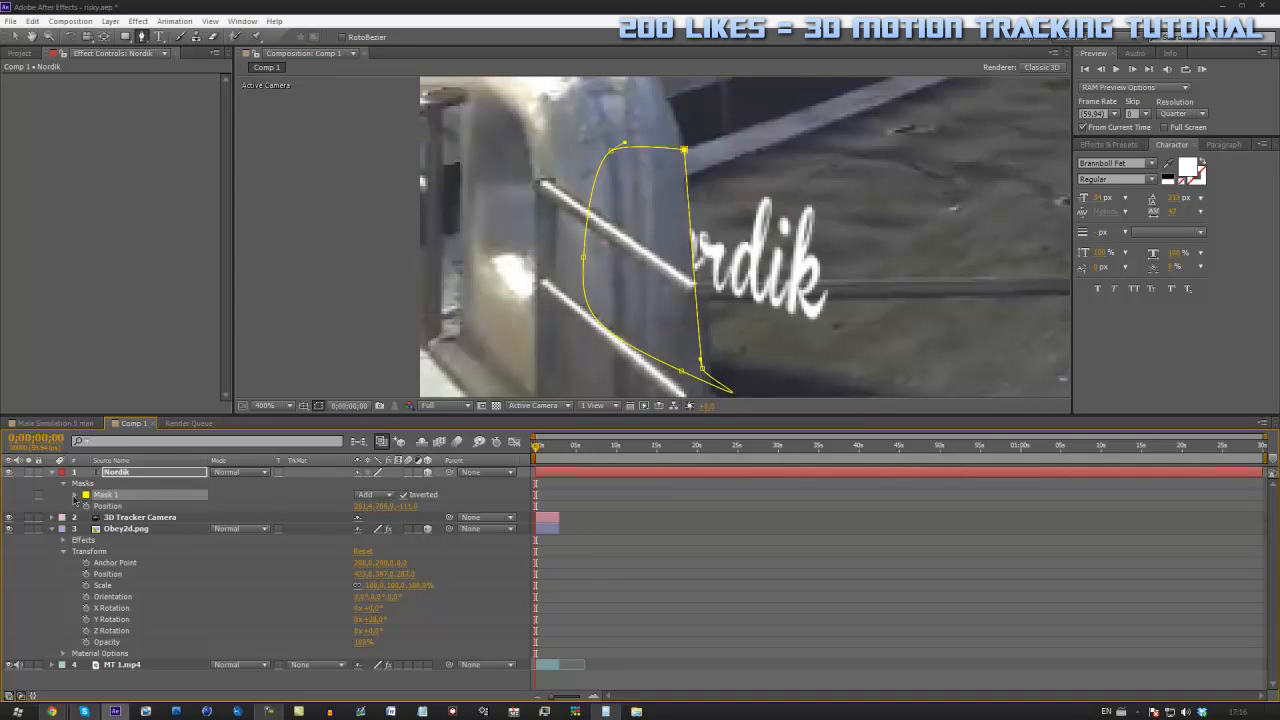
left_click(75, 495)
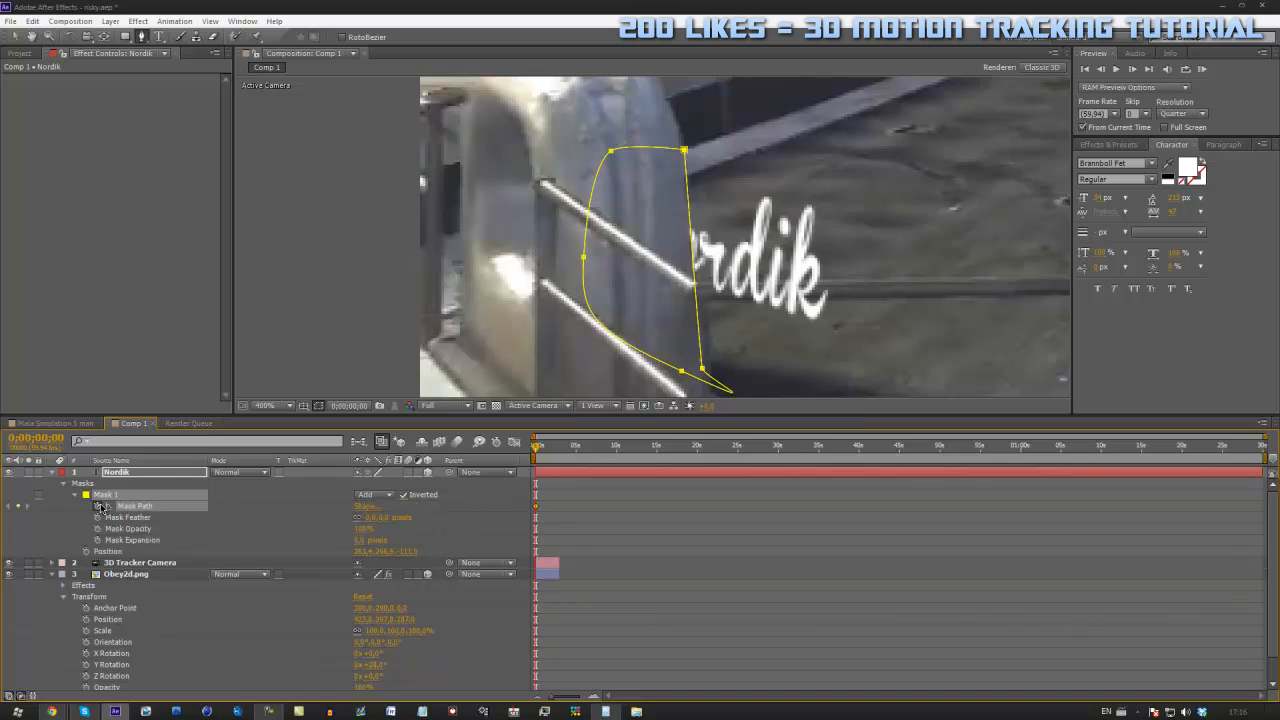
left_click(97, 506)
Try to shift the whole mask towards the metal loop's outer edge at 0;00;00;30, and undo the shift
left_click_drag(538, 447, 541, 455)
key("space")
left_click_drag(790, 238, 523, 205)
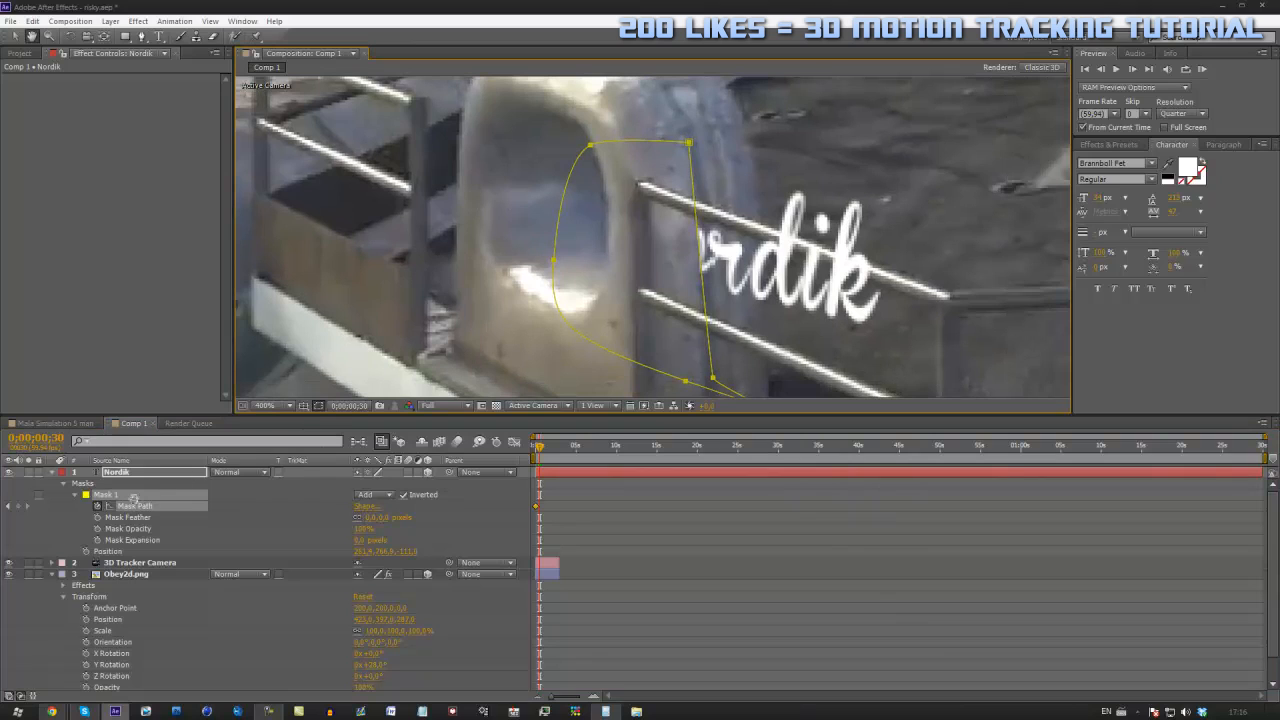
key("v")
left_click_drag(689, 144, 718, 134)
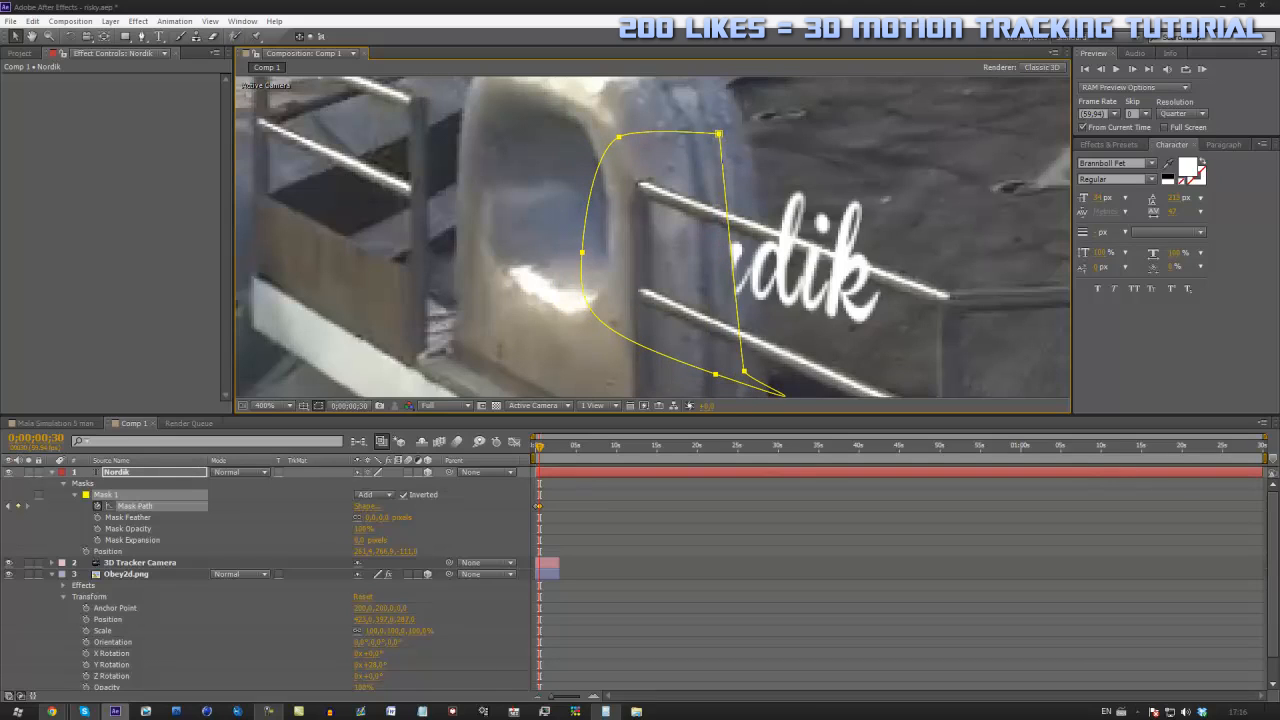
key("ctrl+z")
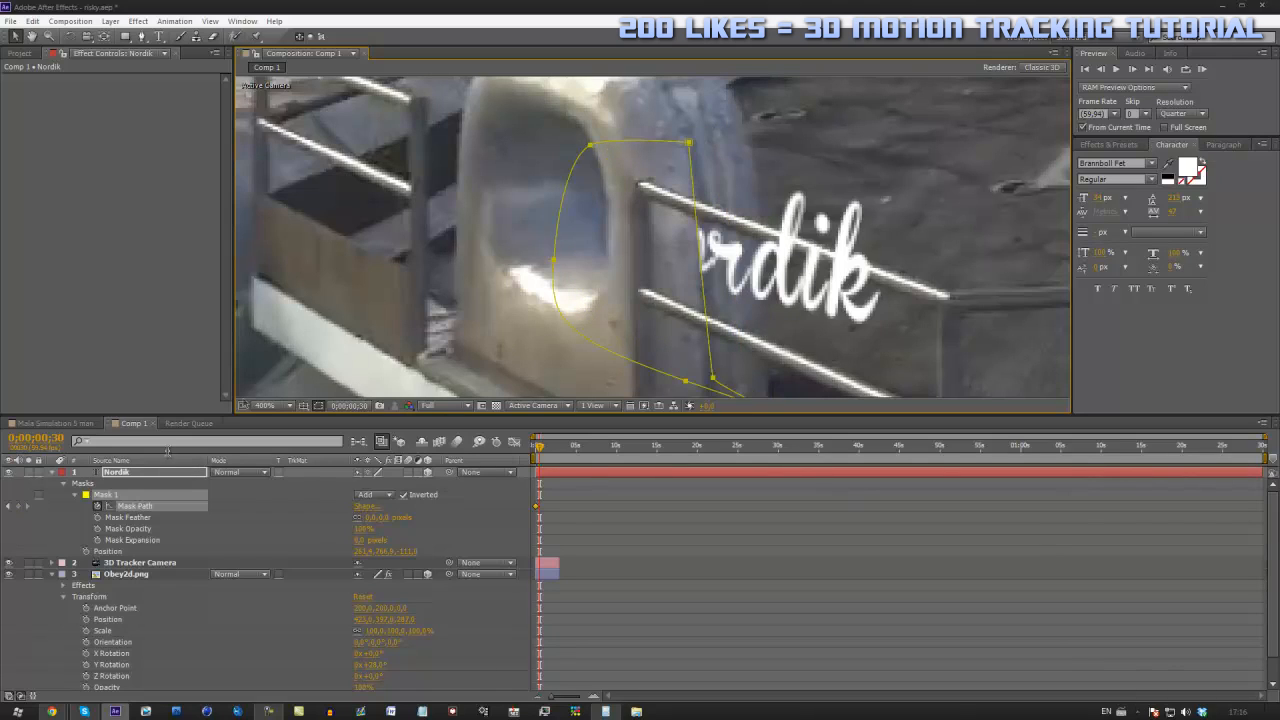
Move the mask's upper and lower right points to the metal loop's outer edge at 0;00;00;30, and return to 0;00;00;00
left_click(129, 517)
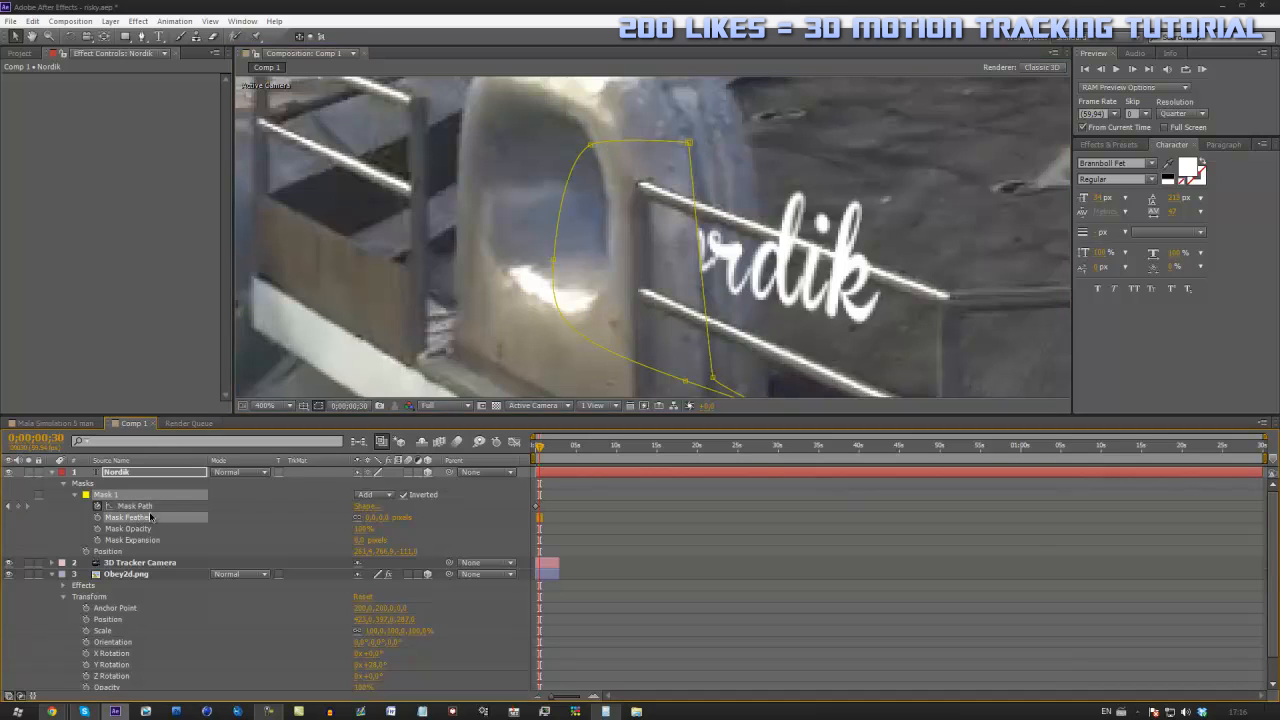
left_click_drag(689, 143, 751, 139)
left_click_drag(713, 374, 769, 382)
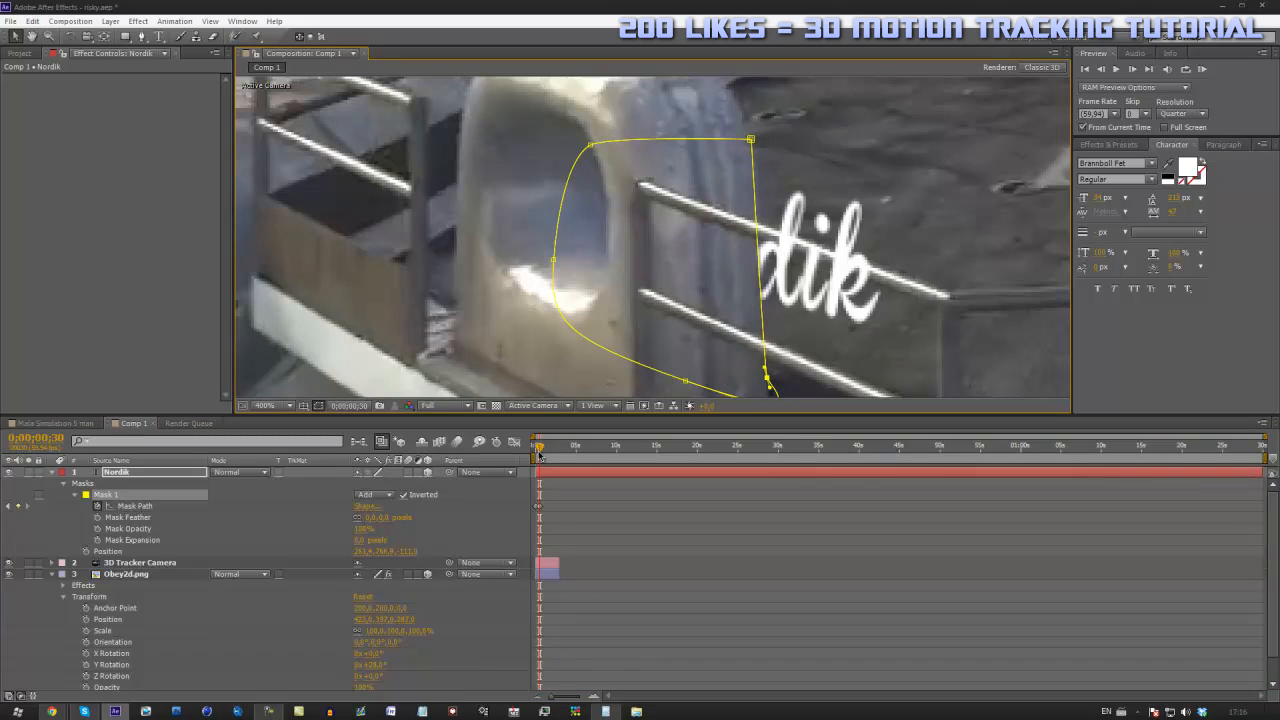
left_click_drag(540, 458, 534, 468)
Delete the masked nickname text layer from Comp 1
scroll(628, 230, "down", 2)
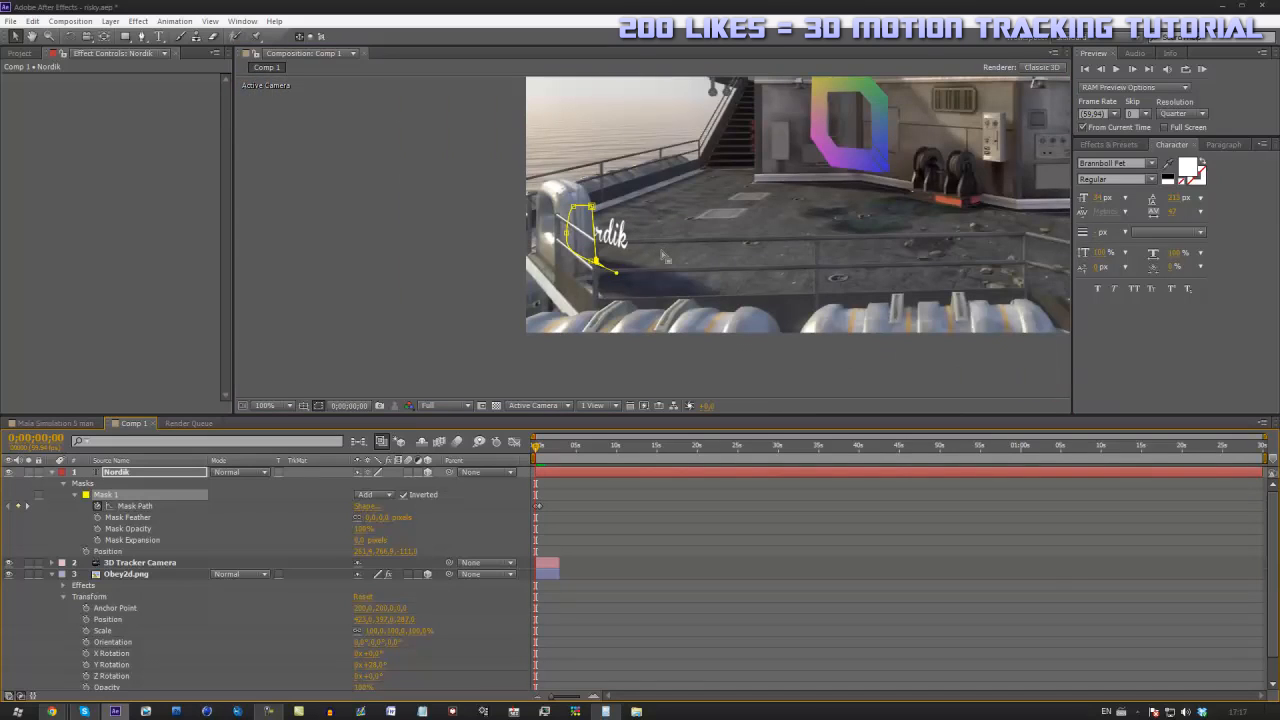
key("h")
left_click_drag(662, 246, 527, 316)
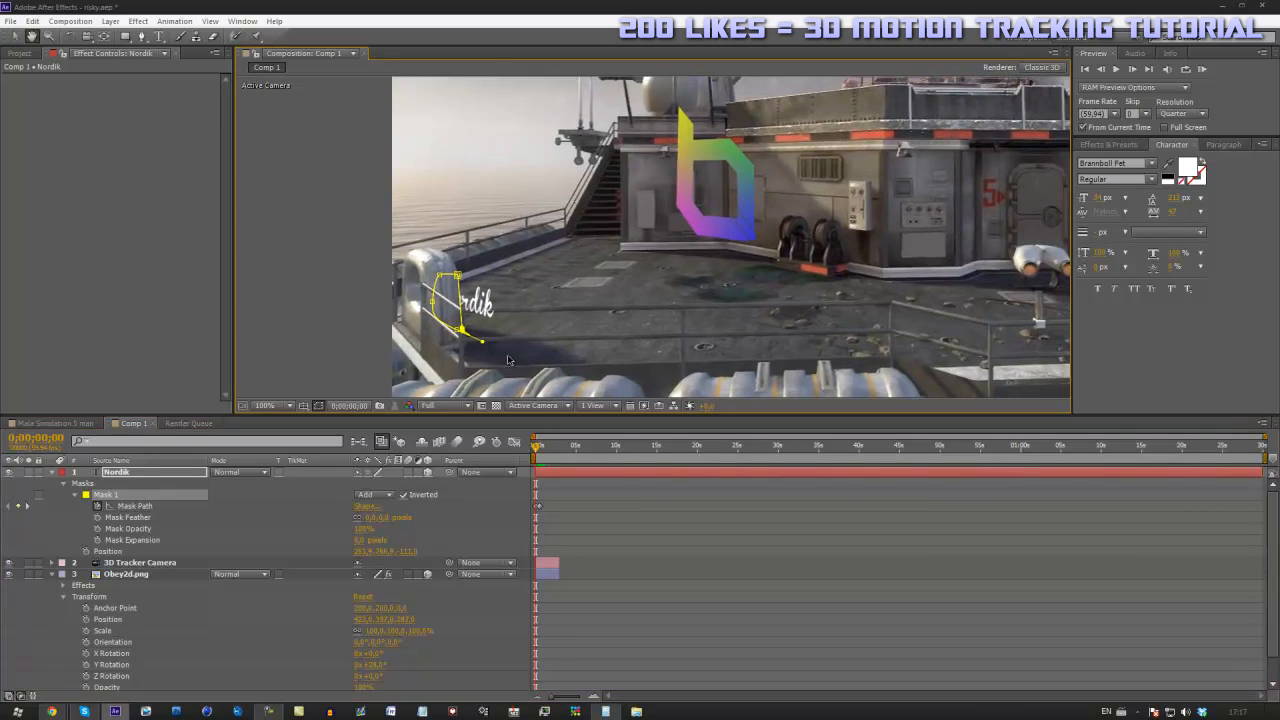
key("v")
key("Delete")
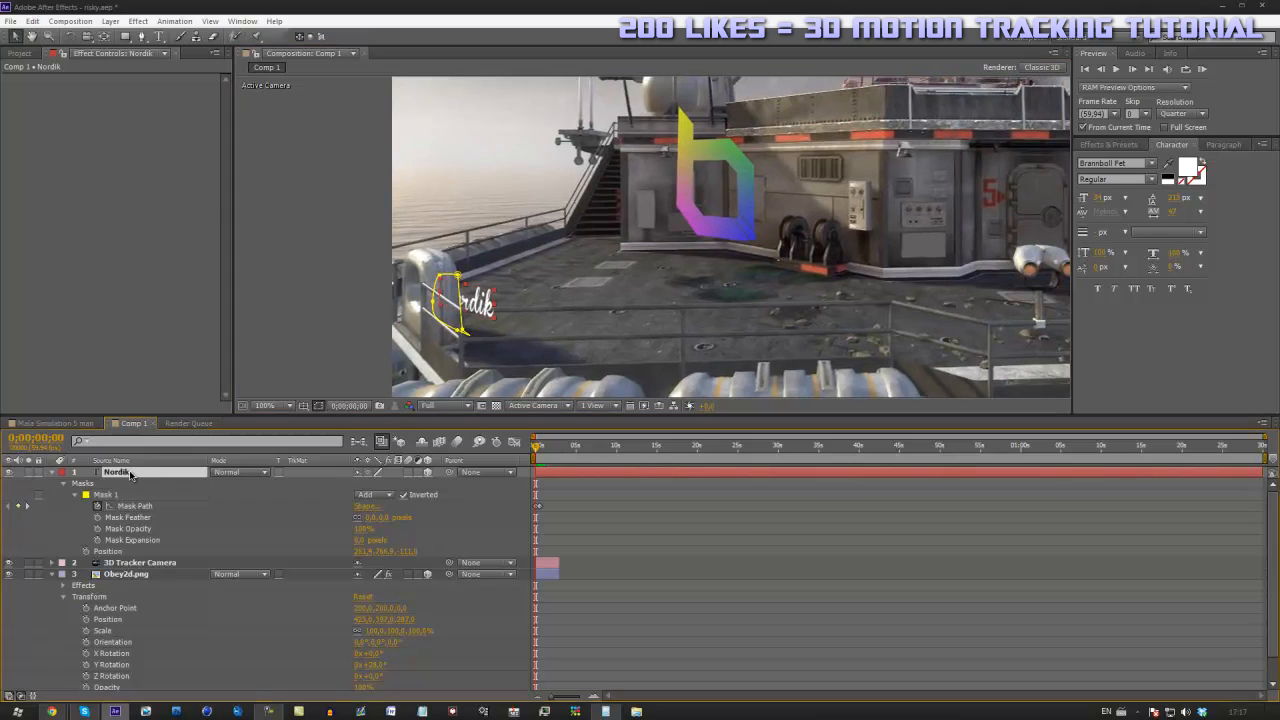
left_click(53, 485)
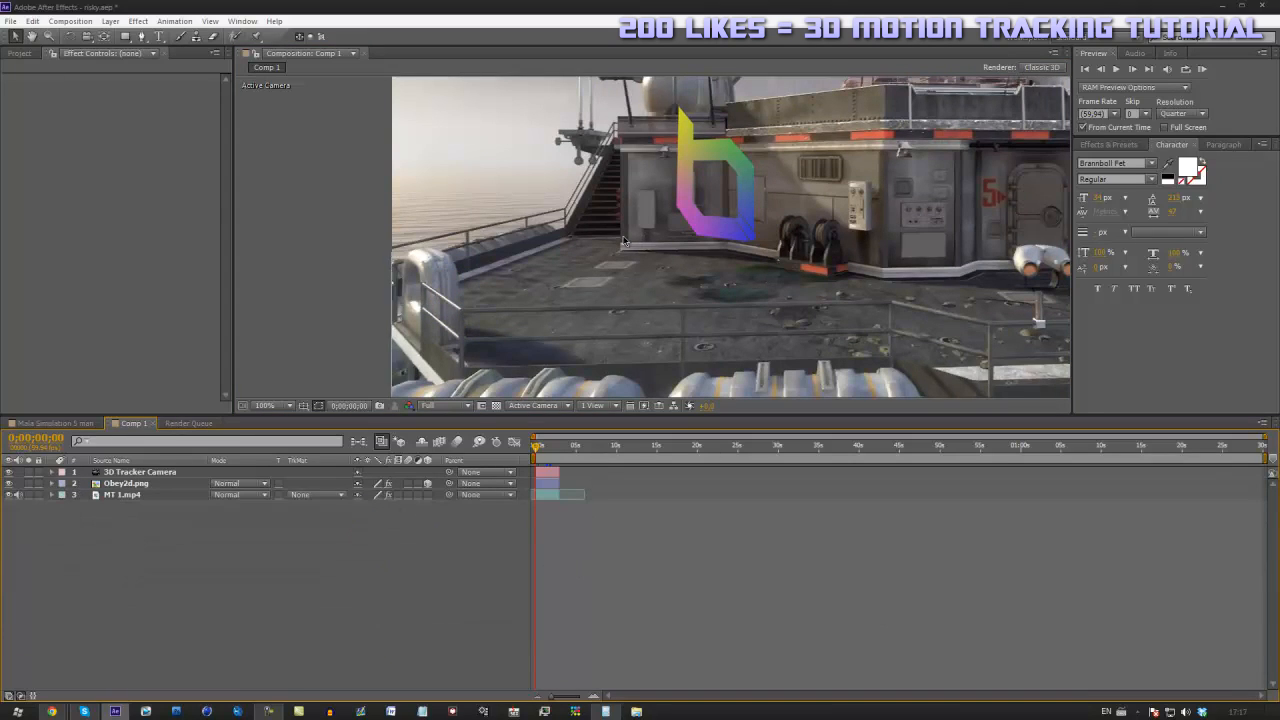
key("comma")
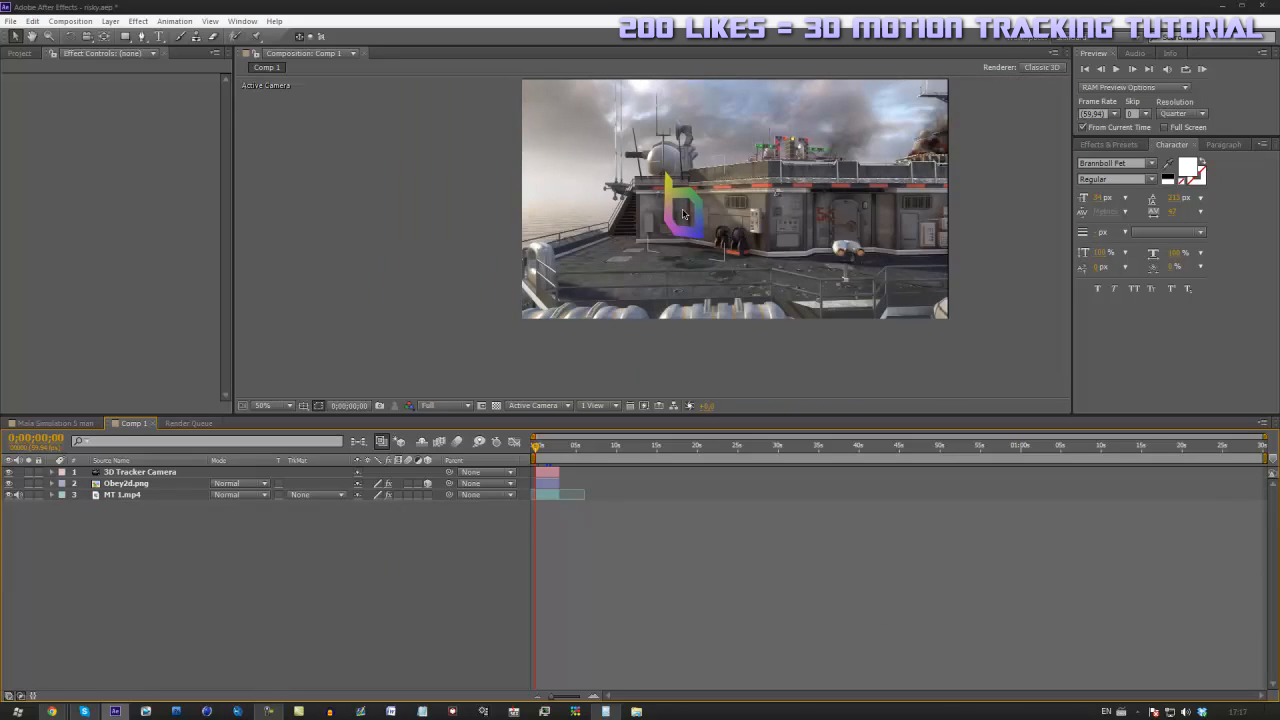
Look at the finished Male Simulation composition for reference and return to Comp 1
left_click(52, 424)
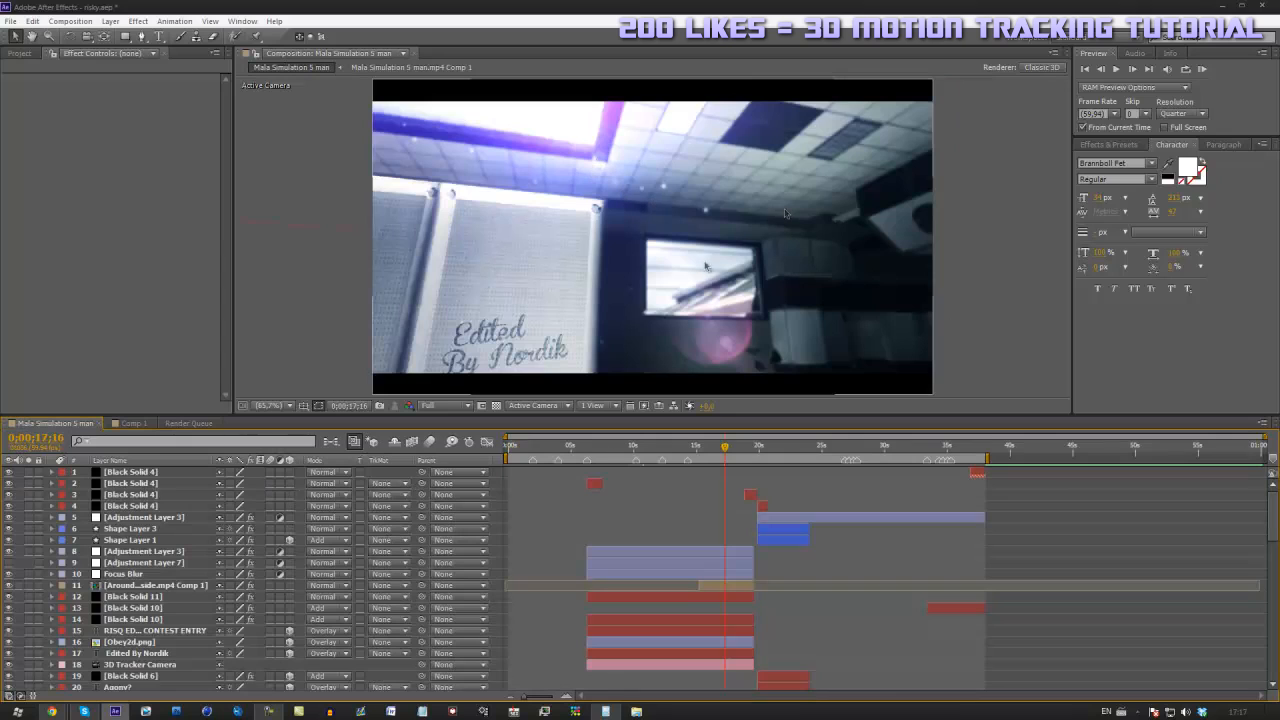
left_click(133, 423)
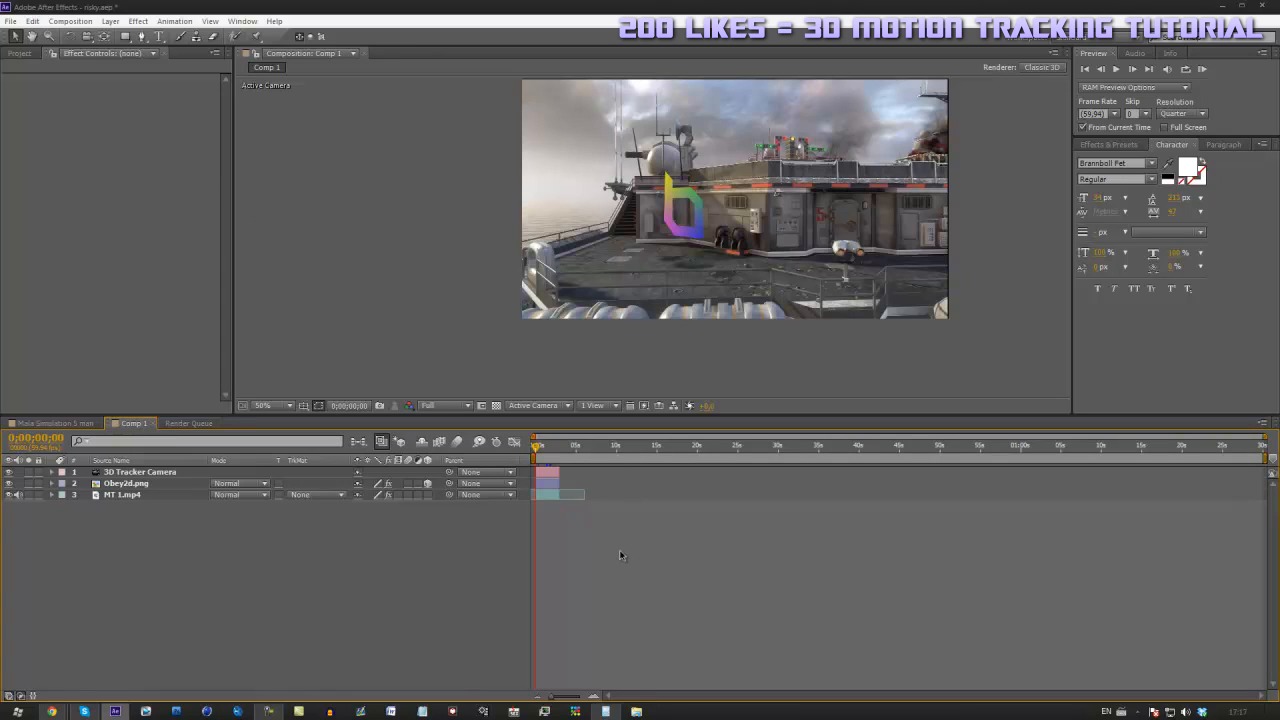
Create a full-size green solid in Comp 1 and trim its end to 0;00;02;59, matching the Obey2d.png layer
right_click(610, 553)
mouse_move(674, 560)
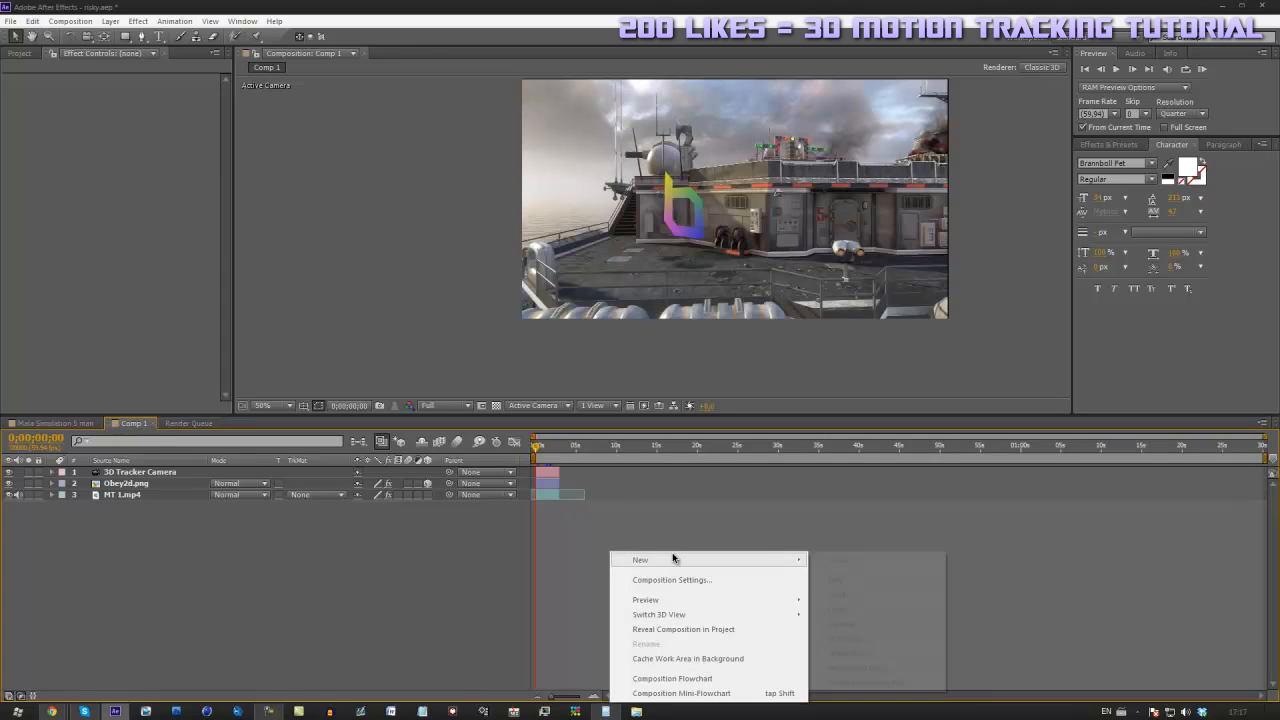
left_click(845, 594)
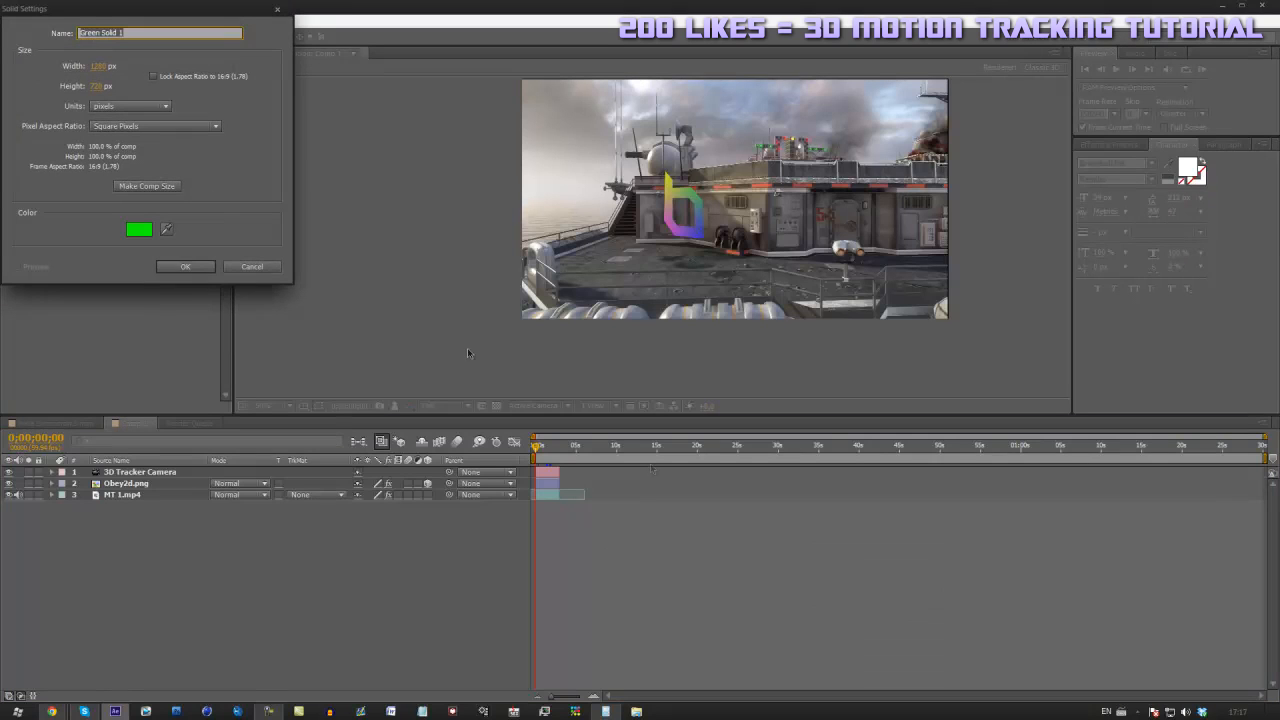
left_click(190, 270)
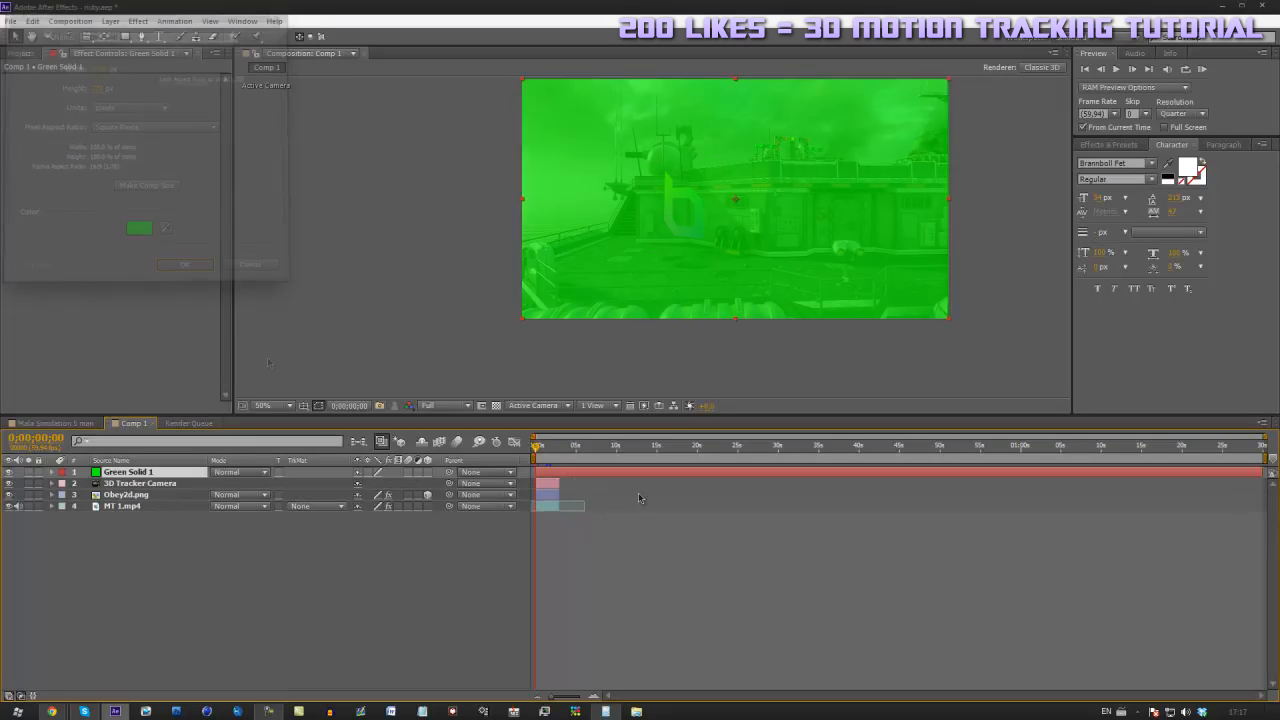
left_click(558, 457)
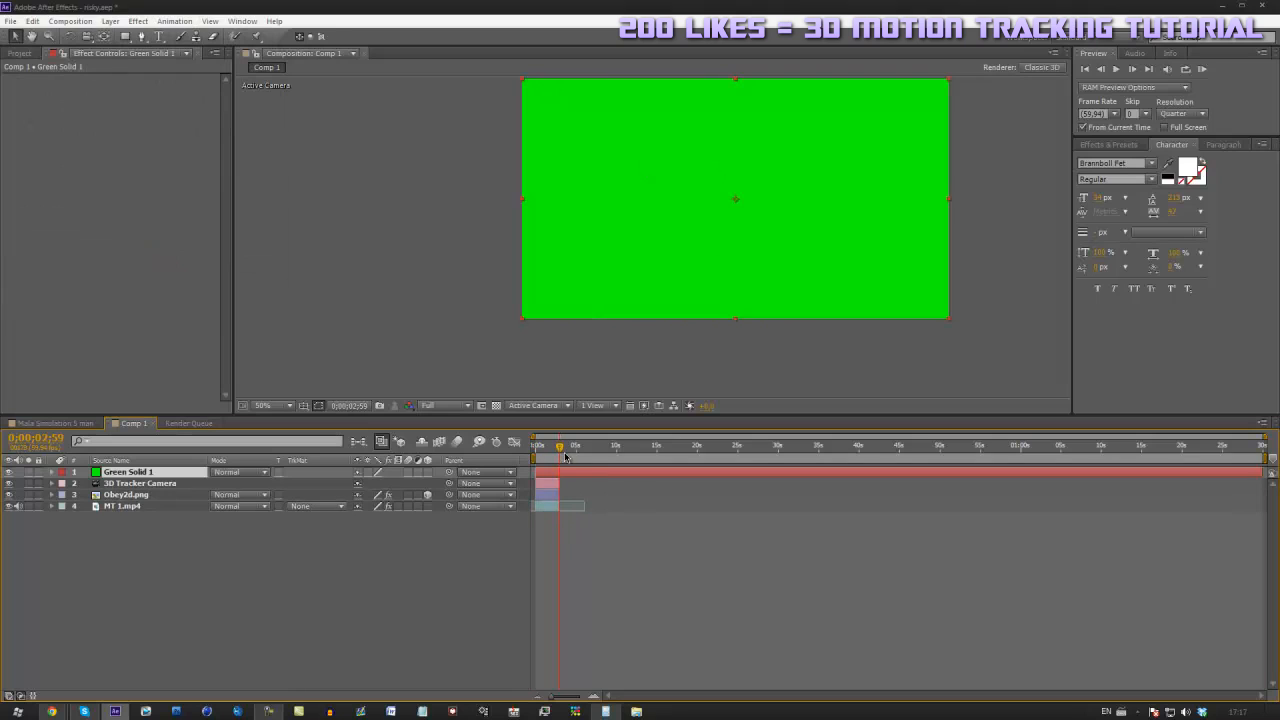
left_click_drag(1262, 471, 549, 460)
Find the Optical Flares effect in the effects library and apply it to Green Solid 1
left_click(1108, 144)
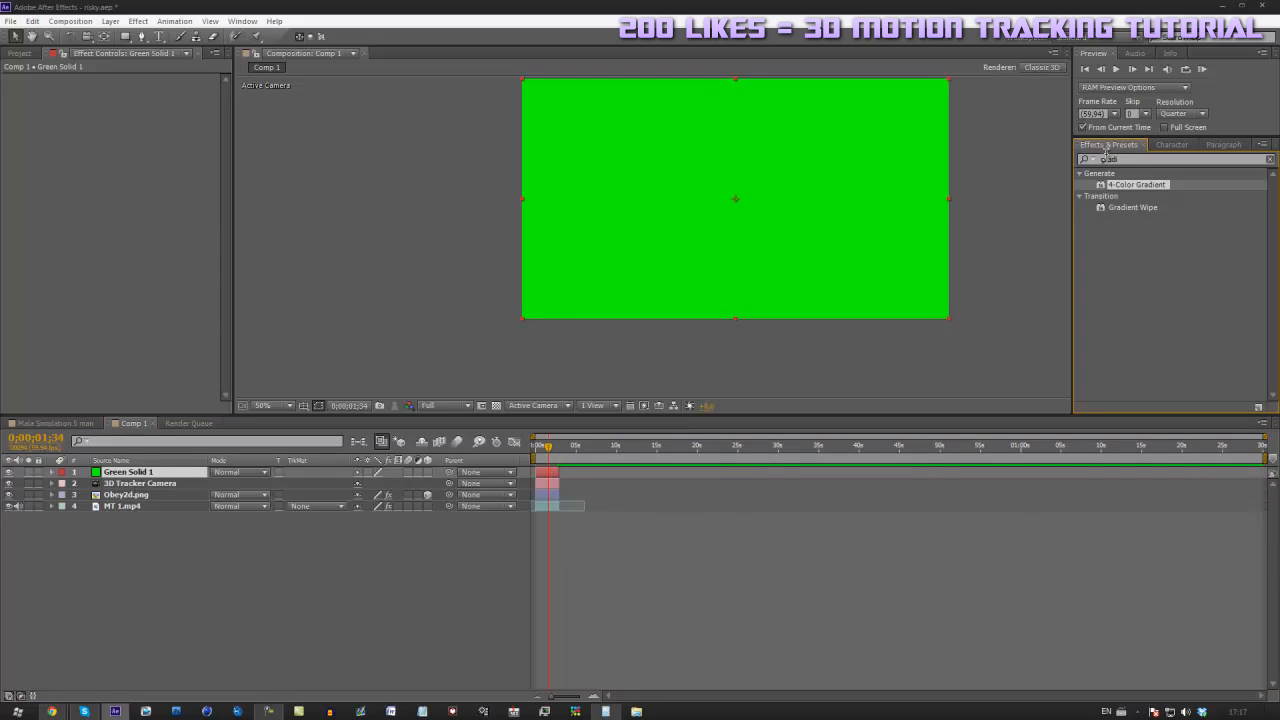
left_click(1204, 160)
type("op")
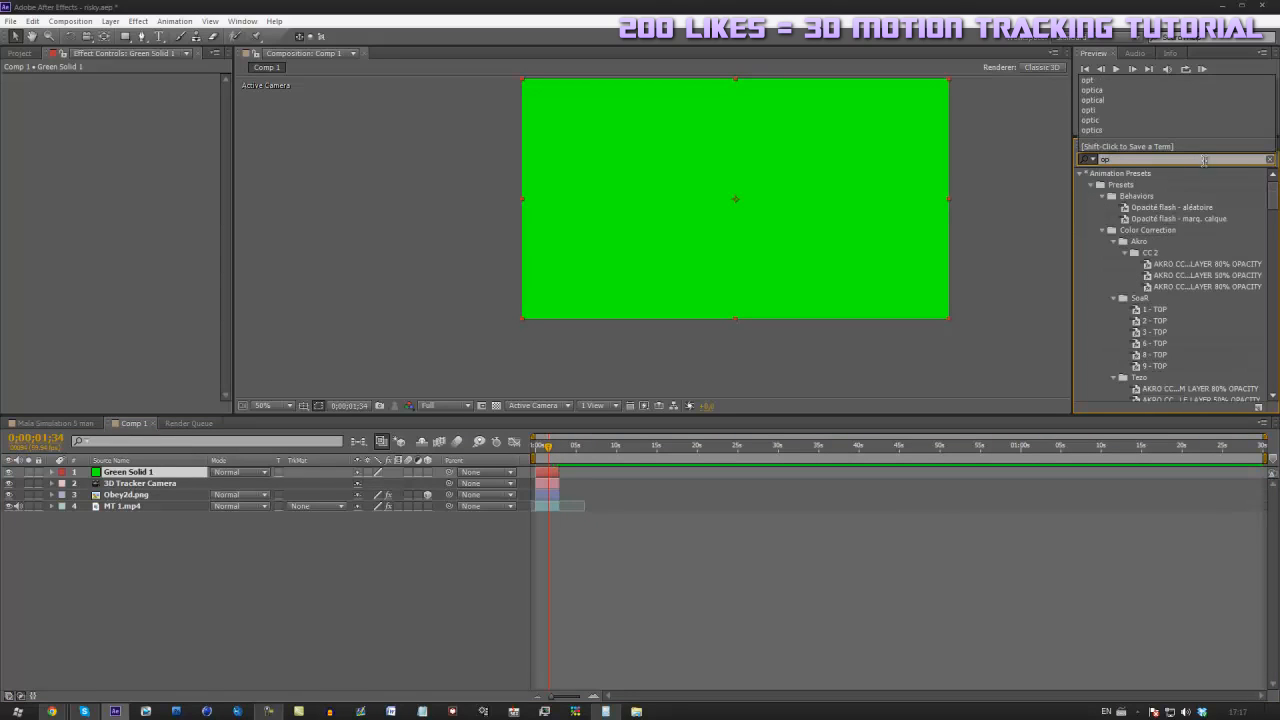
type("tica")
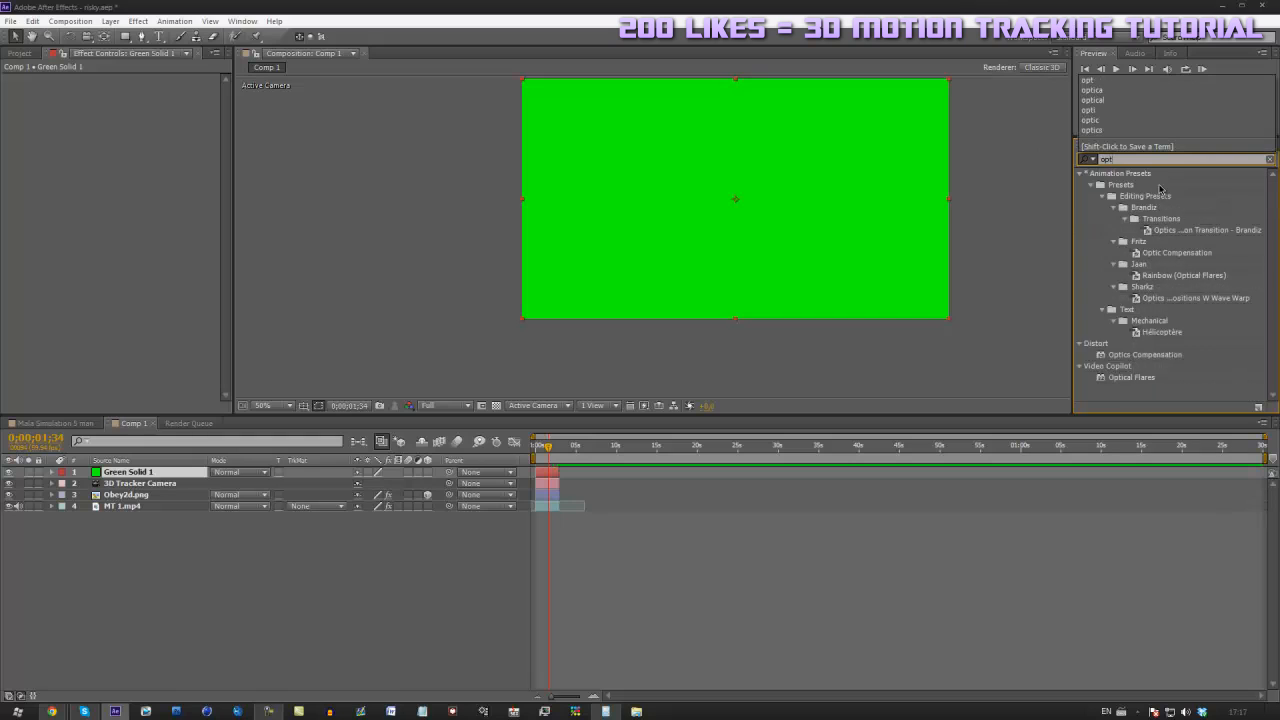
double_click(1148, 242)
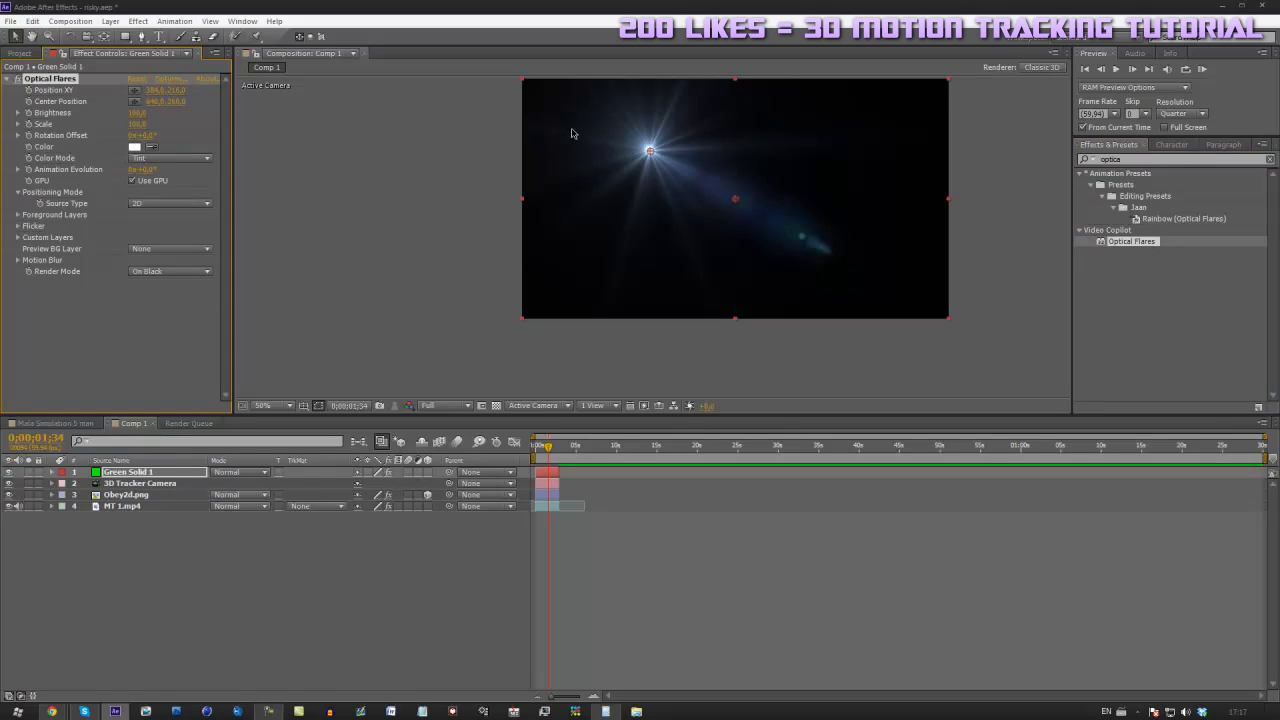
Render the flare On Transparent, set Green Solid 1 to Add blending, and move the flare into the sky above the ship's deck building
left_click(145, 272)
left_click(160, 300)
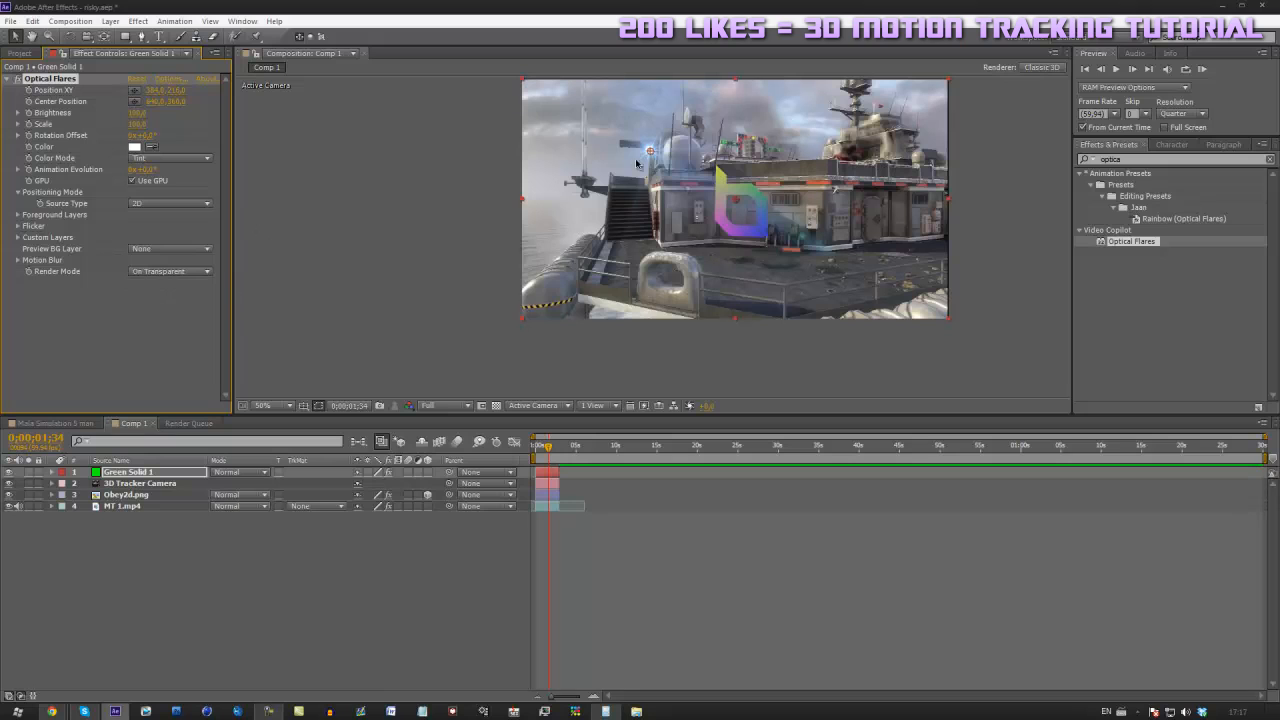
left_click(228, 472)
left_click(285, 254)
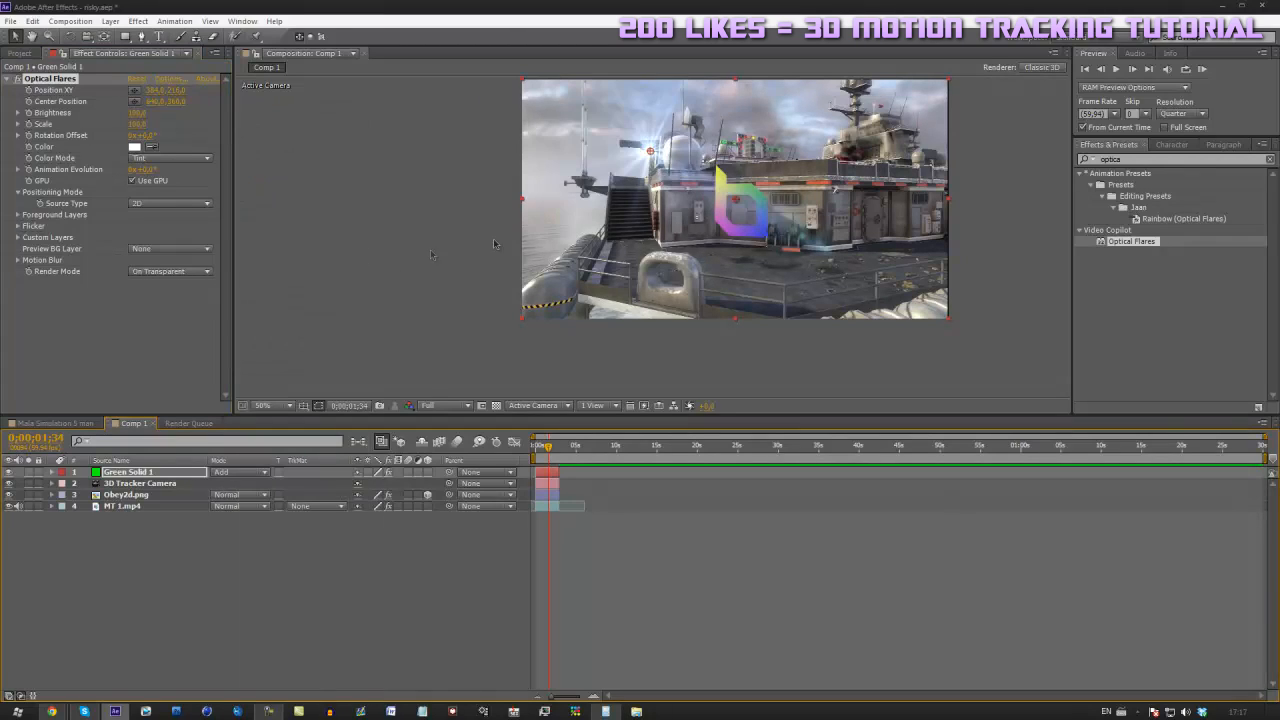
left_click_drag(726, 155, 804, 127)
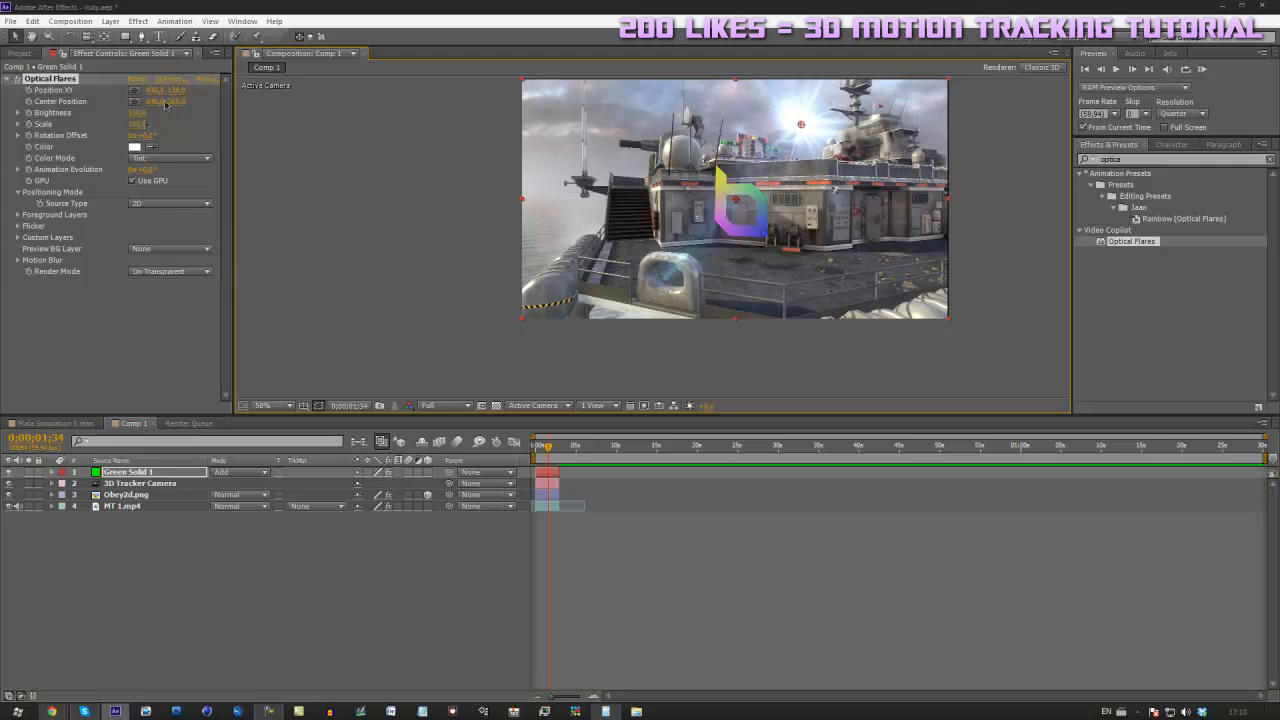
Open the Optical Flares options and load the Superficial preset from the Pro Presets 2 folder
left_click_drag(234, 105, 294, 105)
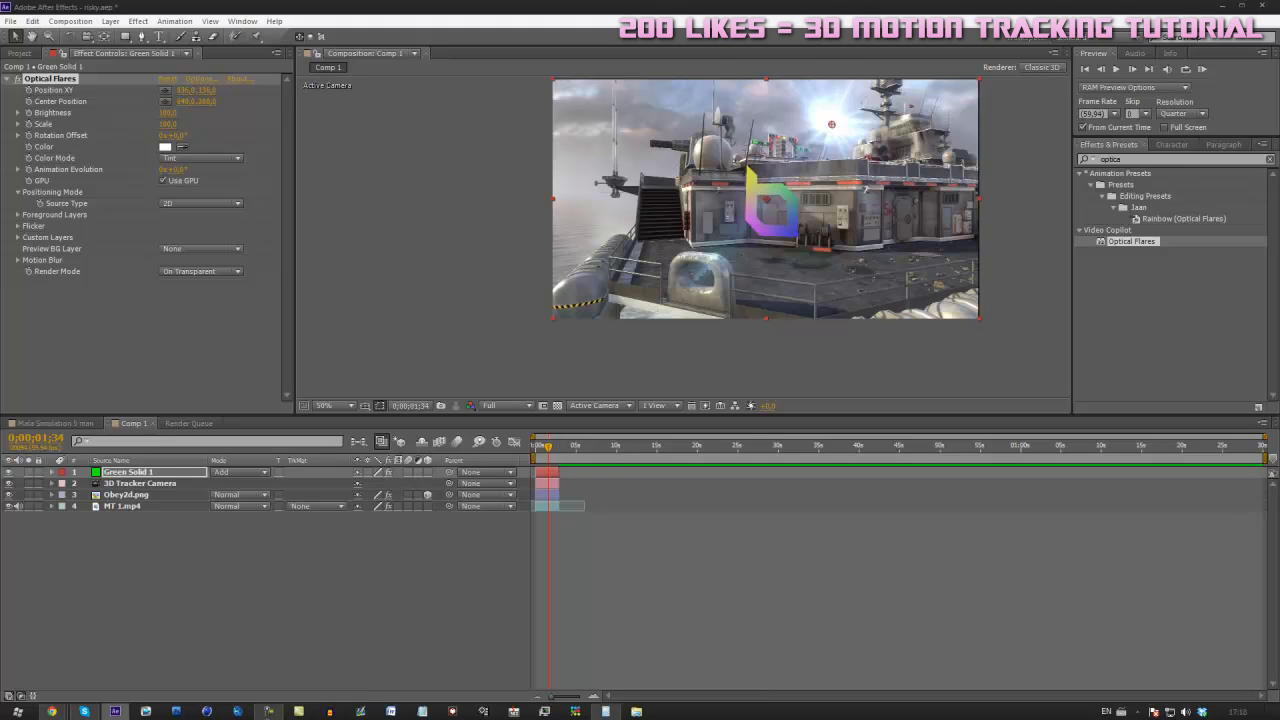
left_click(268, 711)
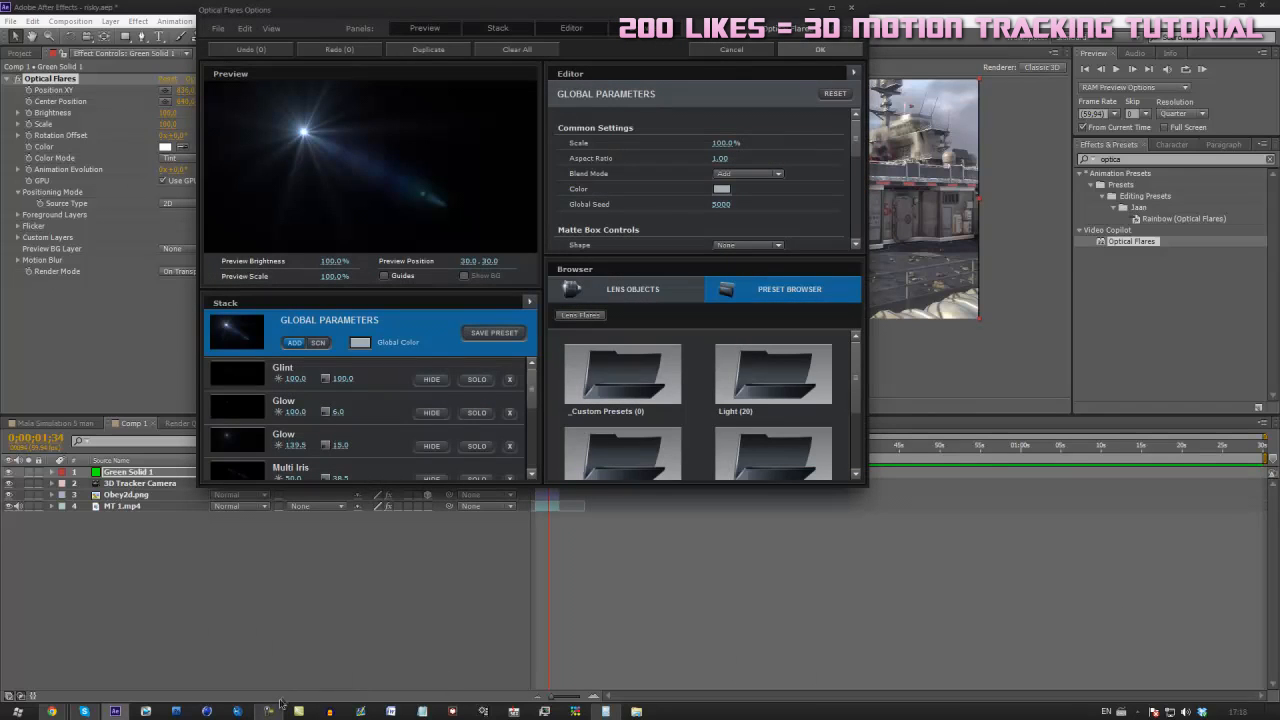
scroll(855, 390, "down", 2)
scroll(830, 325, "up", 2)
left_click_drag(854, 370, 852, 487)
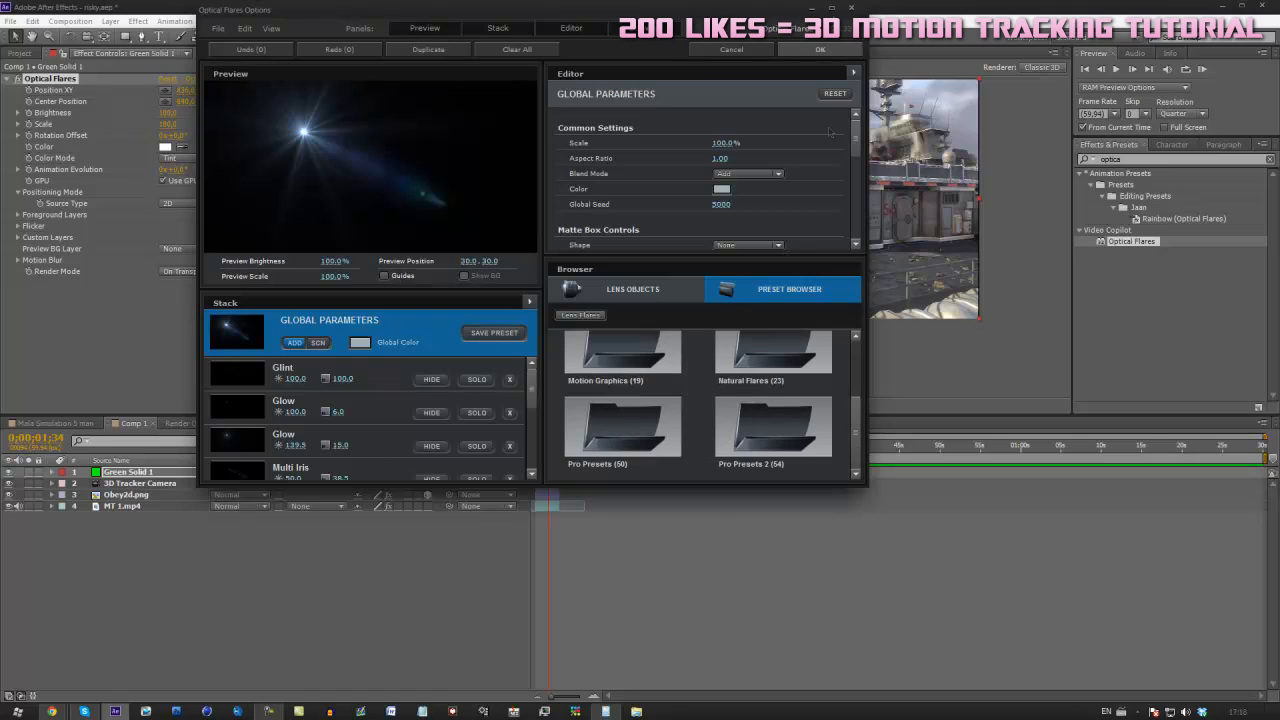
left_click(830, 10)
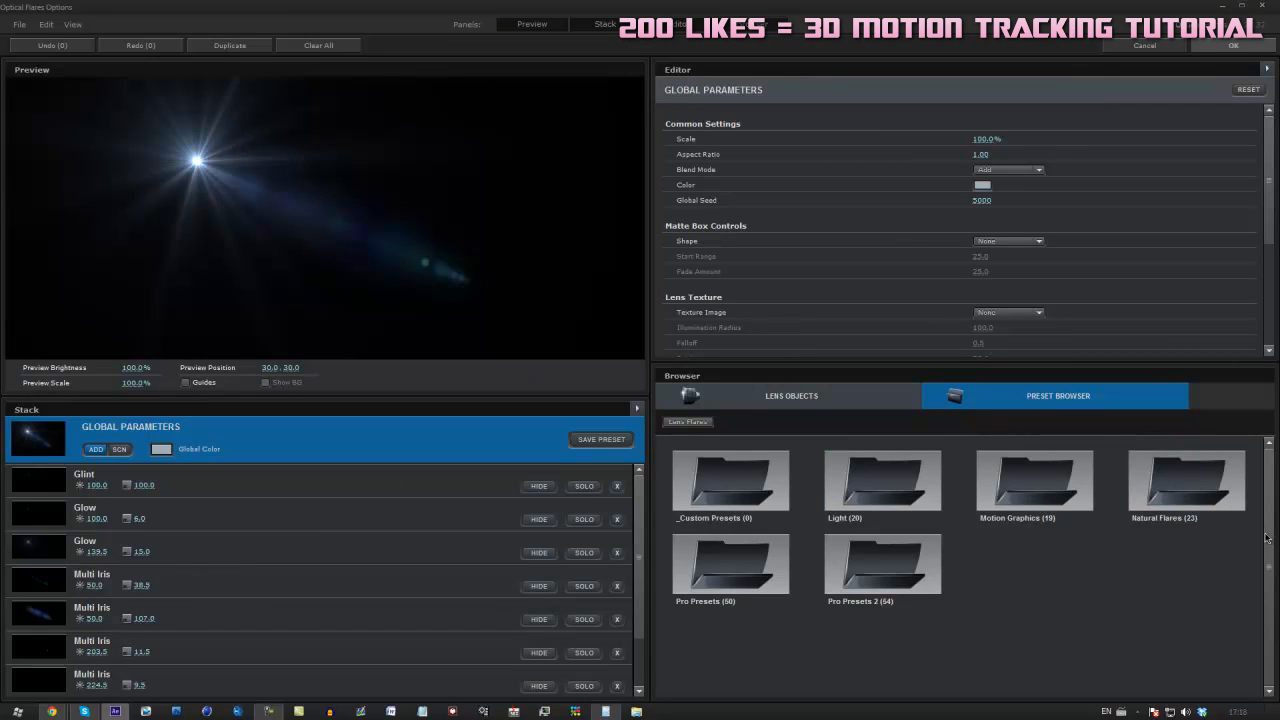
double_click(906, 572)
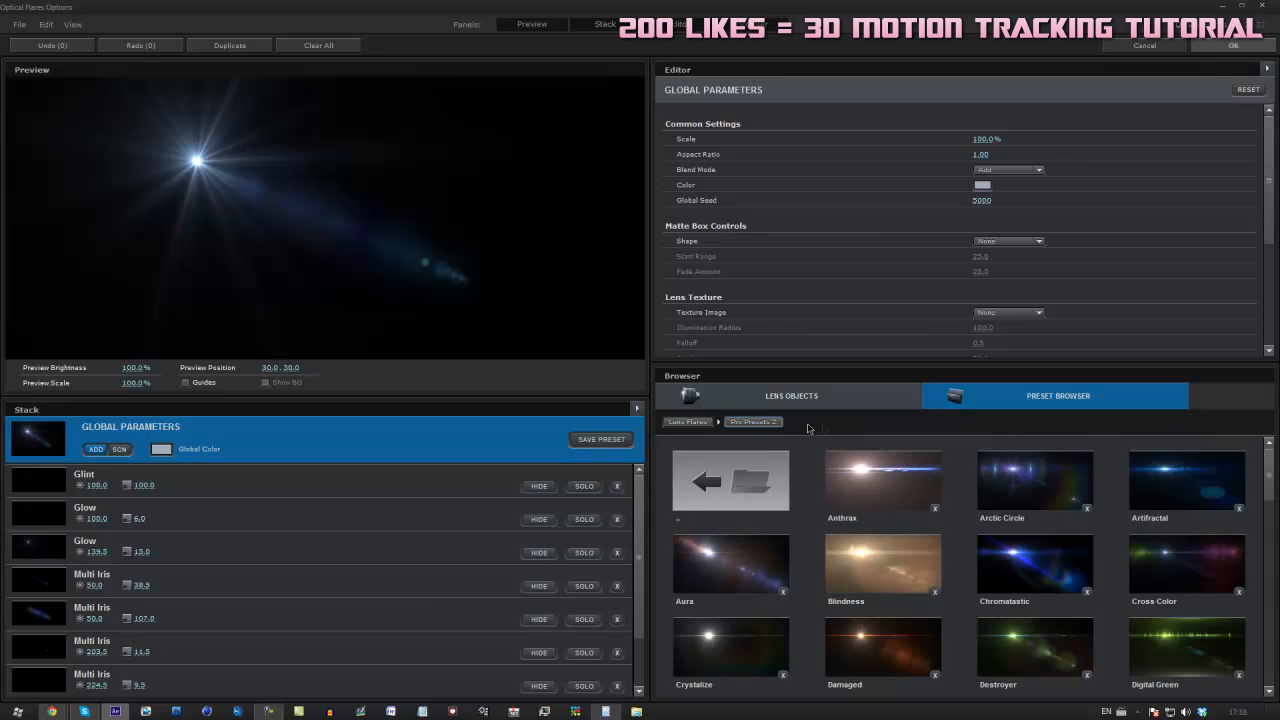
left_click(688, 422)
double_click(900, 565)
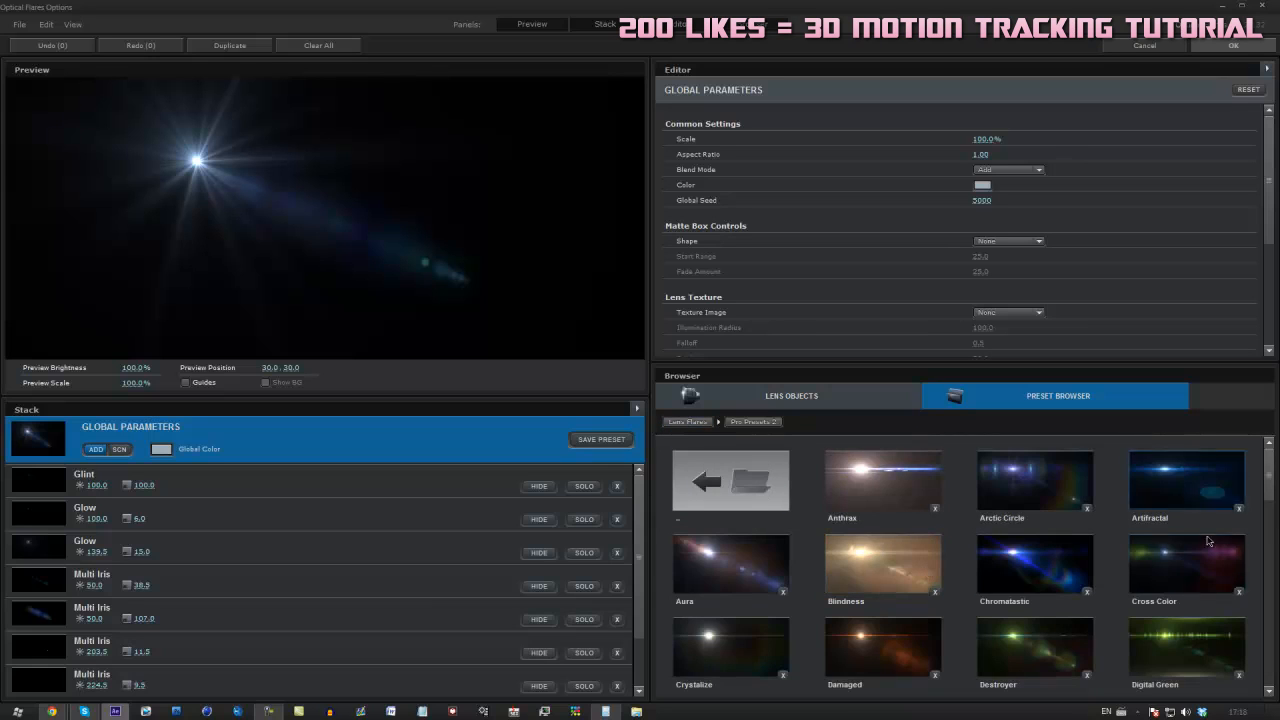
scroll(1240, 600, "down", 15)
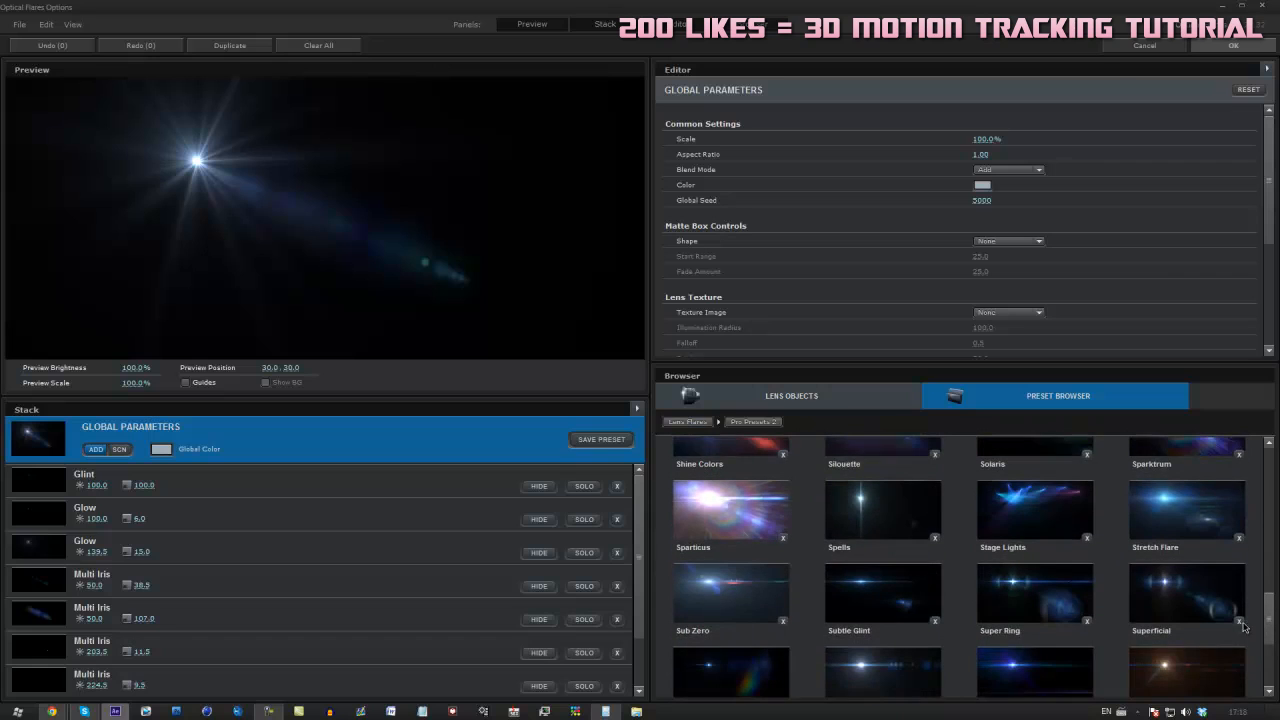
scroll(1245, 627, "down", 2)
double_click(1190, 545)
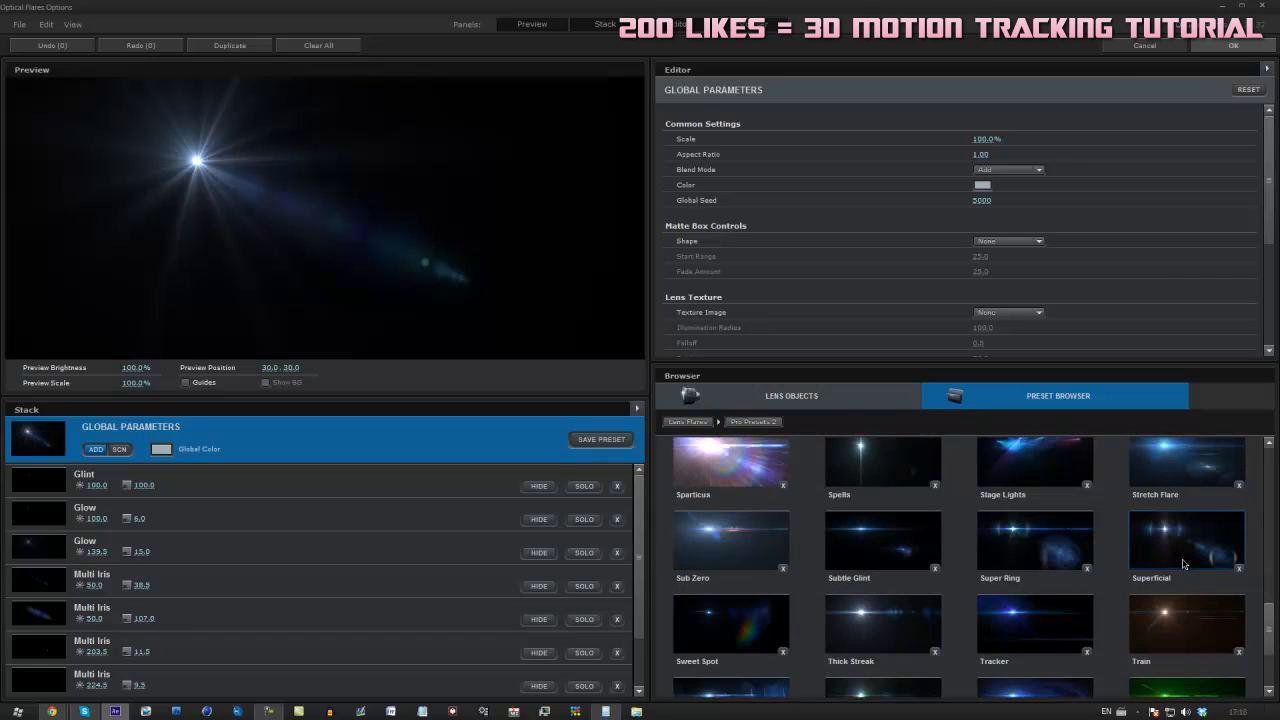
Add the custom Hoop Spot lens object at brightness 167, and add Multi-Color Iris in place of a trial Small Multi-Iris
left_click(706, 403)
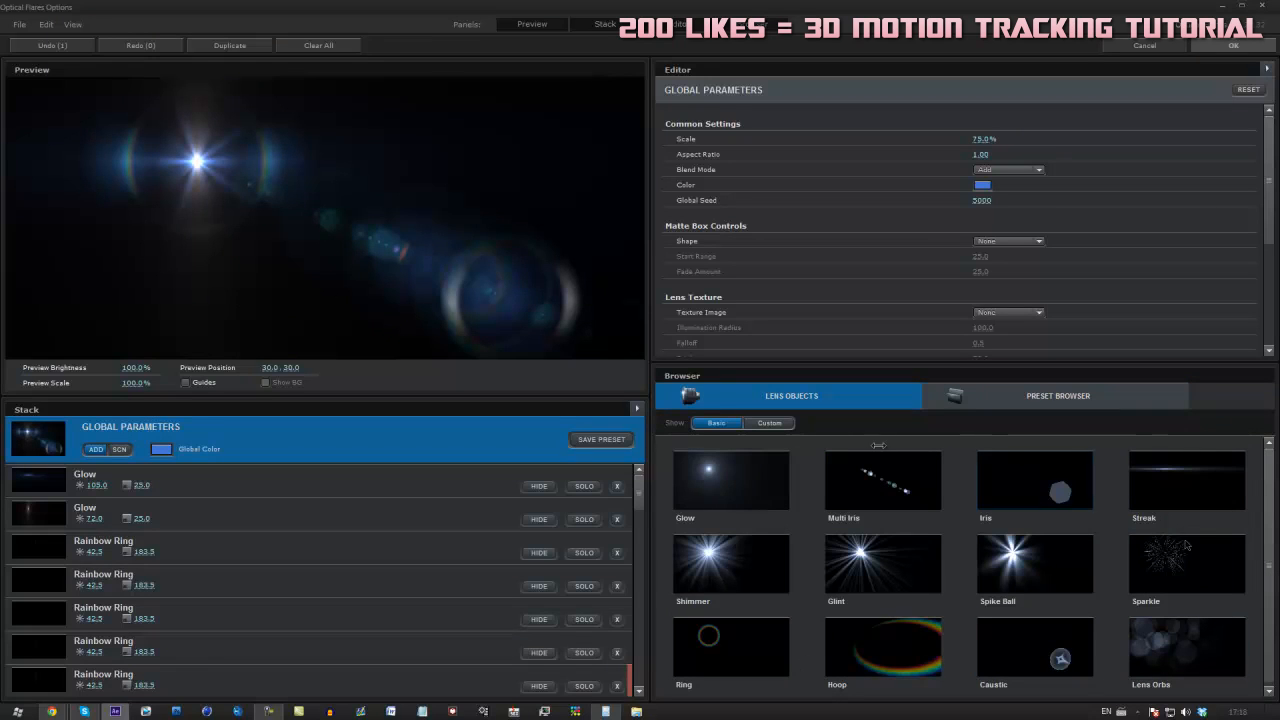
left_click(769, 423)
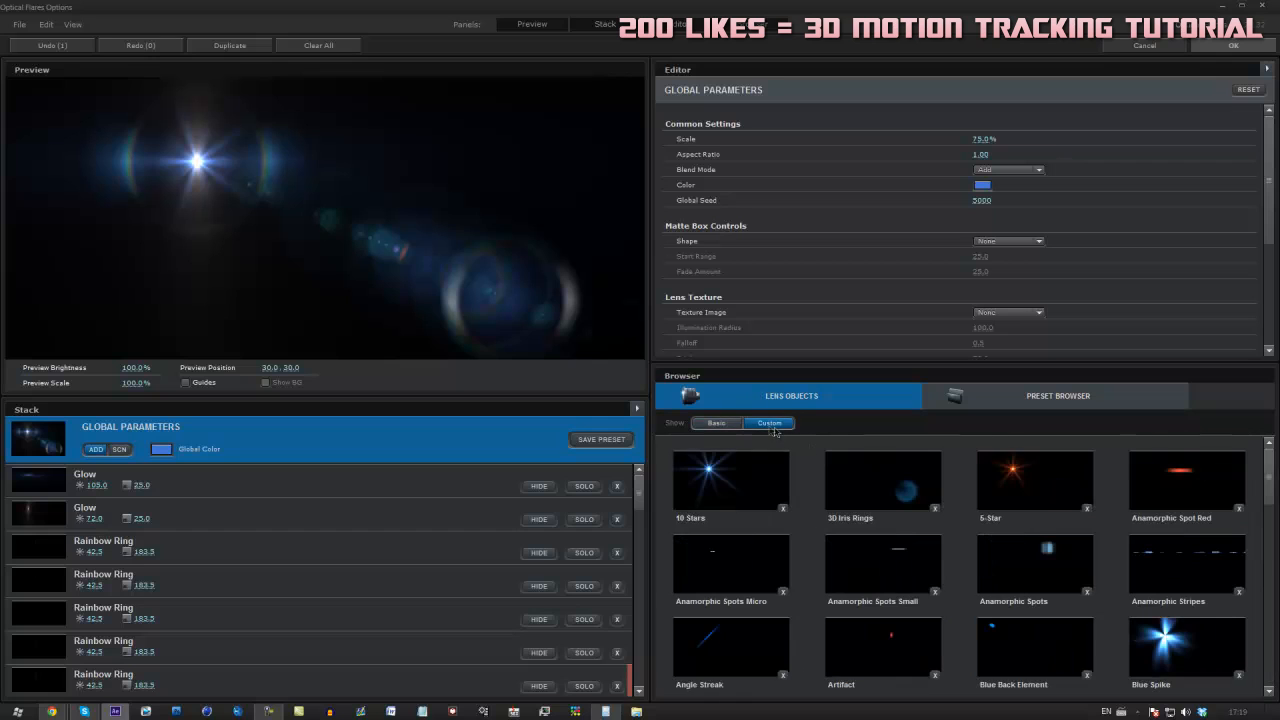
scroll(1264, 521, "down", 10)
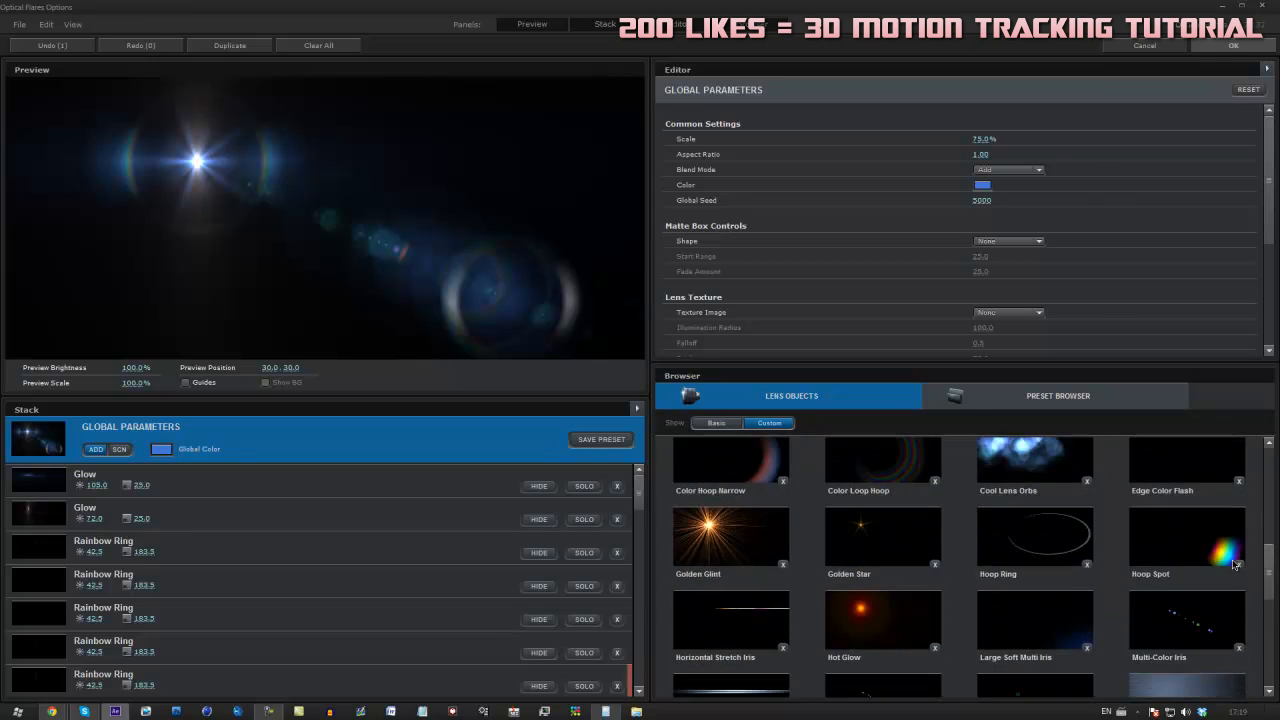
left_click(1187, 483)
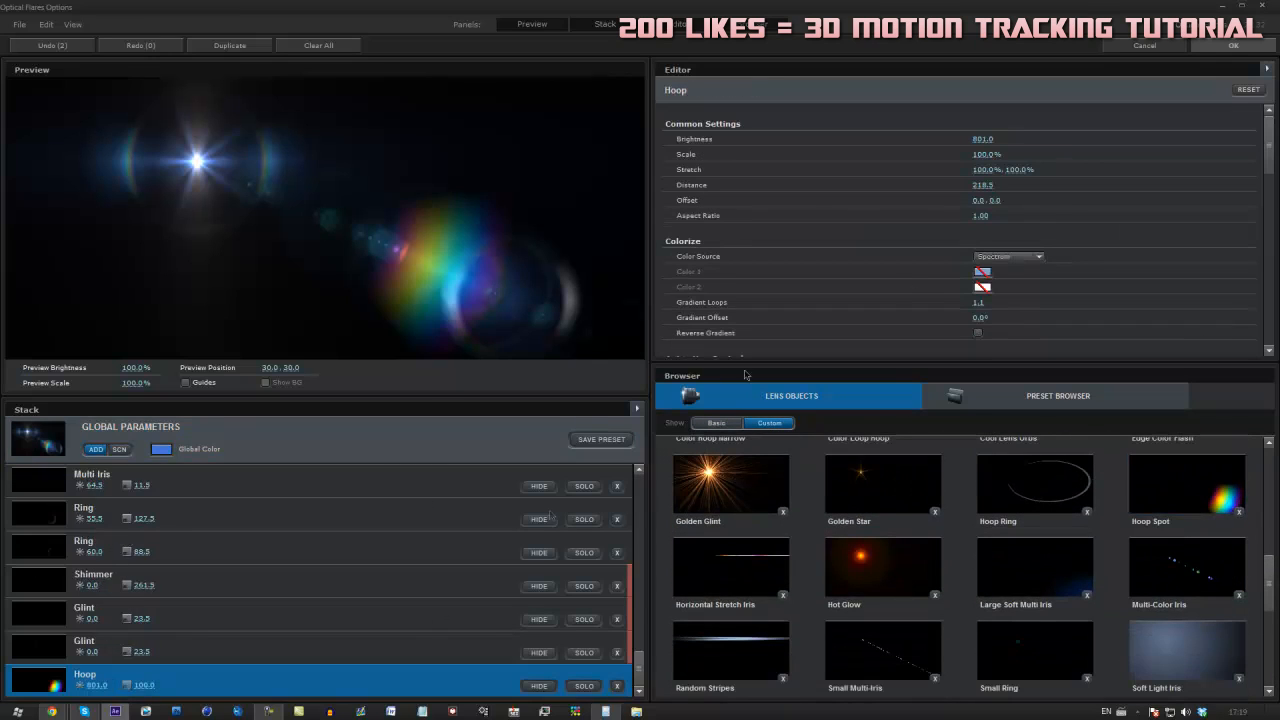
left_click_drag(1020, 142, 133, 112)
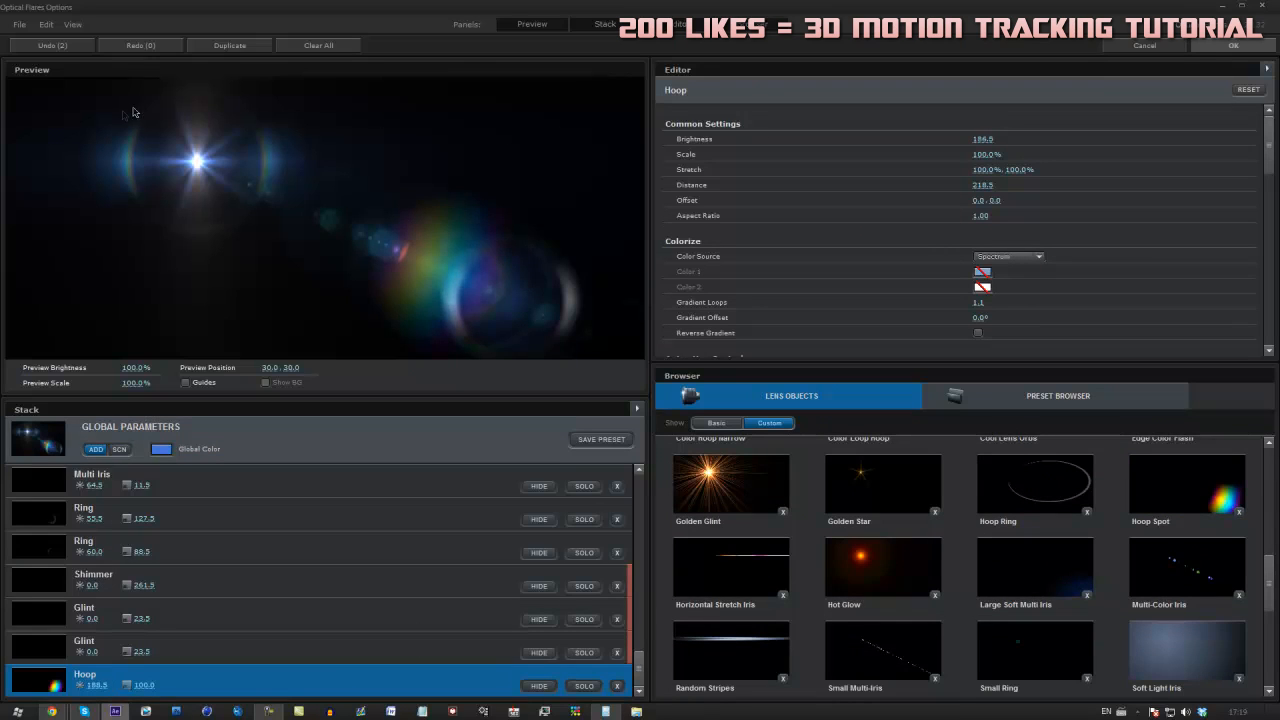
left_click(855, 650)
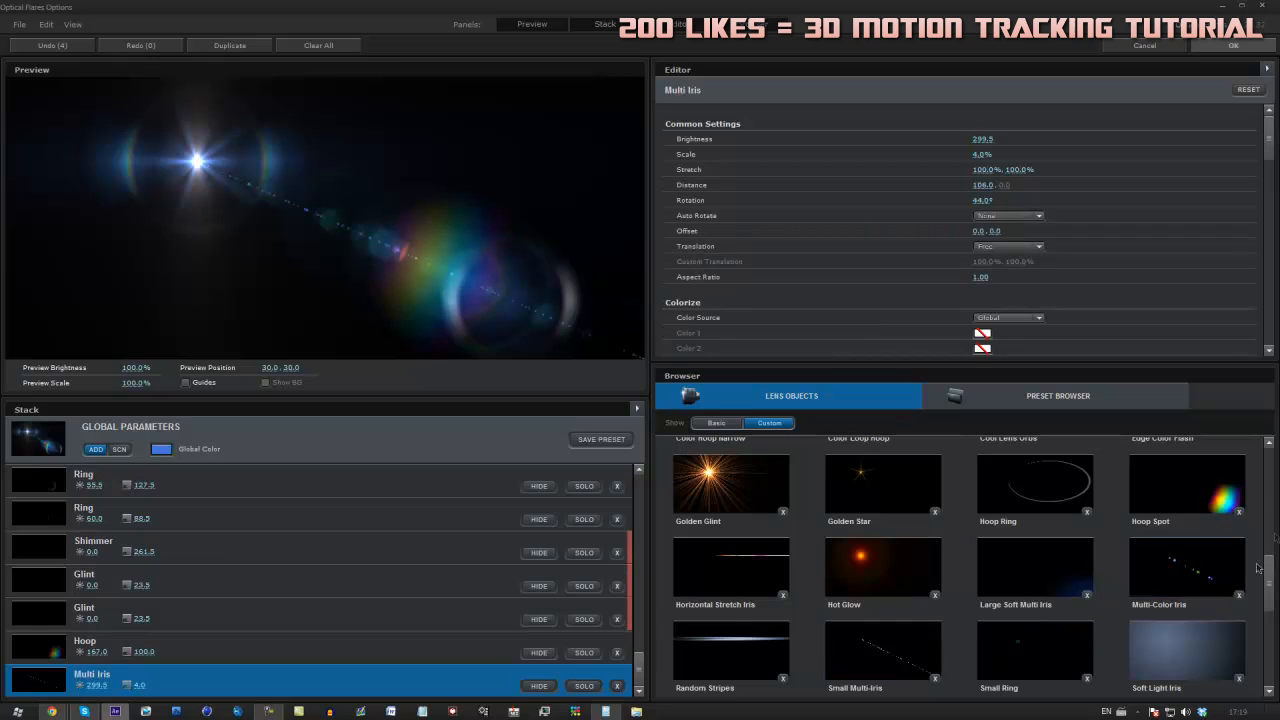
left_click(1218, 575)
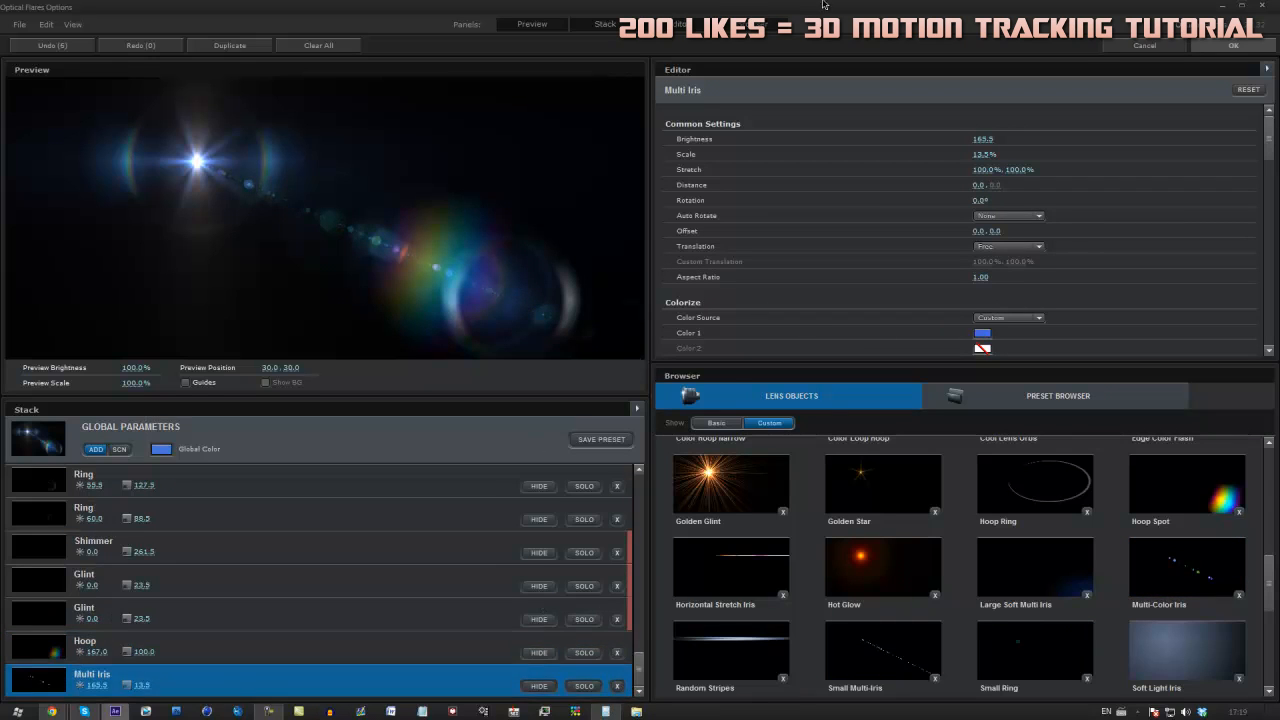
left_click(162, 449)
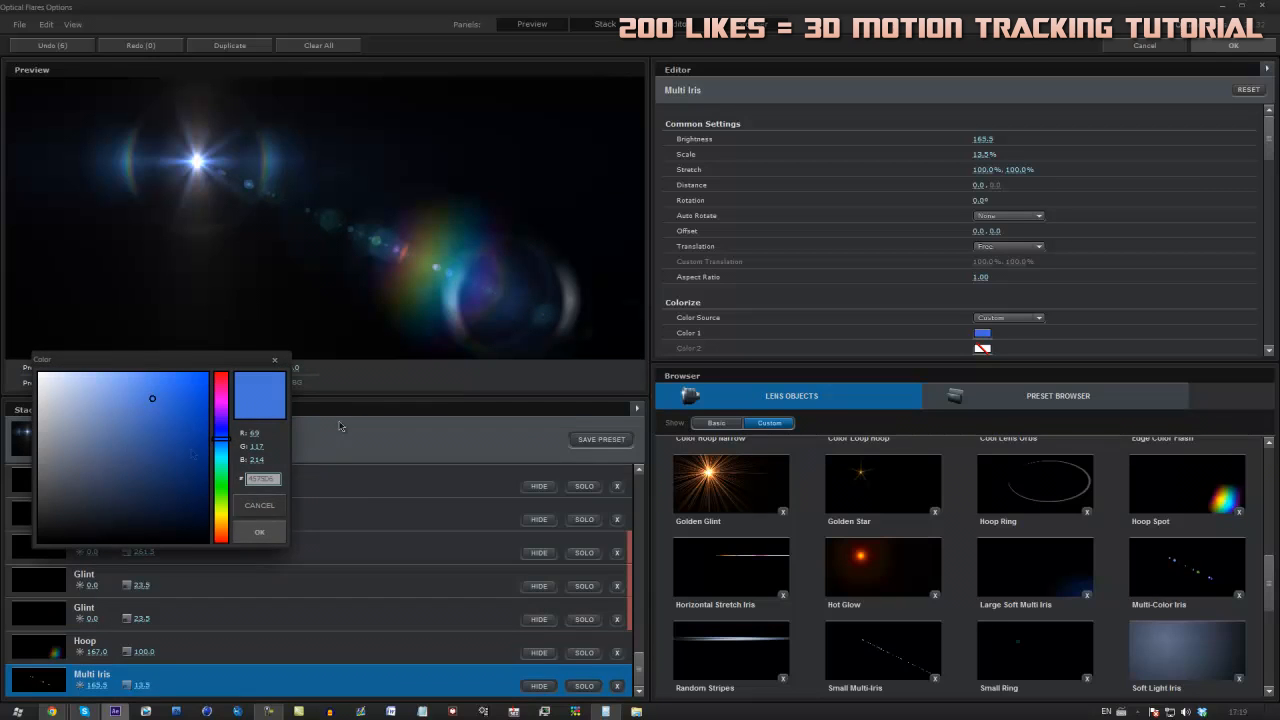
left_click(168, 419)
left_click_drag(225, 437, 225, 394)
left_click_drag(190, 417, 209, 372)
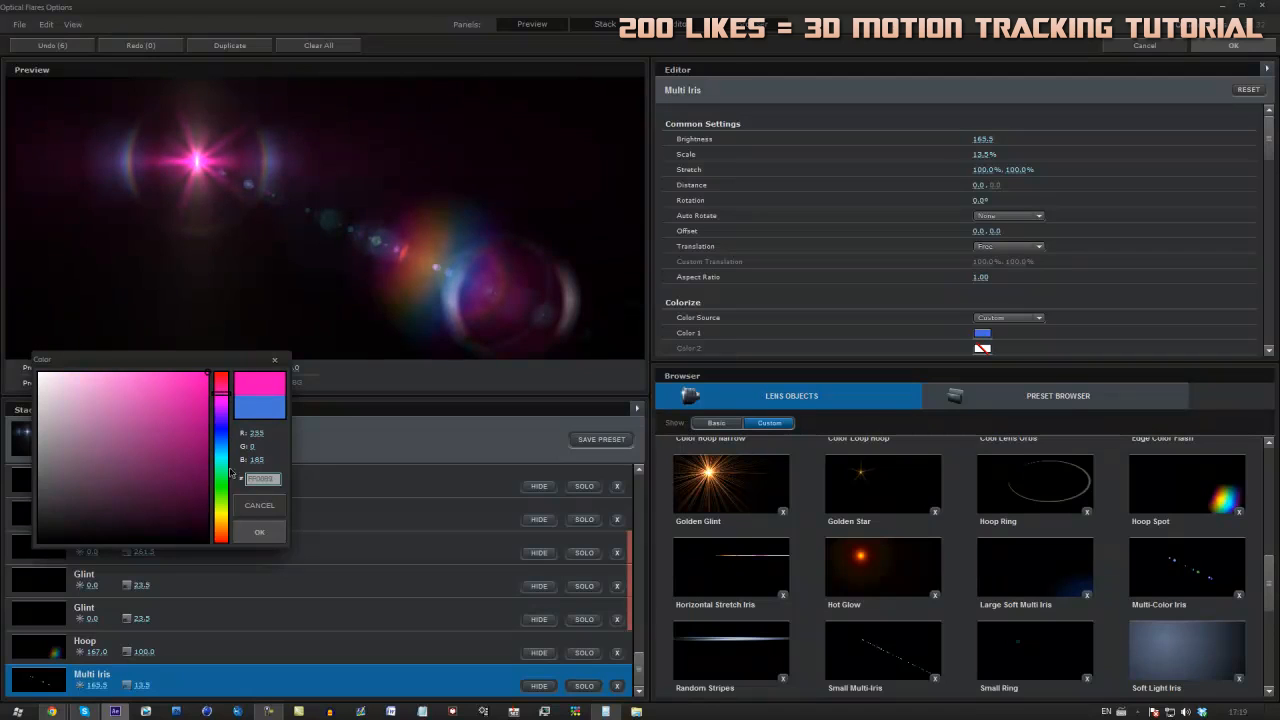
left_click(274, 508)
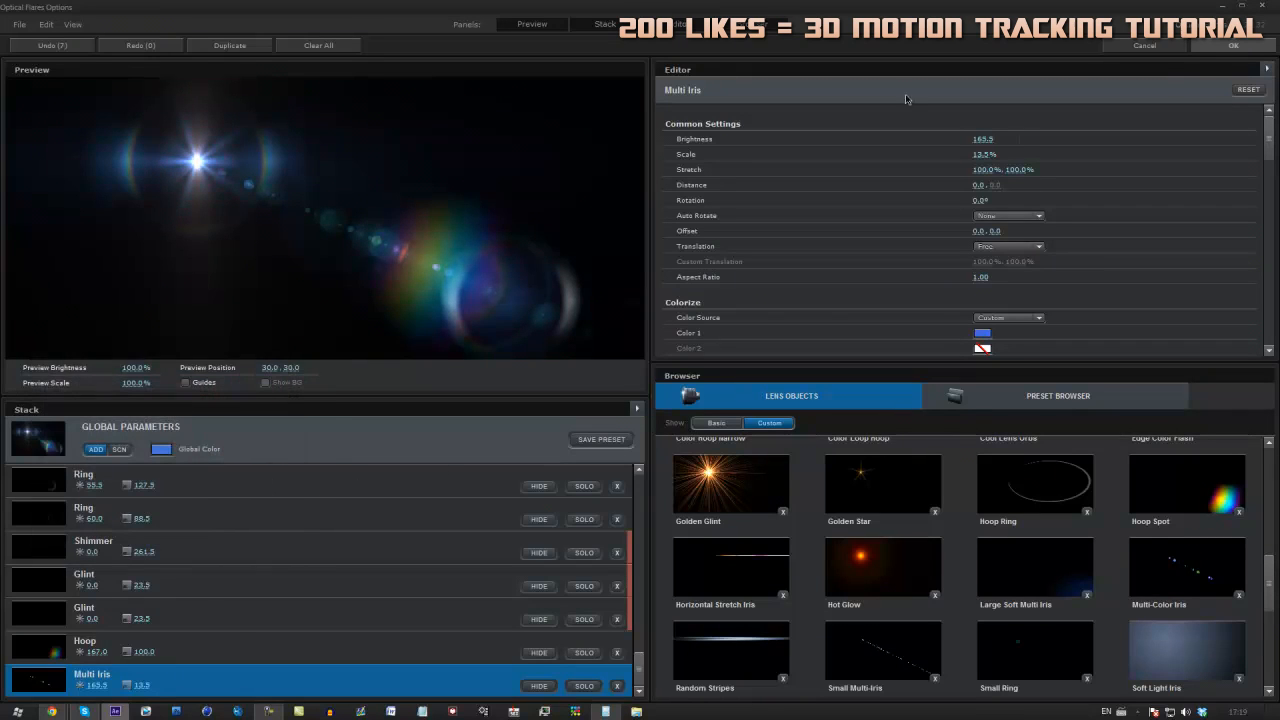
Accept the flare design and set the effect's Positioning Mode source type to 3D
left_click(1240, 46)
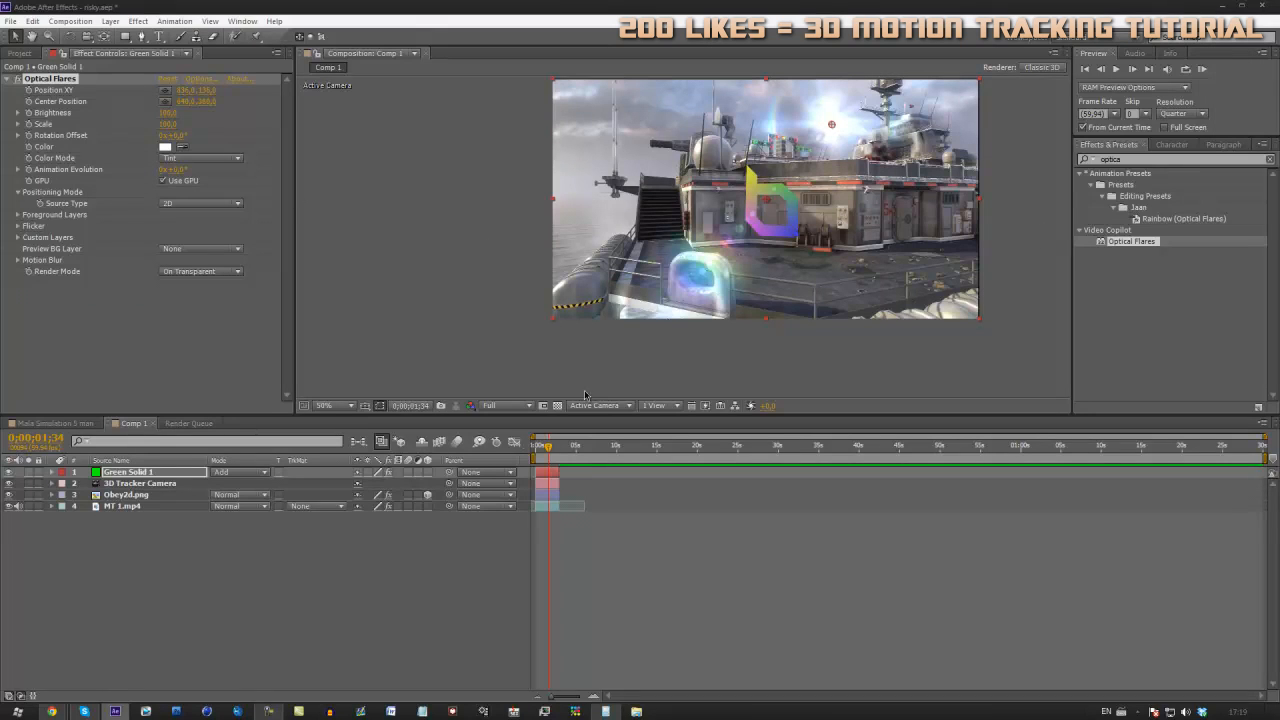
left_click(428, 473)
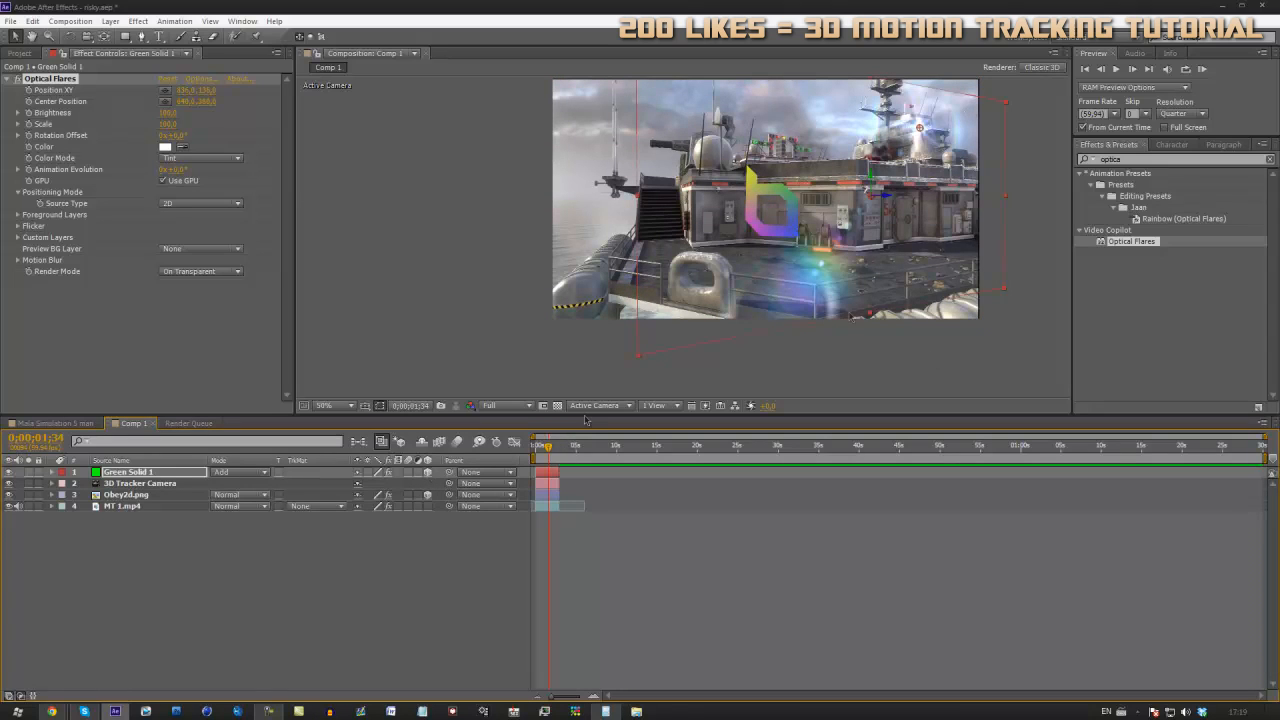
left_click(428, 472)
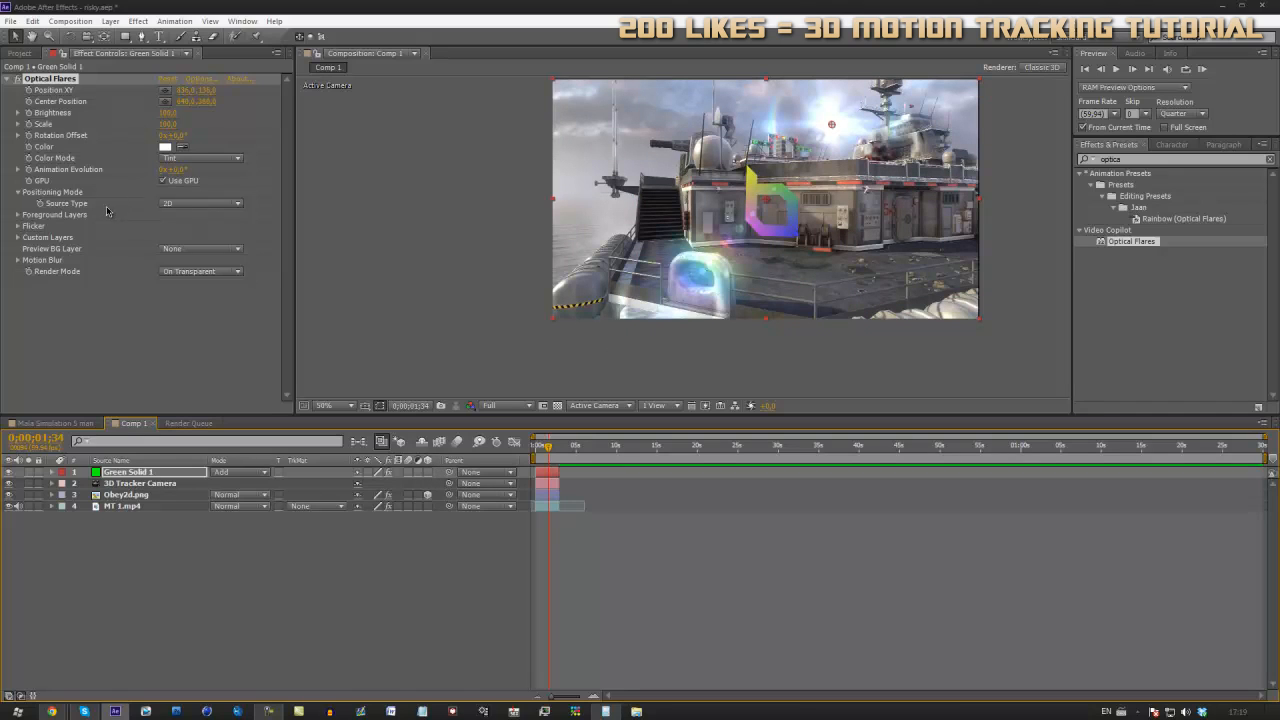
left_click(169, 205)
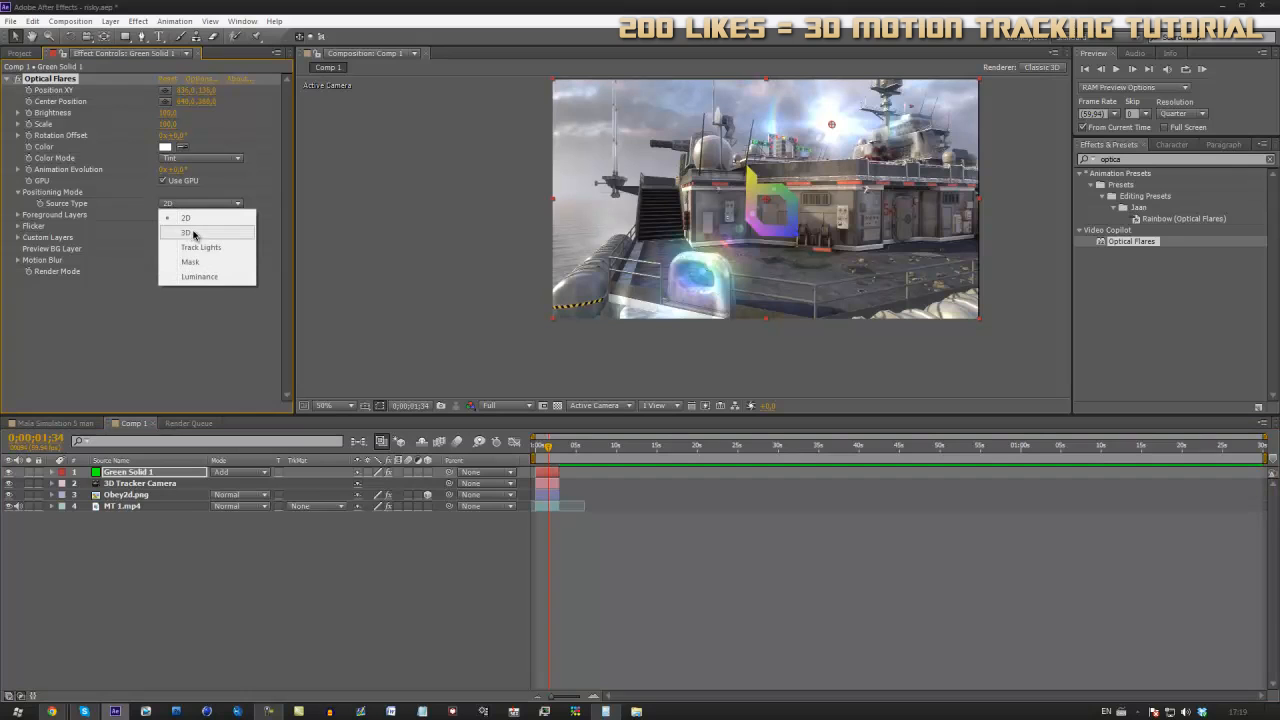
left_click(193, 234)
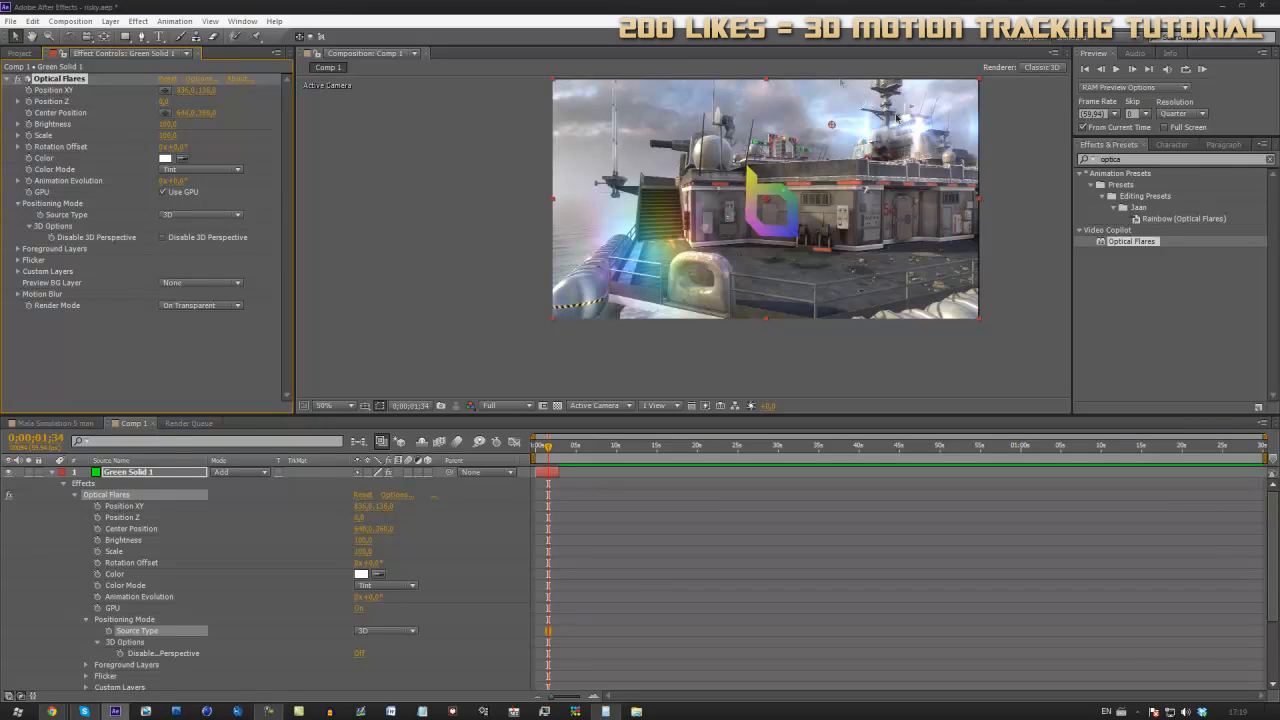
Preview the tracked flare from the start to 0;00;01;59, and set its Position Z to 10000 and Scale to 2000
left_click_drag(551, 453, 529, 478)
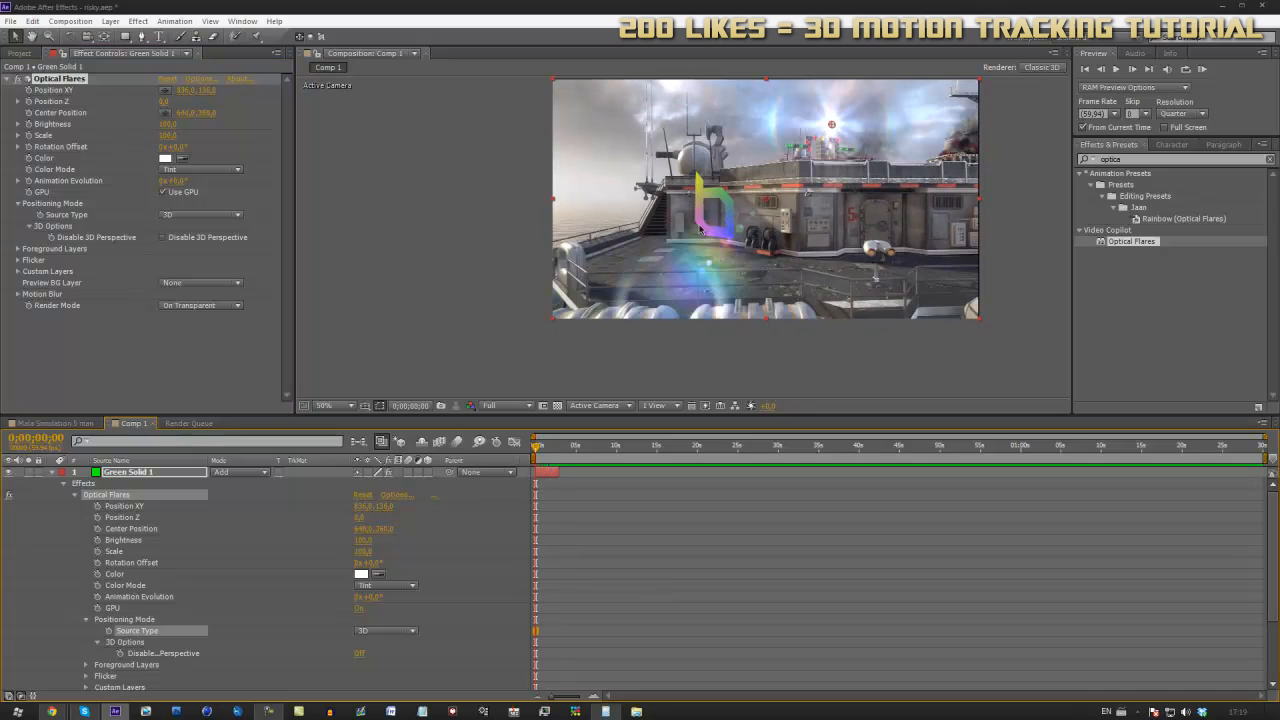
key("space")
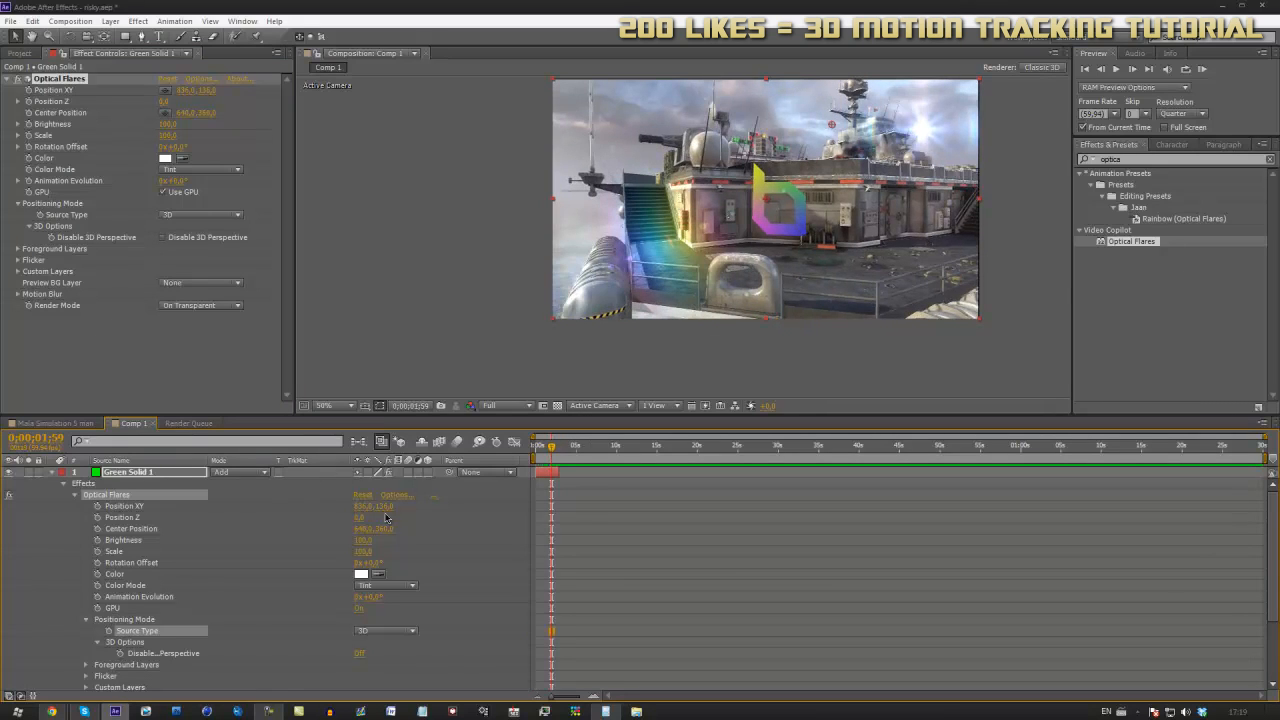
left_click_drag(358, 518, 982, 510)
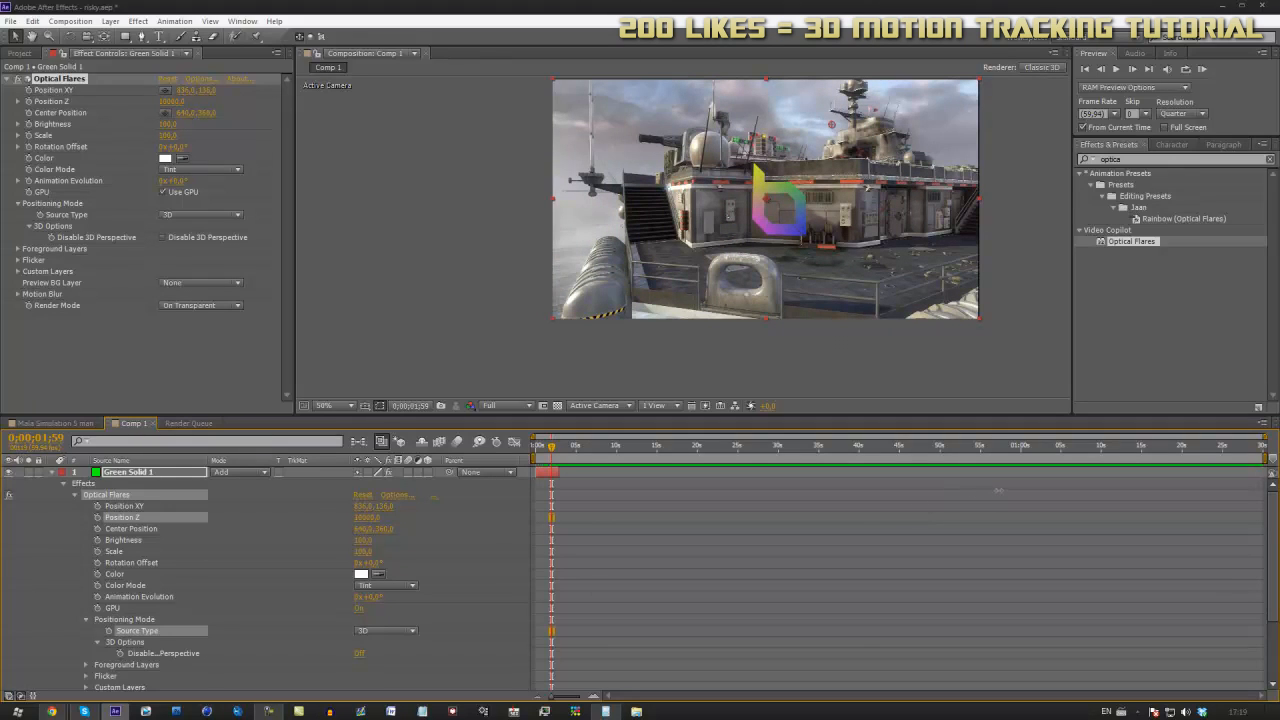
left_click_drag(364, 553, 1108, 510)
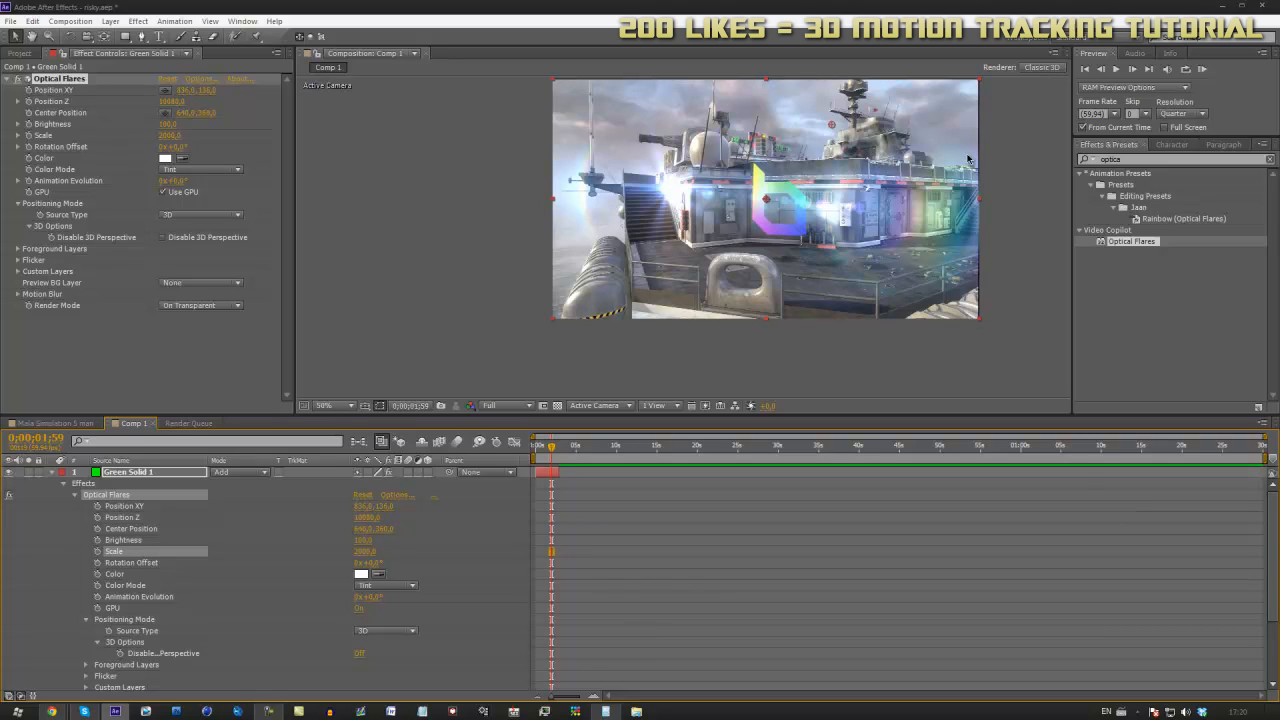
scroll(783, 211, "down", 3)
scroll(783, 211, "up", 1)
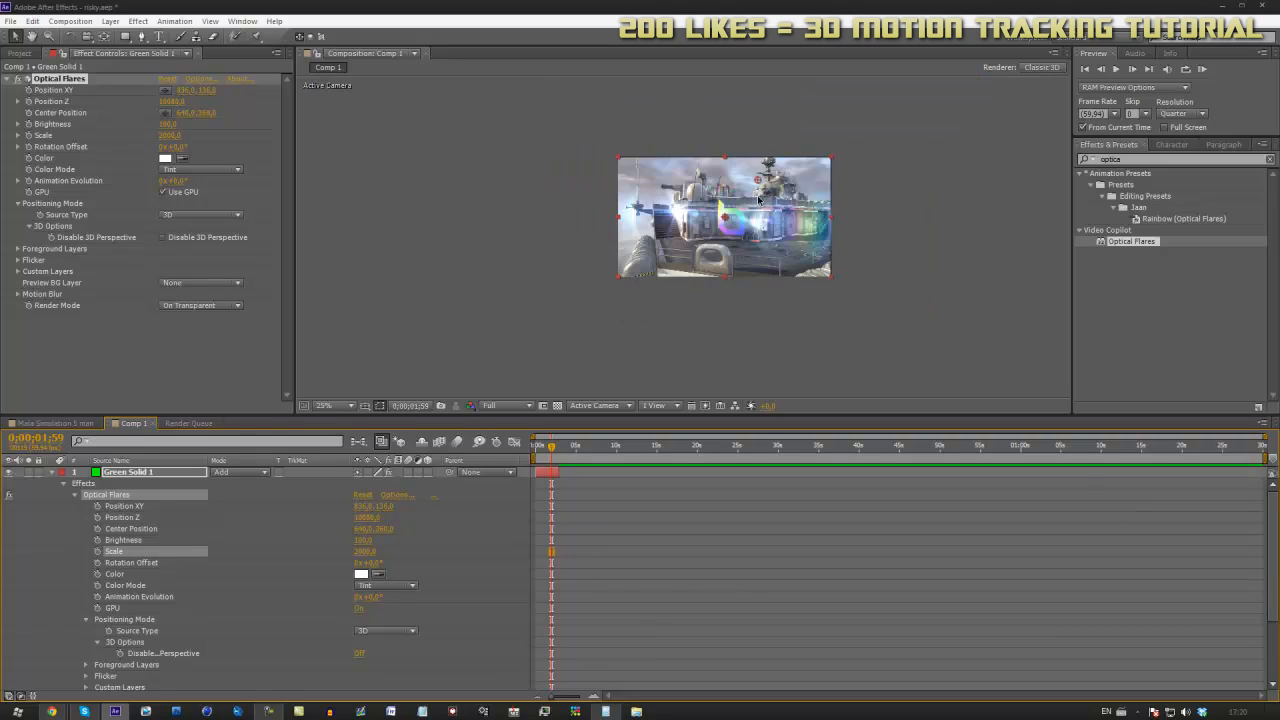
Move the Optical Flares sun up into the sky behind the ship and check its tracking in an enlarged preview
left_click_drag(759, 182, 1097, 4)
scroll(903, 164, "down", 4)
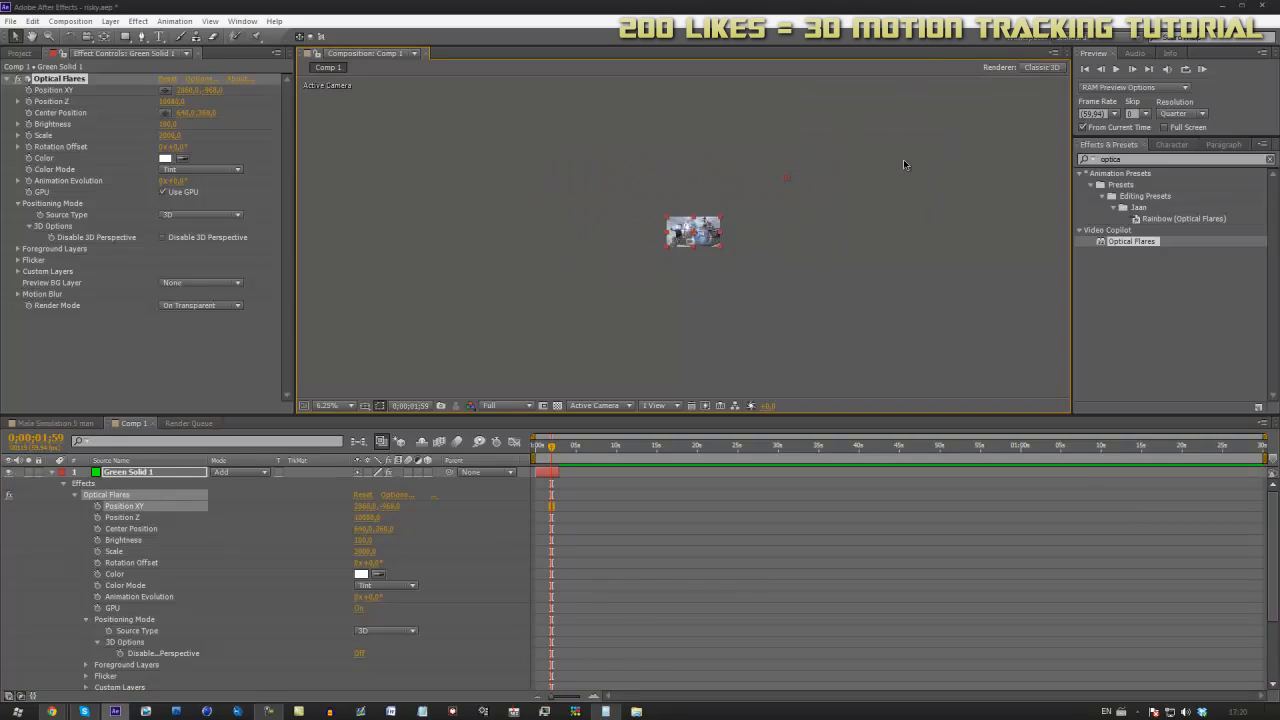
left_click_drag(808, 160, 925, 83)
scroll(829, 197, "up", 2)
mouse_move(553, 452)
left_mouse_down()
mouse_move(564, 462)
mouse_move(554, 466)
left_mouse_up()
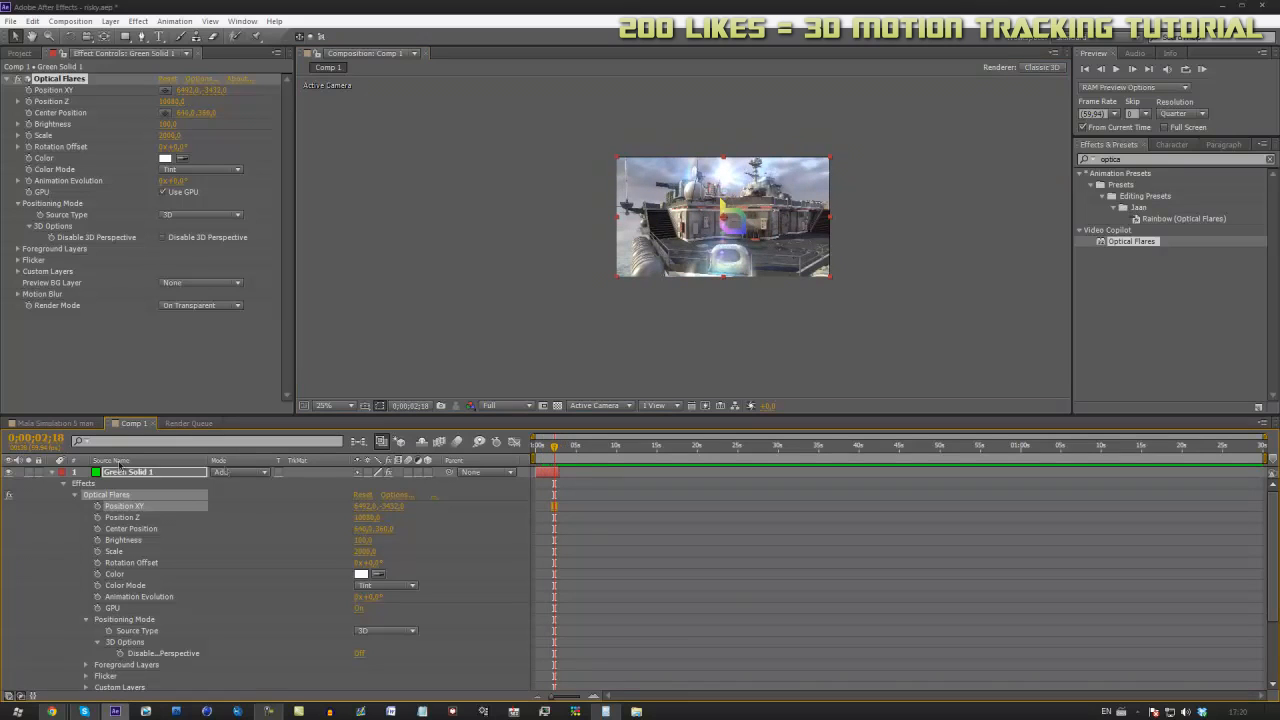
left_click(53, 472)
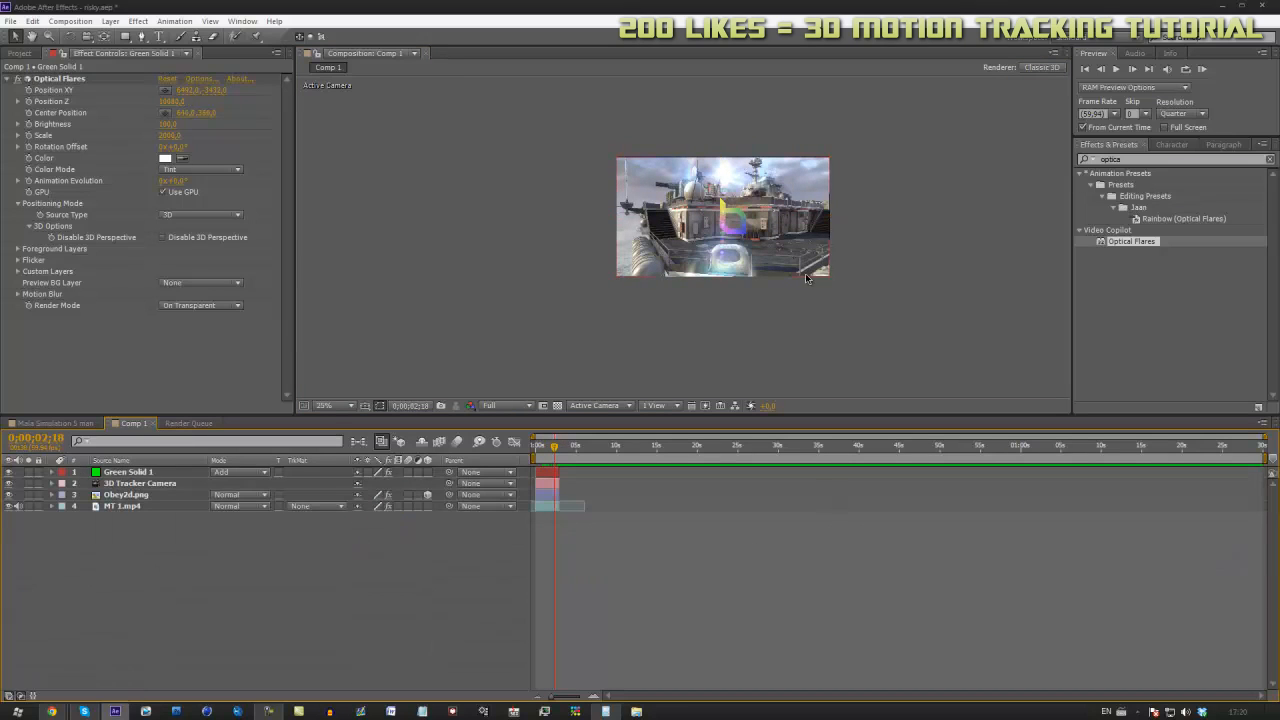
scroll(683, 236, "up", 2)
key("h")
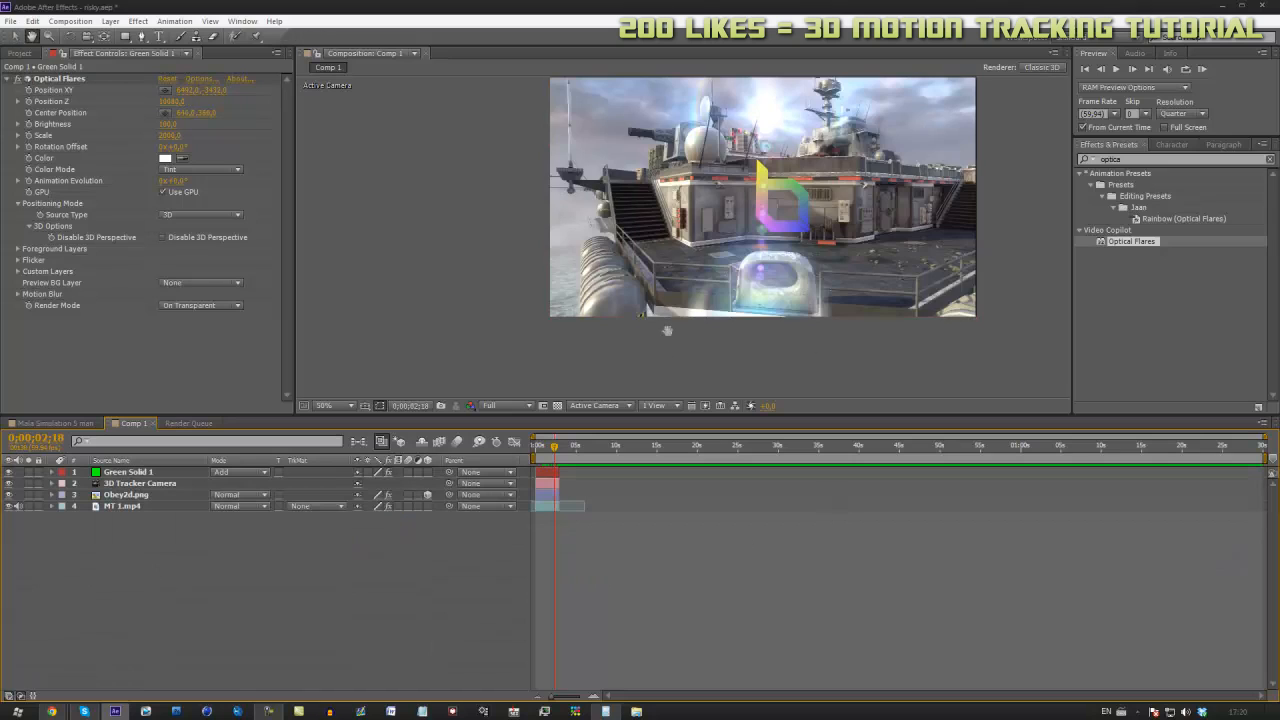
left_click_drag(667, 330, 605, 360)
left_click_drag(558, 464, 555, 470)
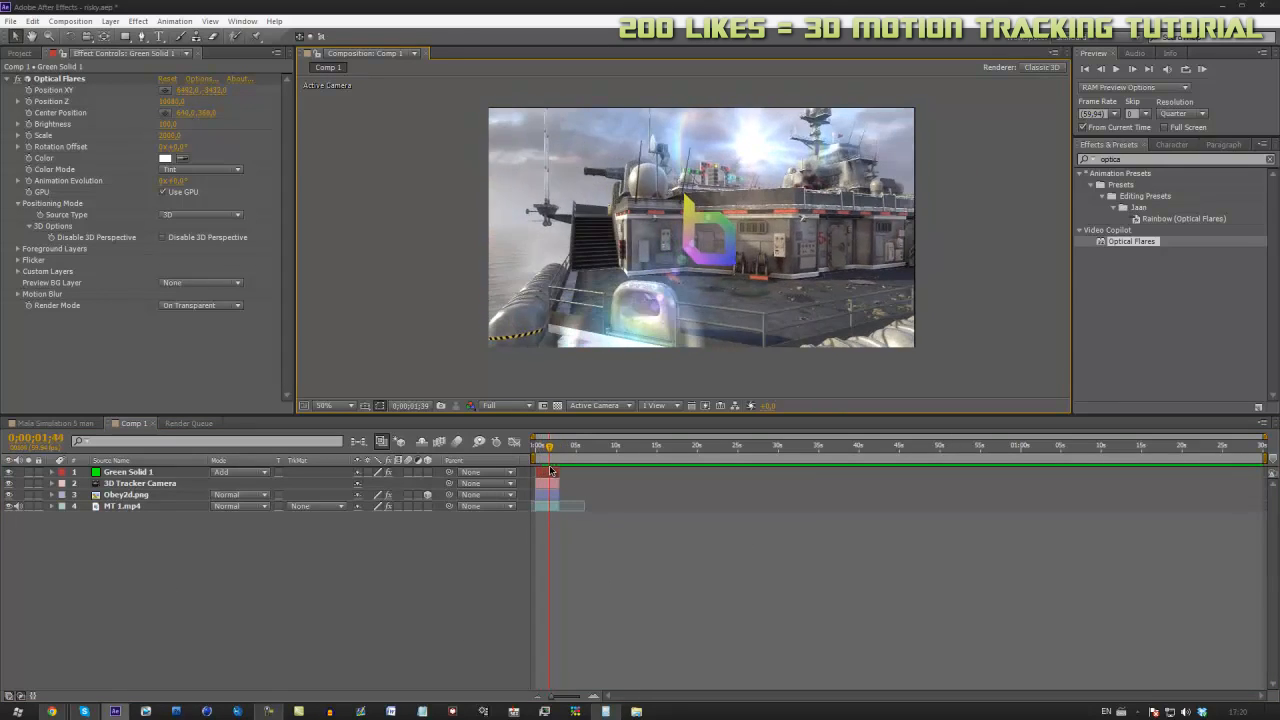
Set the flare's Flicker Speed to 50 and Amount to 25, and preview the flicker
left_click(18, 260)
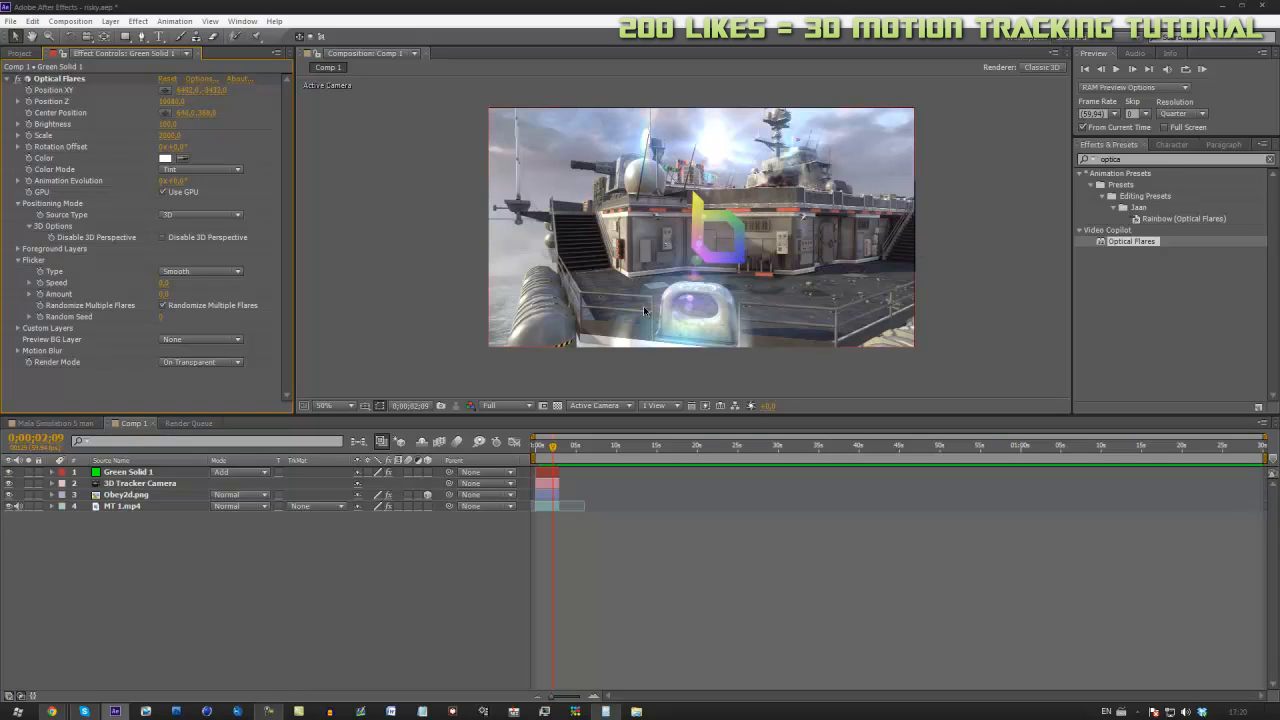
left_click(166, 283)
type("50")
left_click(166, 294)
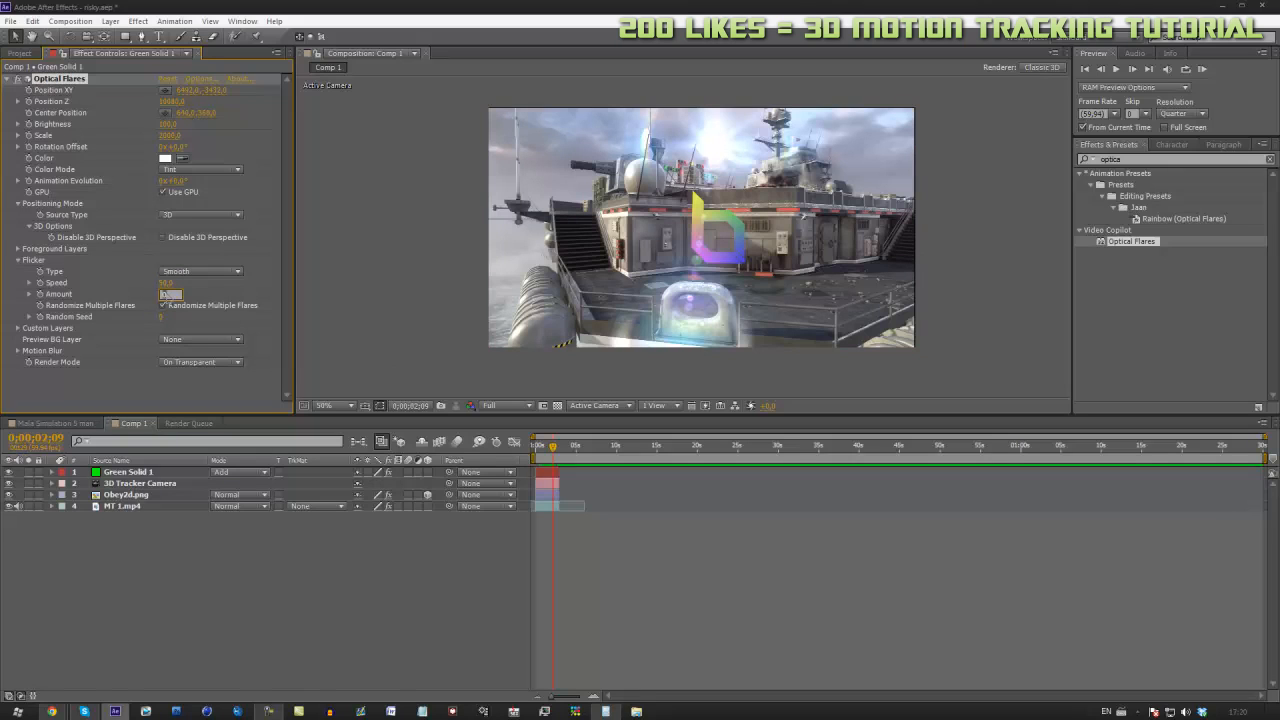
key("Return")
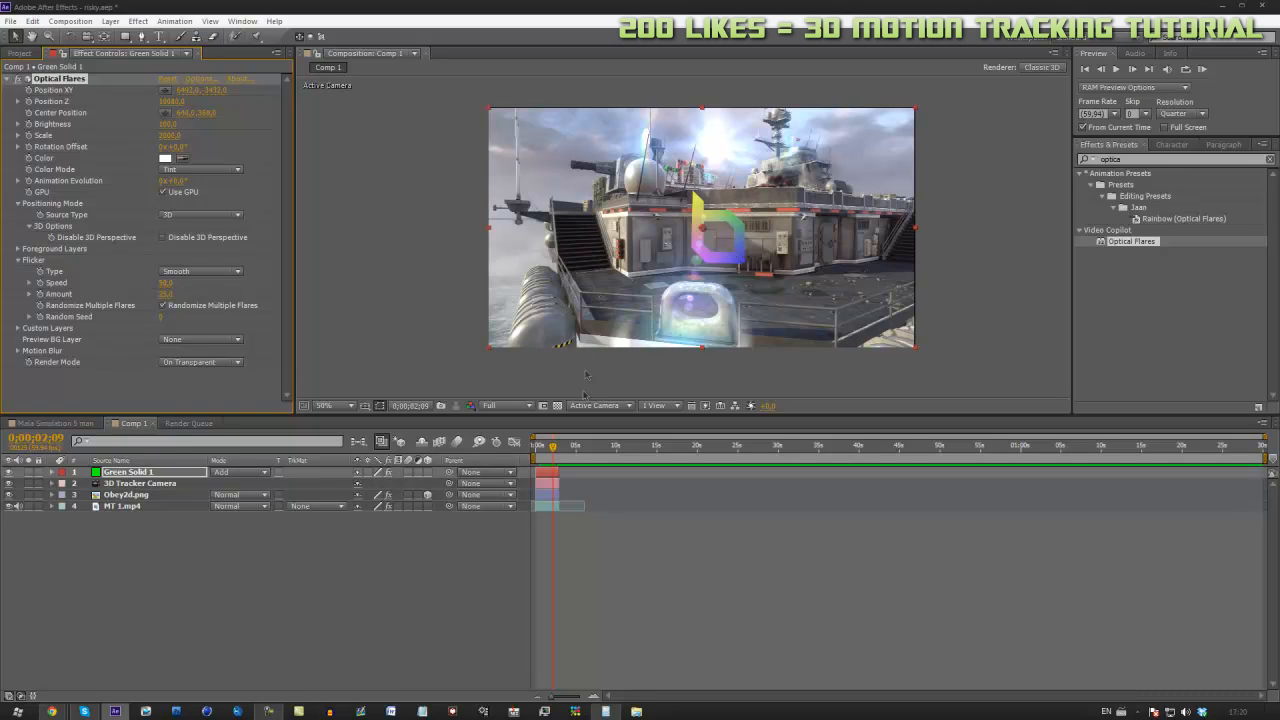
left_click_drag(553, 450, 549, 455)
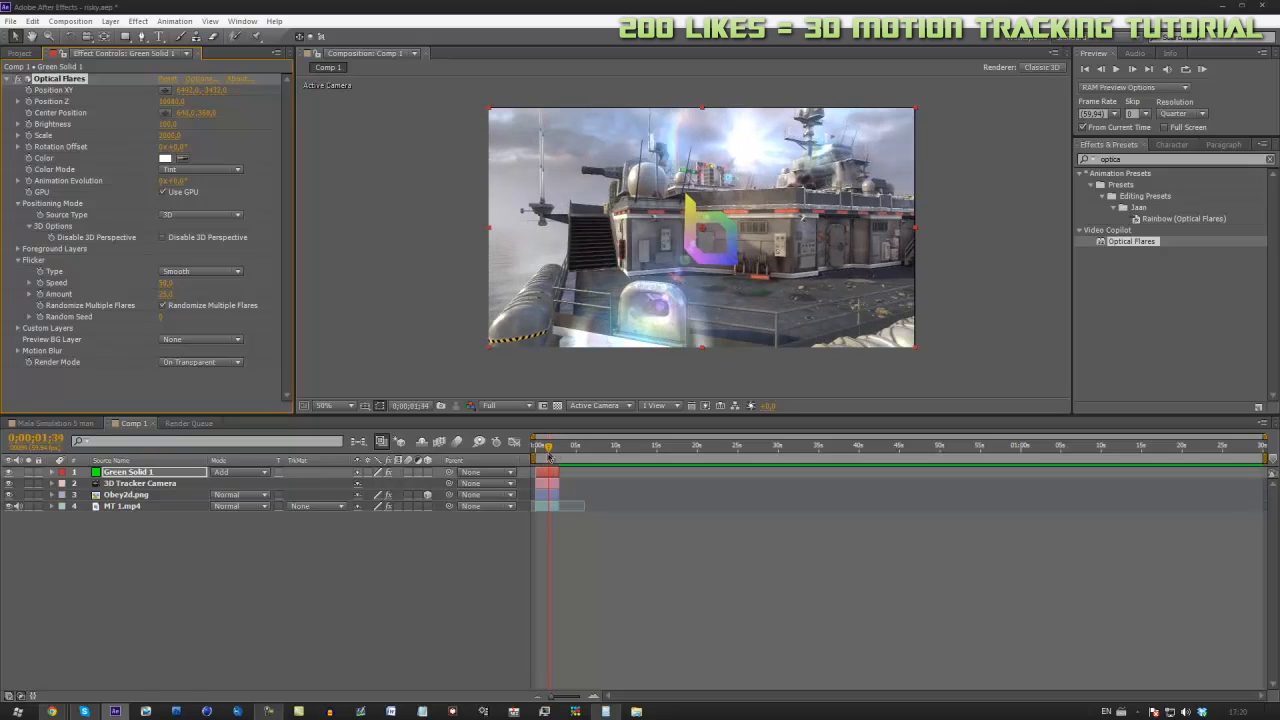
left_click_drag(549, 458, 556, 460)
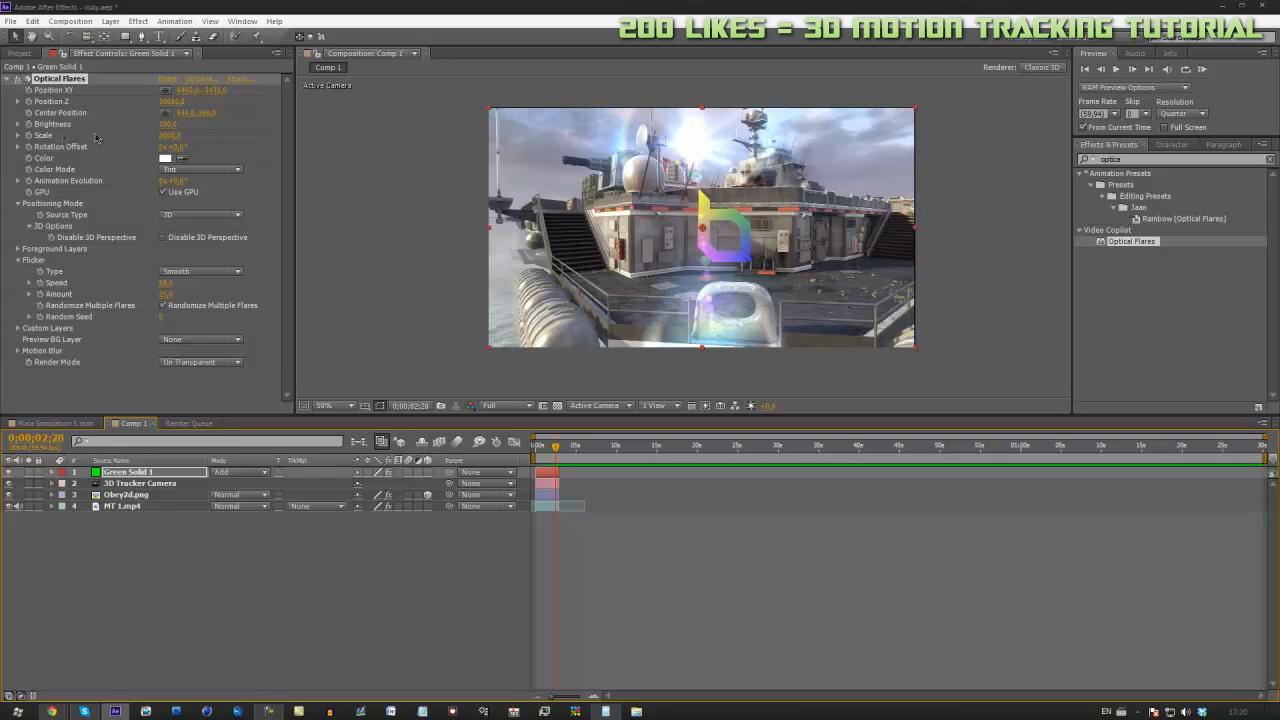
Try a different Optical Flares brightness, undo it, and preview the flare at earlier frames
left_click_drag(168, 126, 171, 131)
key("ctrl+z")
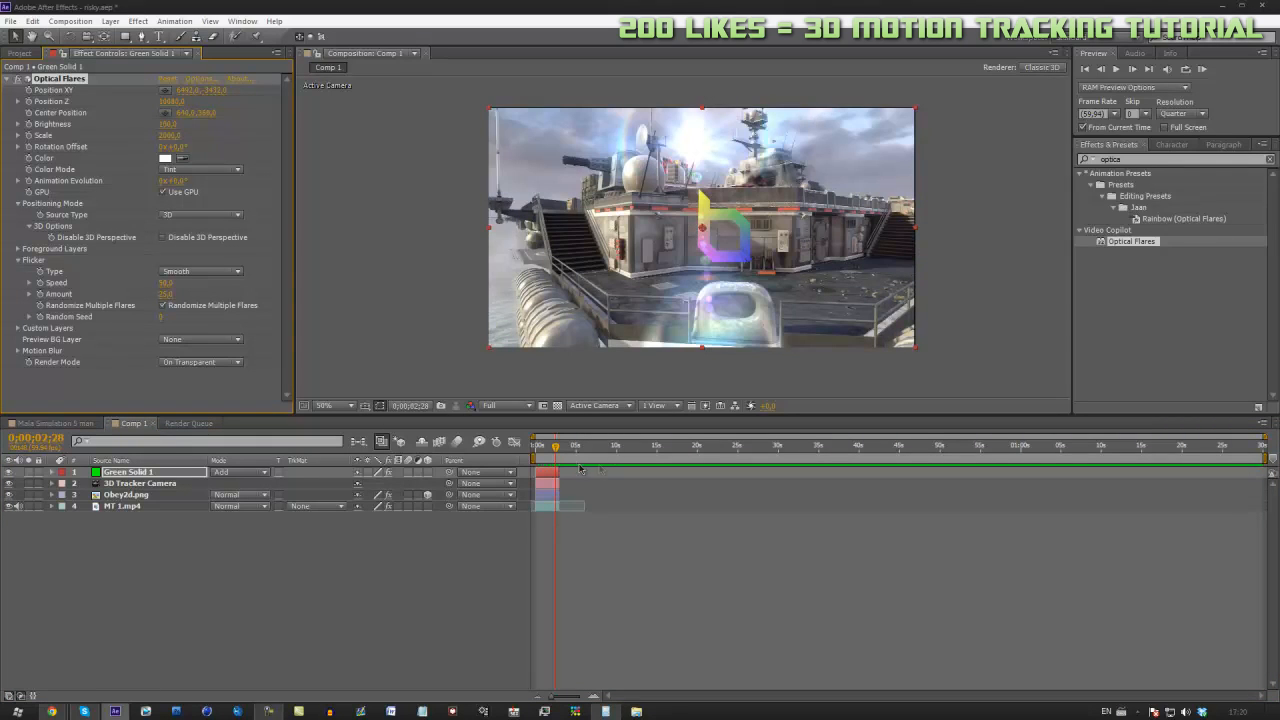
left_click_drag(556, 449, 548, 478)
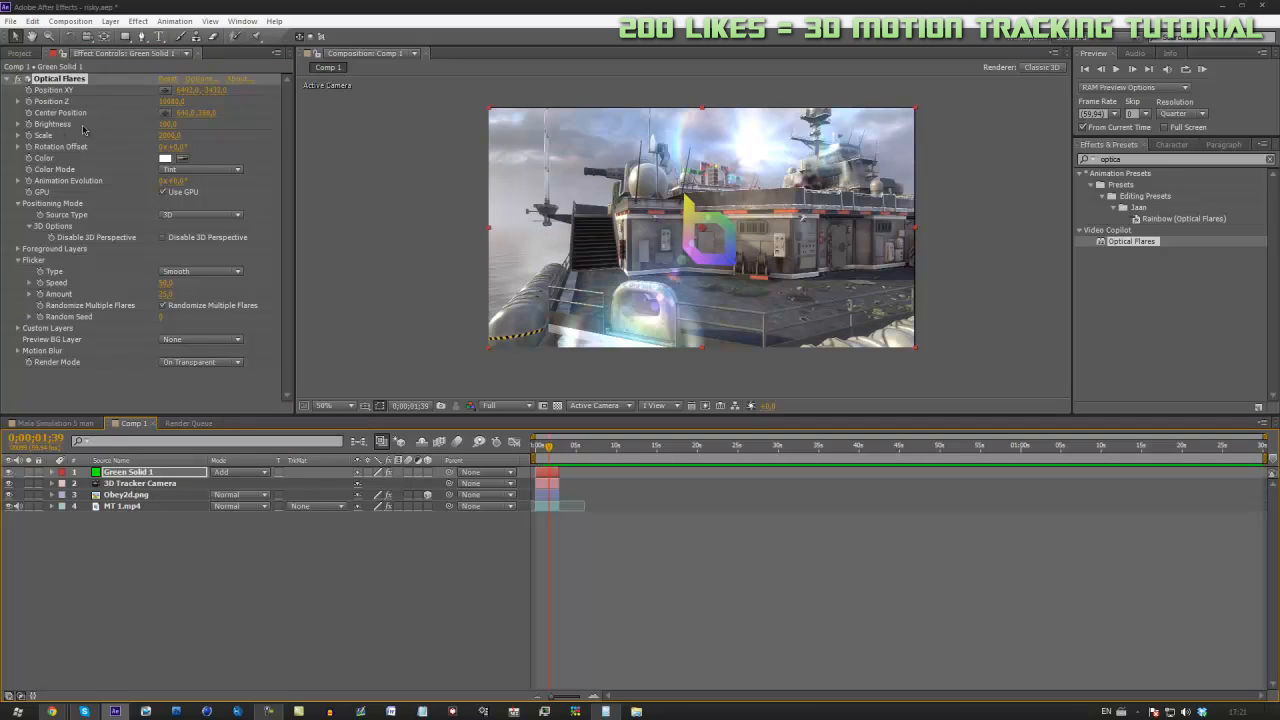
left_click_drag(550, 456, 546, 457)
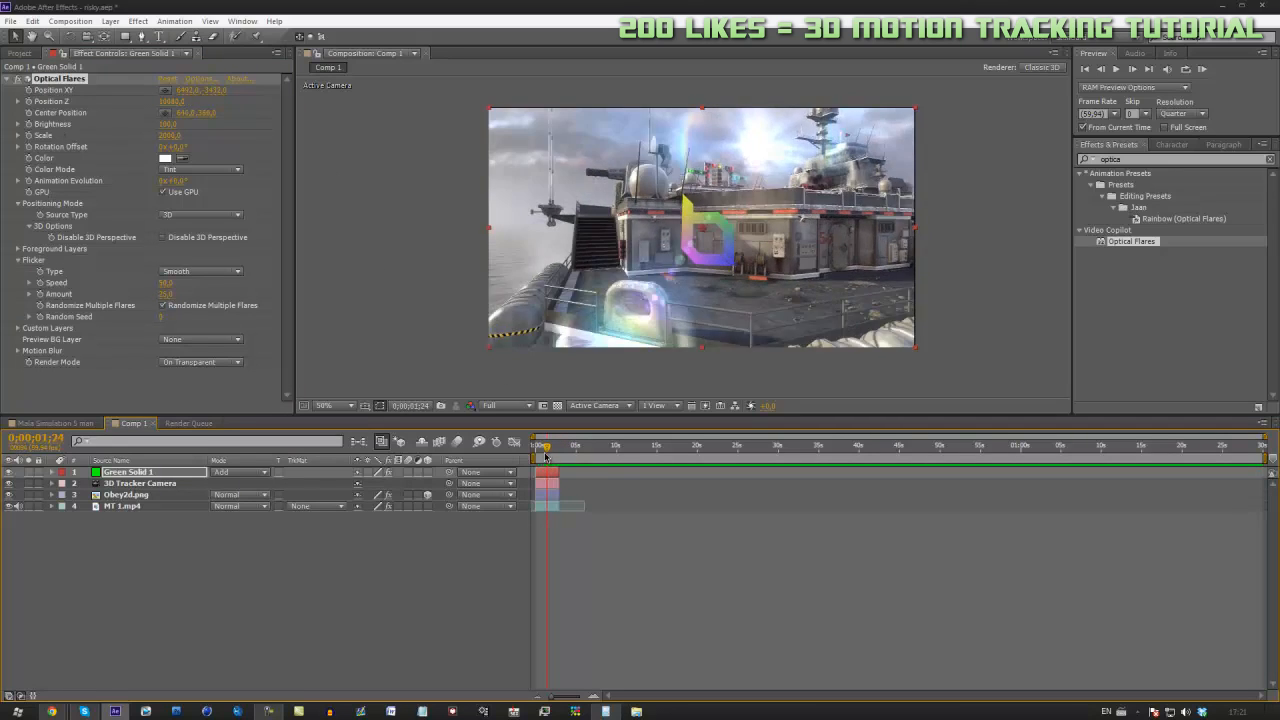
Duplicate the Green Solid 1 flare layer and delete the Optical Flares effect from the copy
left_click(10, 79)
left_click(555, 474)
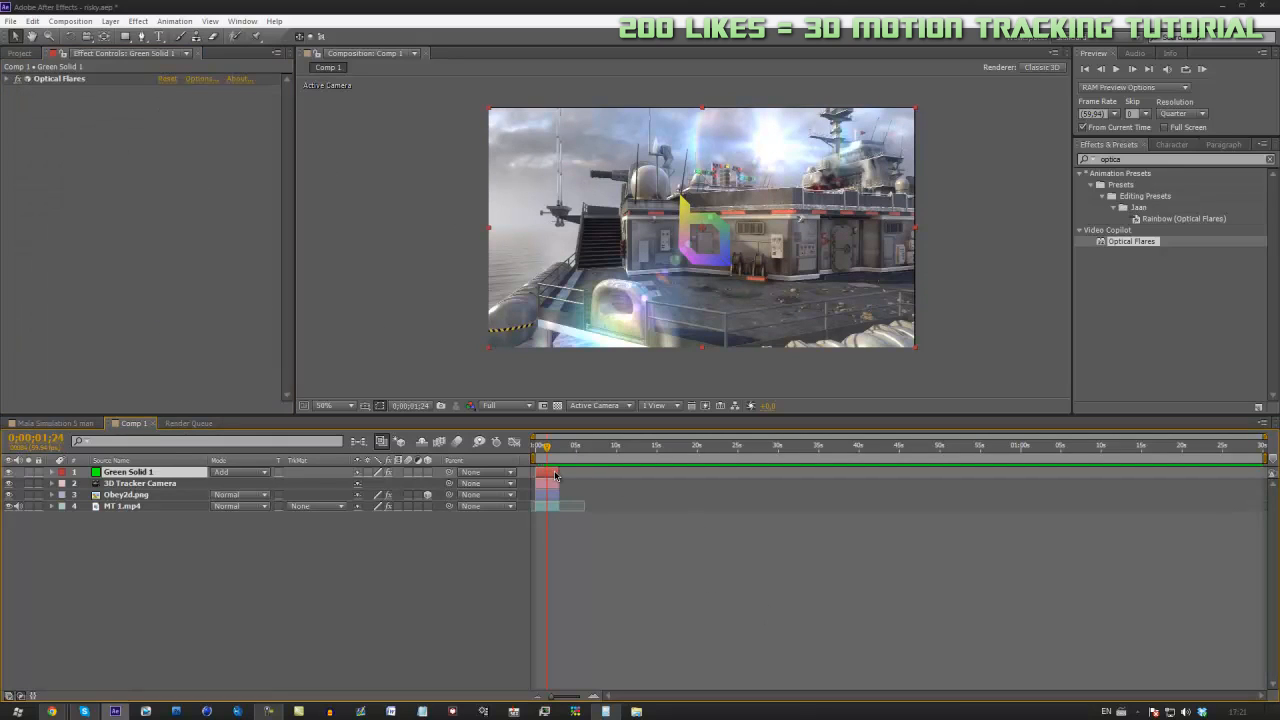
key("ctrl+d")
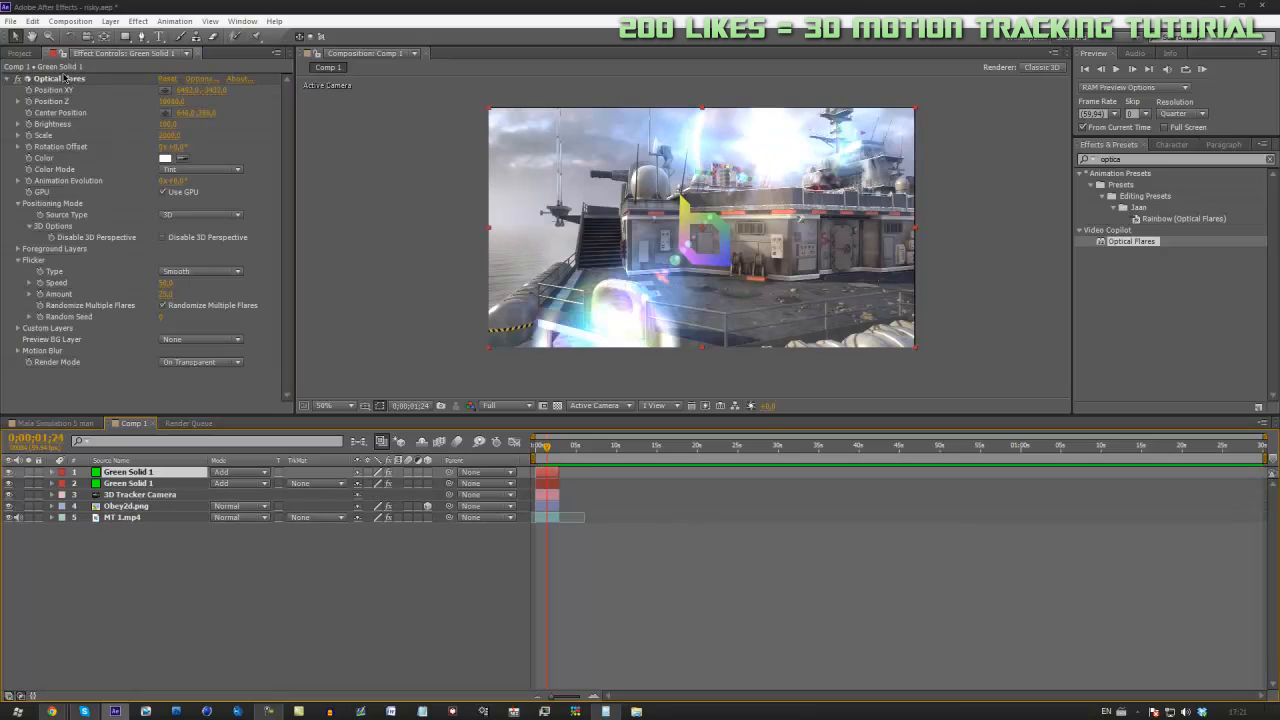
left_click(62, 79)
key("Delete")
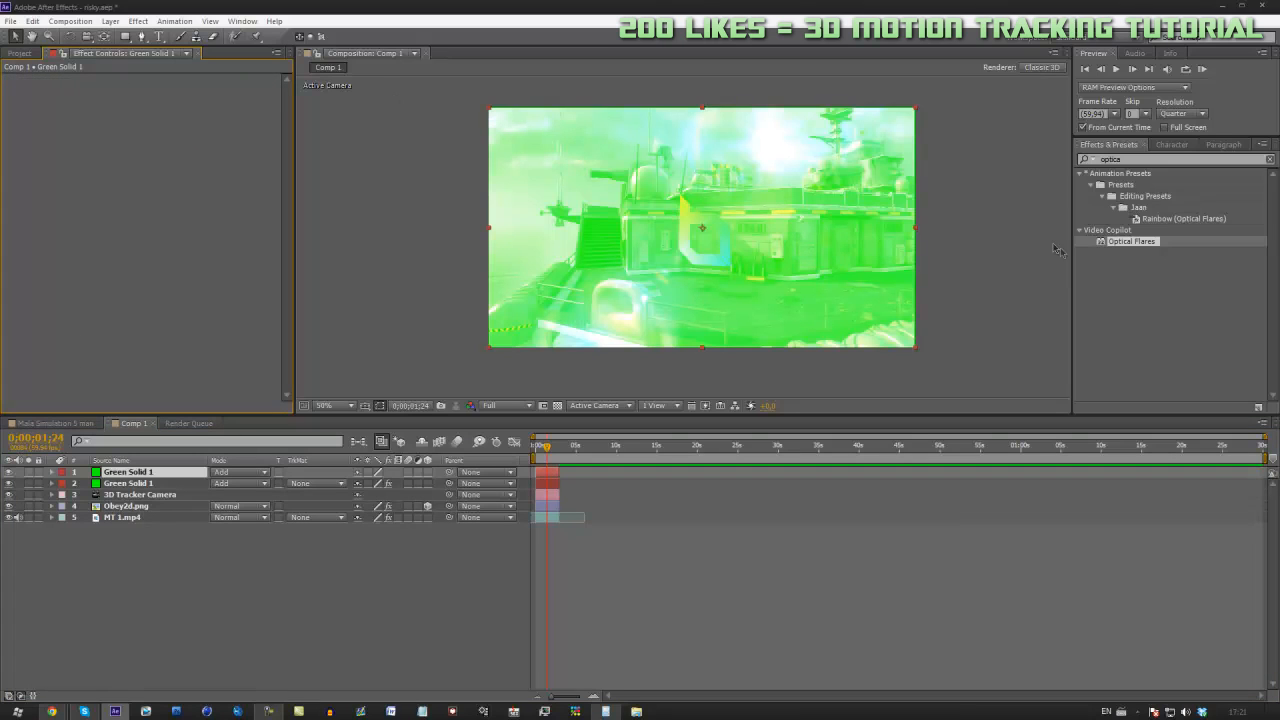
Set the duplicated solid's blending mode to Normal and apply the Particle user preset to it
left_click(244, 473)
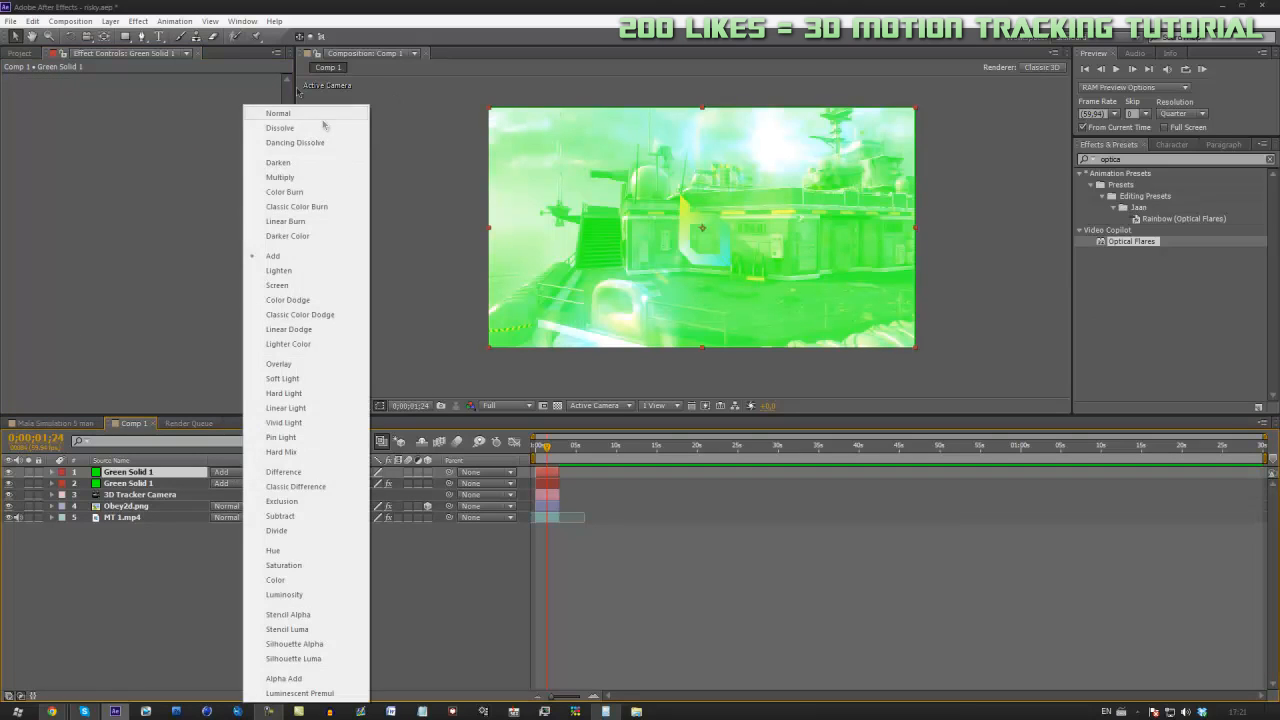
left_click(273, 114)
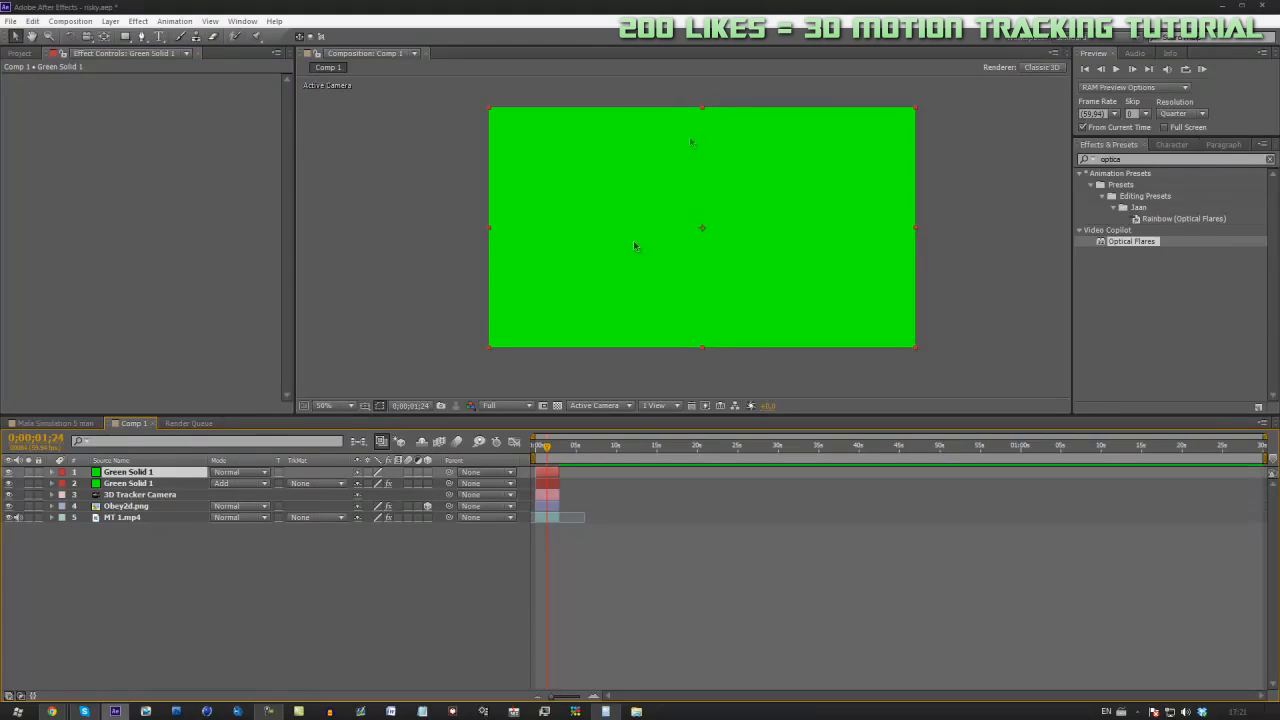
left_click(1143, 160)
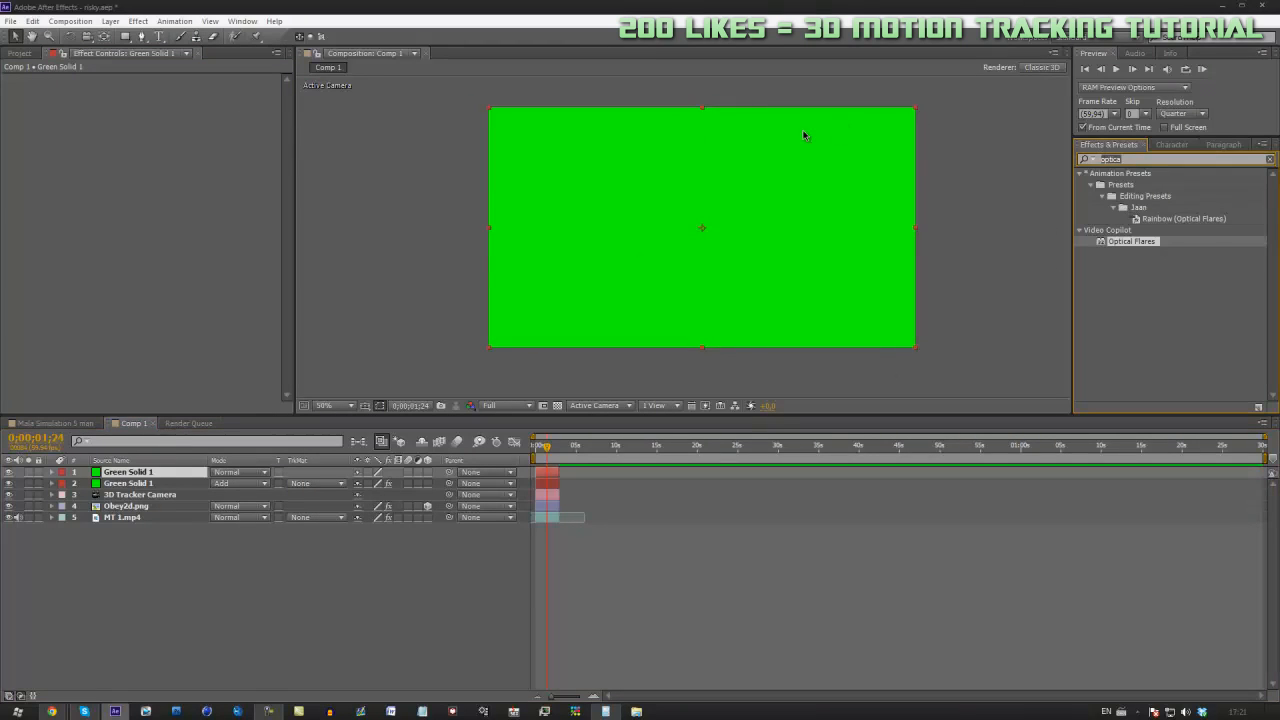
type("part")
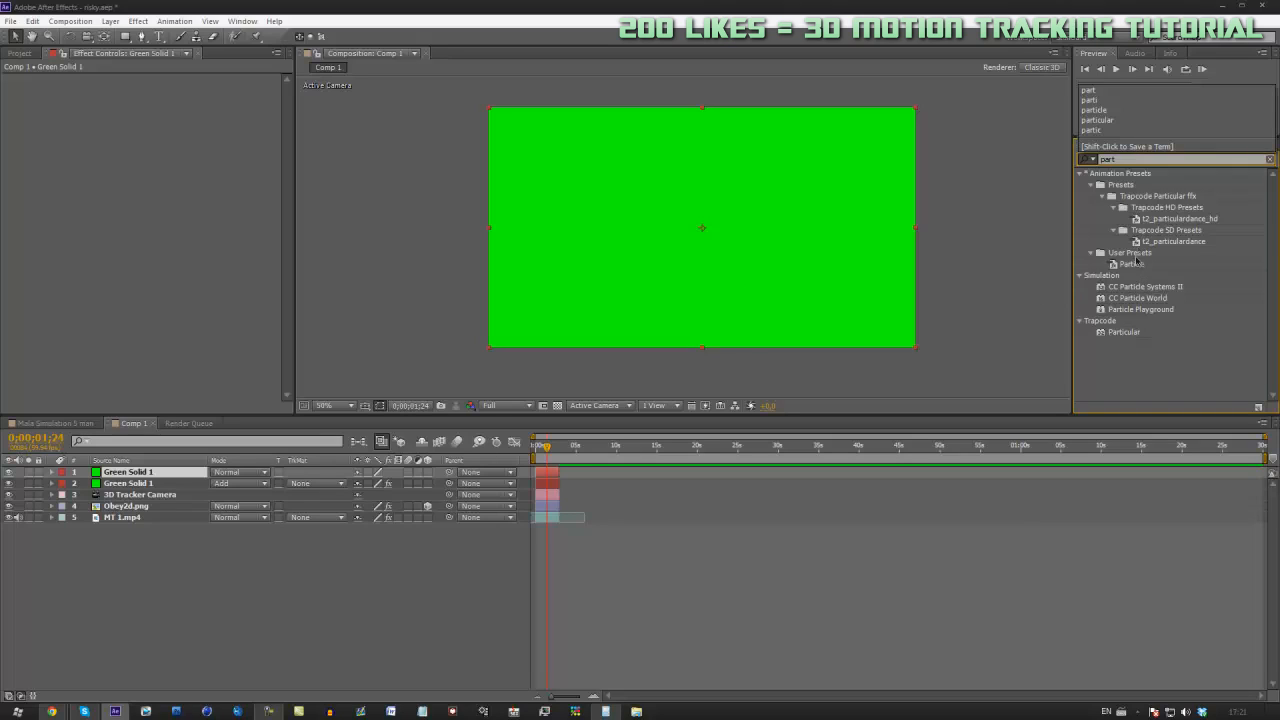
left_click_drag(1133, 264, 552, 477)
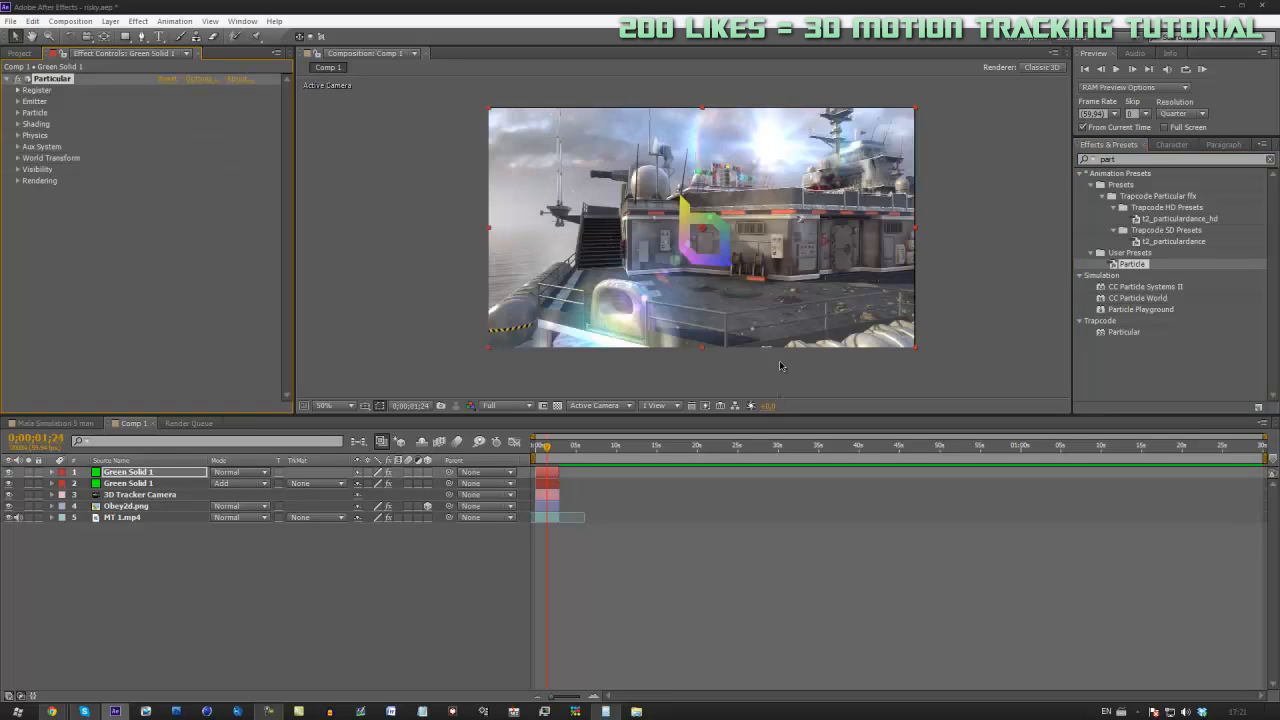
Preview the particles at a later frame and examine Particular's Emitter, Particle and Shading settings
left_click_drag(548, 452, 558, 477)
left_click(21, 105)
scroll(173, 222, "down", 1)
scroll(173, 222, "up", 1)
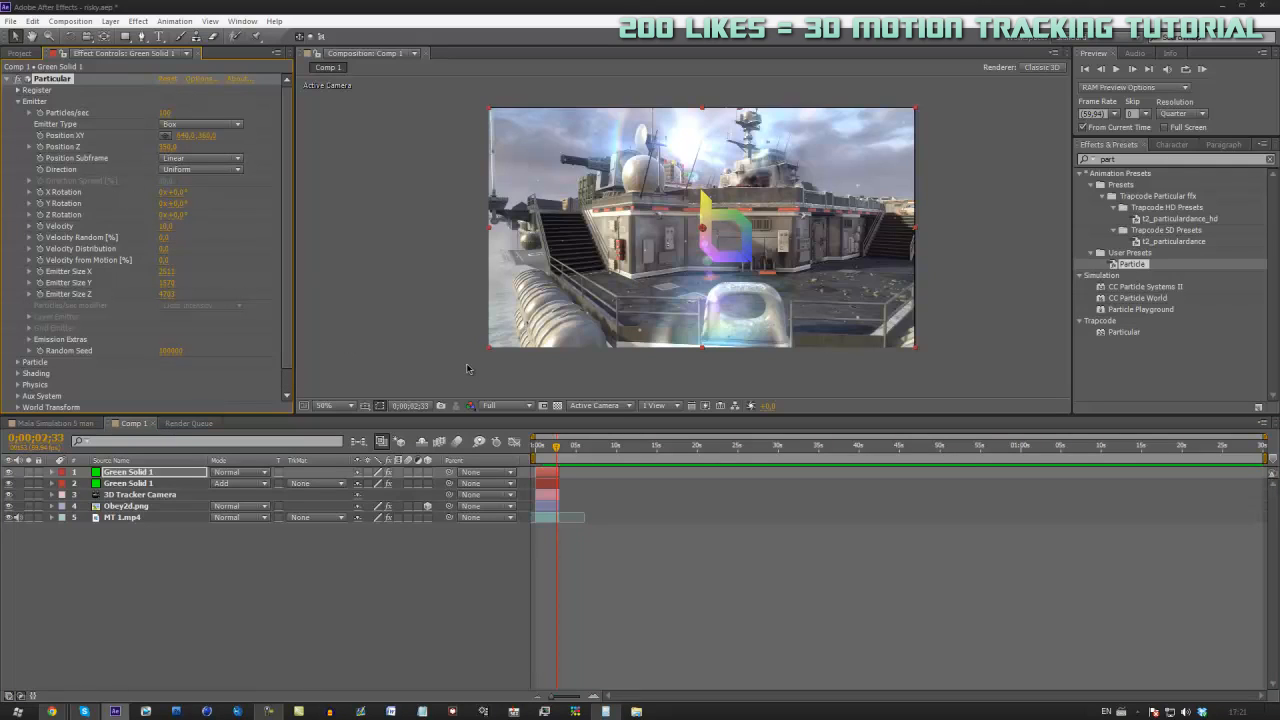
left_click(17, 102)
left_click(18, 113)
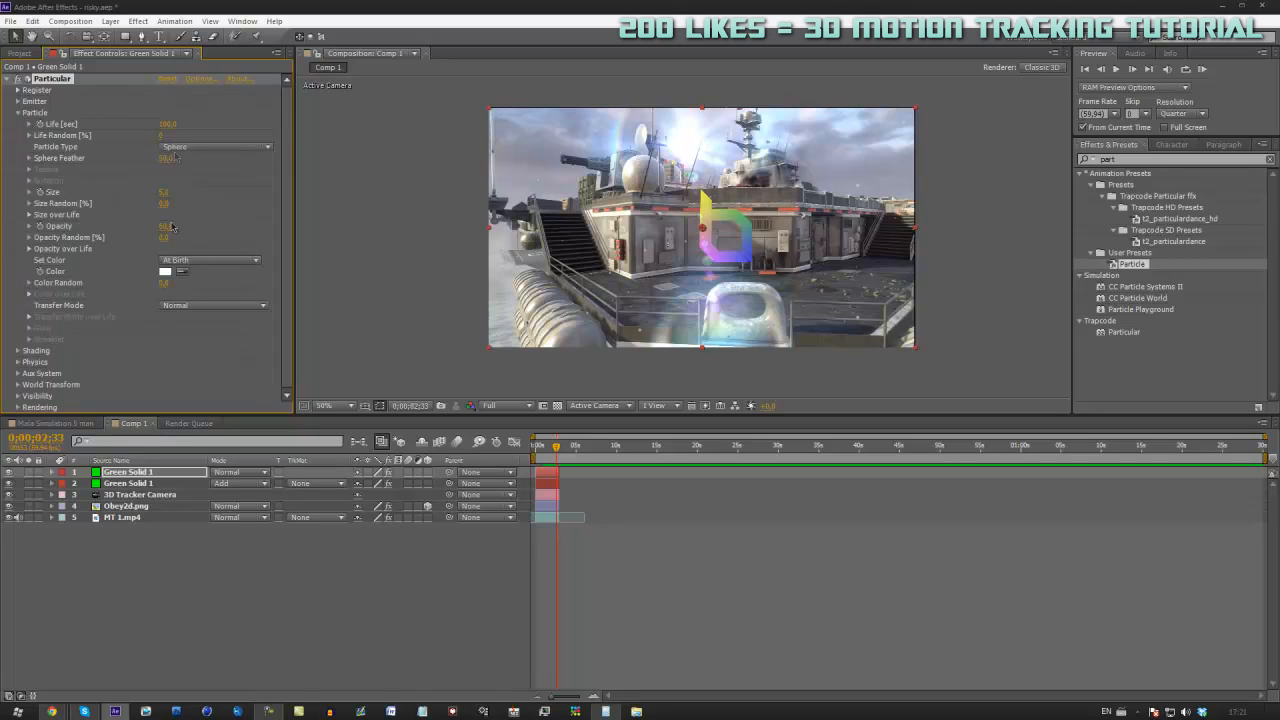
left_click(18, 113)
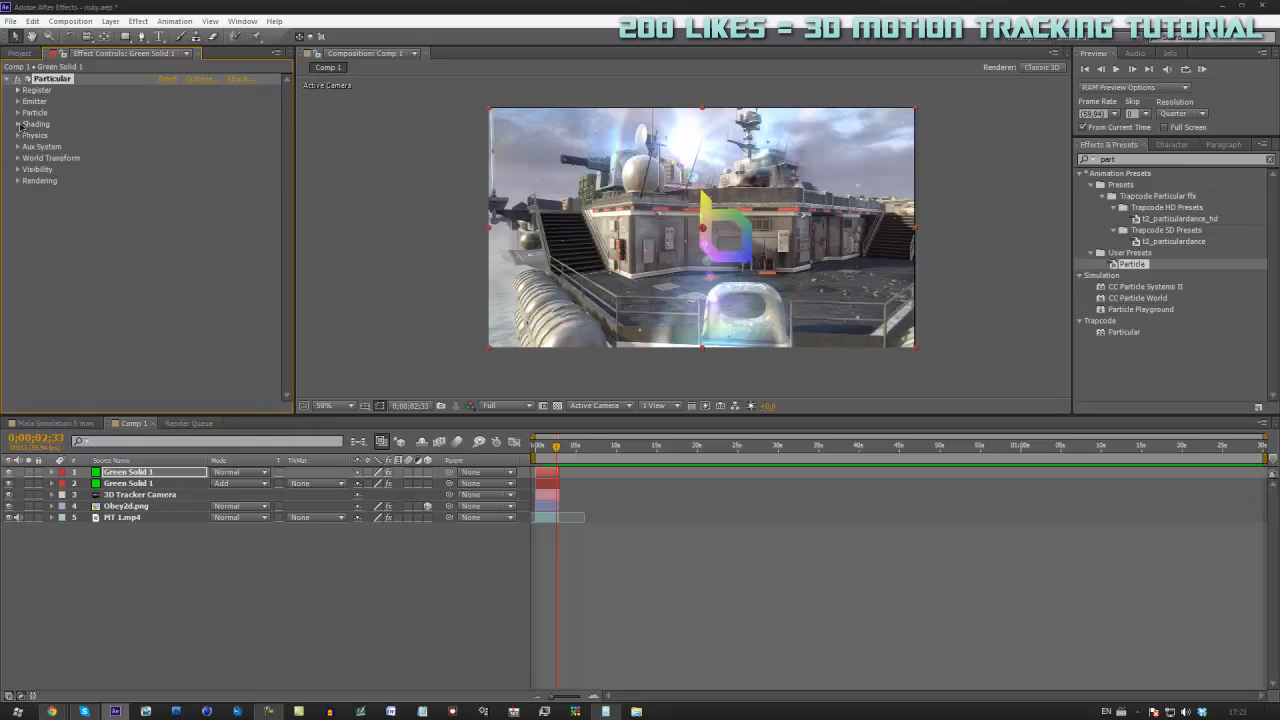
left_click(17, 124)
left_click(17, 124)
left_click(18, 113)
left_click(18, 113)
Try to make the particle solid a 3D layer, and undo the change
left_click(428, 472)
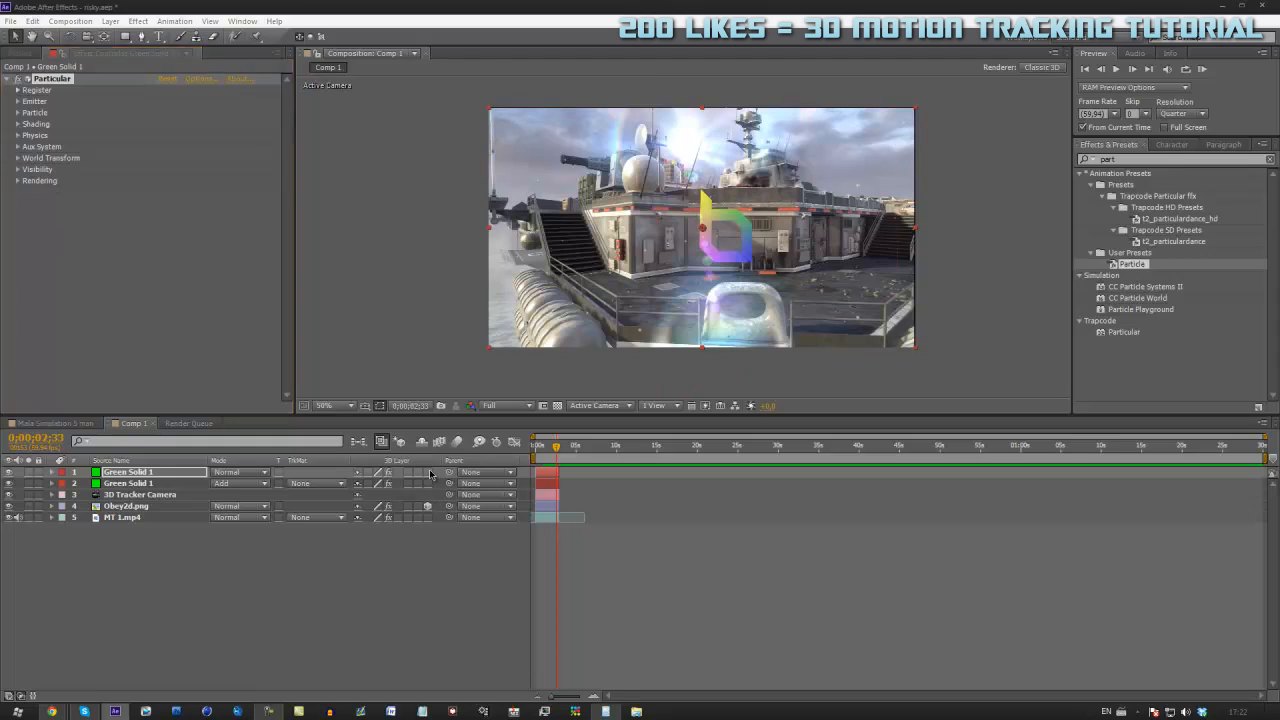
left_click(237, 126)
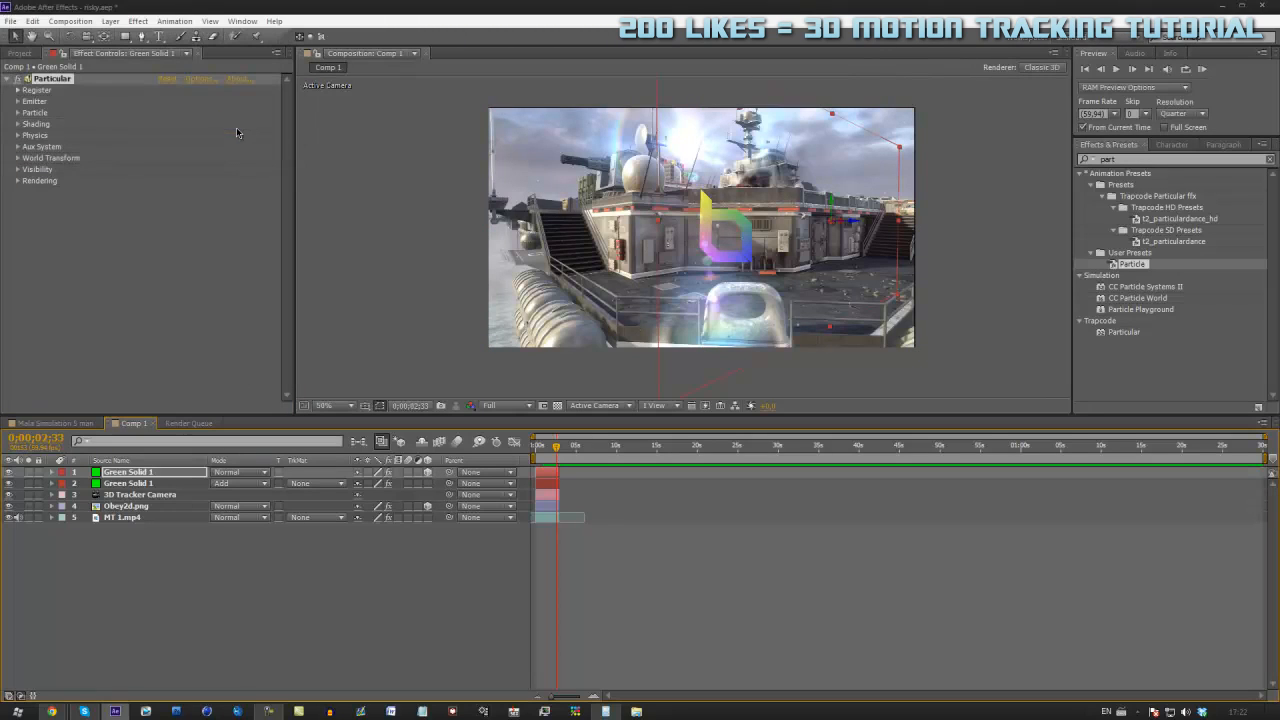
key("ctrl+z")
Set the Particular particle Size to 15 and Opacity to 75 while previewing the particles at different frames
left_click_drag(562, 447, 545, 447)
left_click(17, 113)
left_click_drag(168, 192, 171, 192)
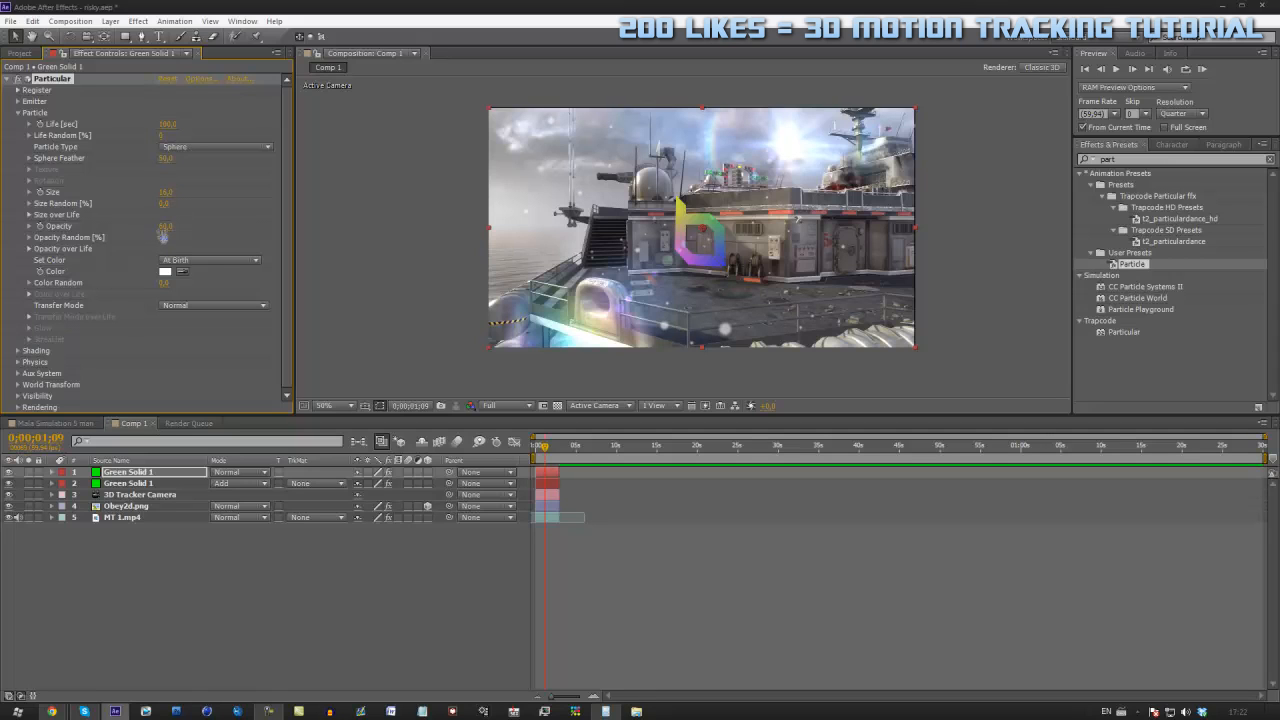
left_click_drag(166, 227, 290, 186)
mouse_move(548, 455)
left_mouse_down()
mouse_move(562, 455)
mouse_move(549, 455)
left_mouse_up()
left_click_drag(167, 193, 169, 193)
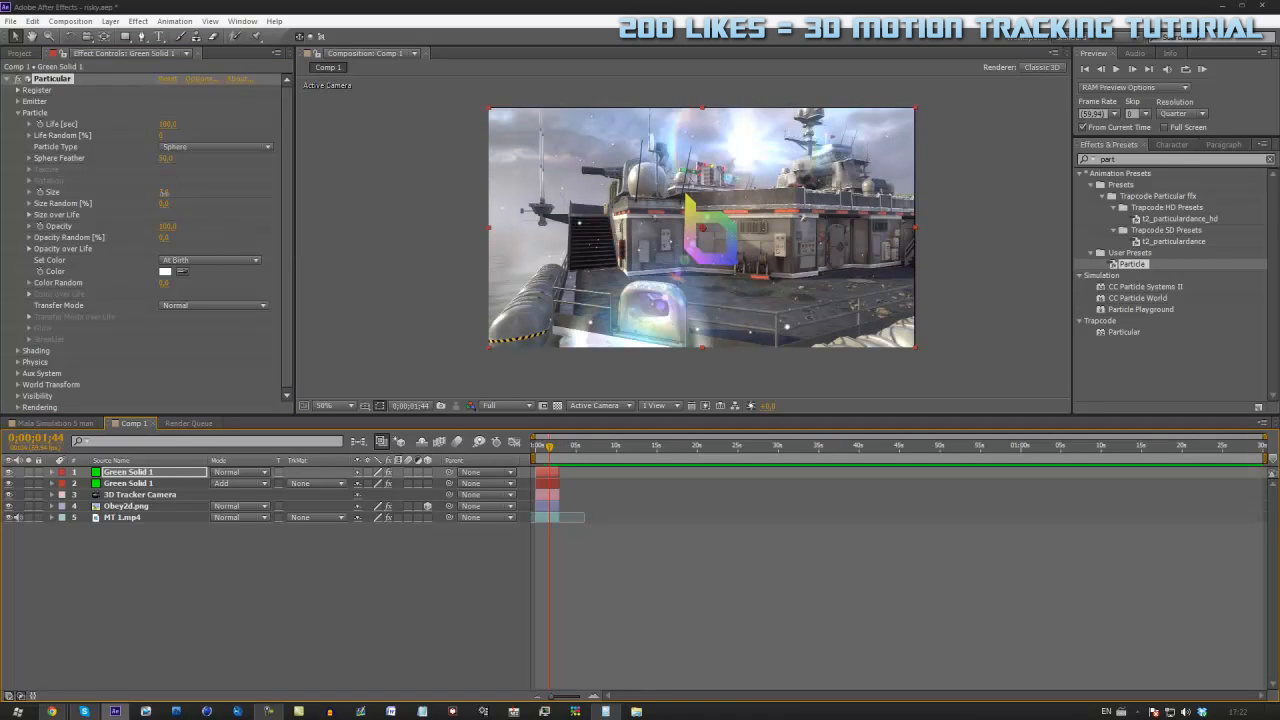
left_click_drag(165, 193, 168, 200)
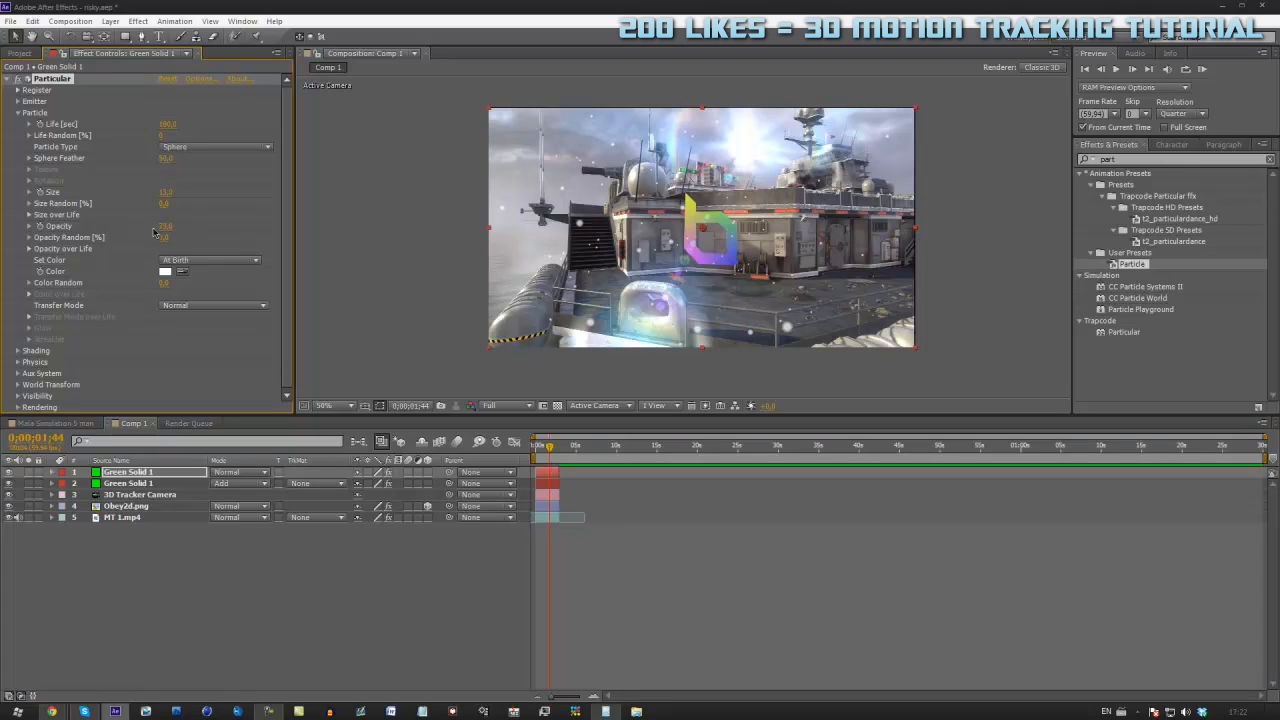
View the particle colour picker and scrub the timeline to check the particles against the tracked footage
left_click(165, 272)
left_click_drag(167, 50, 425, 17)
left_click(308, 52)
mouse_move(551, 448)
left_mouse_down()
mouse_move(543, 459)
mouse_move(561, 461)
mouse_move(550, 472)
left_mouse_up()
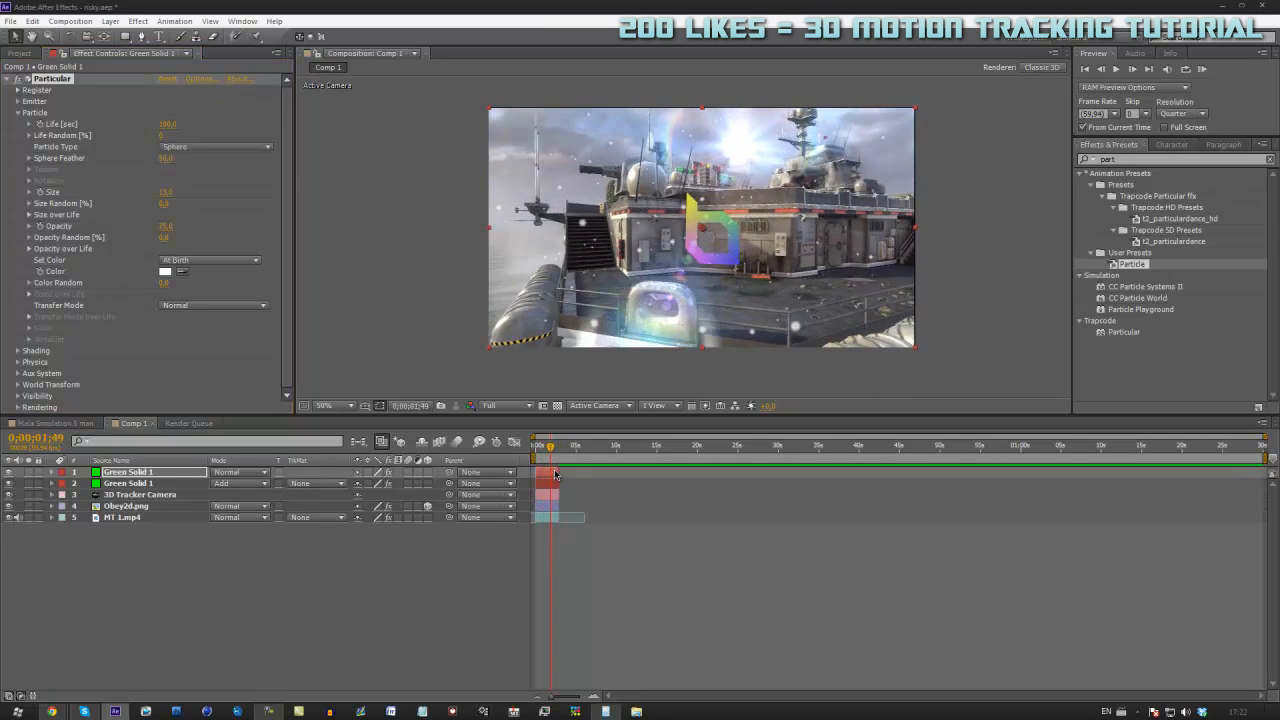
left_click(666, 560)
mouse_move(550, 455)
left_mouse_down()
mouse_move(539, 457)
mouse_move(547, 468)
left_mouse_up()
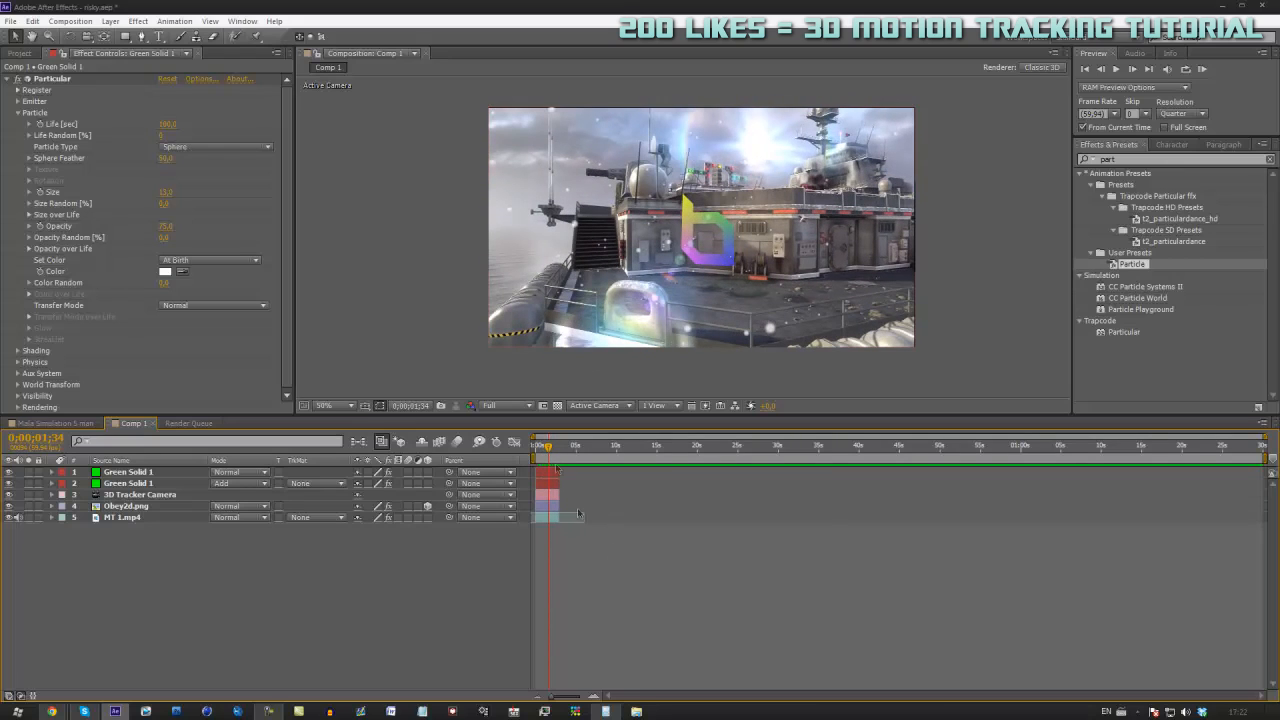
Add a new adjustment layer above all layers in Comp 1
right_click(630, 585)
left_click(598, 572)
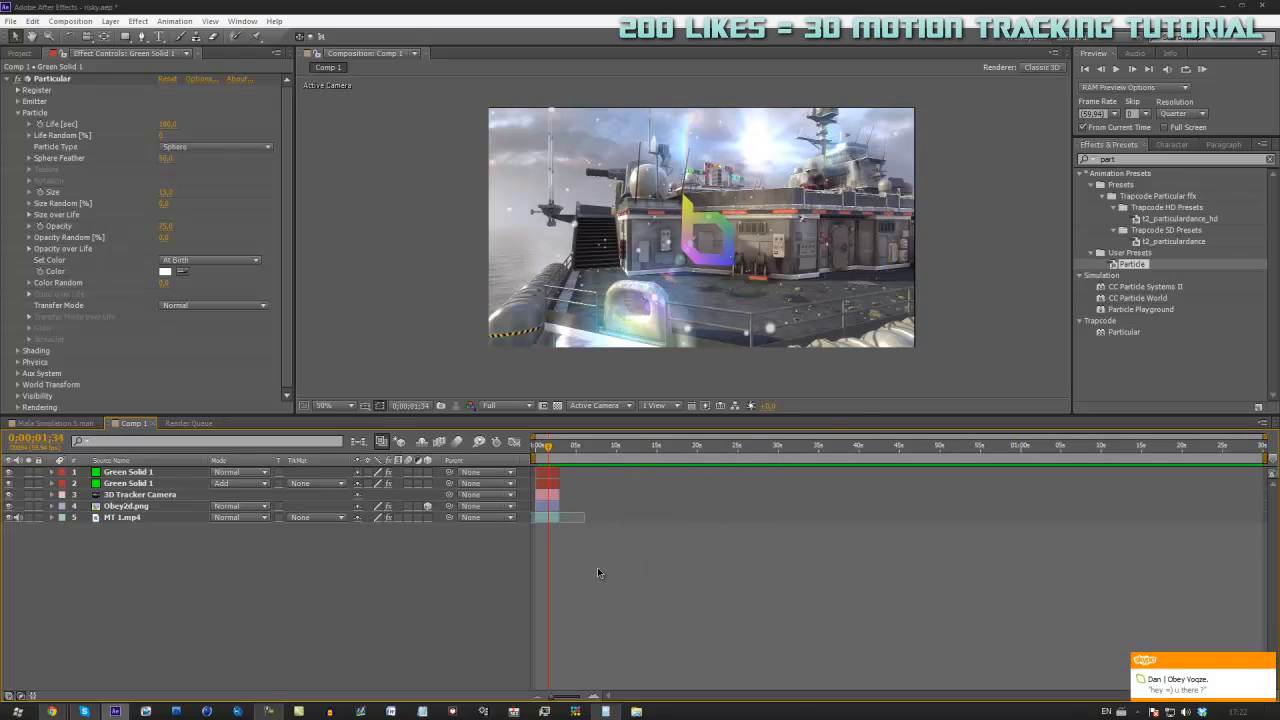
right_click(586, 565)
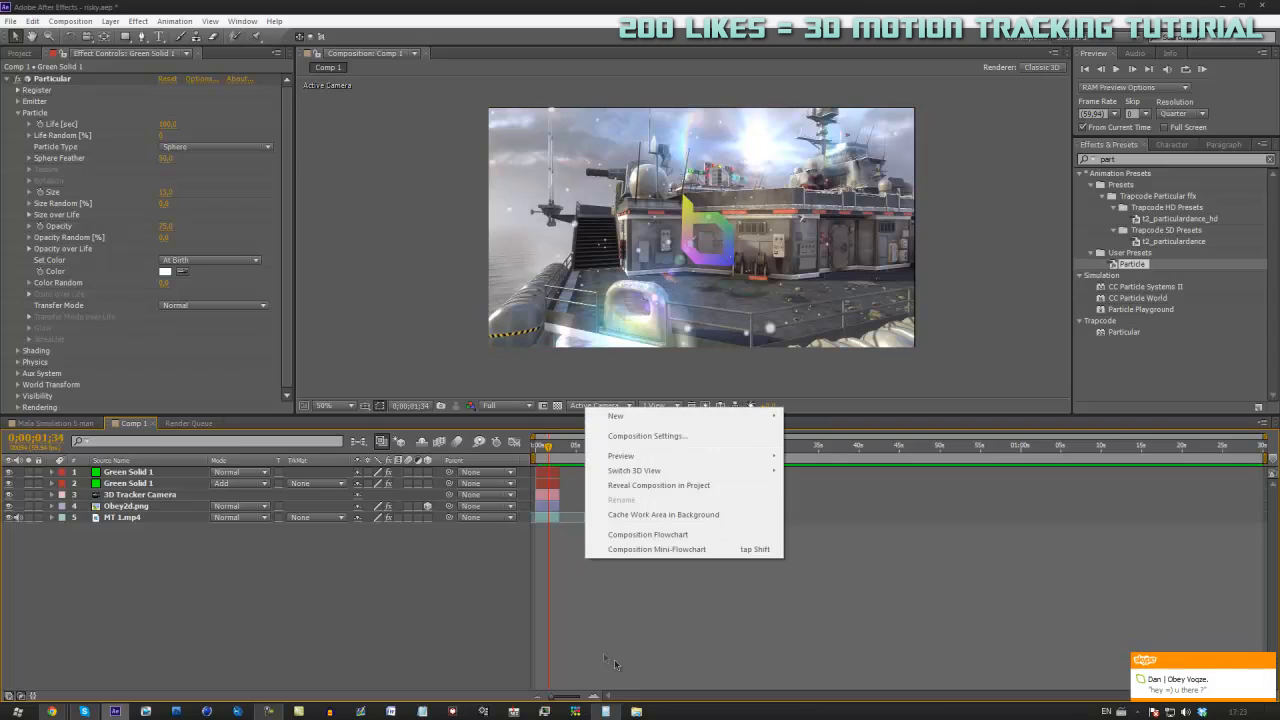
left_click(605, 616)
right_click(617, 432)
mouse_move(675, 441)
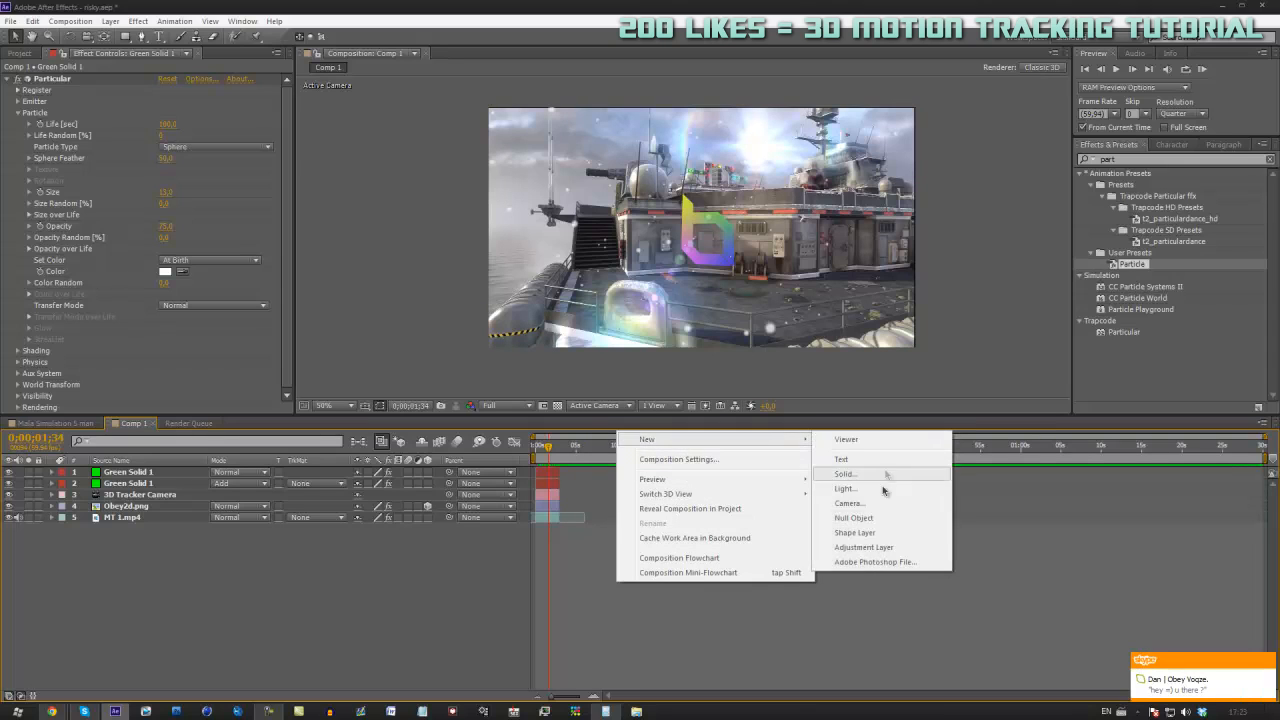
left_click(885, 548)
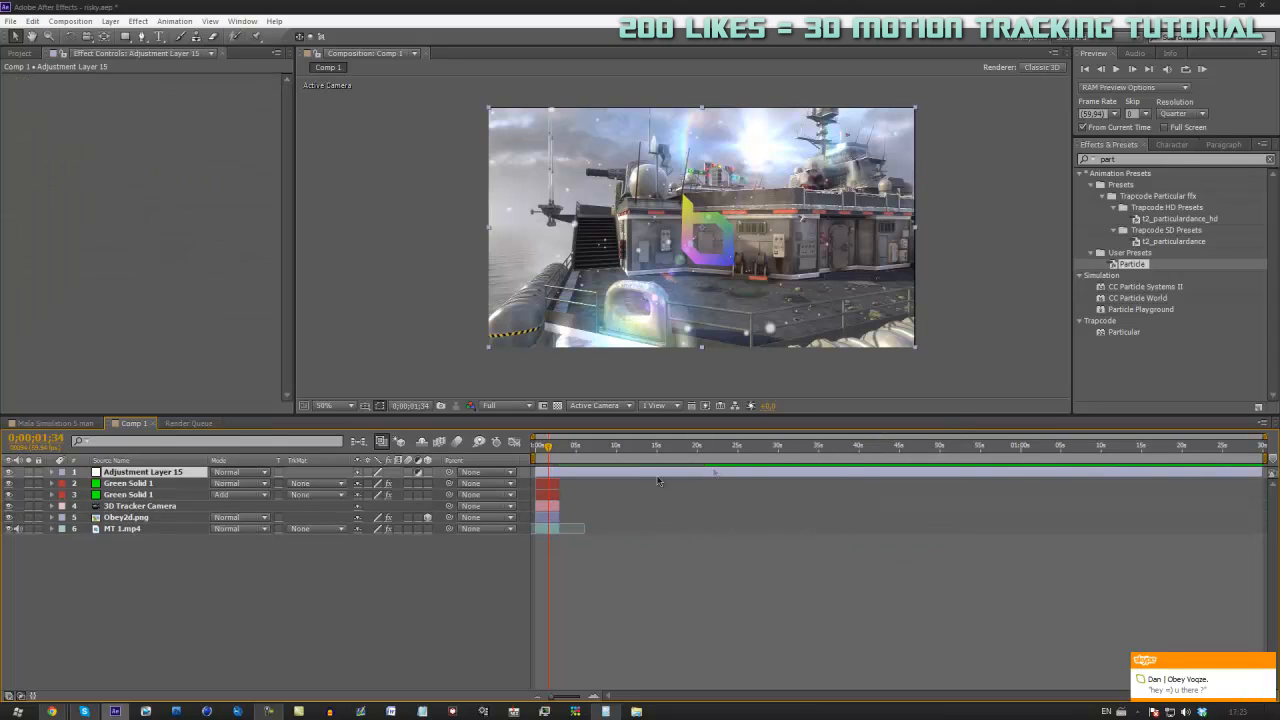
Trim the adjustment layer's out point to the end of the footage, at about 0;00;02;58
left_click(560, 452)
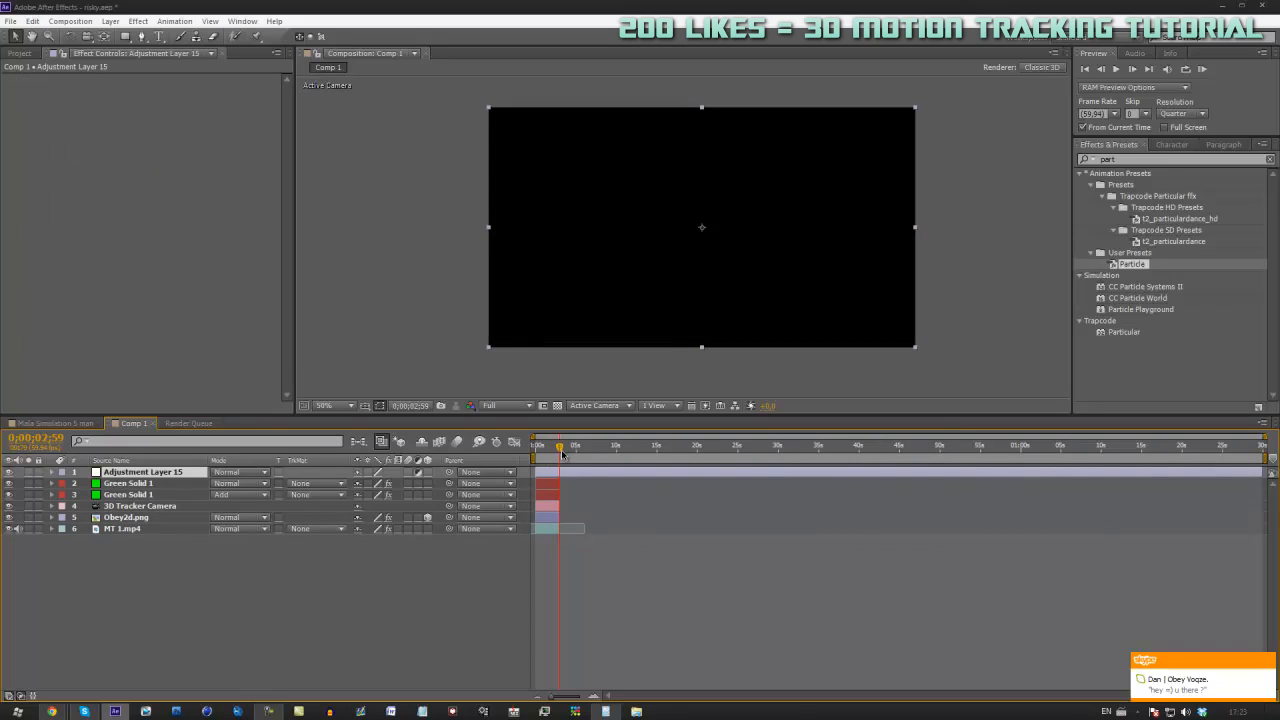
key("Page_Up")
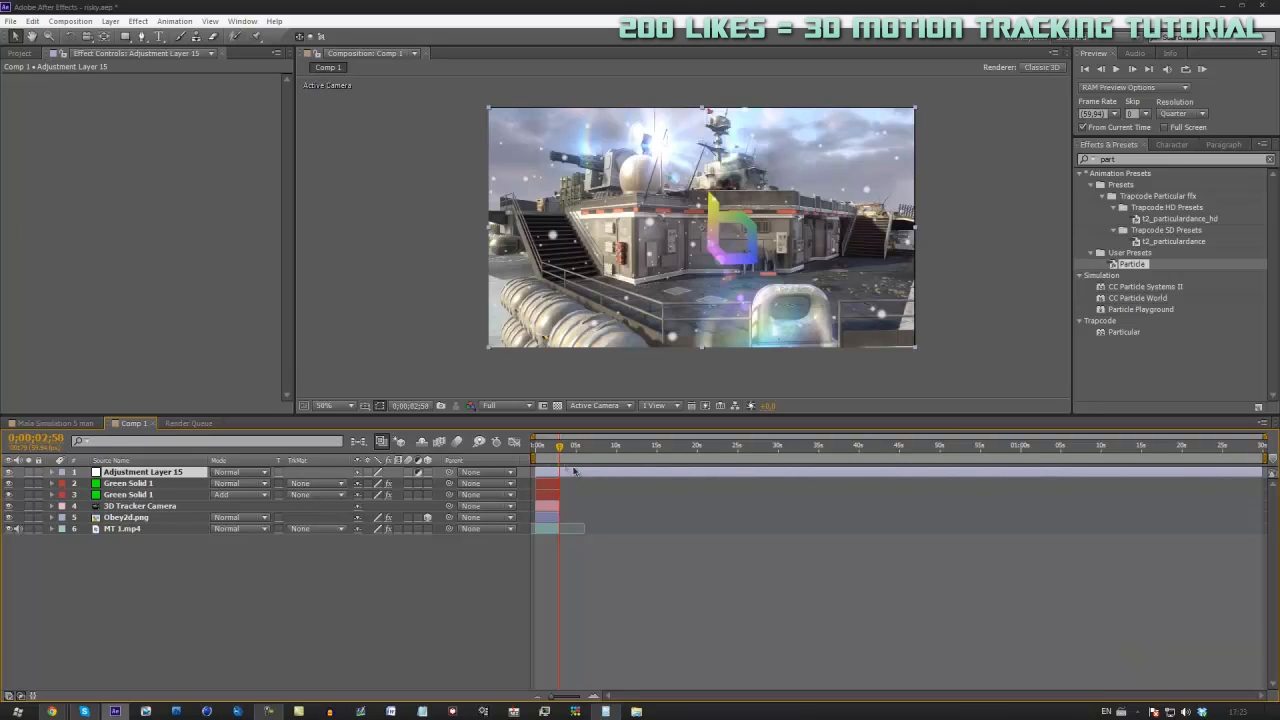
left_click_drag(1260, 478, 560, 476)
Find the Gaussian Blur effect and apply it to the adjustment layer
left_click_drag(1146, 160, 852, 165)
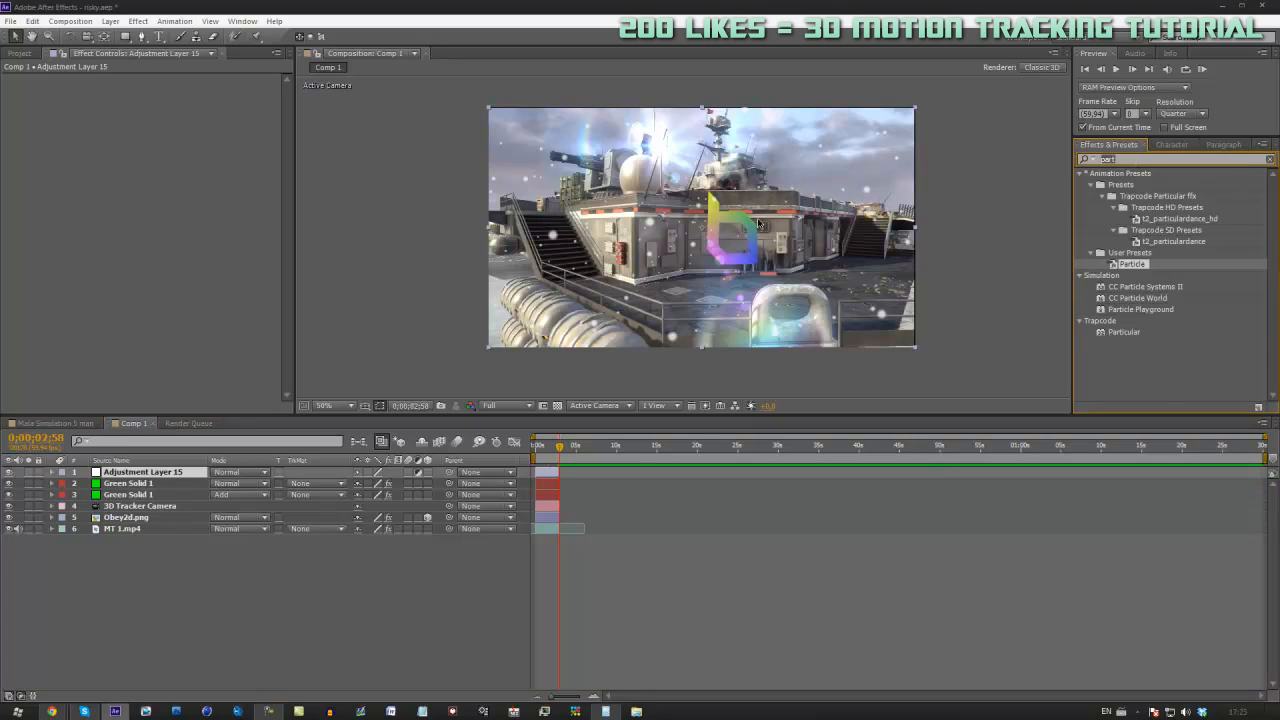
type("gauss")
left_click_drag(1168, 192, 594, 466)
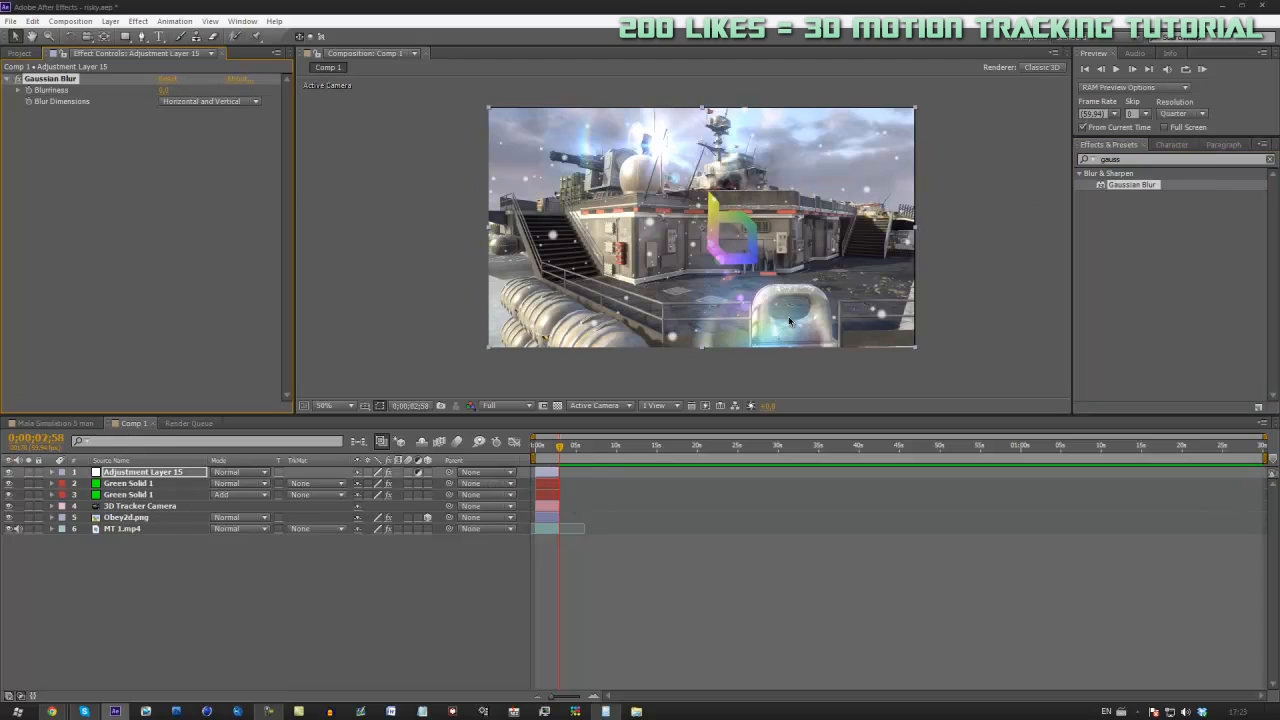
View a frame of the Mala Simulation 5 man composition as a reference, return to Comp 1 and scrub its footage
left_click(55, 423)
left_click(657, 447)
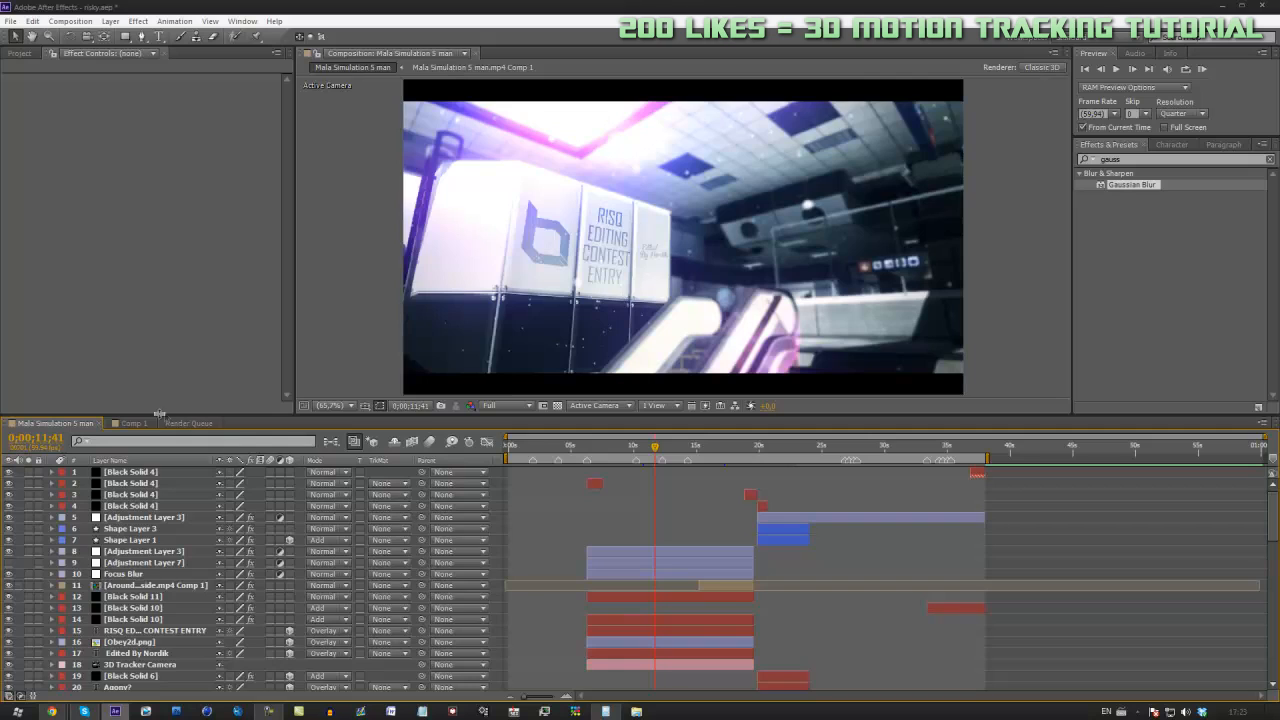
left_click(130, 423)
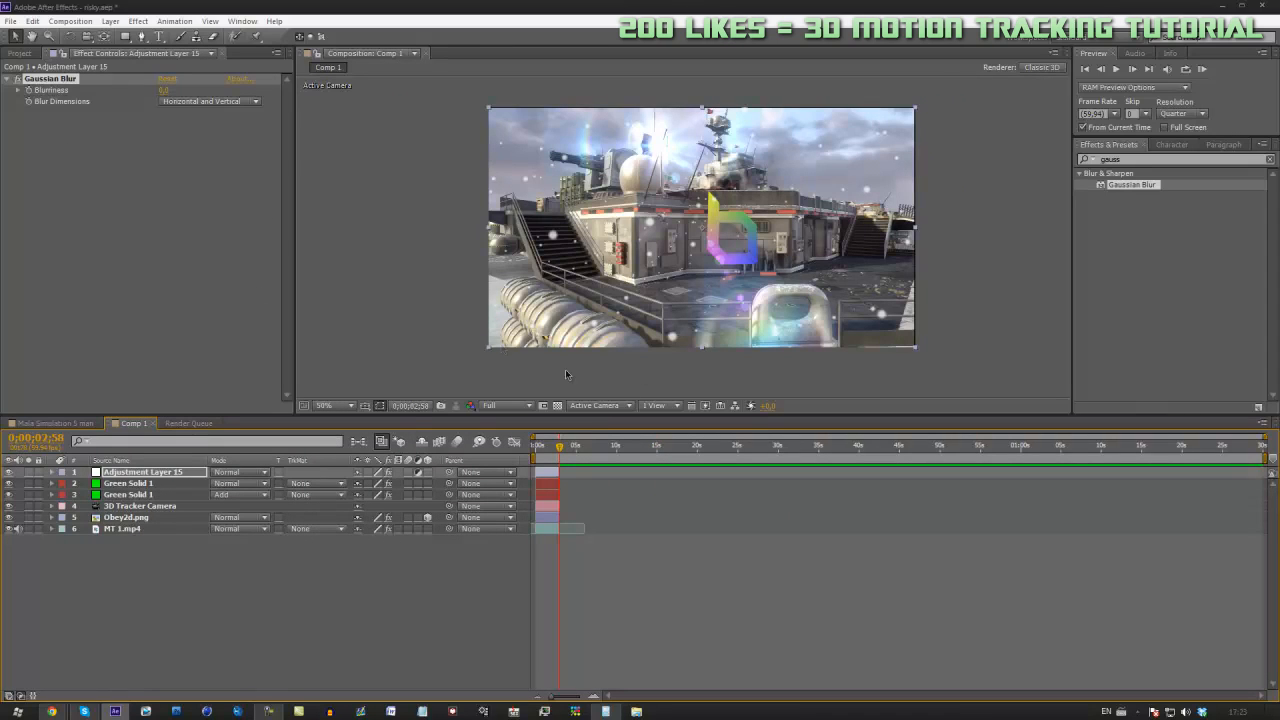
left_click_drag(559, 446, 553, 446)
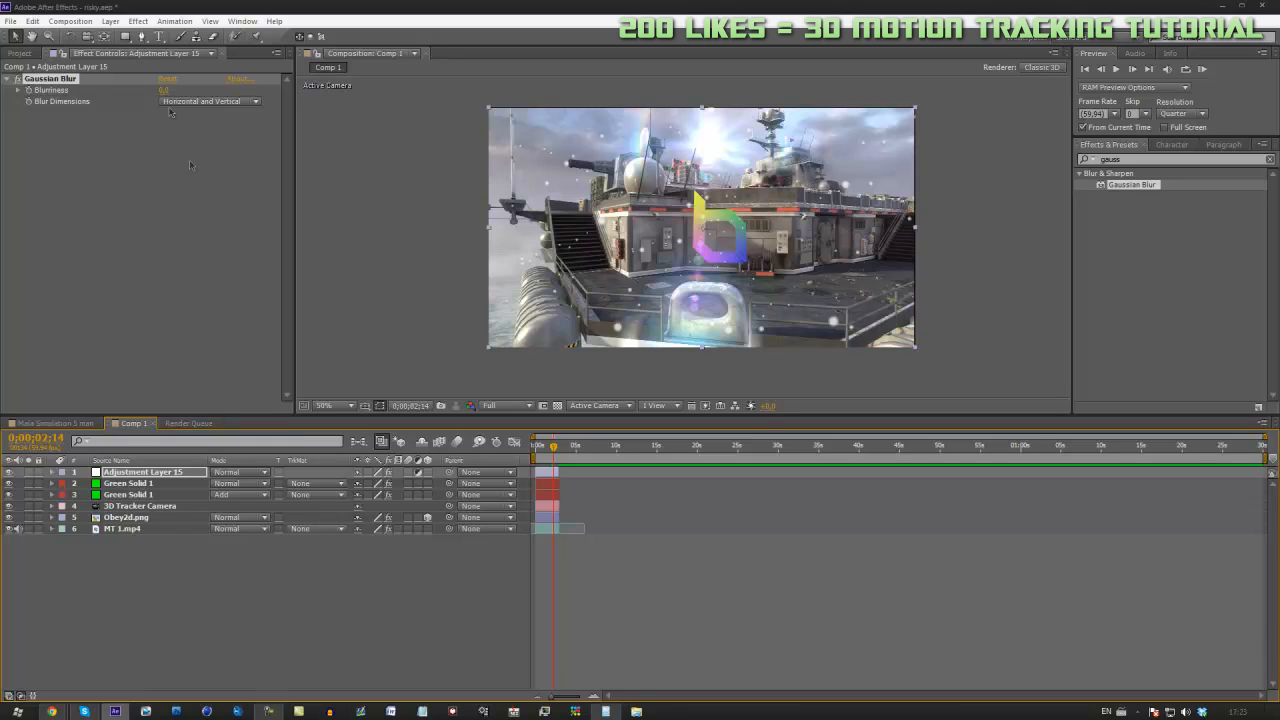
Draw a closed Pen mask at 0;00;00;00 on the adjustment layer around the foreground deck edge and the area beyond the railing
left_click(540, 450)
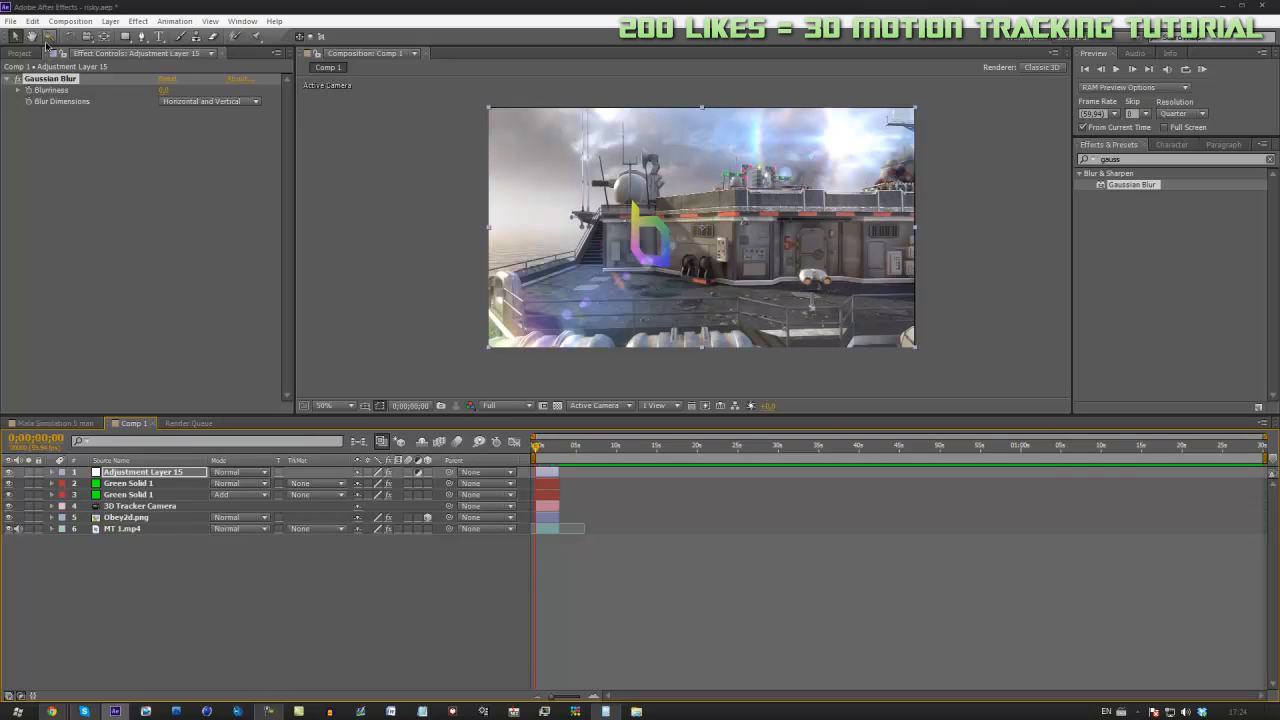
left_click(141, 36)
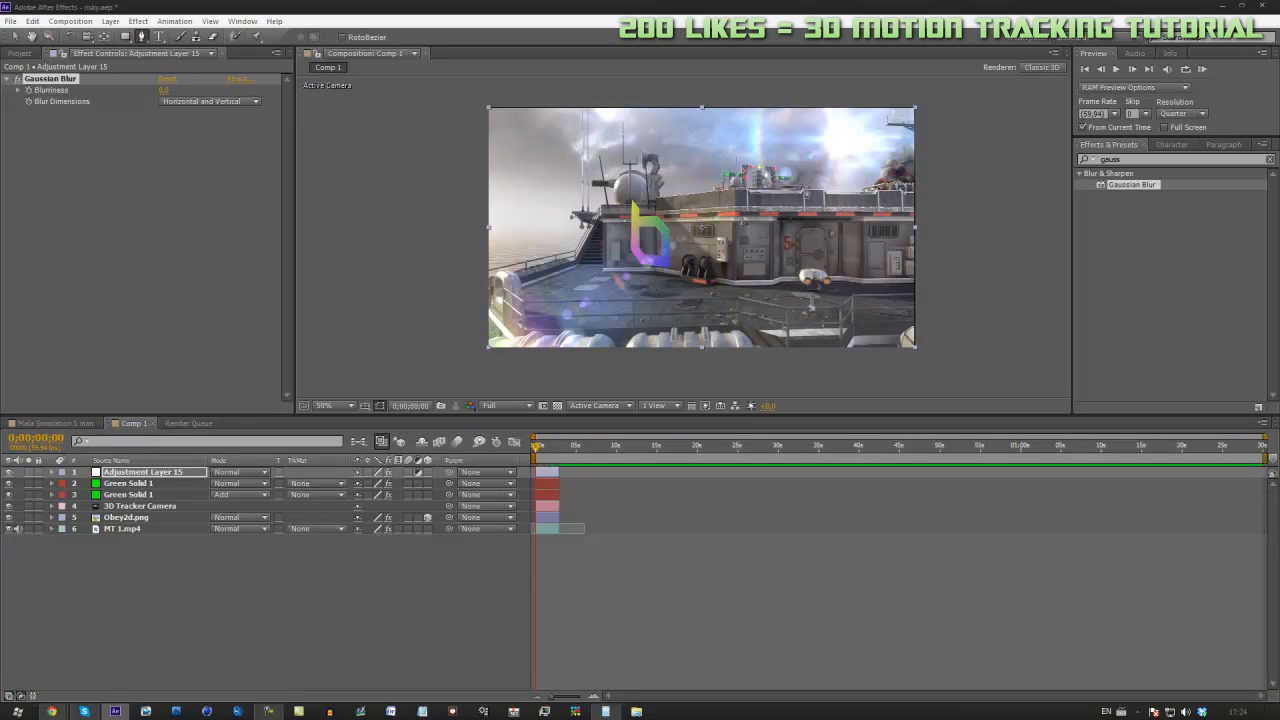
left_click(936, 293)
left_click(847, 293)
left_click(822, 306)
left_click(783, 305)
left_click(732, 302)
left_click(712, 298)
left_click(651, 299)
left_click(521, 312)
left_click(513, 293)
left_click(540, 265)
left_click(580, 255)
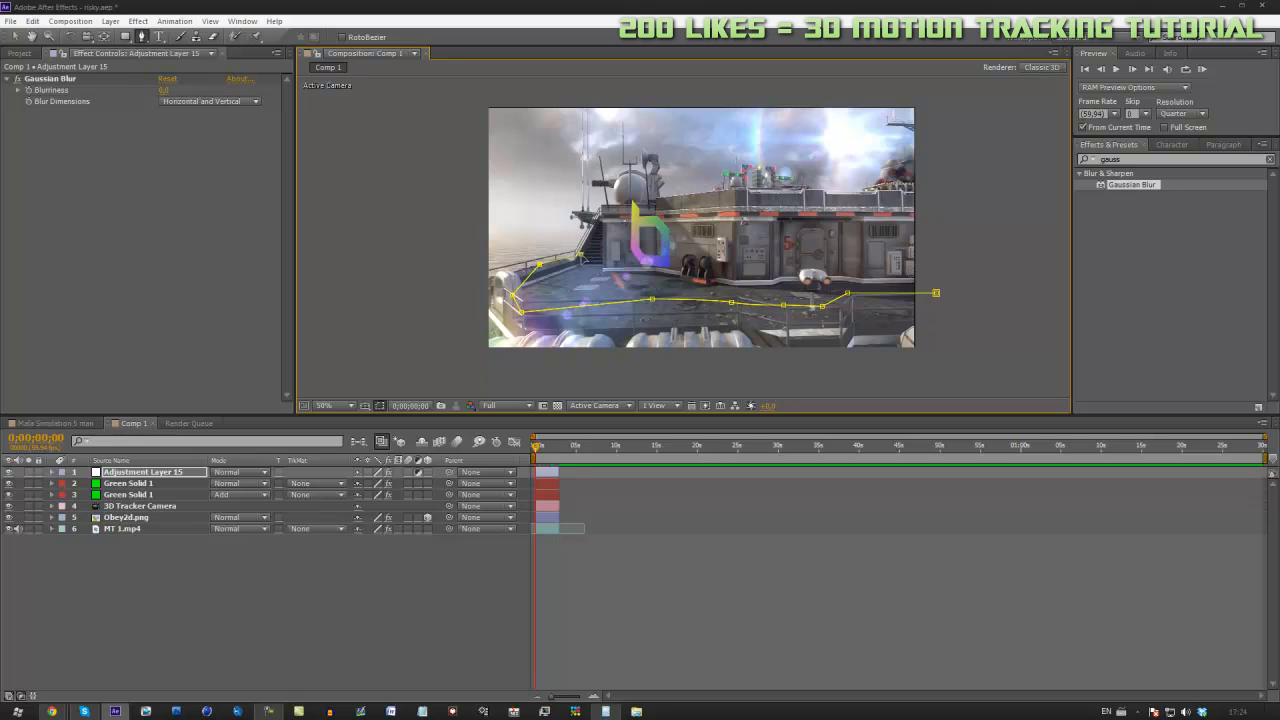
left_click(602, 216)
left_click(504, 194)
left_click(405, 241)
left_click(417, 374)
left_click(714, 380)
left_click(966, 369)
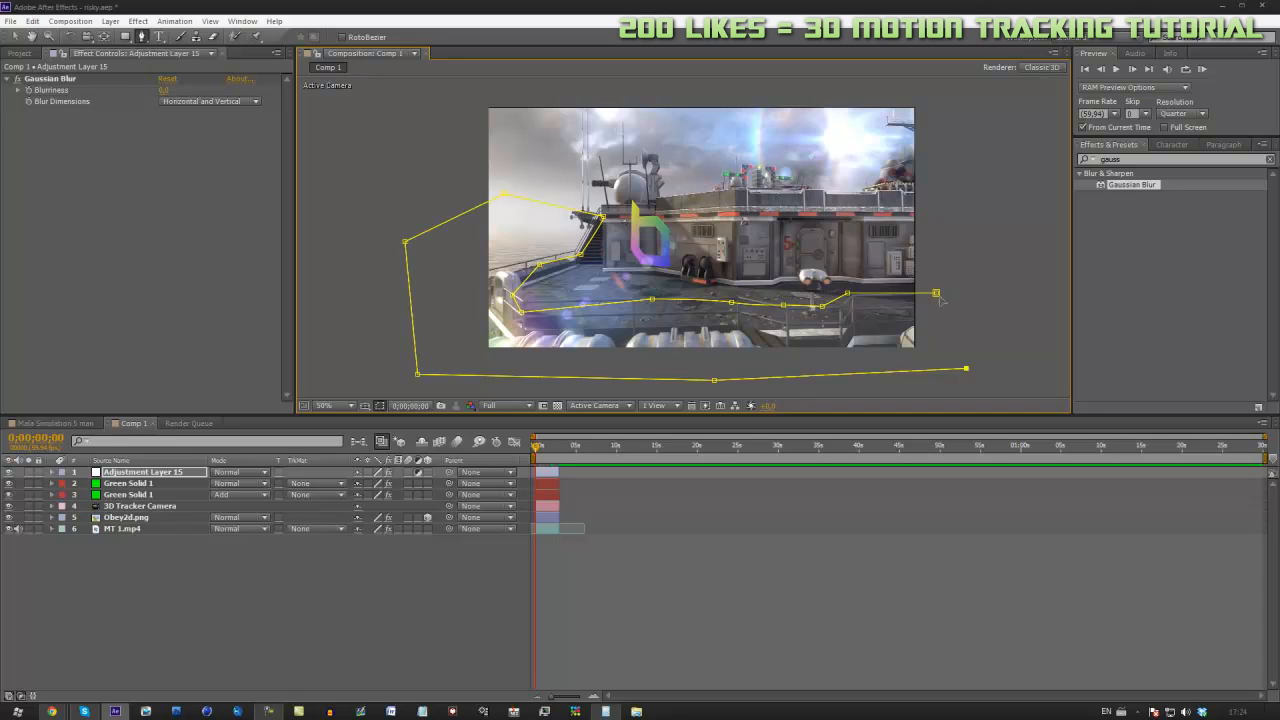
left_click(937, 294)
Reveal the adjustment layer's Mask 1 properties and start keyframing Mask Path at the first frame
left_click(52, 472)
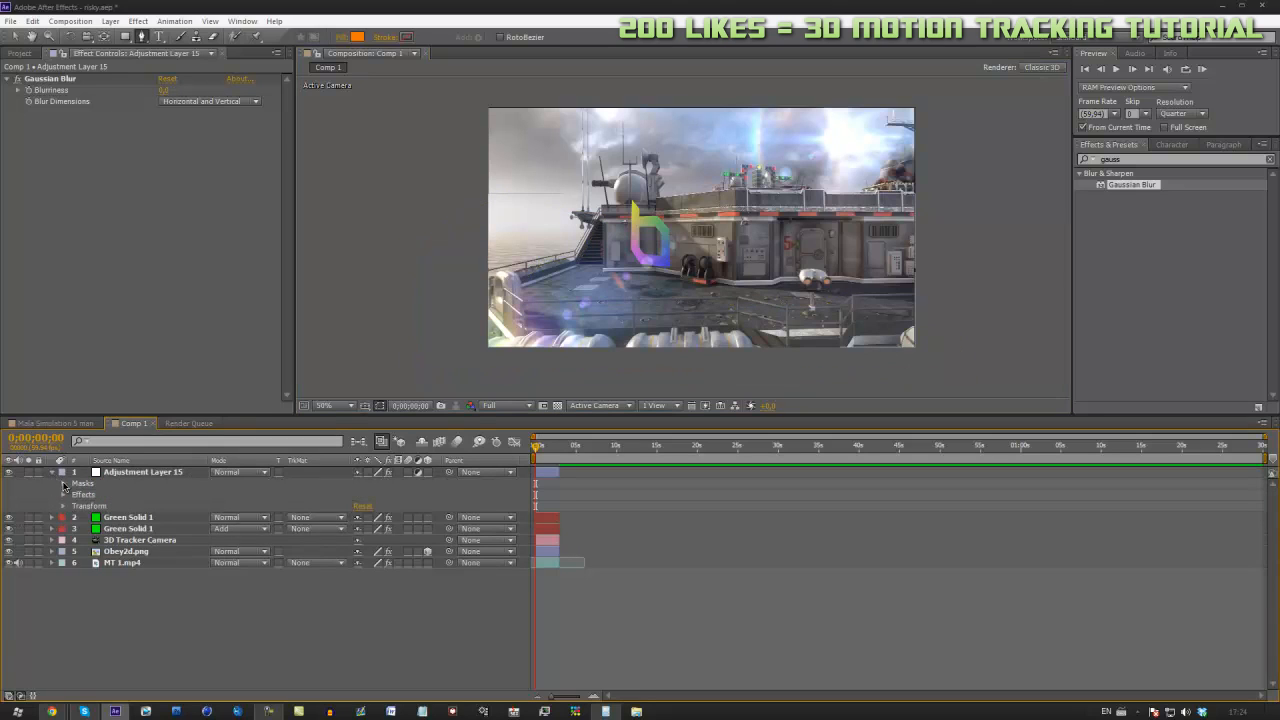
left_click(63, 483)
left_click(98, 494)
left_click(75, 495)
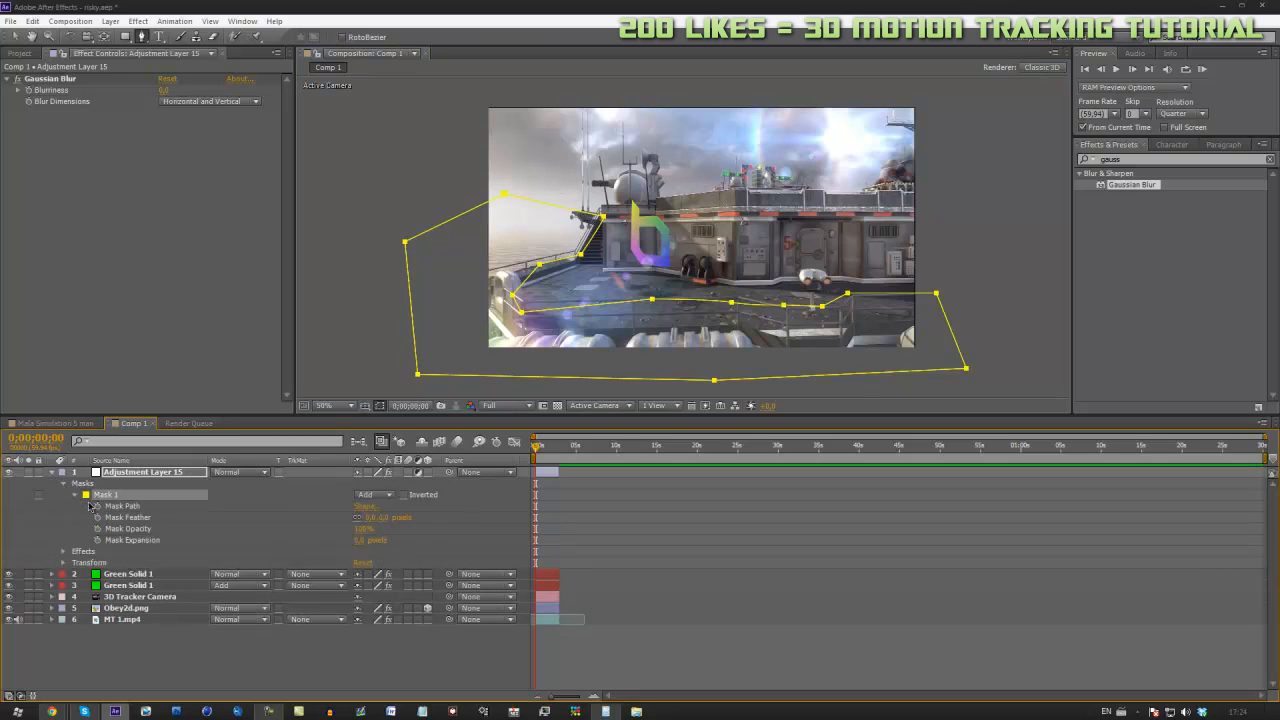
left_click(98, 506)
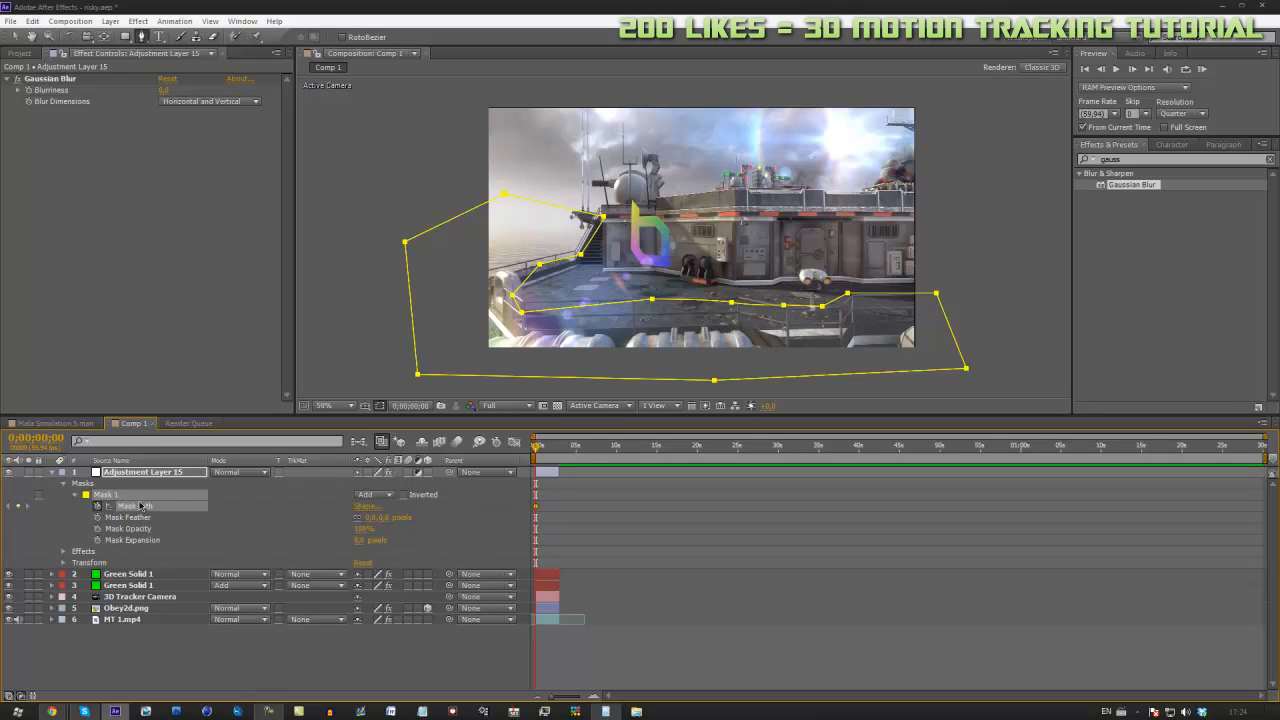
Reshape Mask 1 at 0;00;00;30 by moving its points along the deck edge to follow the footage
left_click_drag(539, 447, 544, 447)
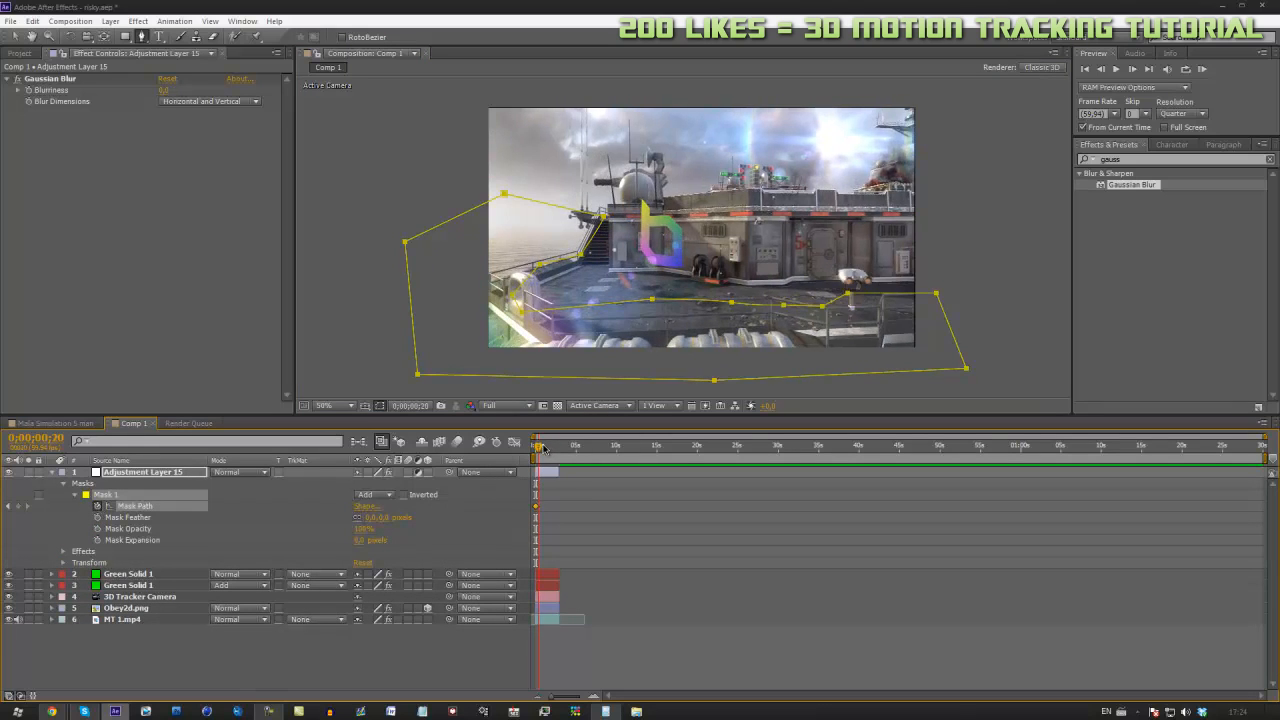
left_click(119, 518)
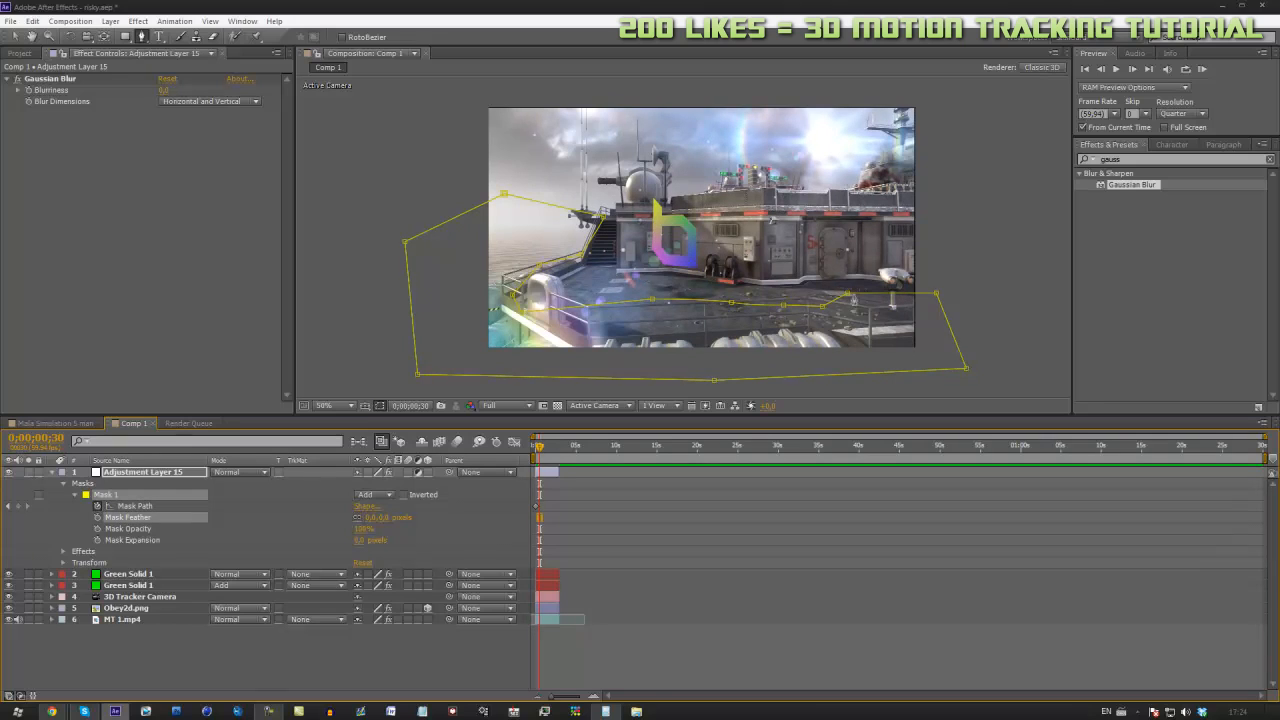
left_click_drag(938, 296, 957, 303)
left_click_drag(822, 305, 808, 296)
Return to the first frame, set the Gaussian Blur Blurriness to 4.2 and deselect the layer to check the result
left_click_drag(541, 455, 532, 473)
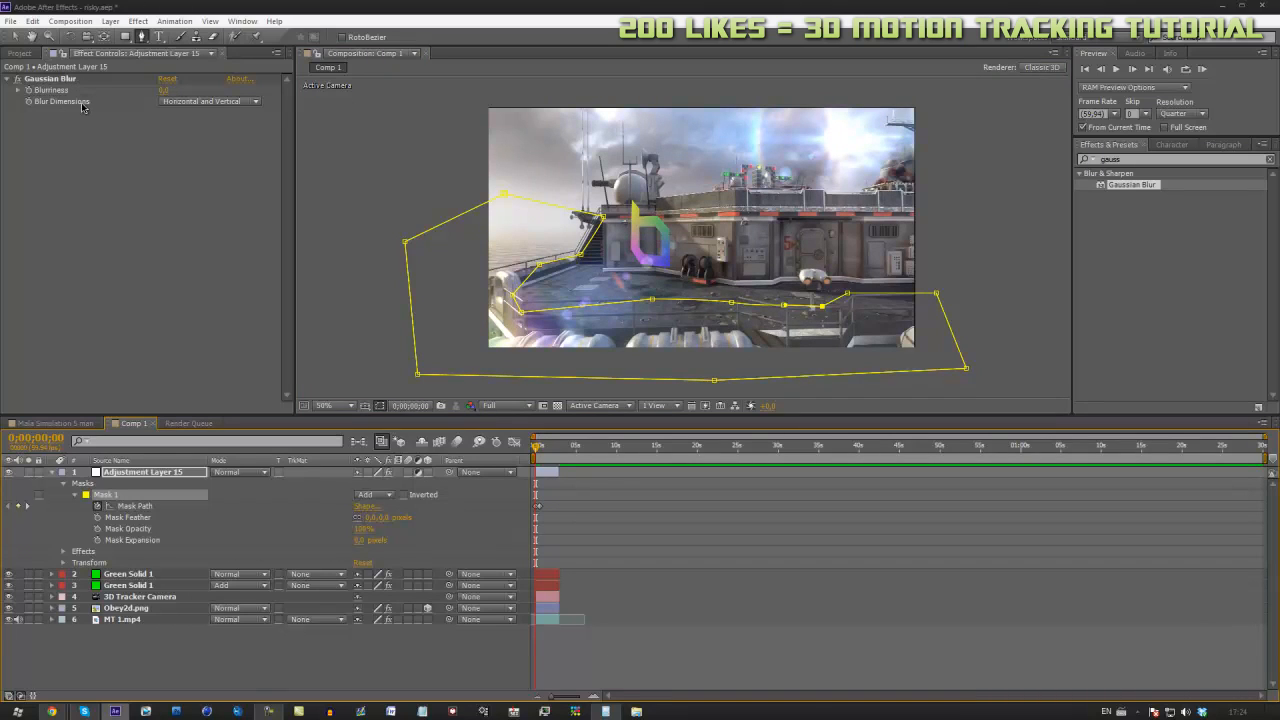
left_click_drag(163, 90, 190, 100)
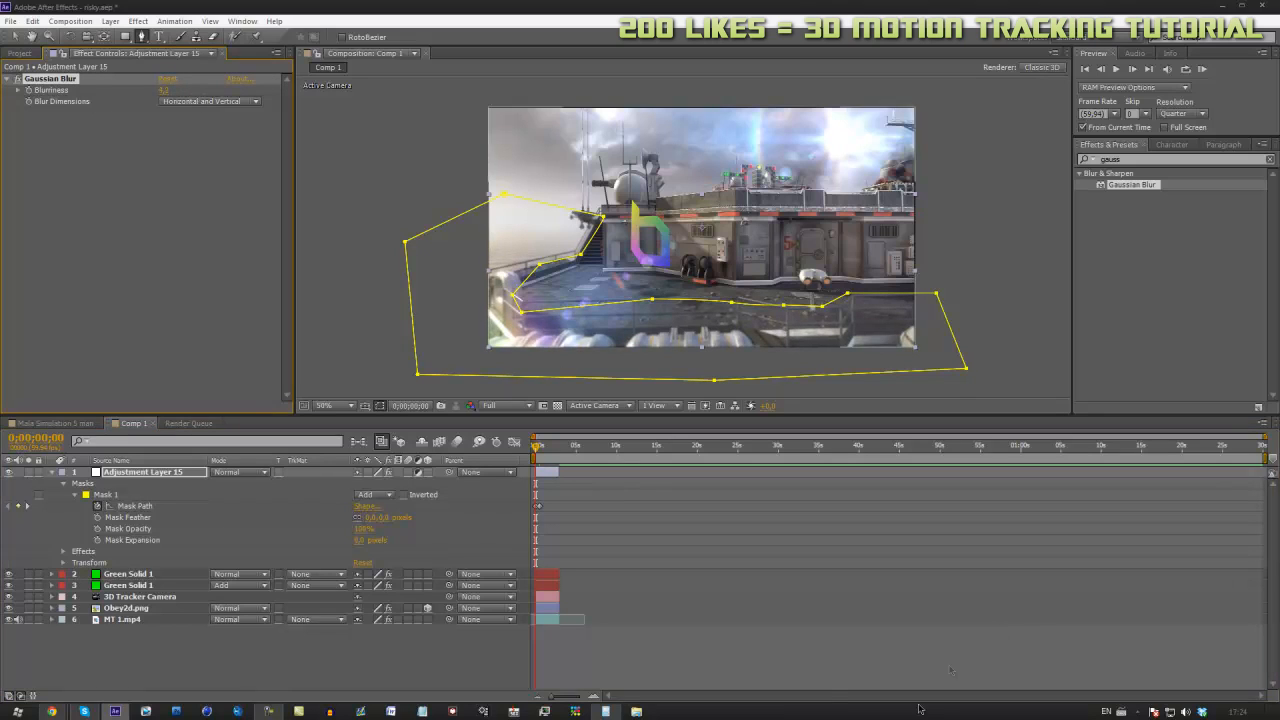
left_click(802, 649)
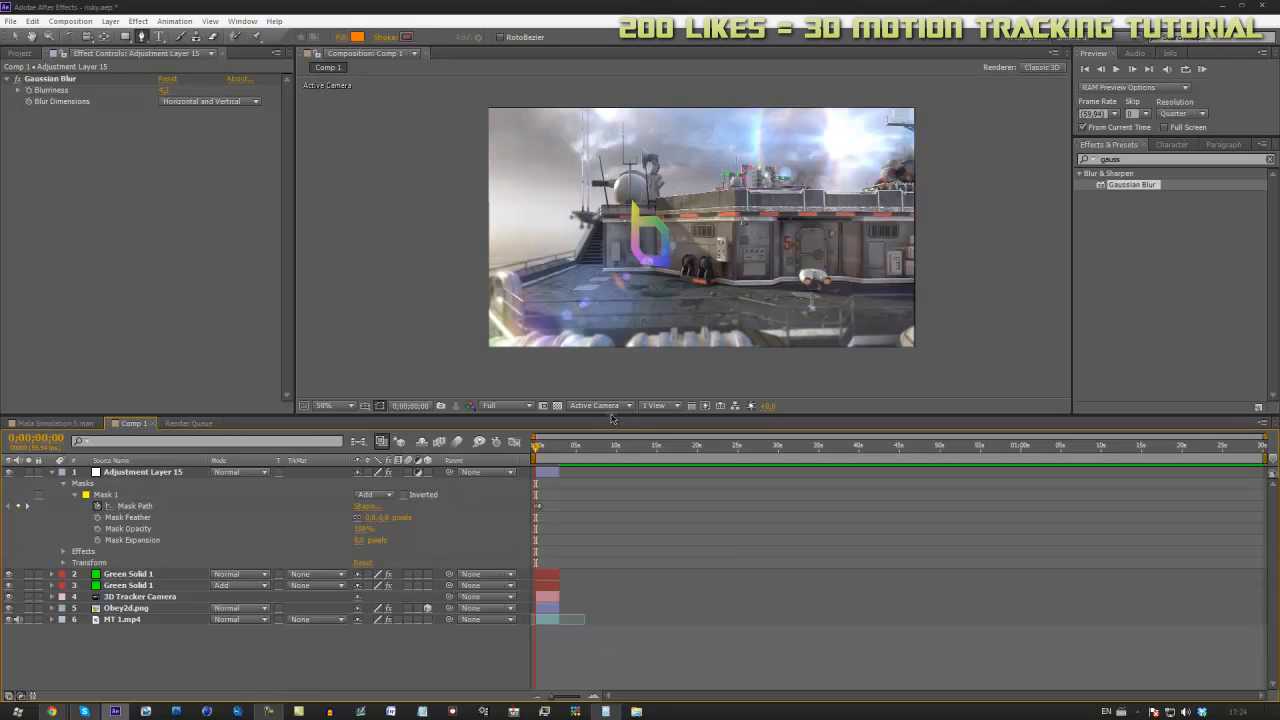
Try a Mask 1 feather of about 42 pixels, check the blur edge and readjust the feather
left_click(138, 517)
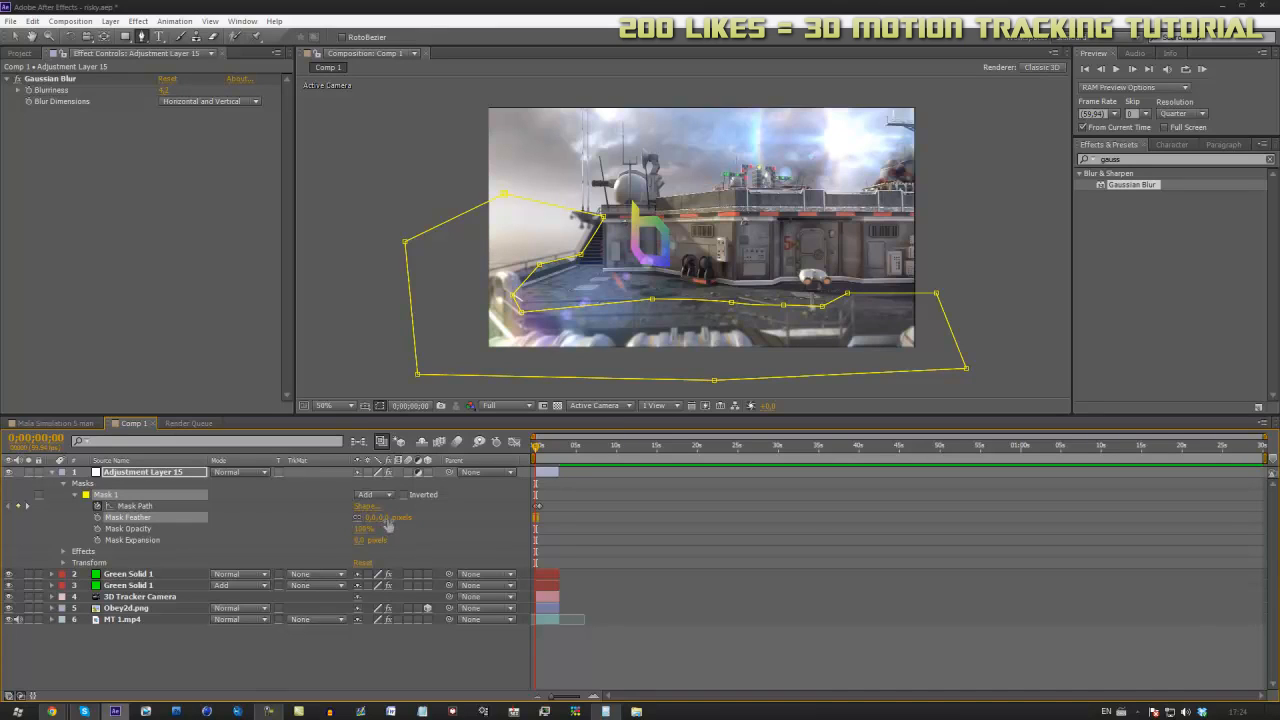
left_click_drag(376, 517, 398, 519)
left_click(787, 628)
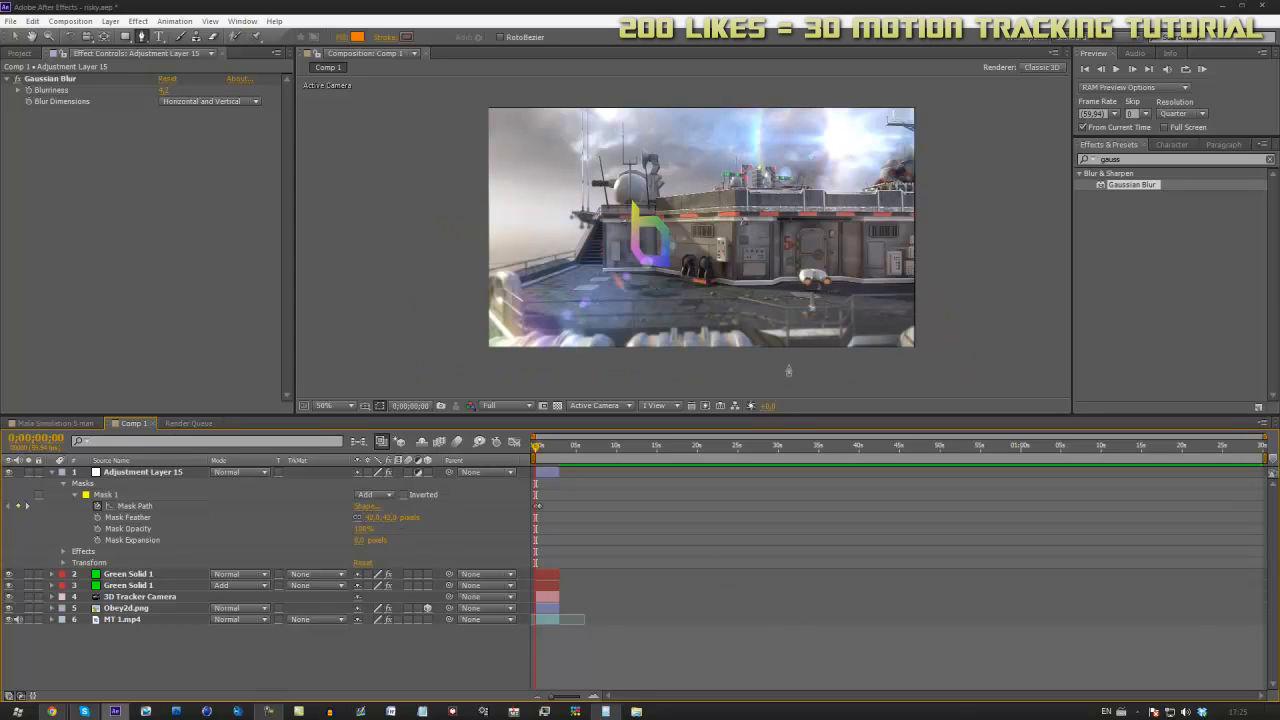
left_click_drag(372, 517, 382, 517)
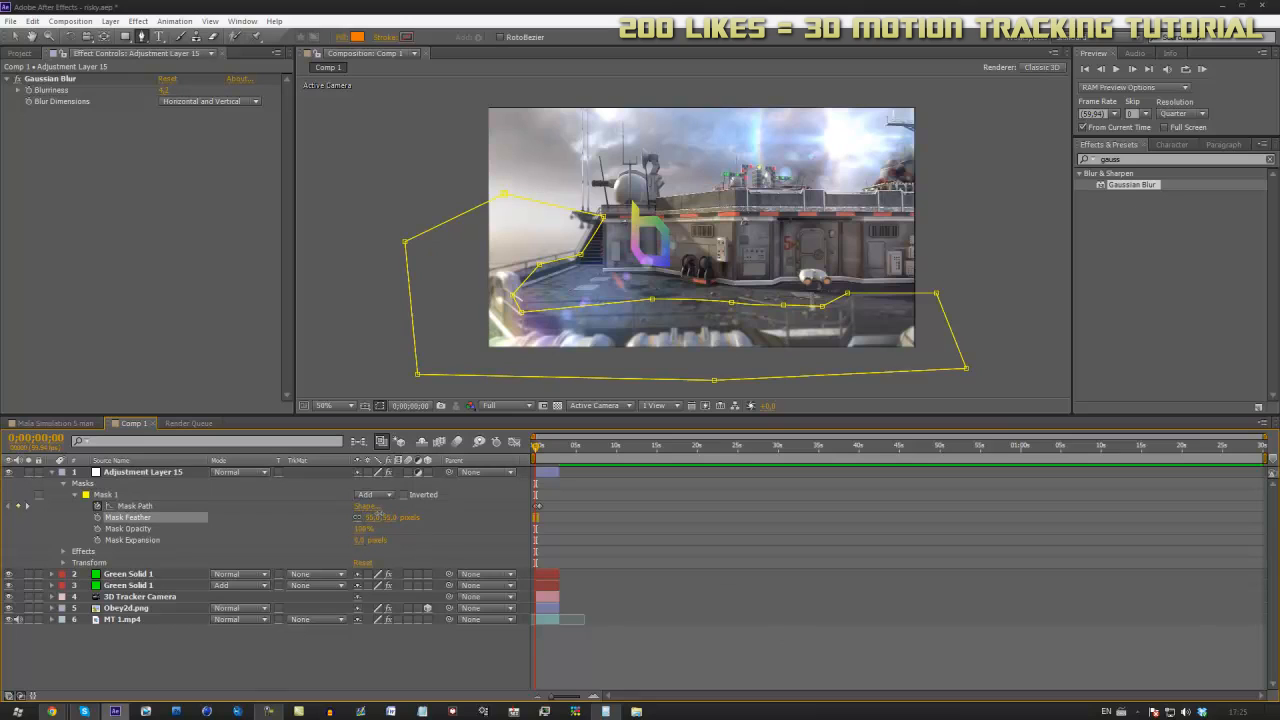
Turn off Gaussian Blur and apply a red Fill effect to the adjustment layer to show the masked area
left_click(25, 88)
left_click(1112, 159)
type("fill")
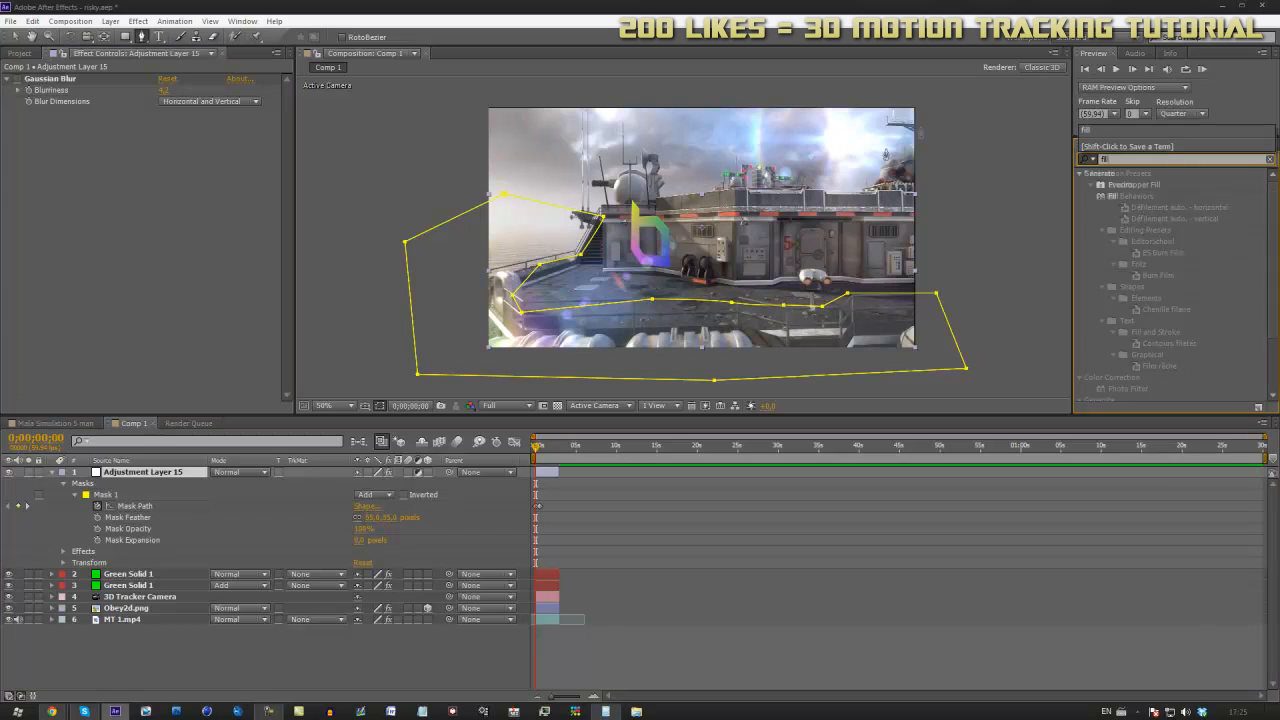
left_click(1108, 197)
left_click_drag(1108, 197, 159, 309)
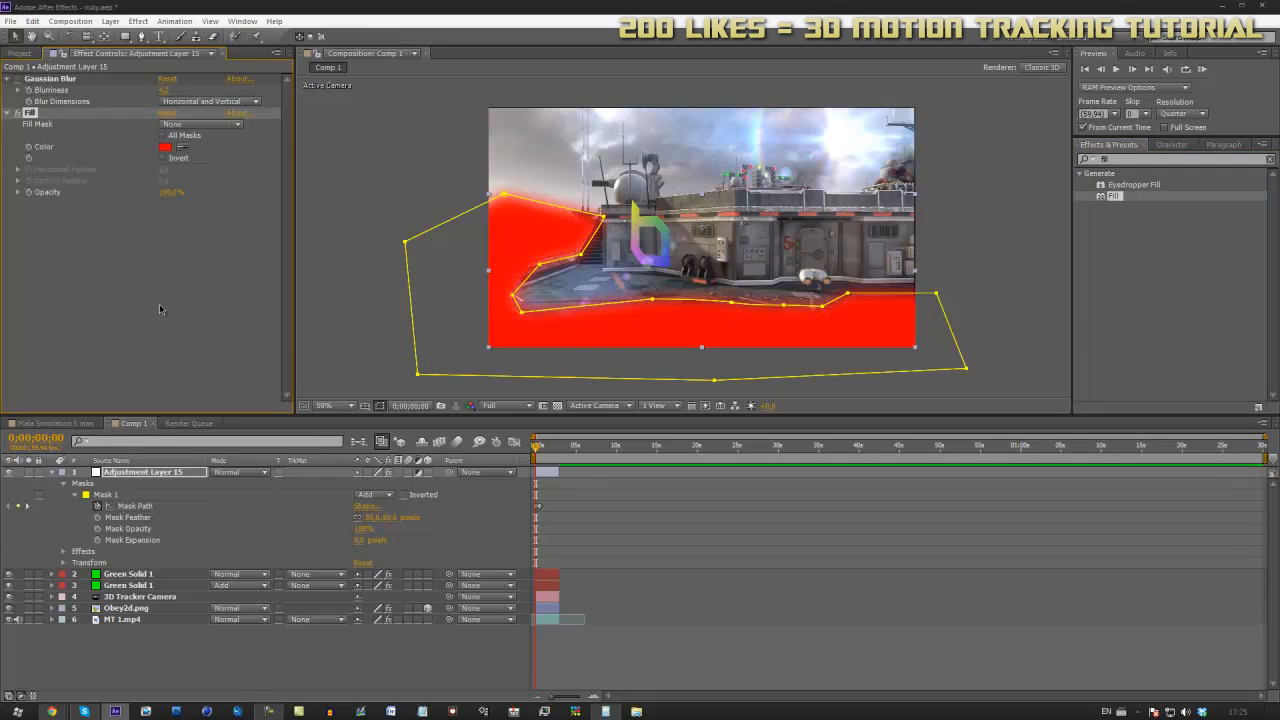
Set Mask 1's feather to 0 to show a hard edge, and raise it to about 73 pixels for a soft one
left_click(367, 517)
type("0")
key("Return")
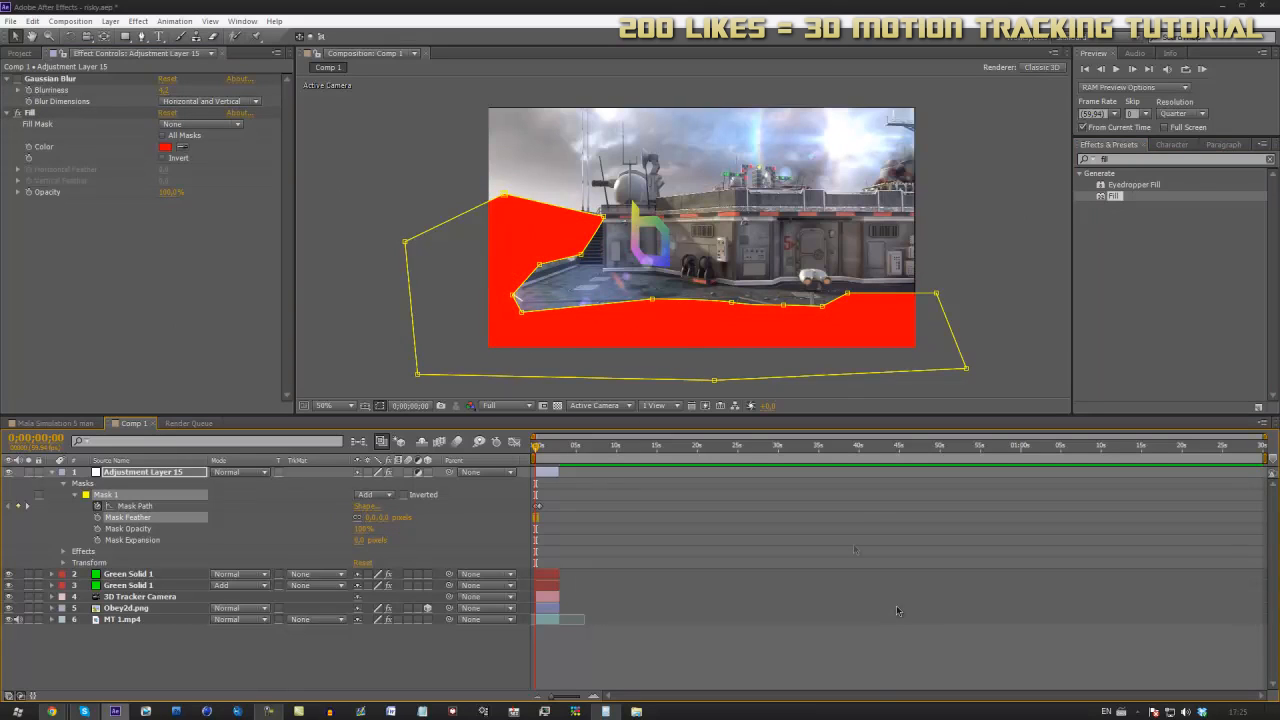
left_click(828, 676)
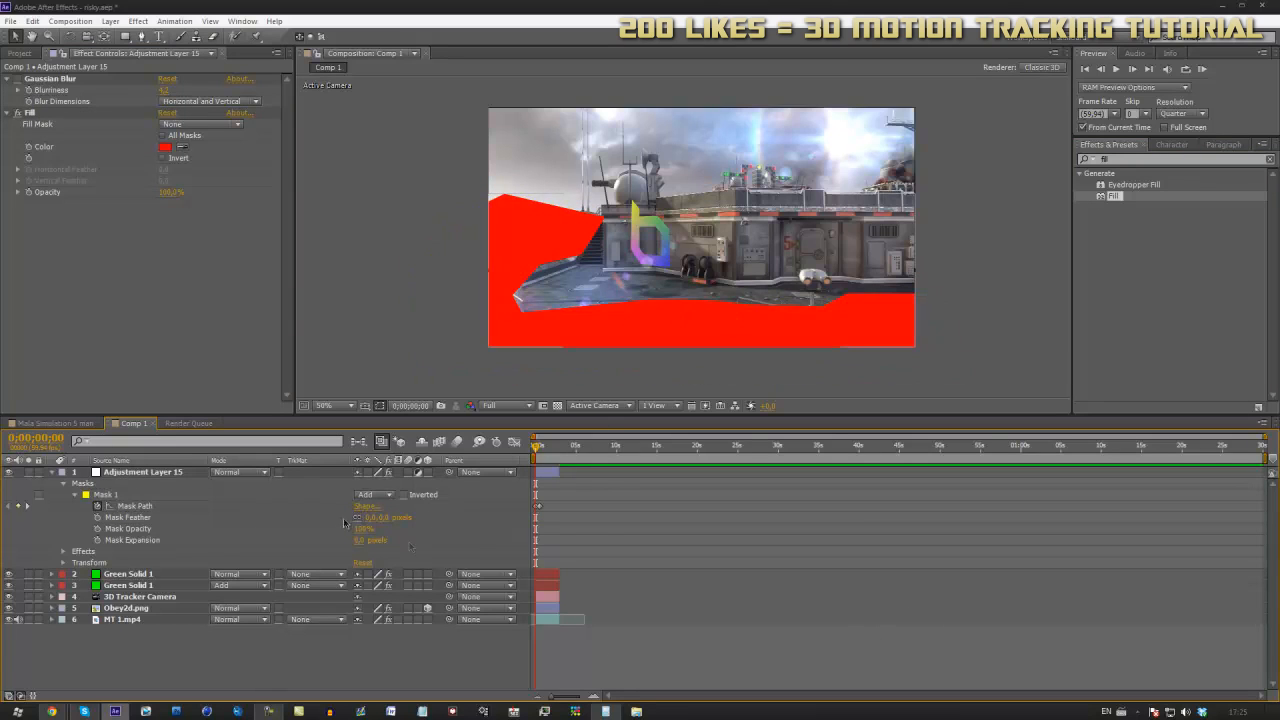
left_click_drag(374, 518, 829, 616)
left_click(788, 657)
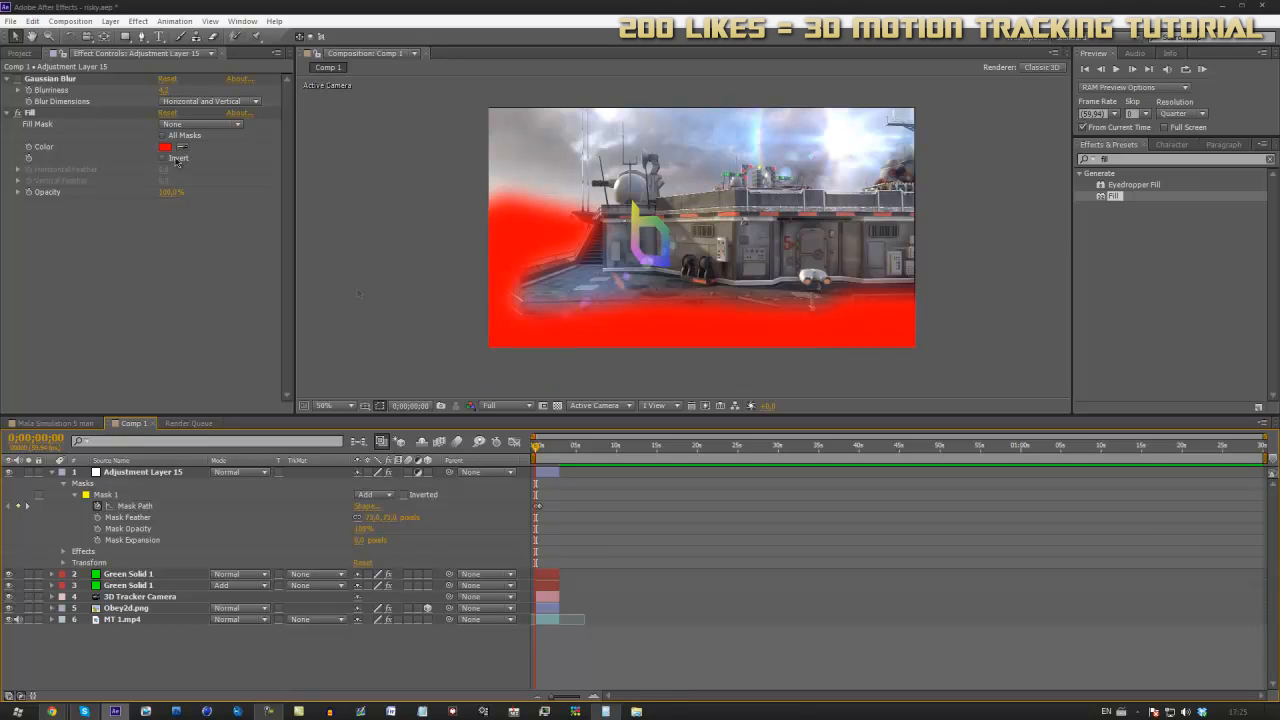
Delete the Fill effect from the adjustment layer, turn Gaussian Blur back on and check the blurred foreground
left_click(58, 112)
key("Delete")
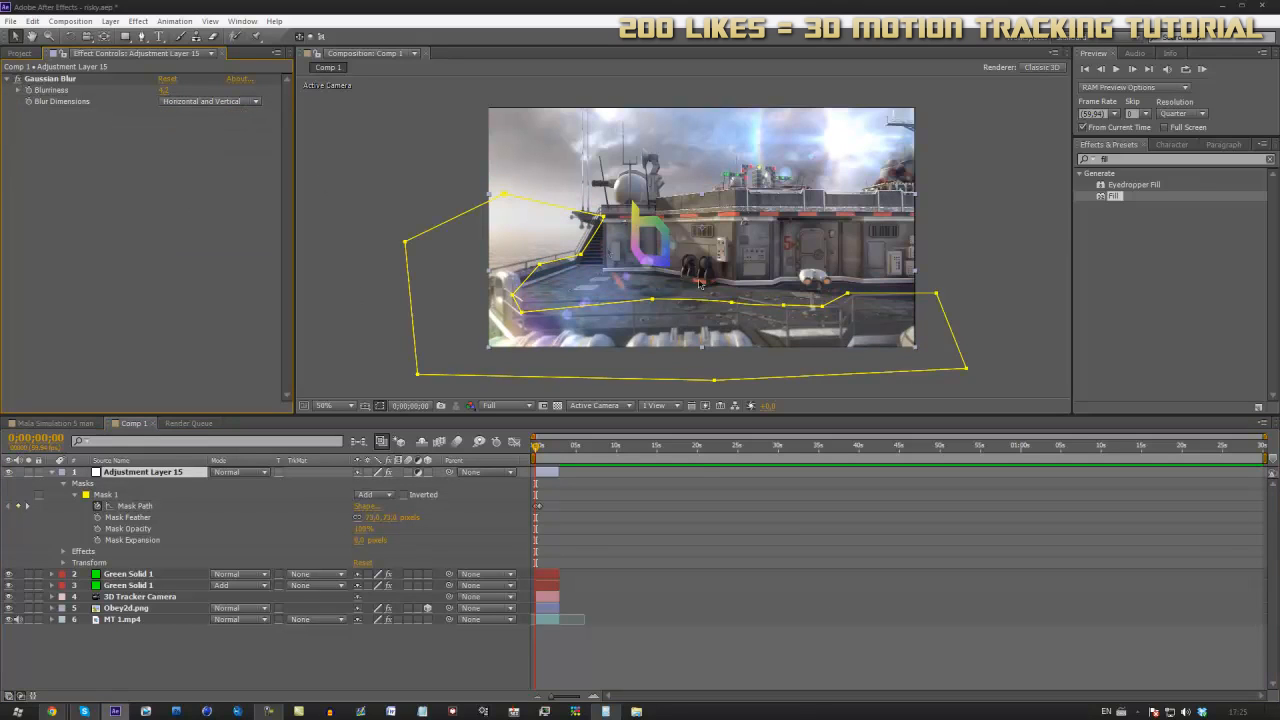
left_click(734, 628)
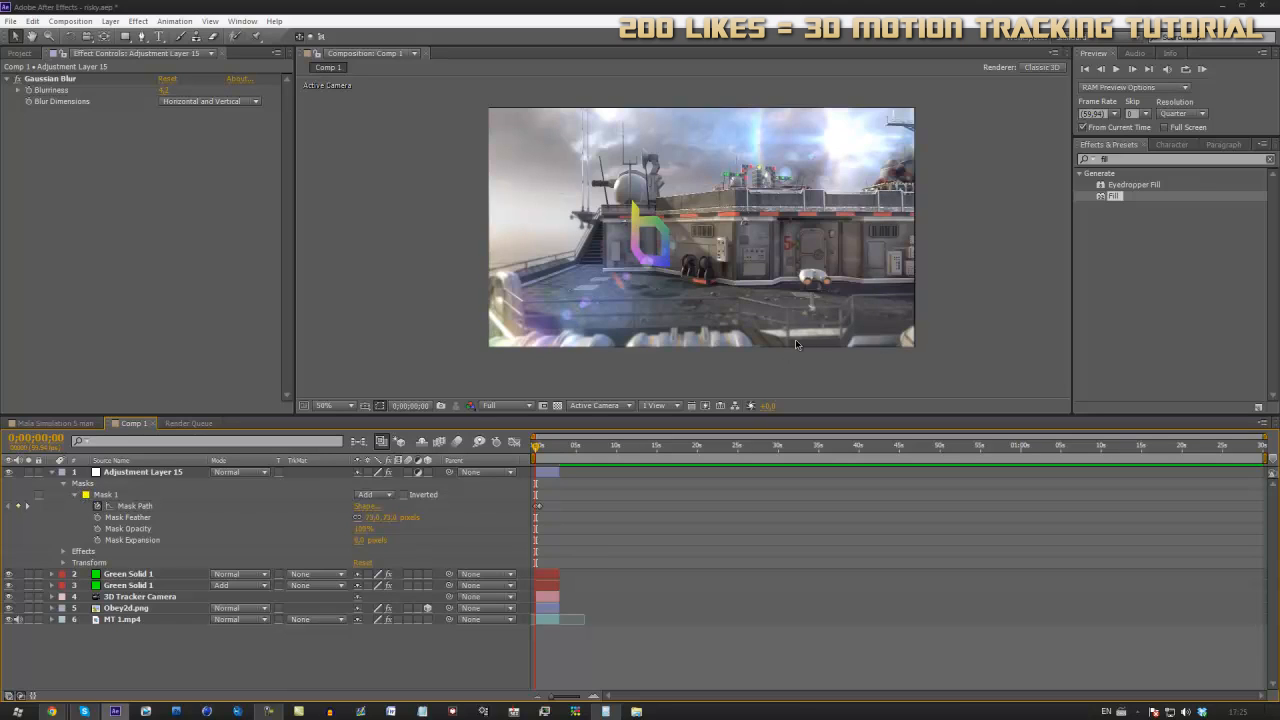
Check the blur at 0;00;00;25, collapse the blur layer and add another adjustment layer above it, trimmed to the footage
left_click(538, 448)
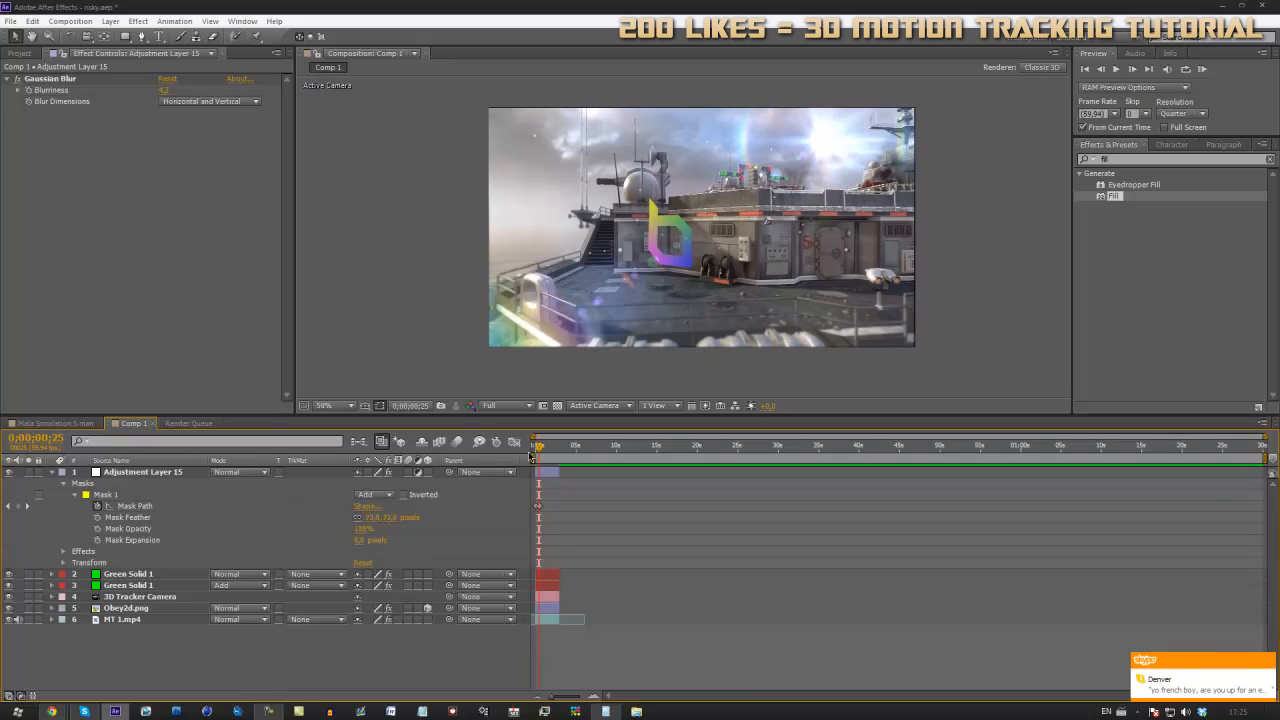
left_click(52, 471)
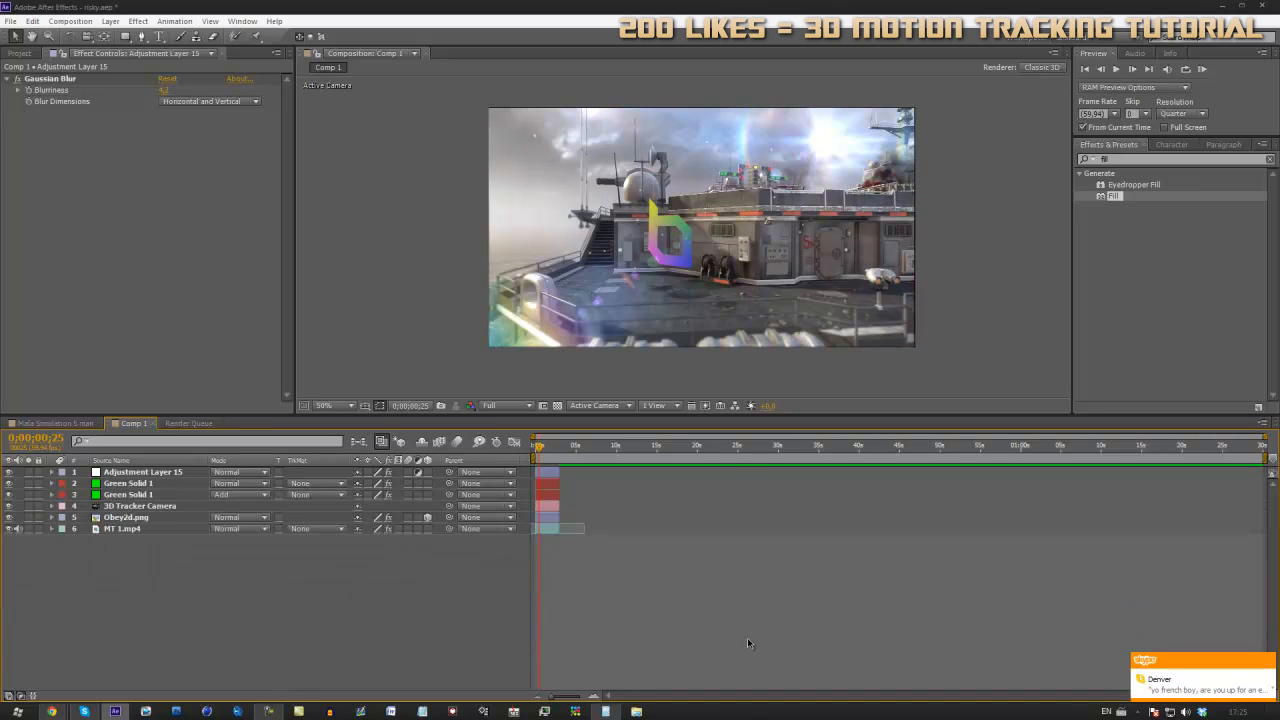
right_click(598, 578)
mouse_move(677, 435)
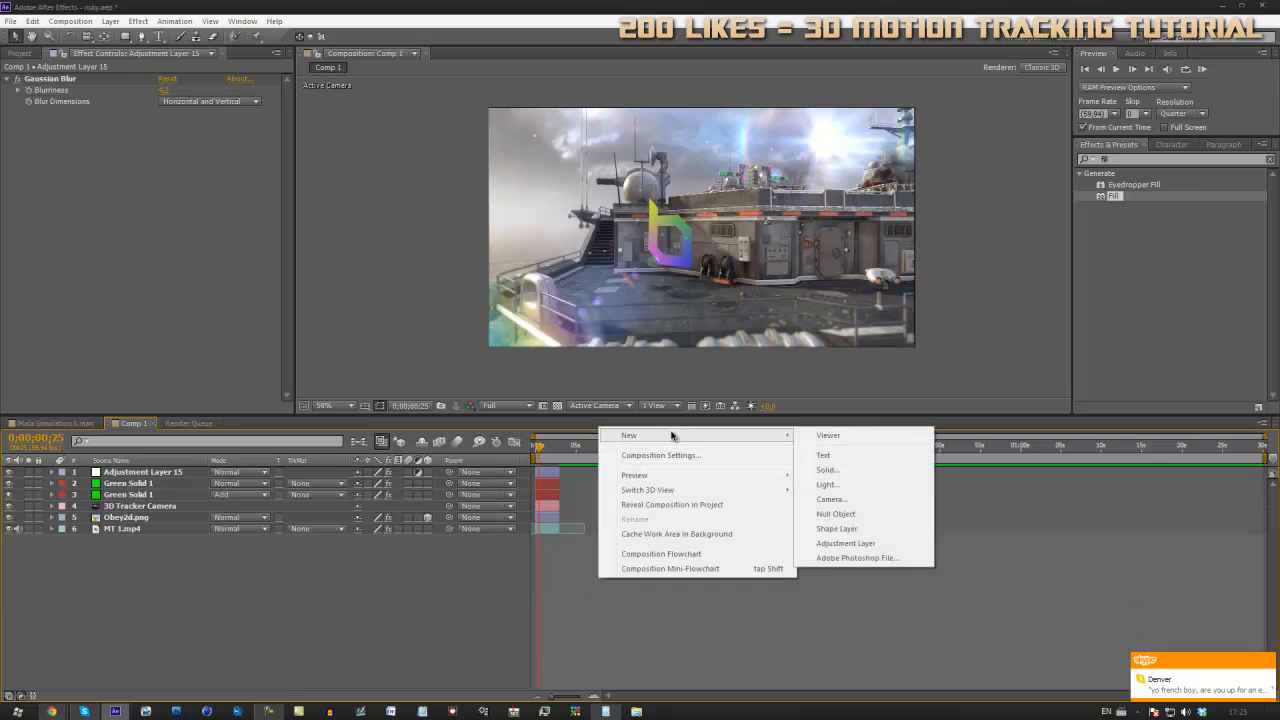
left_click(848, 543)
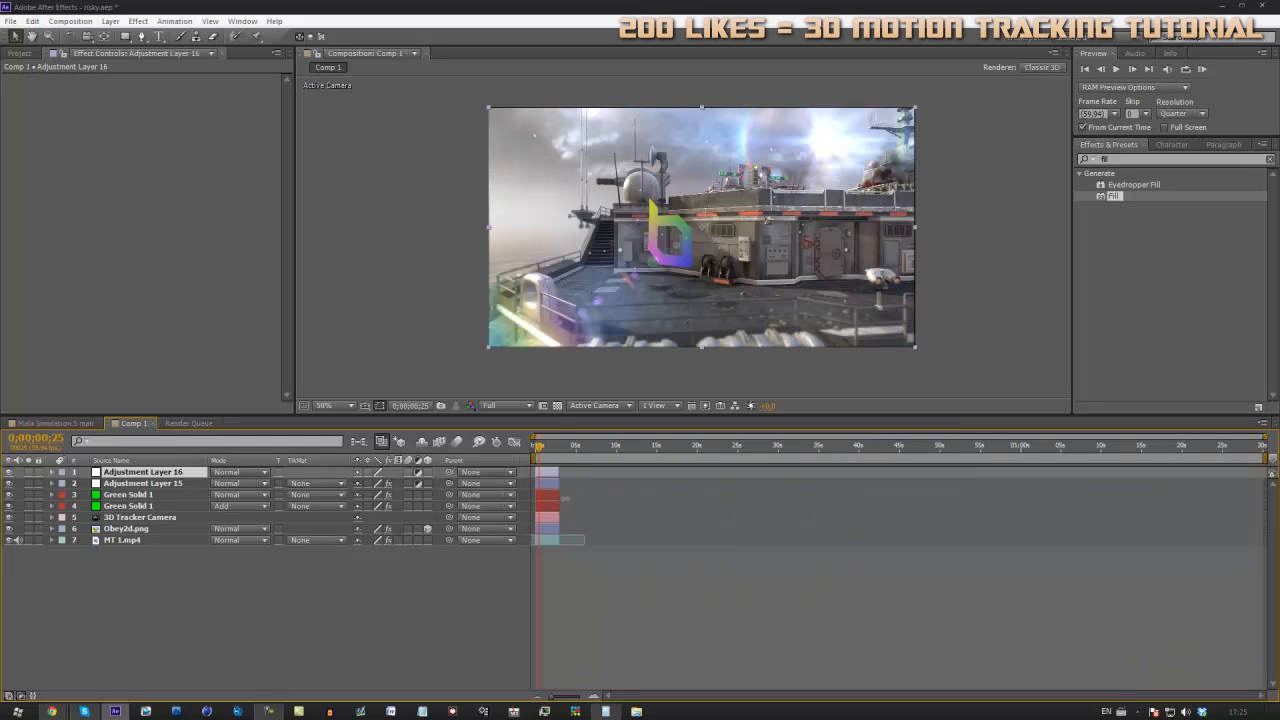
Find Sharkz CC Presets (1), apply it to the top adjustment layer and collapse its effects
left_click_drag(1128, 159, 1055, 157)
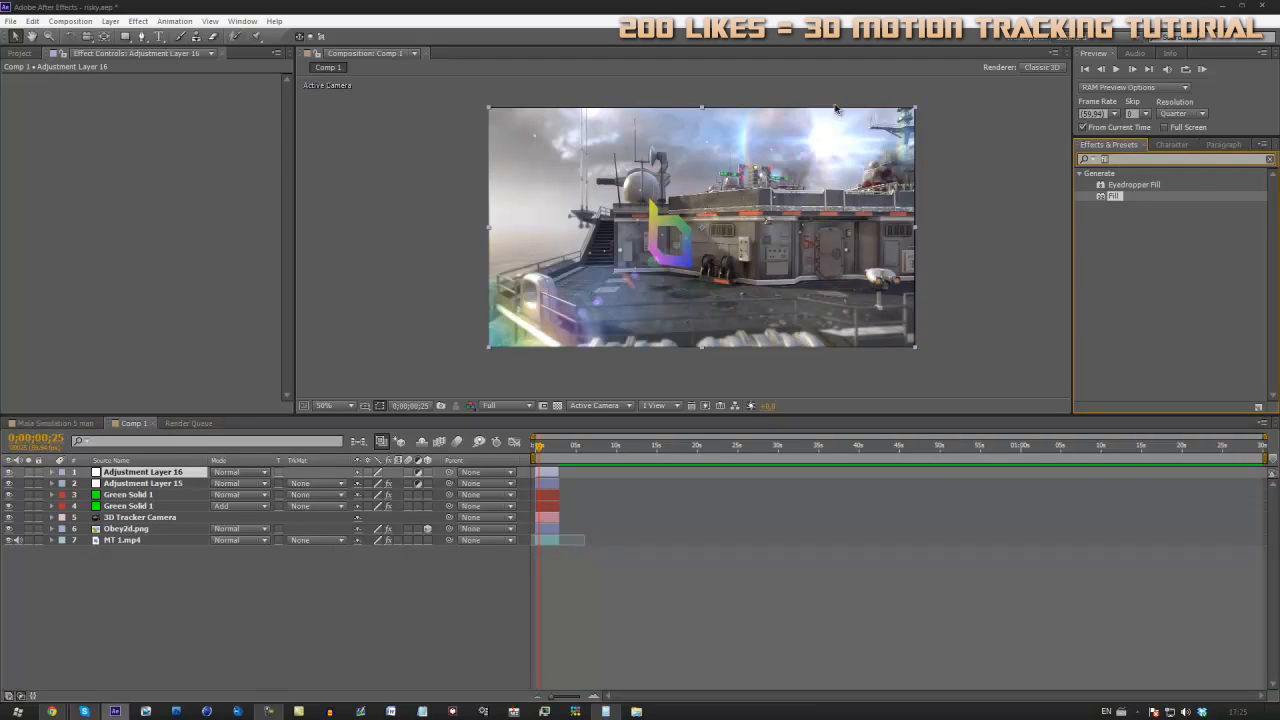
type("cc")
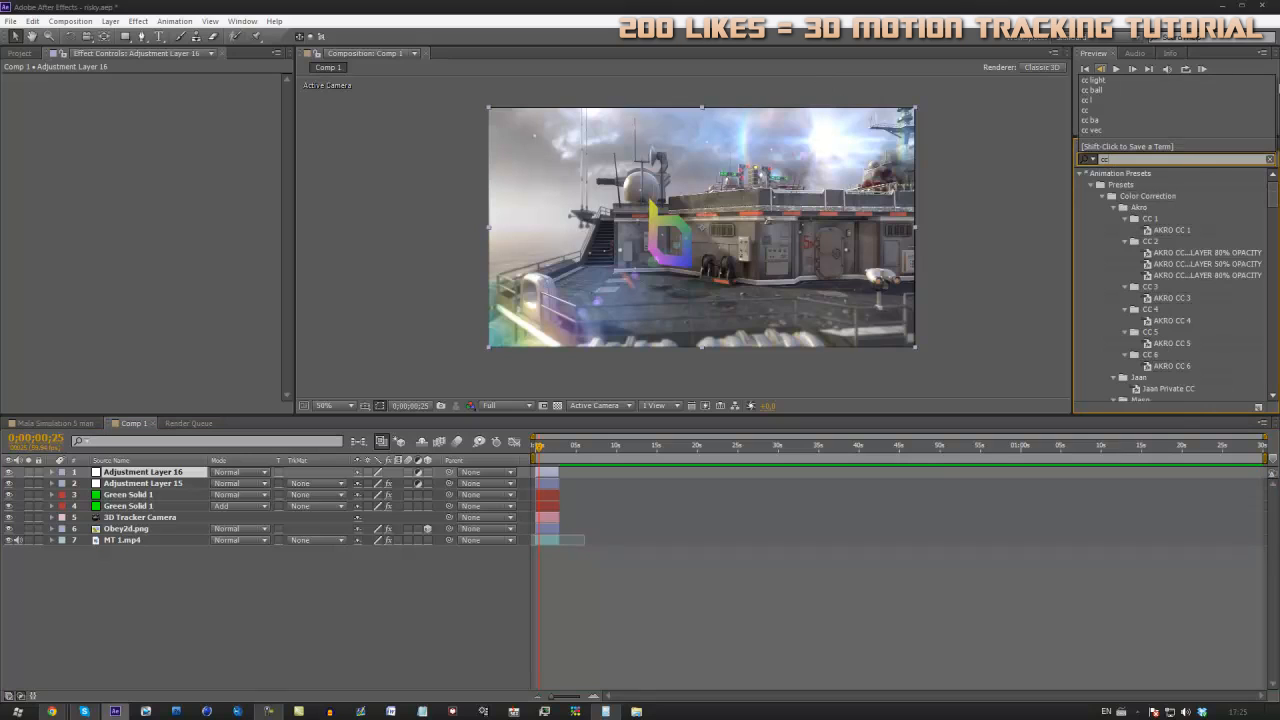
left_click_drag(1274, 196, 1246, 218)
scroll(1244, 224, "down", 5)
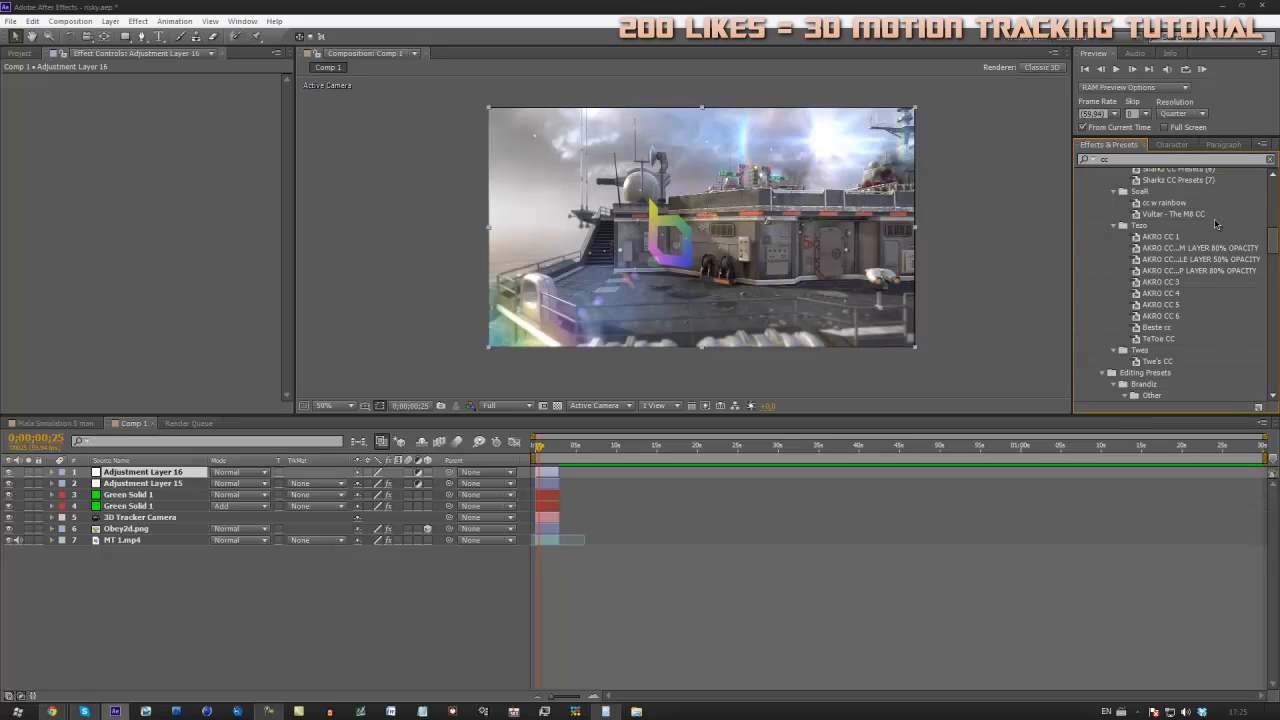
scroll(1170, 350, "down", 8)
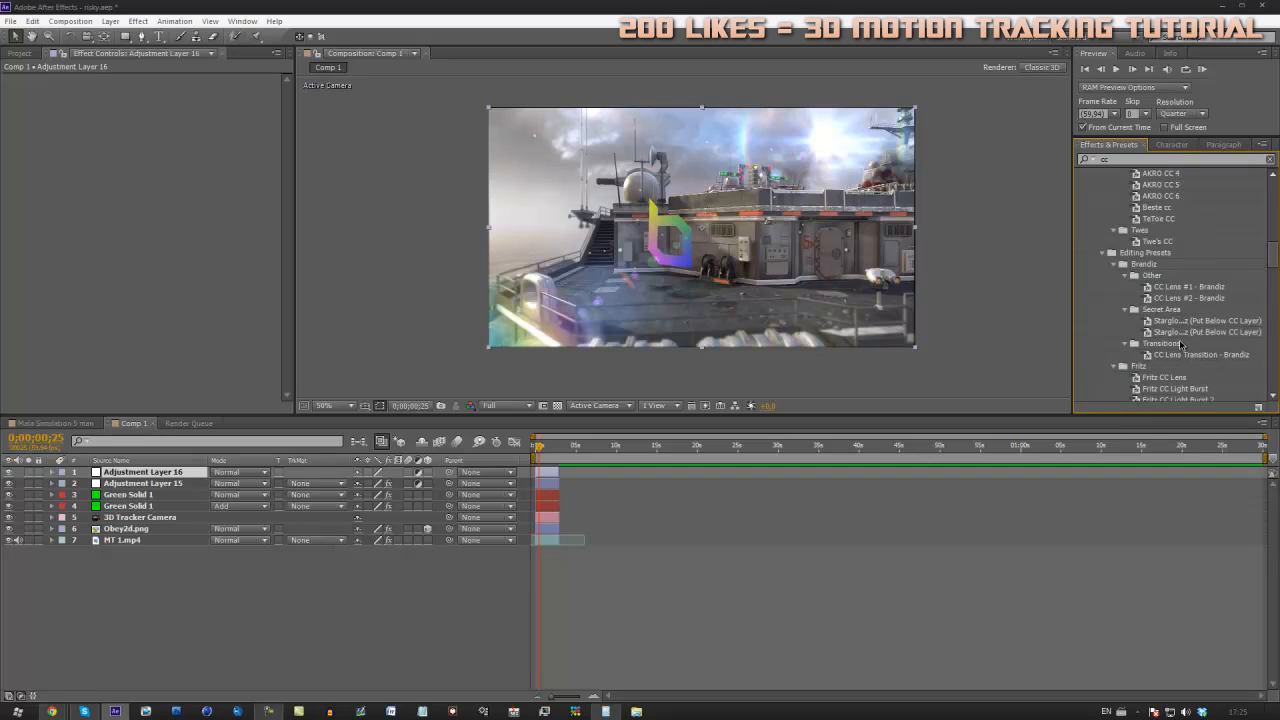
scroll(1184, 344, "up", 5)
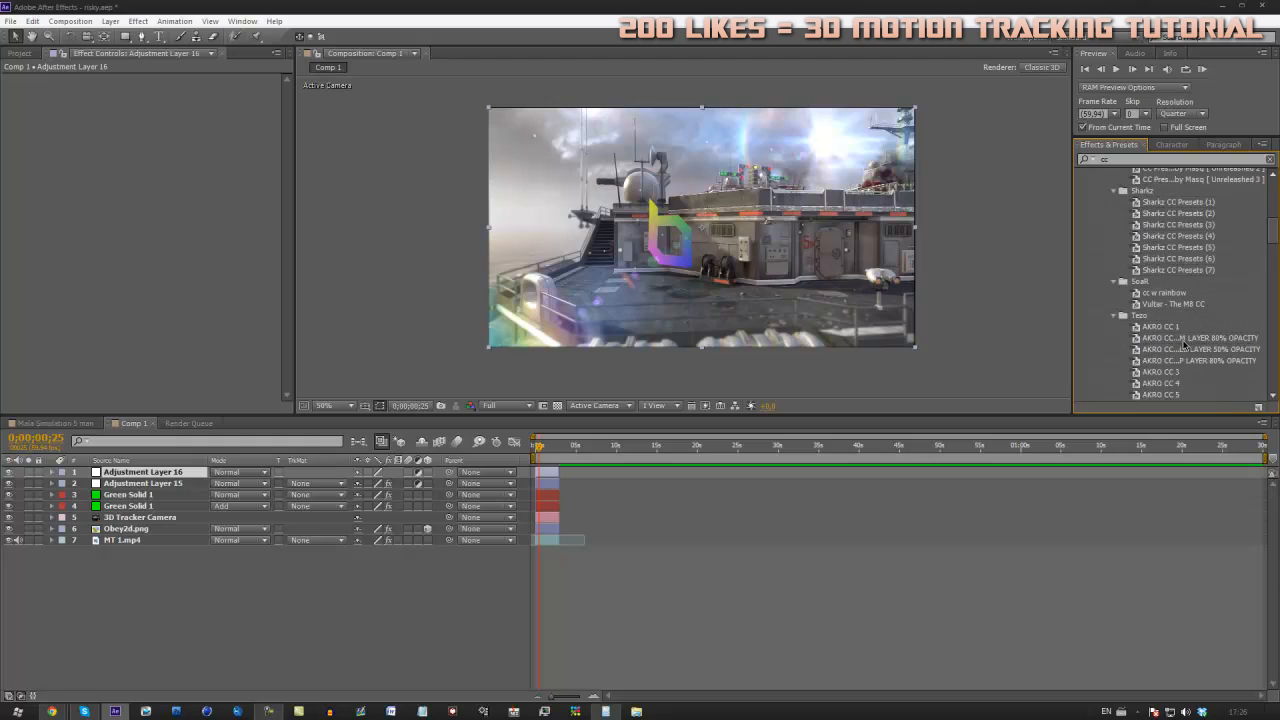
left_click(1190, 202)
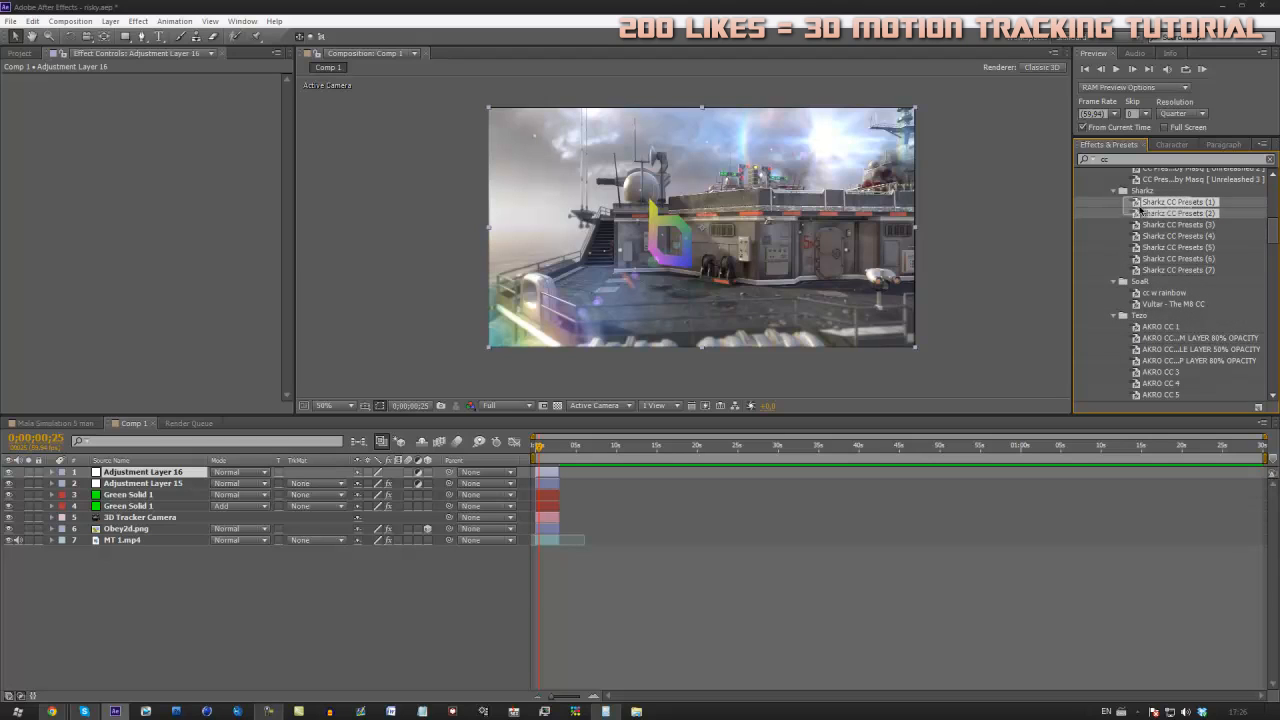
left_click_drag(1176, 205, 549, 467)
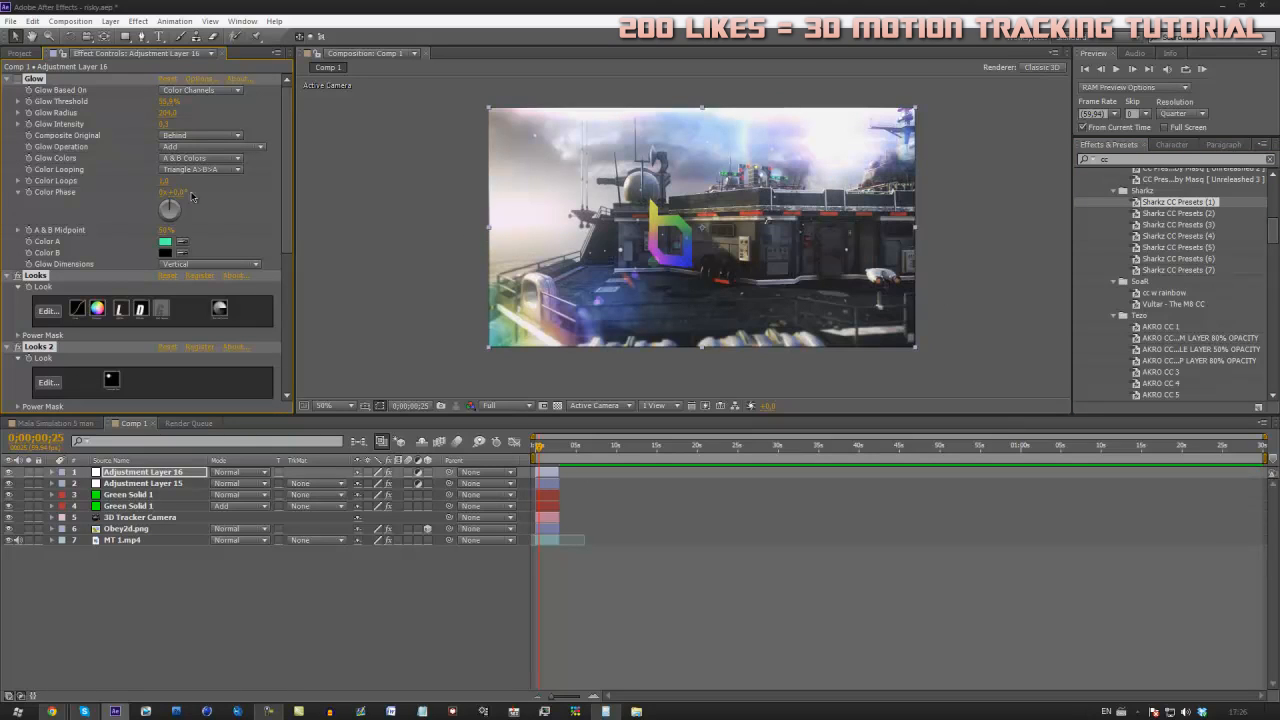
left_click(7, 79, "ctrl")
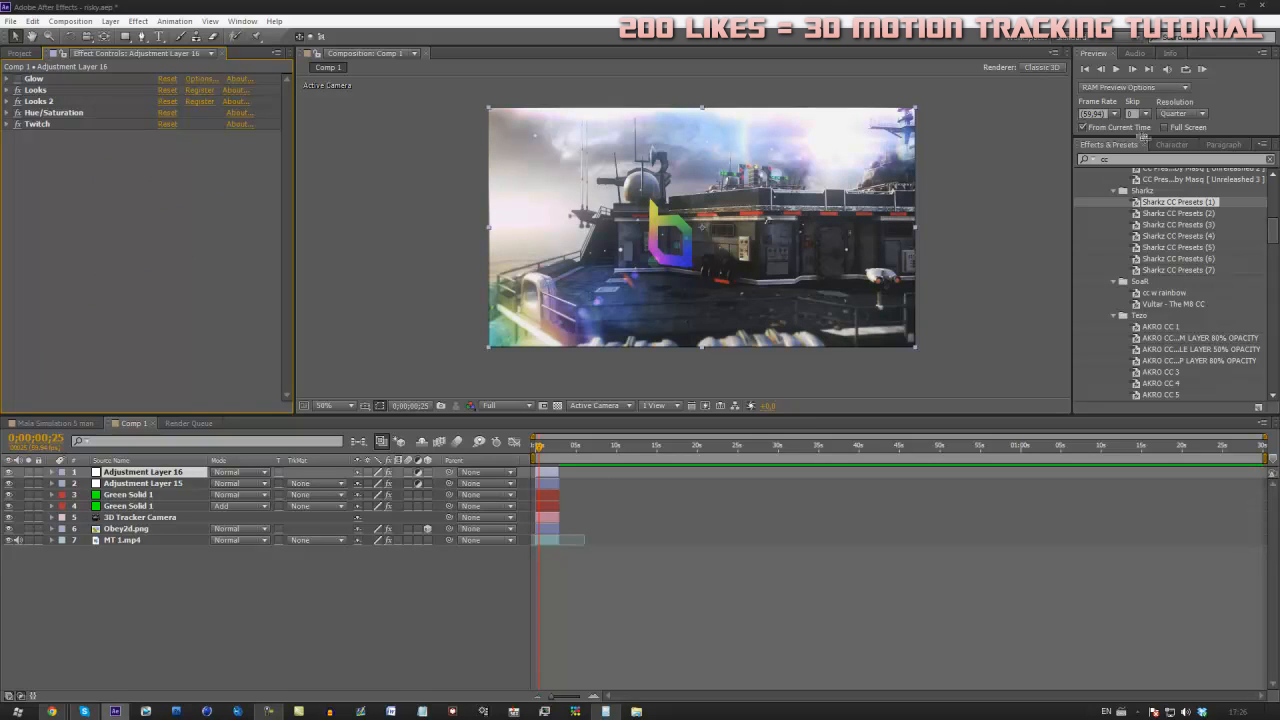
Add the Wiggle #1 - Brandiz preset to the top adjustment layer and collapse its effects
left_click(1134, 155)
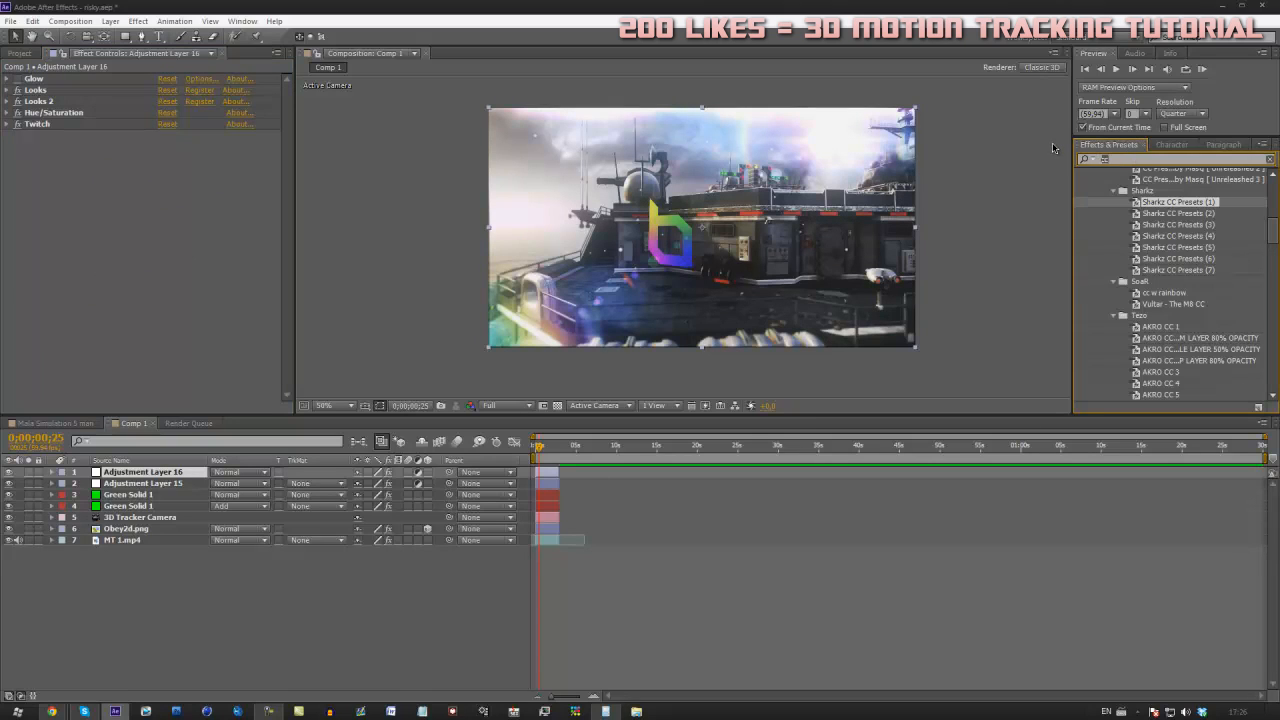
type("wigg")
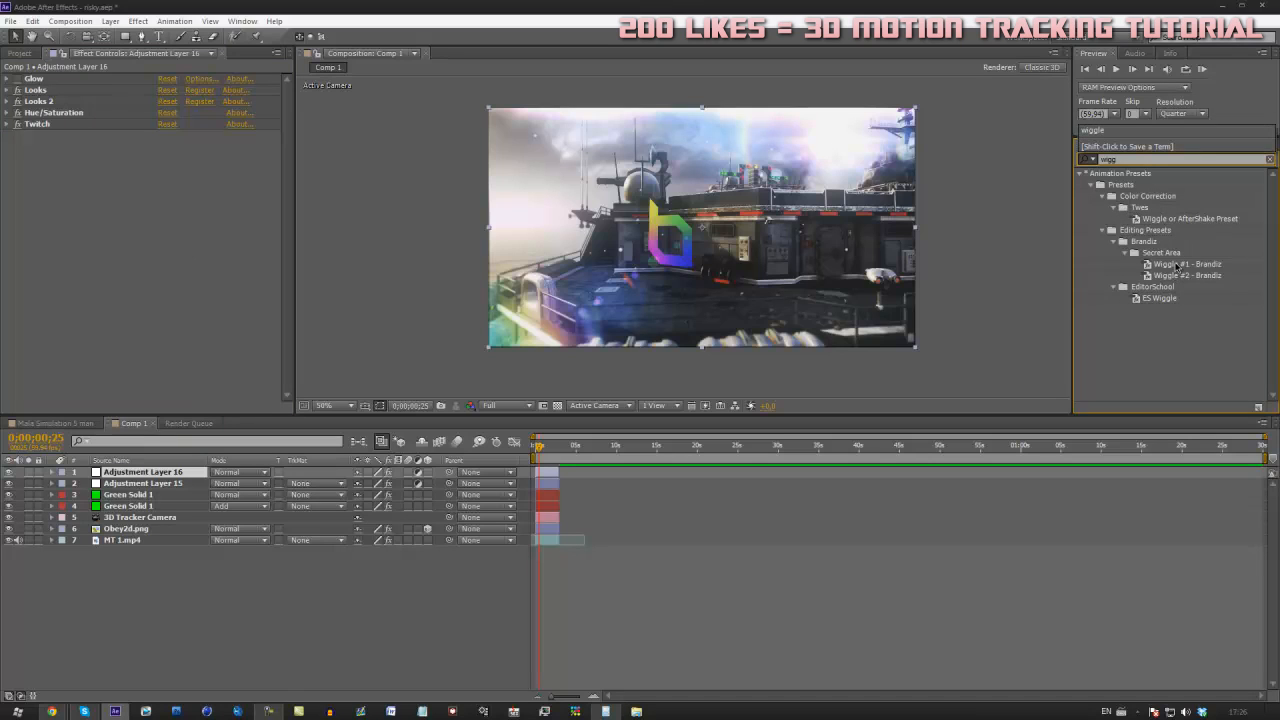
double_click(1178, 266)
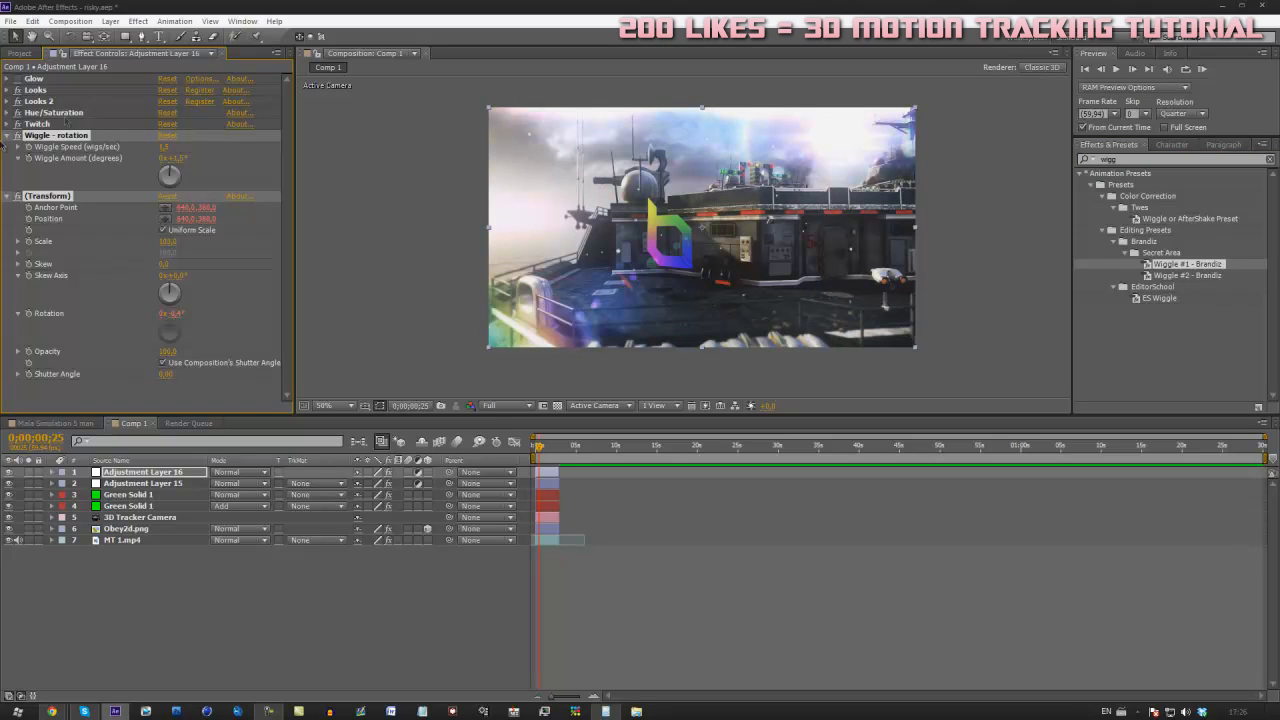
left_click(6, 136)
left_click(89, 243)
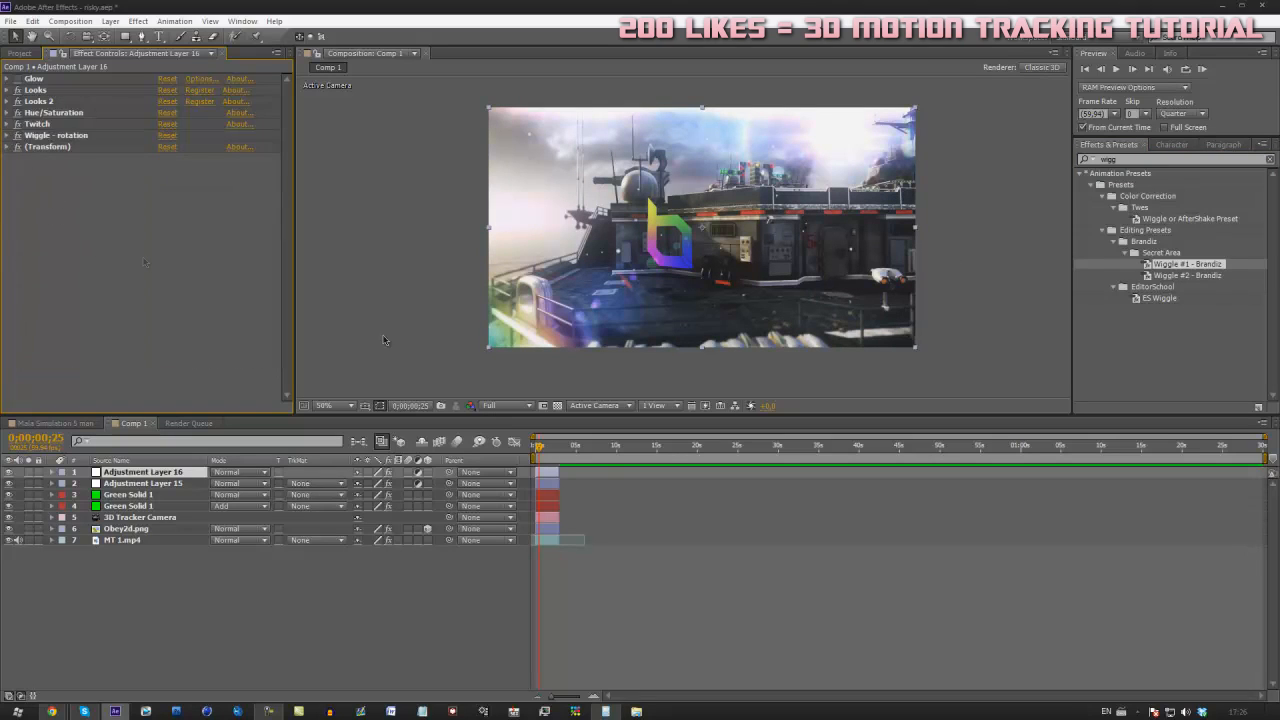
Set the composition view resolution to Quarter and check the graded, wiggling shot at several times up to 0;00;01;39
left_click(547, 449)
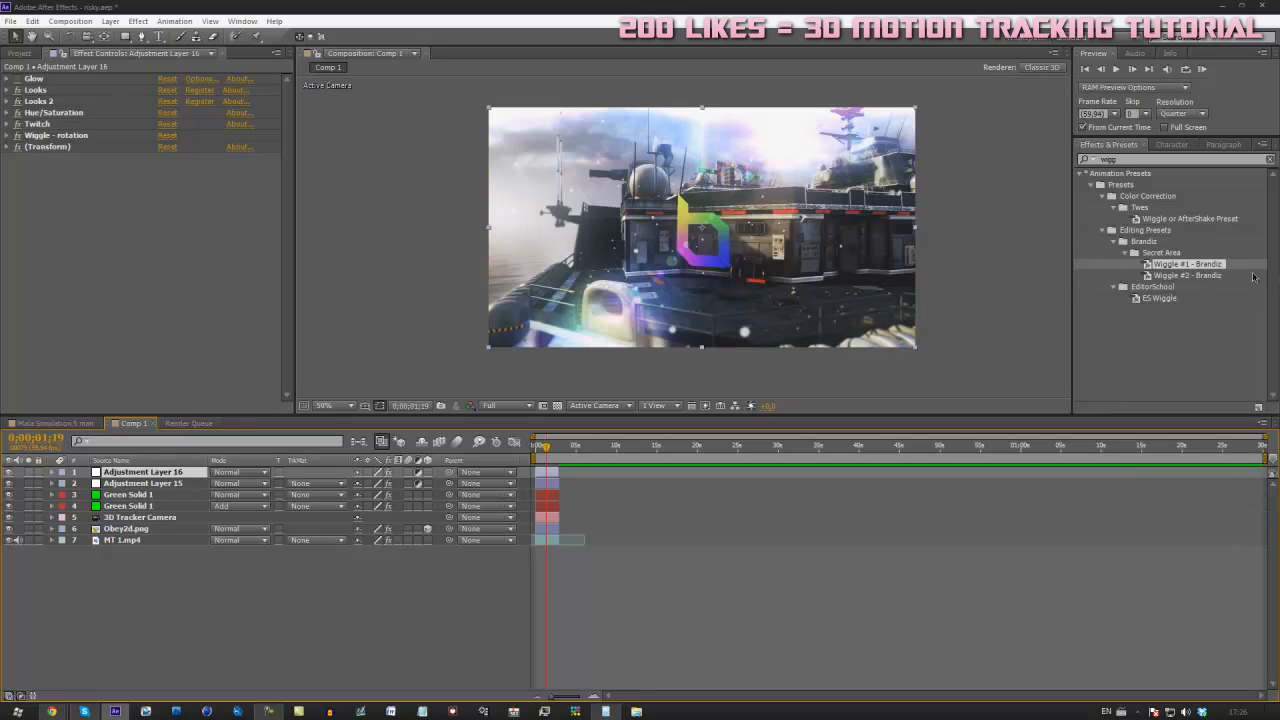
left_click_drag(546, 452, 543, 458)
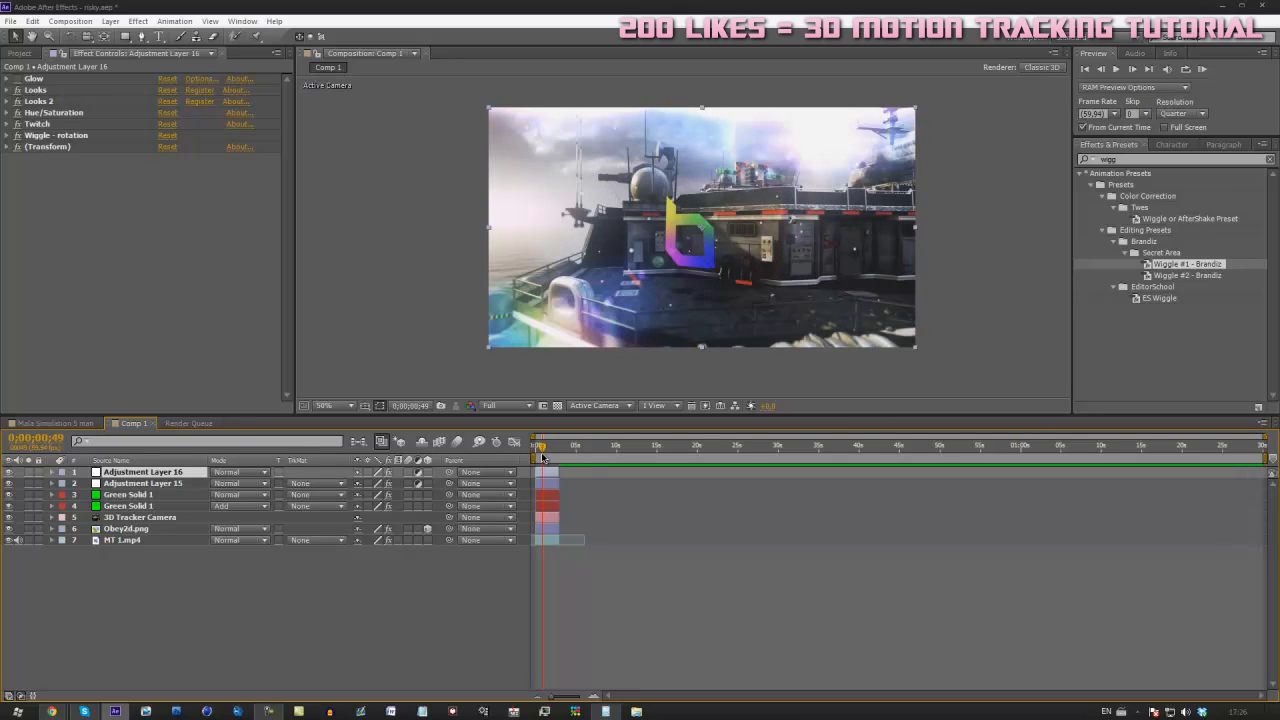
left_click(496, 405)
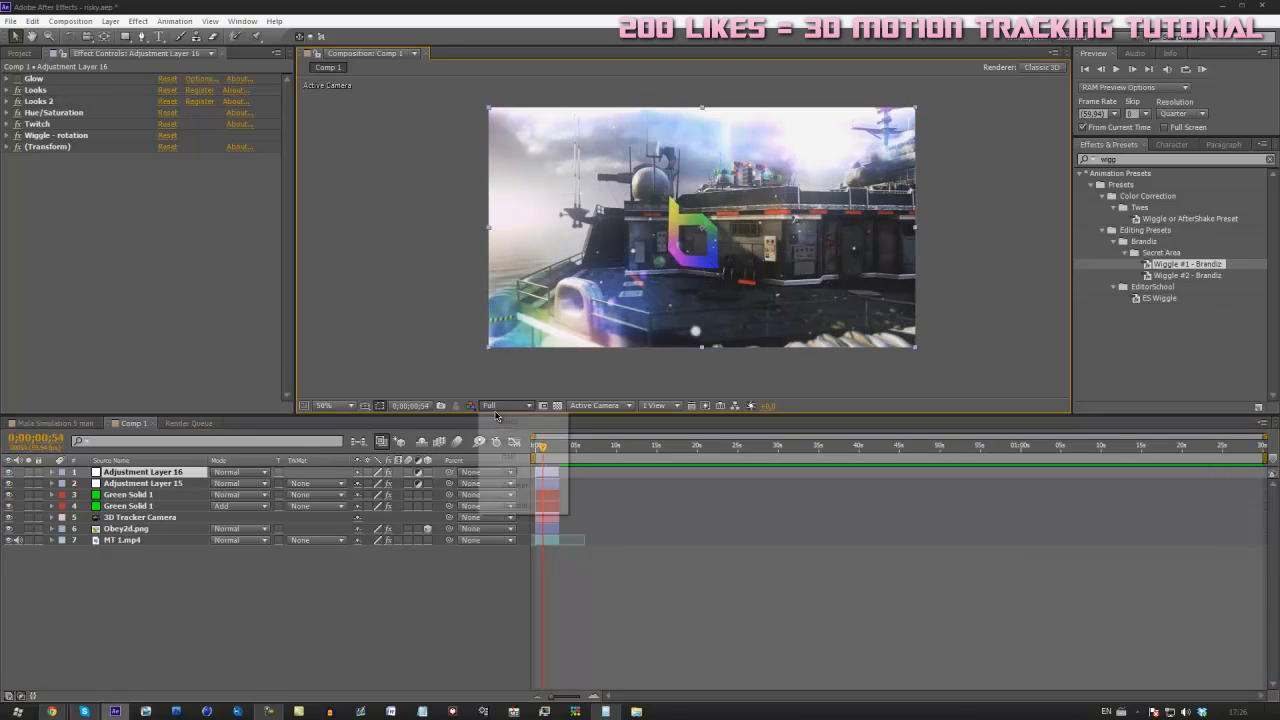
left_click(515, 485)
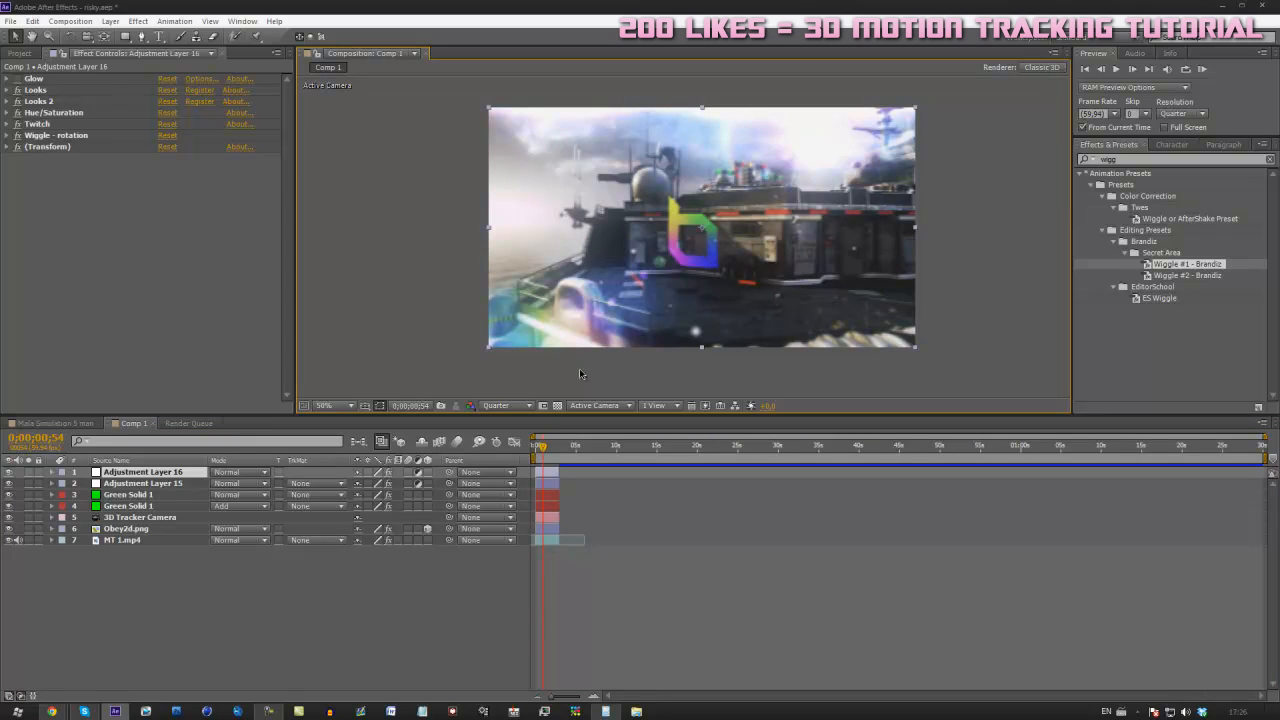
left_click(552, 455)
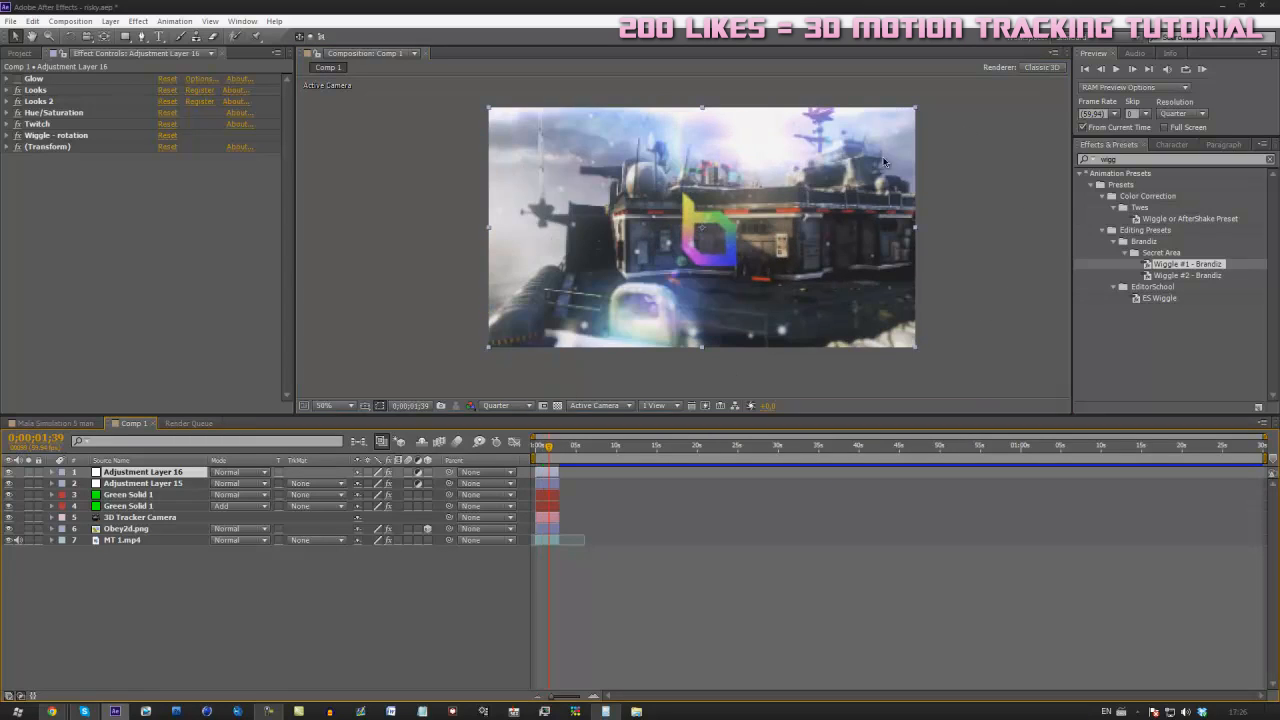
Try the Generate effect Grid on the top adjustment layer and delete it again
left_click(1138, 163)
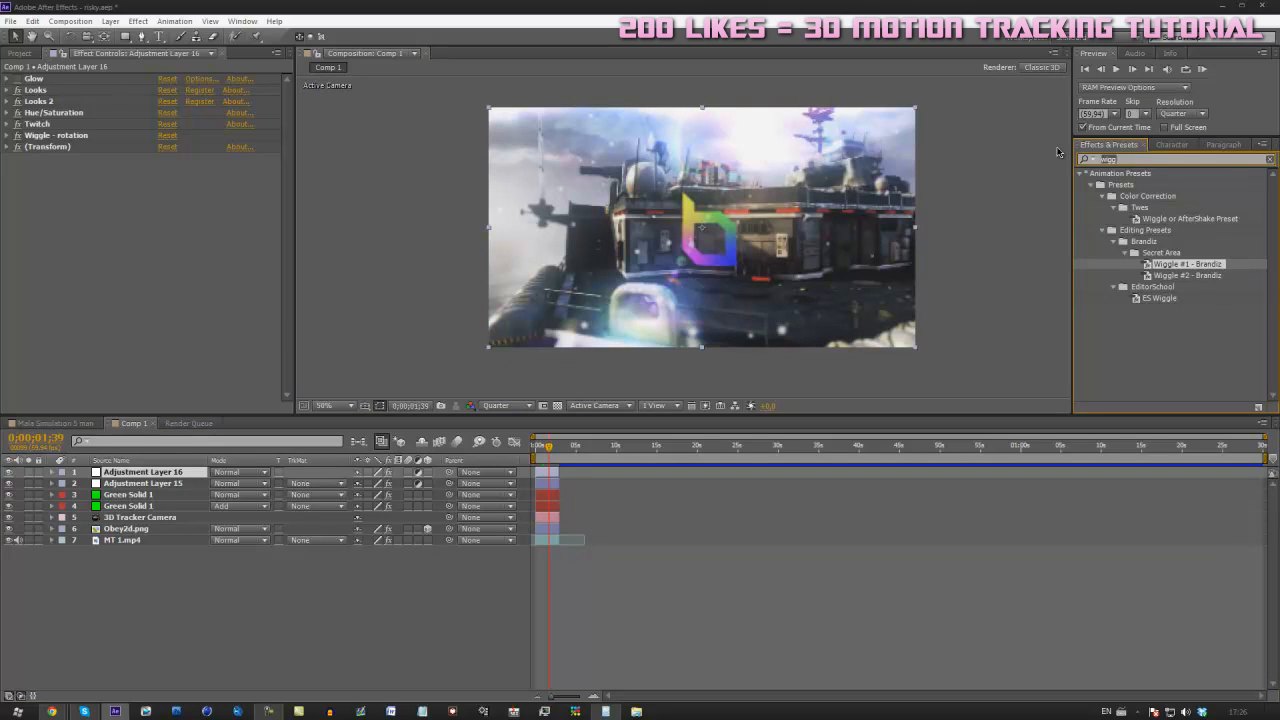
key("ctrl+a")
type("gri")
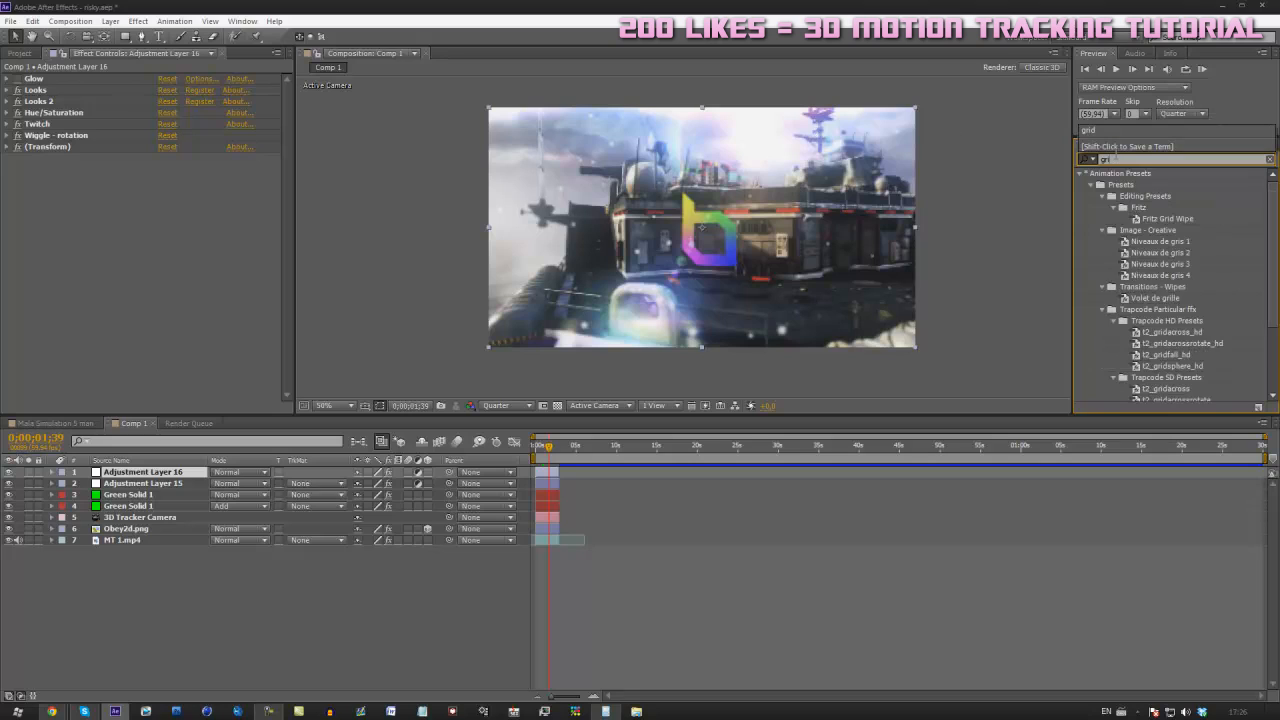
type("d")
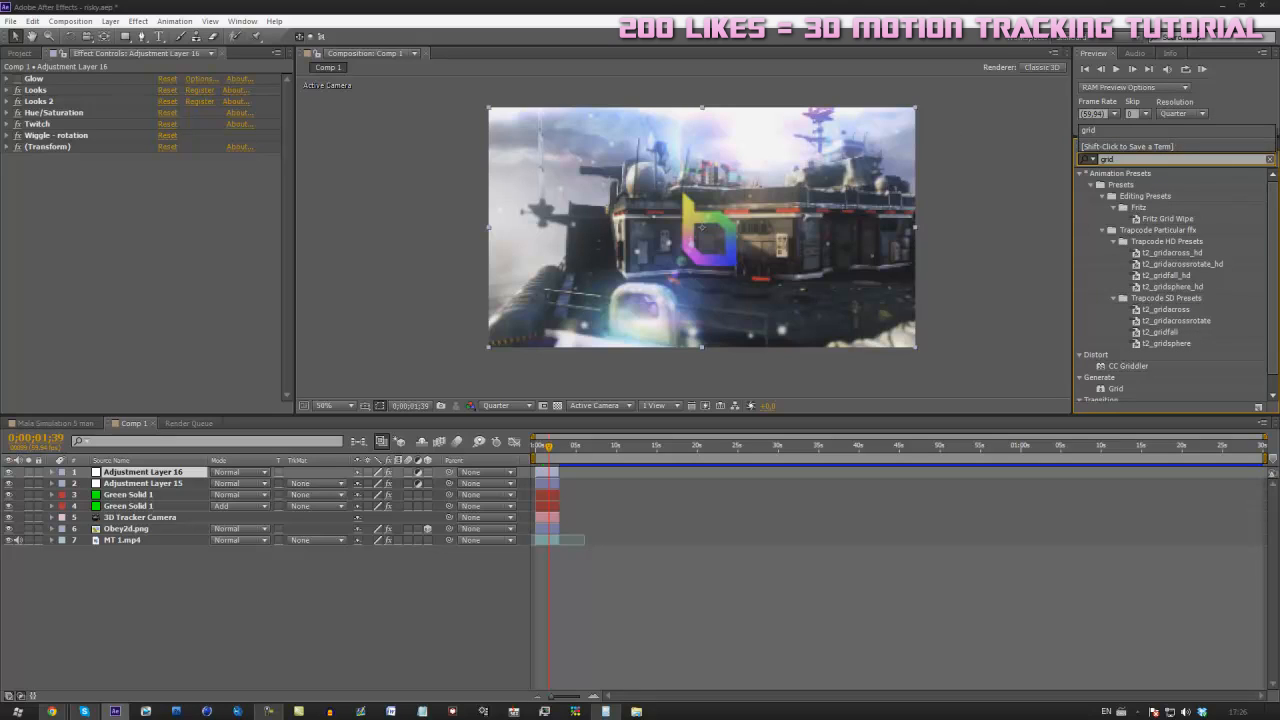
left_click_drag(1273, 308, 1272, 326)
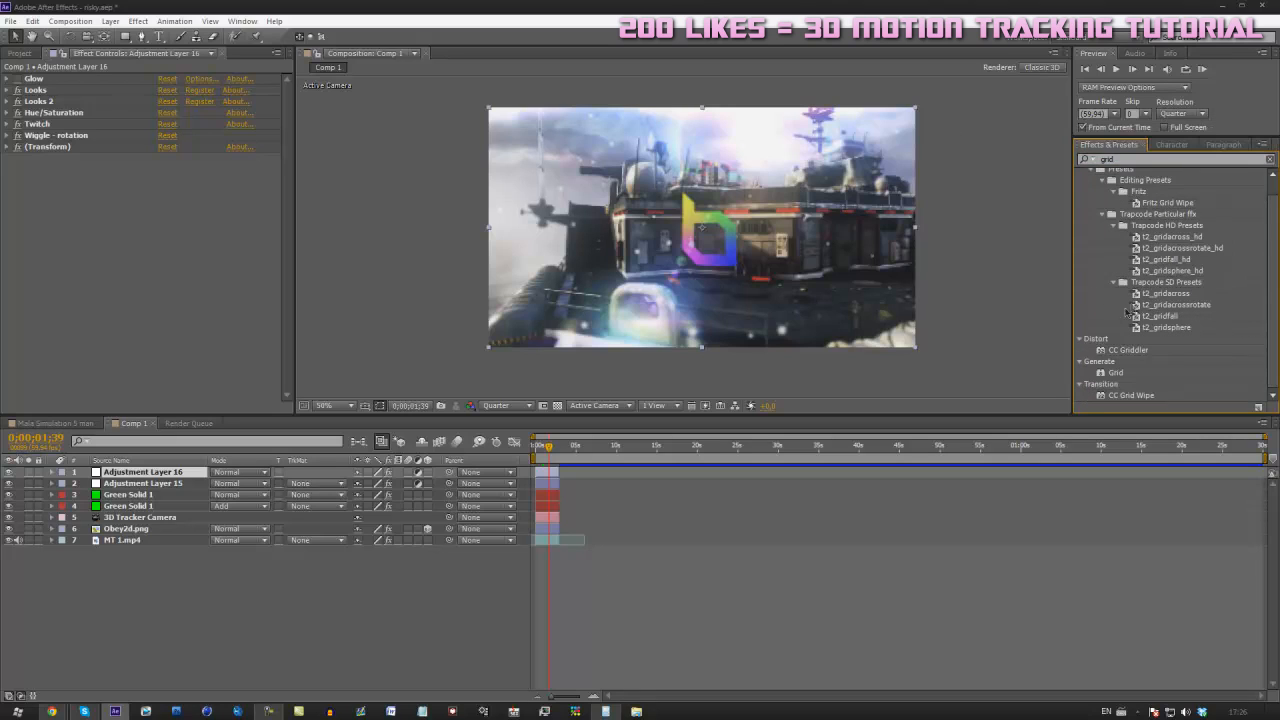
left_click(137, 21)
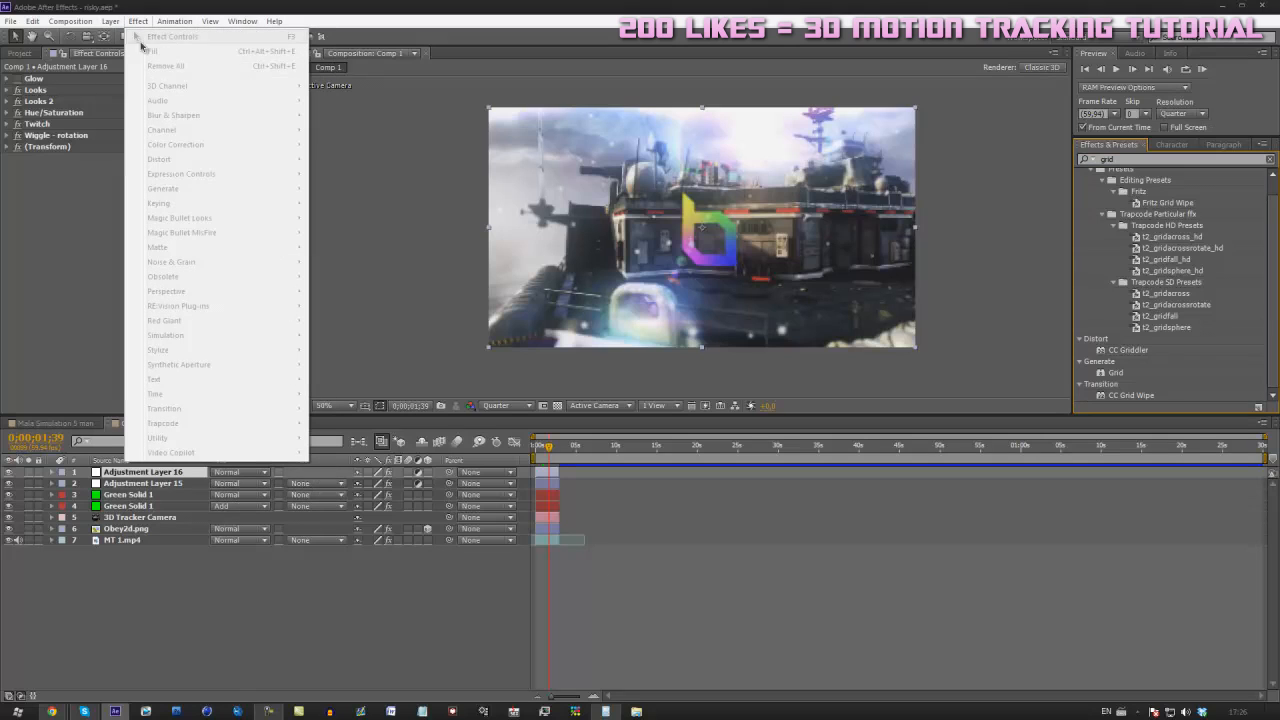
left_click(565, 668)
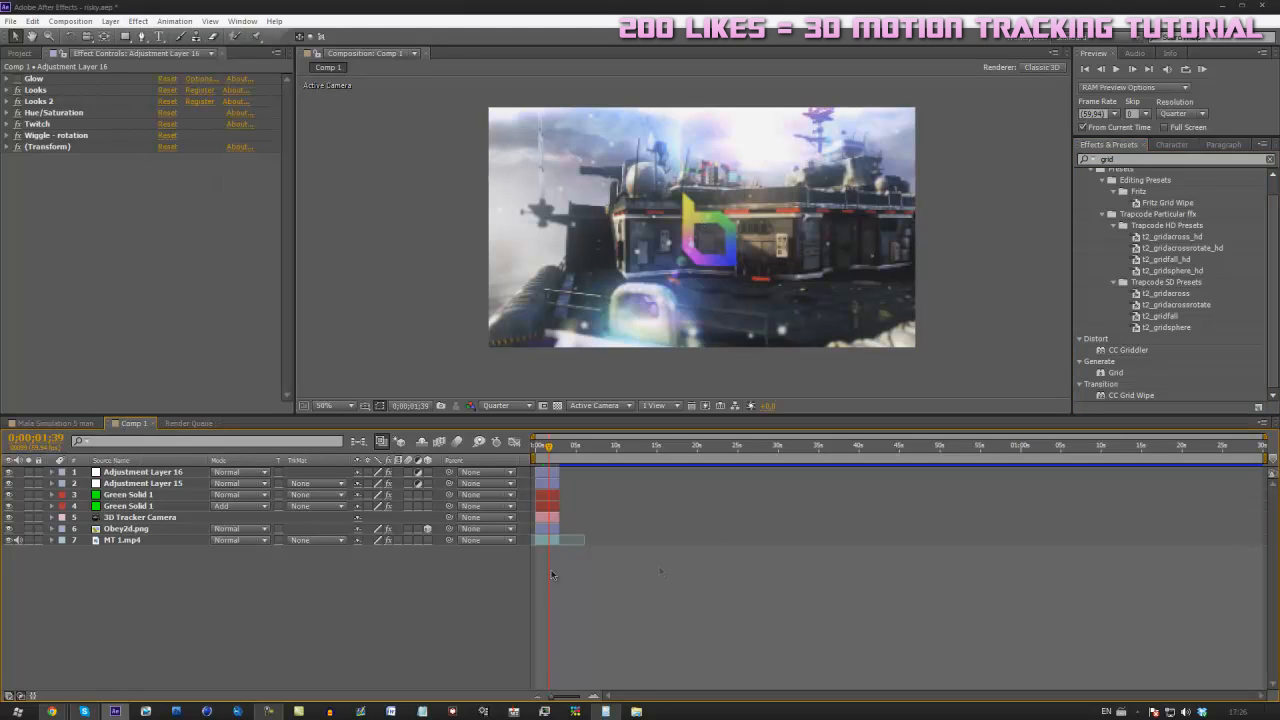
left_click(140, 472)
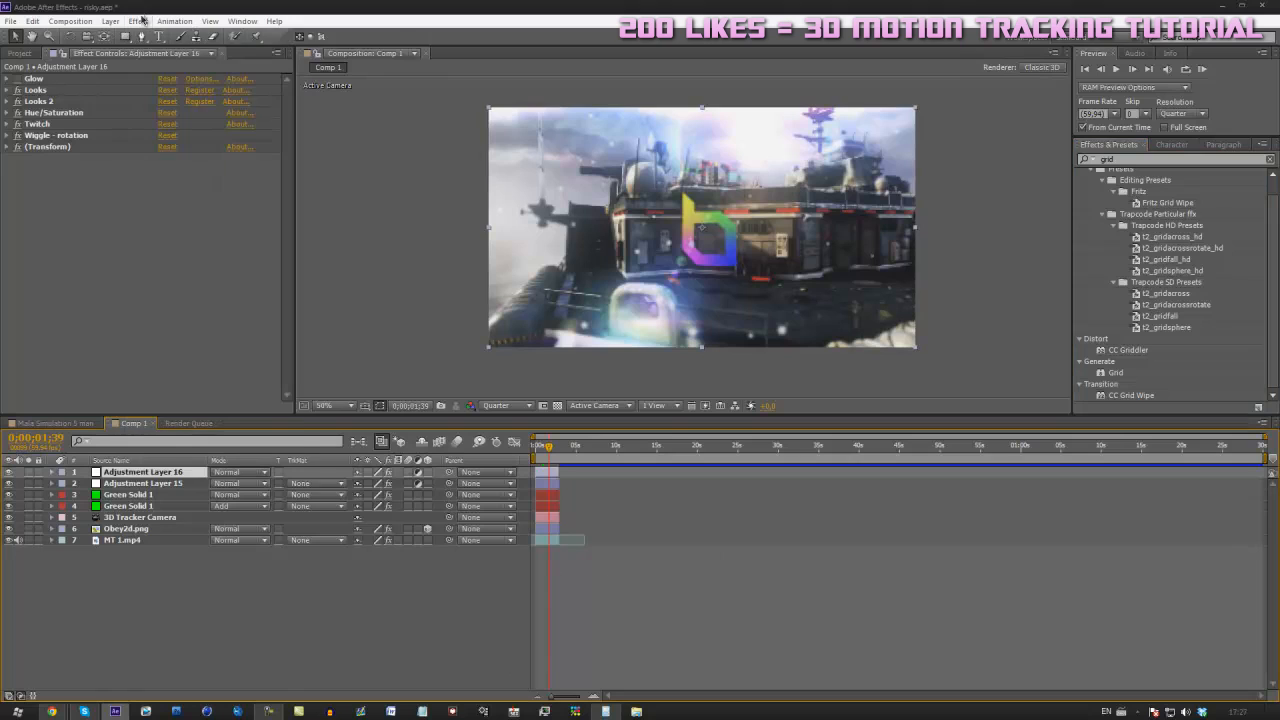
left_click(137, 21)
mouse_move(166, 188)
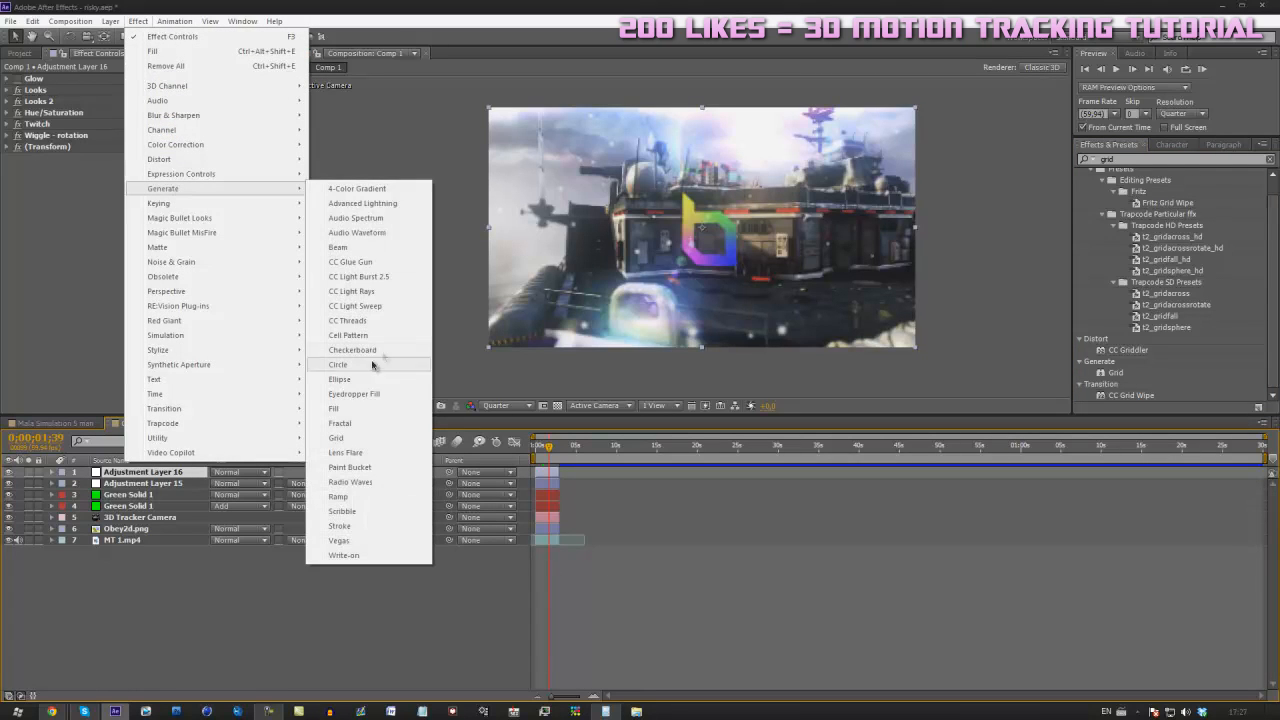
left_click(356, 440)
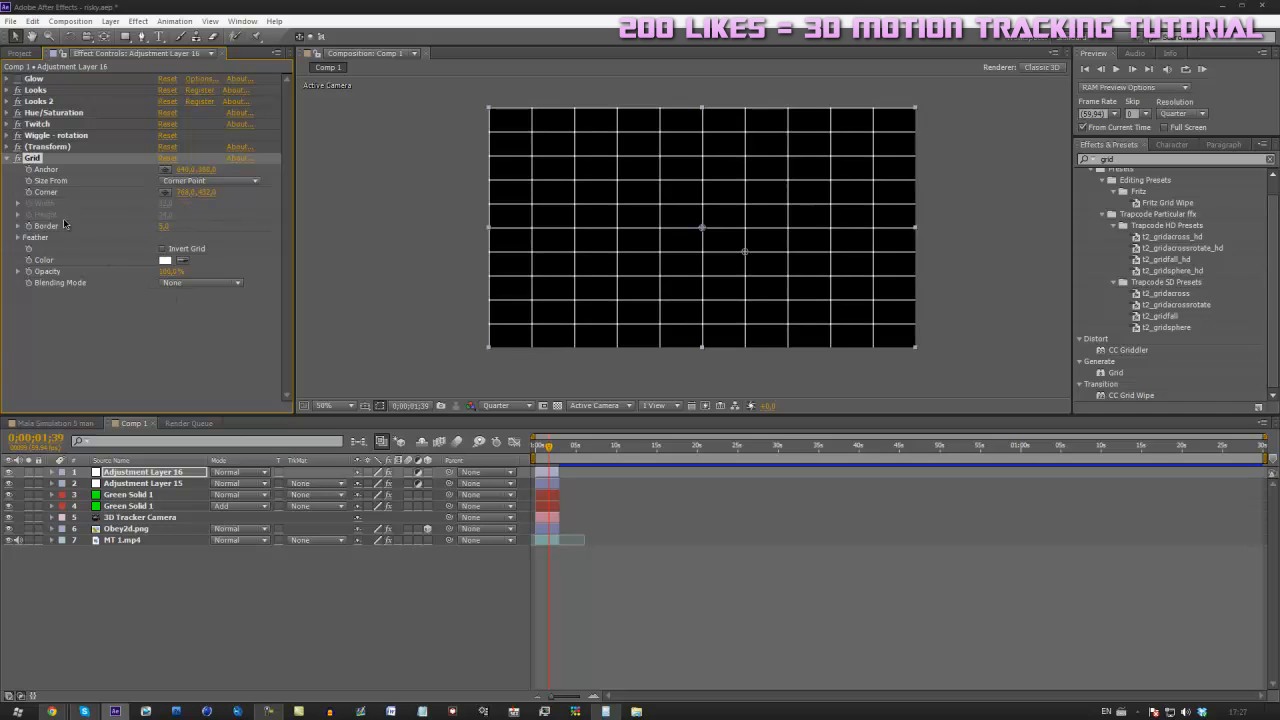
key("Delete")
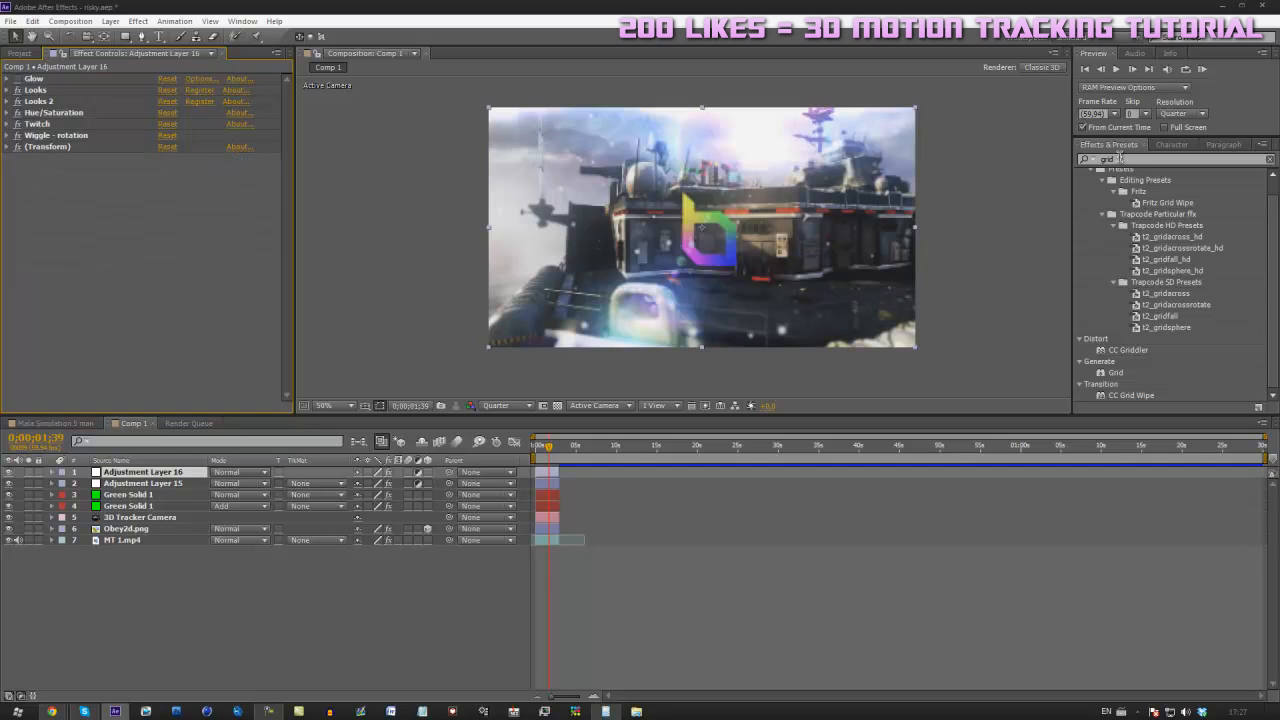
Apply the Fritz Black Bars preset to the top adjustment layer and collapse its two CC Jaws effects
type("blac")
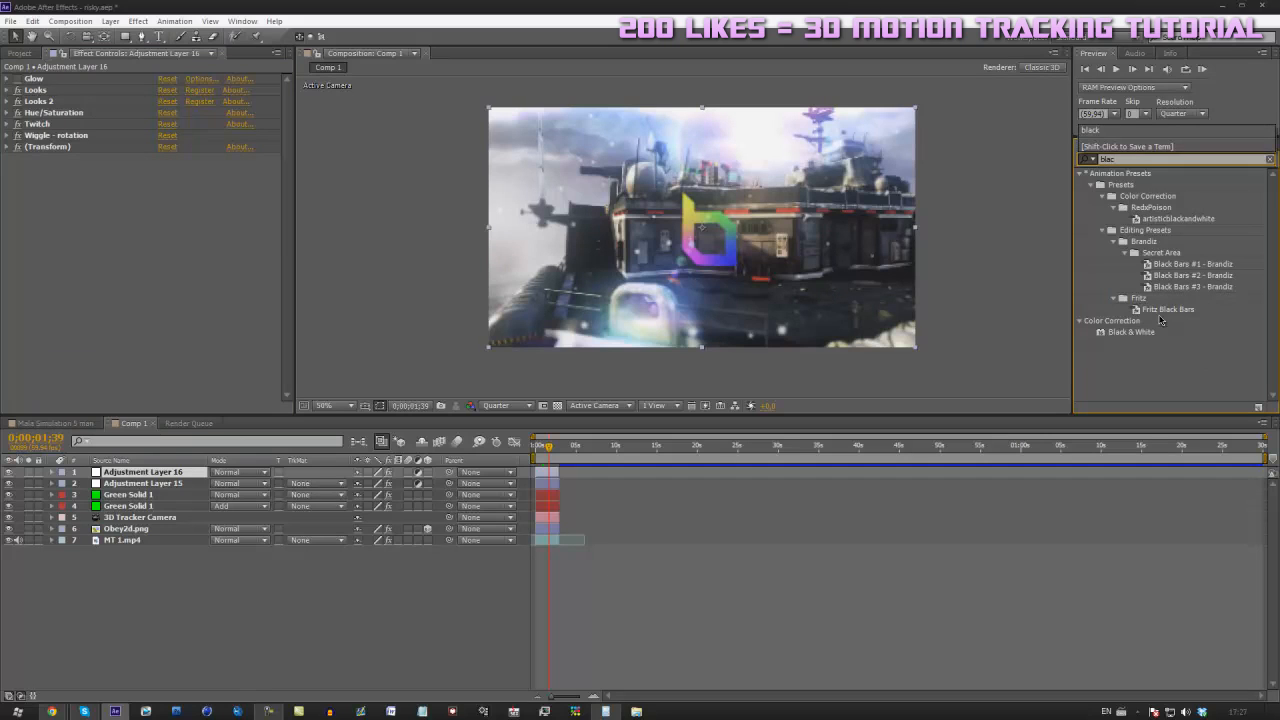
double_click(1167, 308)
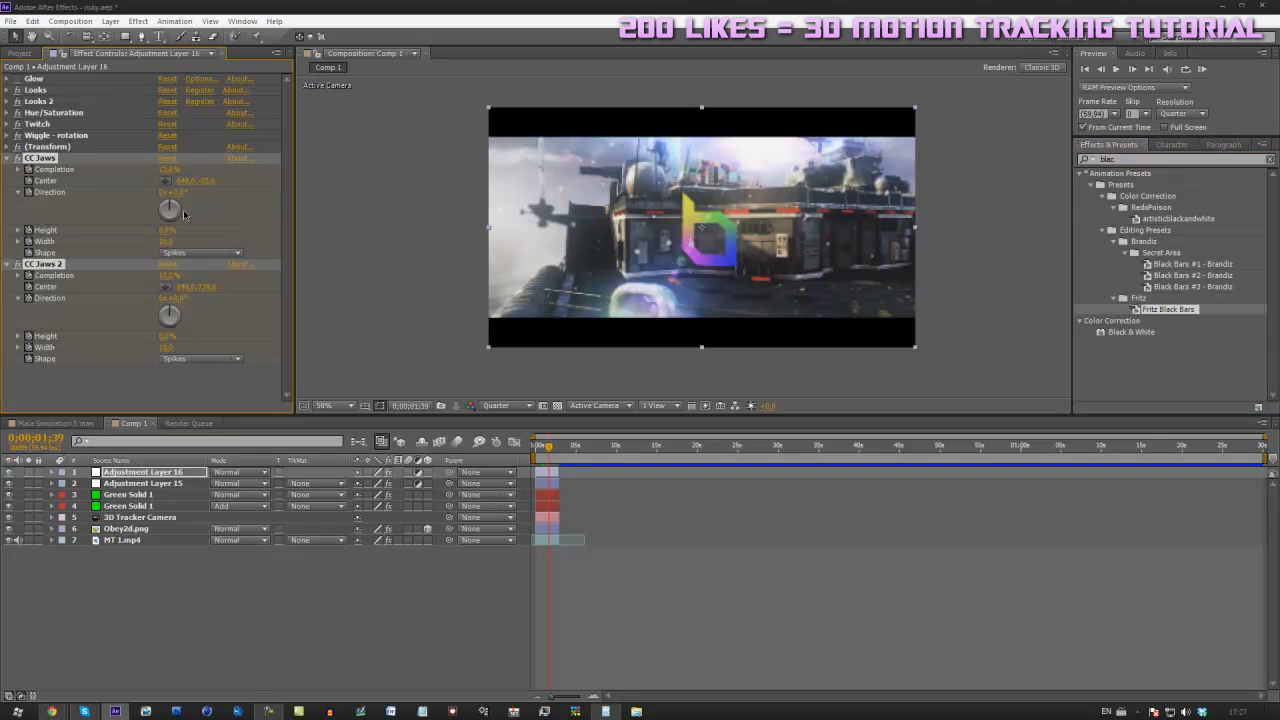
left_click(9, 159)
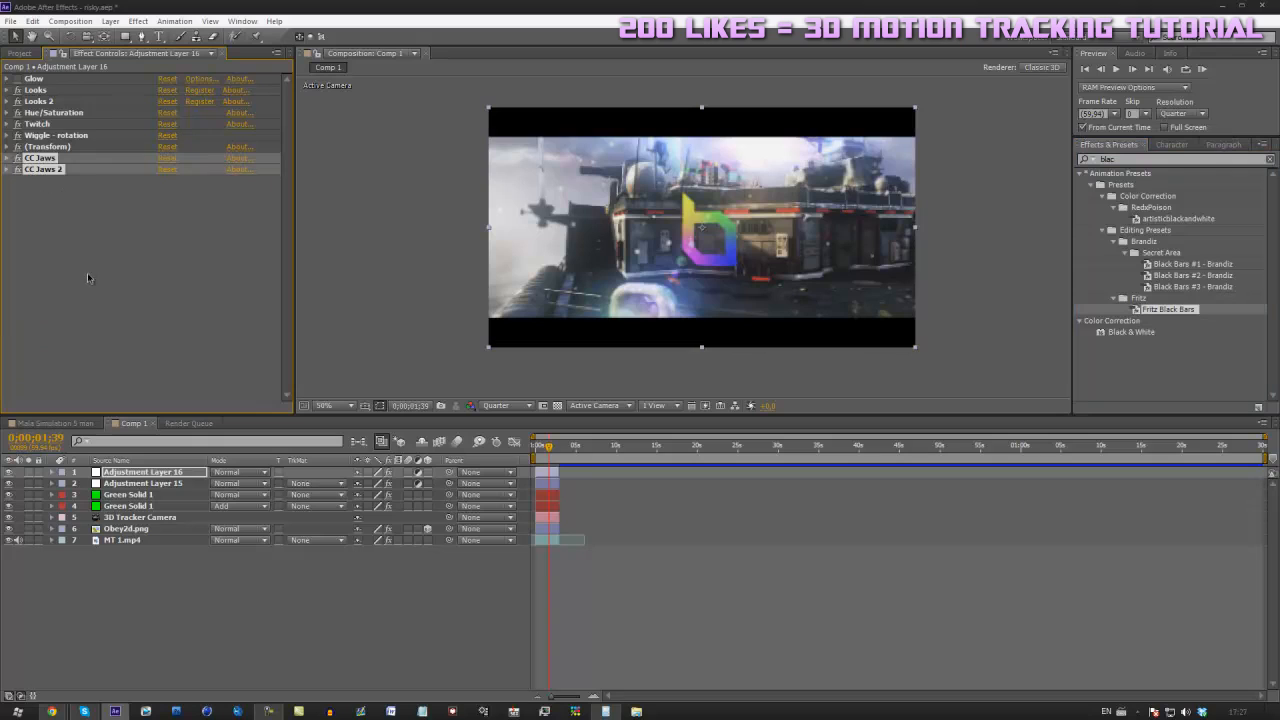
left_click(27, 176)
left_click(35, 158)
key("Return")
Expand the first CC Jaws effect and RAM-preview the composition from 0;00;00;00
left_click_drag(549, 449, 533, 447)
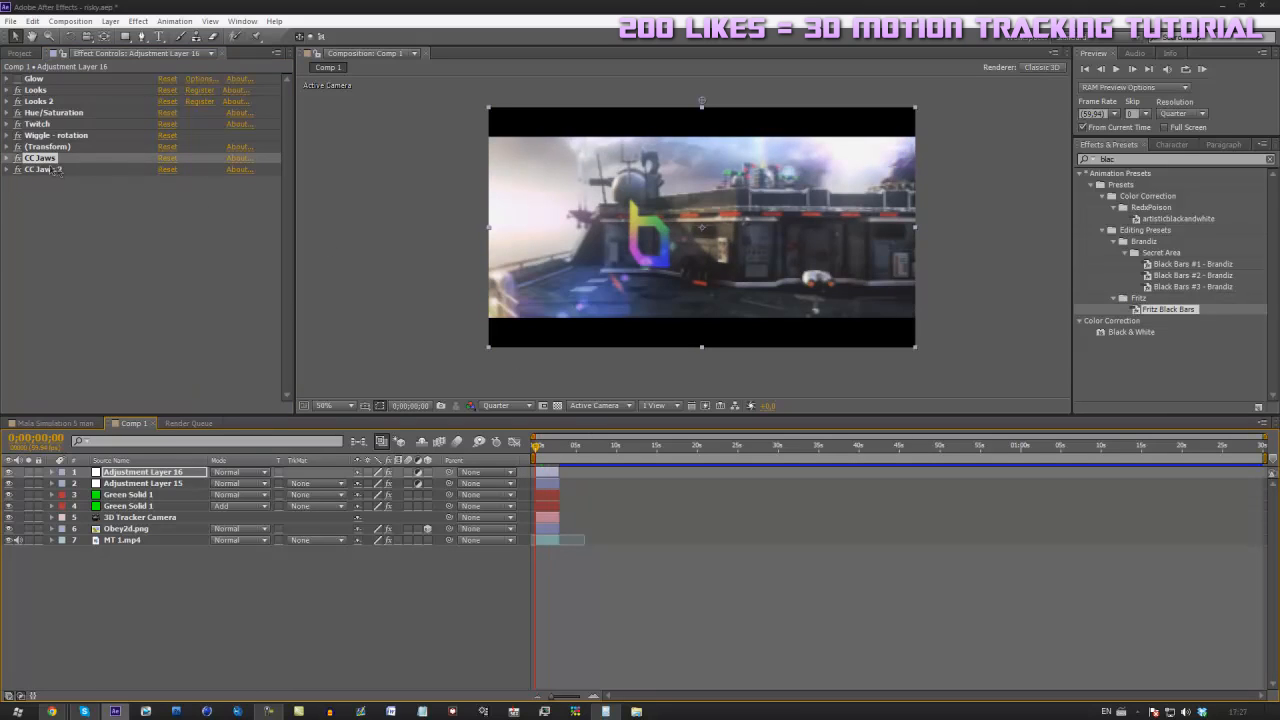
left_click(7, 158)
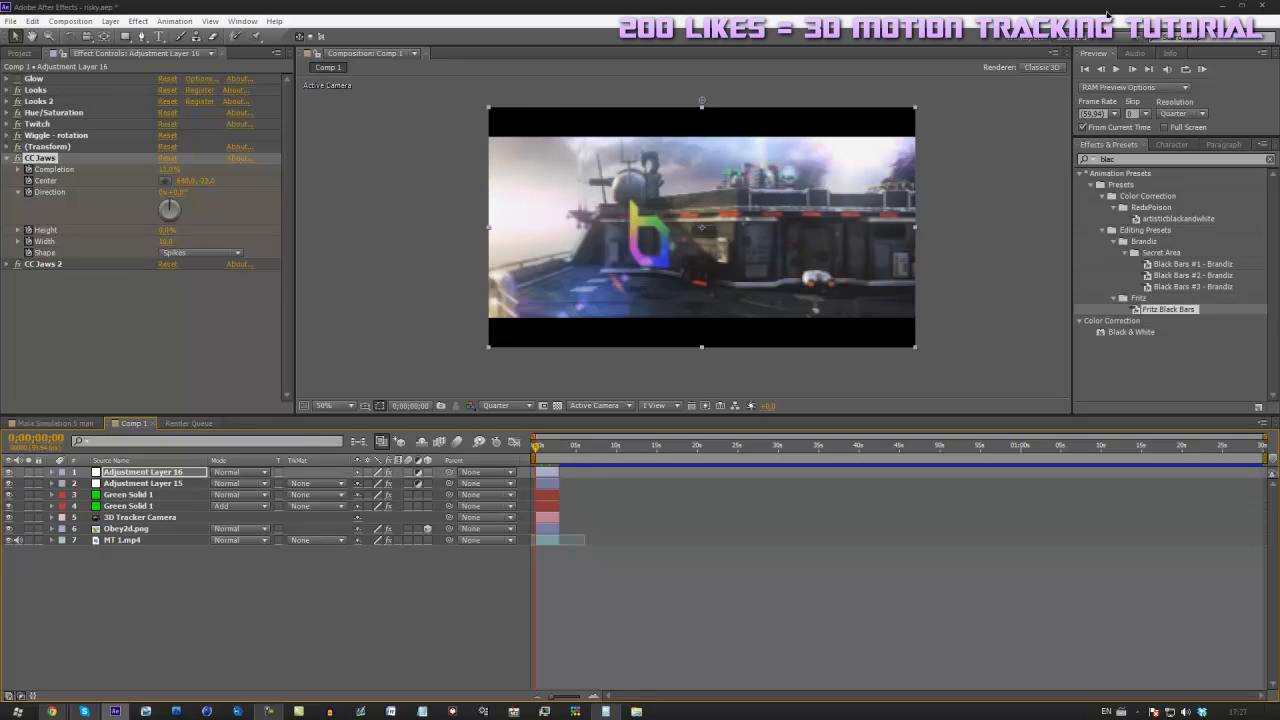
left_click(1202, 69)
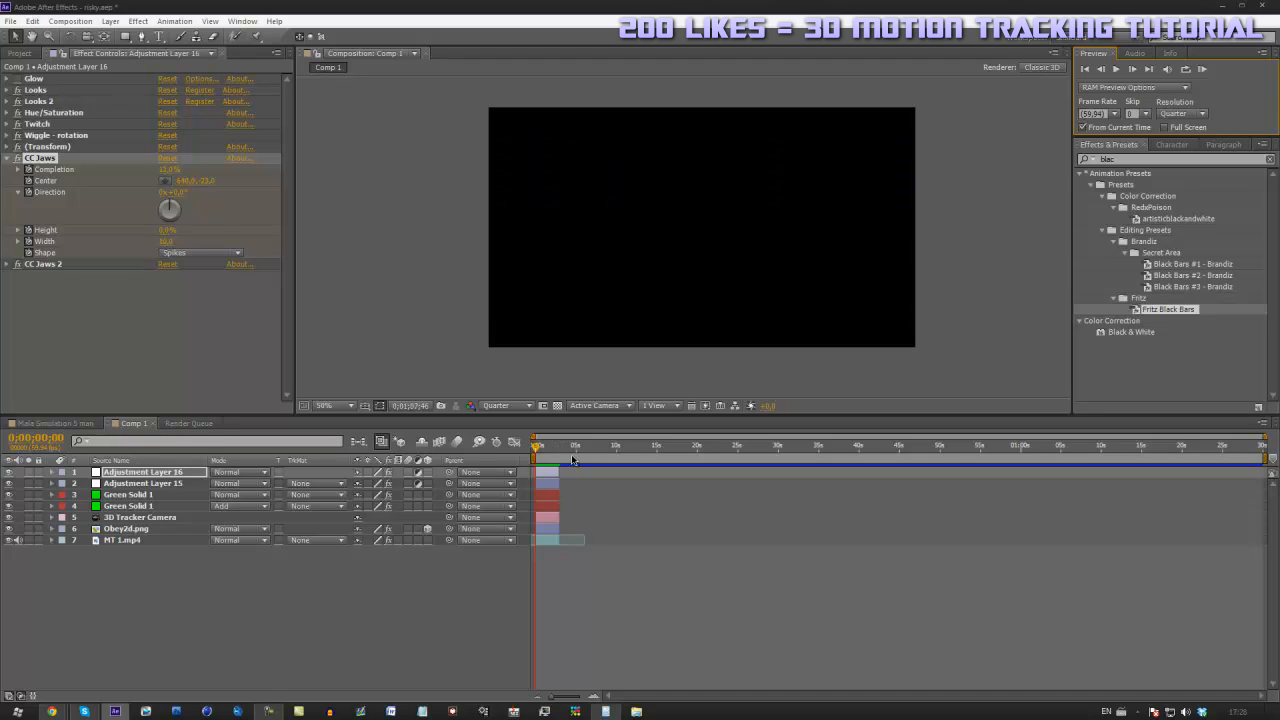
key("space")
left_click(536, 449)
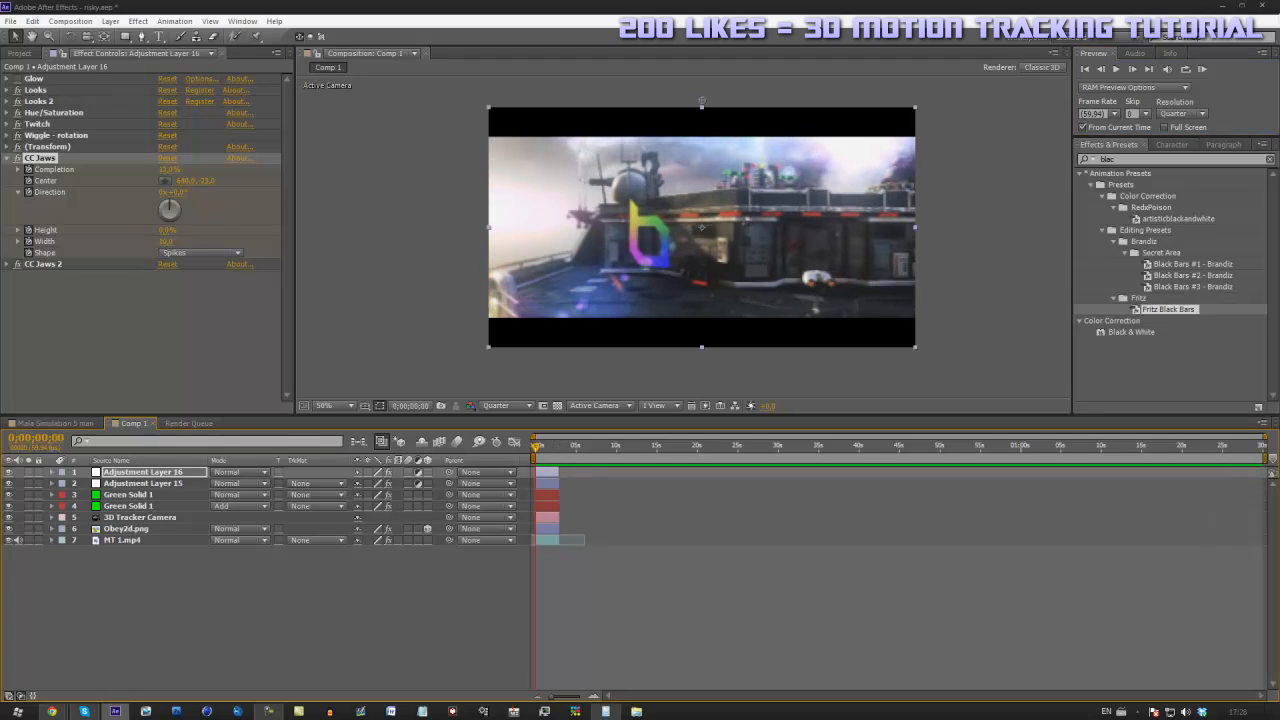
left_click(1201, 69)
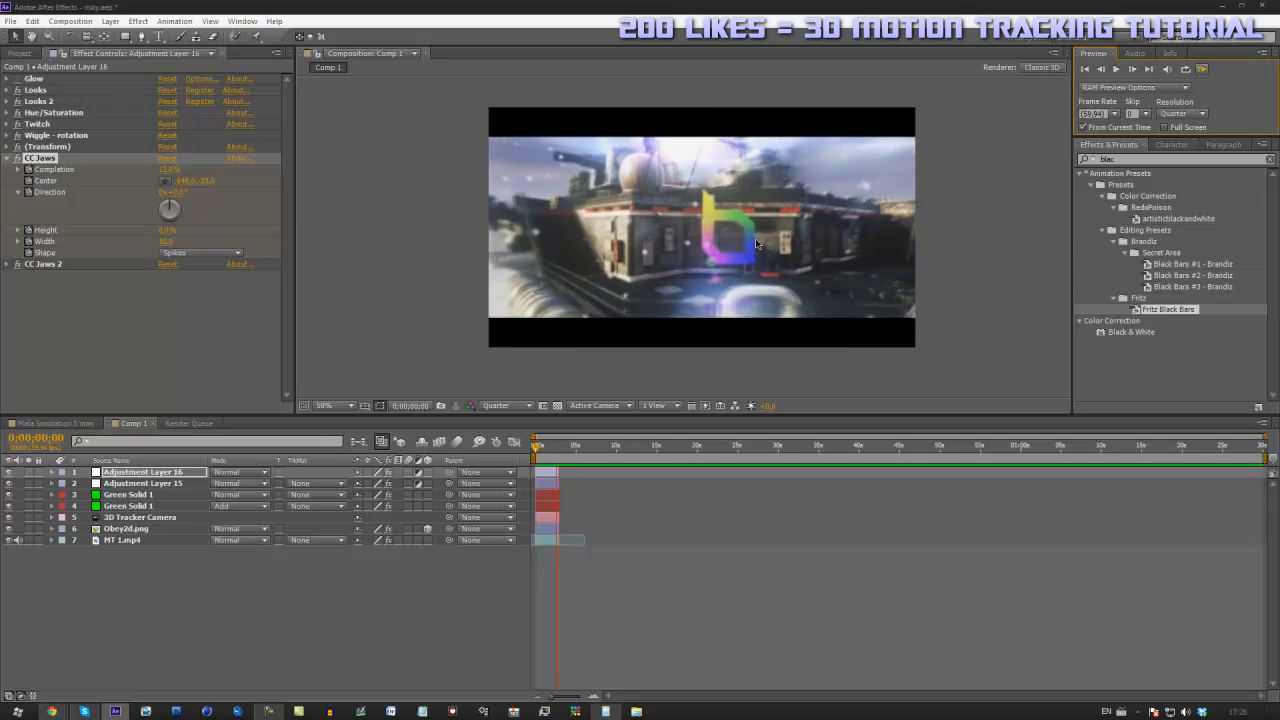
Stop the RAM preview and examine the finished shot with its black bars at several times between 0;00;00;54 and 0;00;02;23, with no layer selected
key("space")
mouse_move(562, 445)
left_mouse_down()
mouse_move(543, 452)
mouse_move(556, 457)
left_mouse_up()
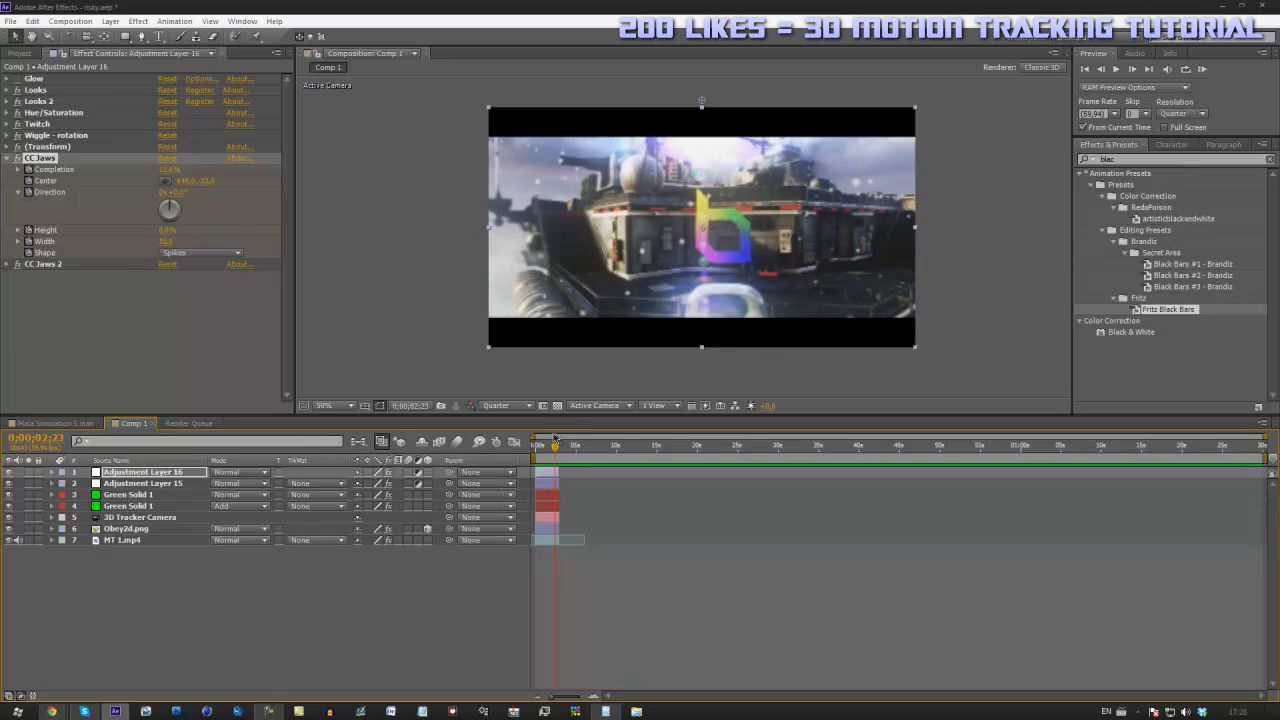
left_click_drag(549, 464, 545, 461)
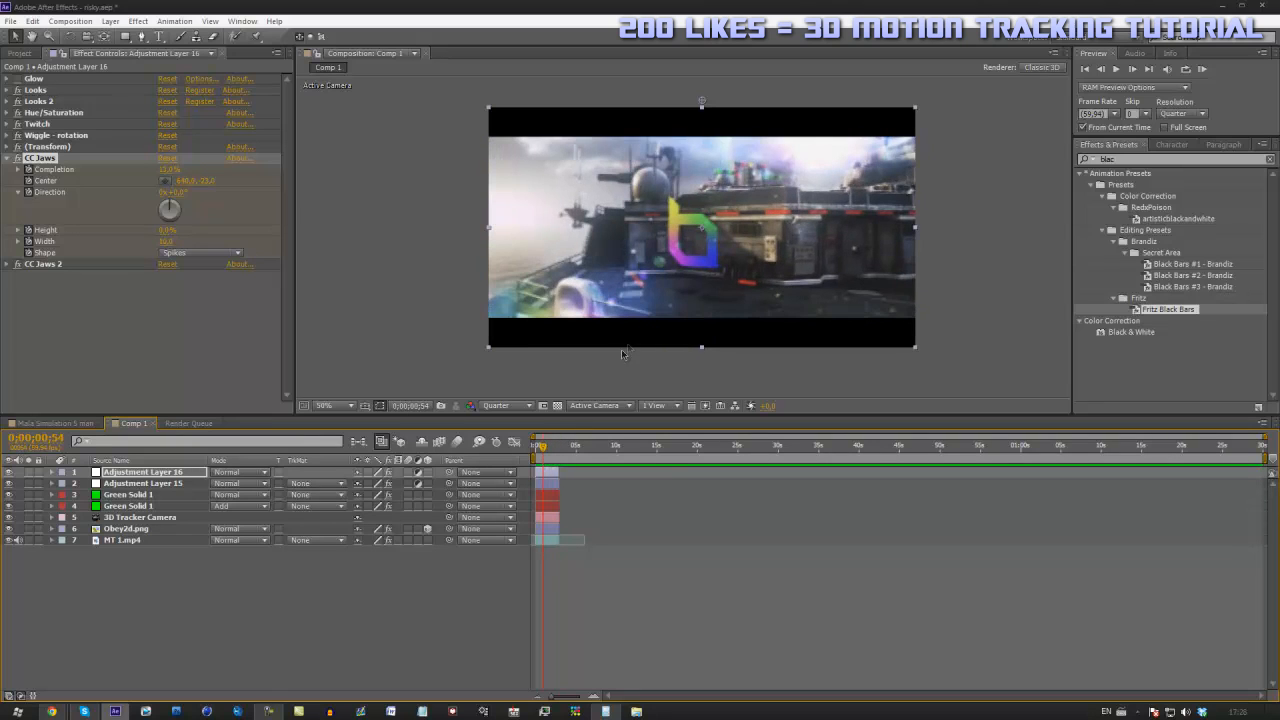
left_click_drag(545, 457, 547, 456)
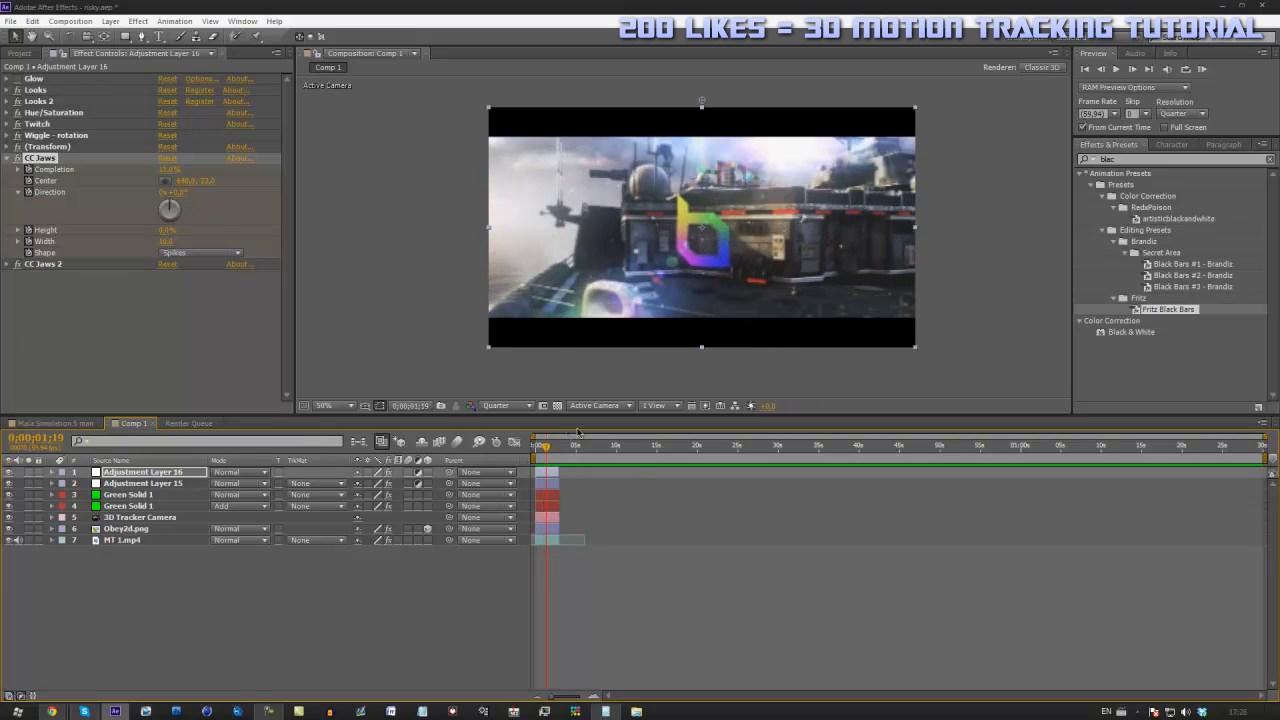
left_click(664, 600)
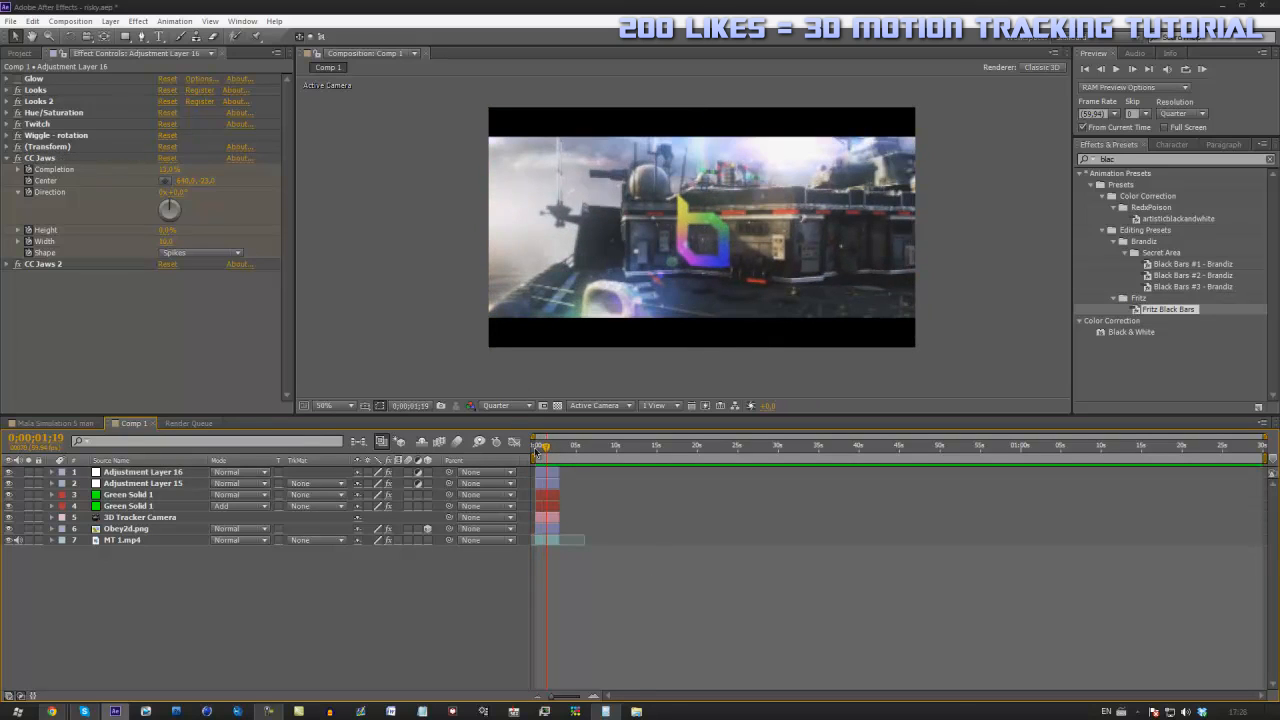
left_click_drag(536, 451, 550, 450)
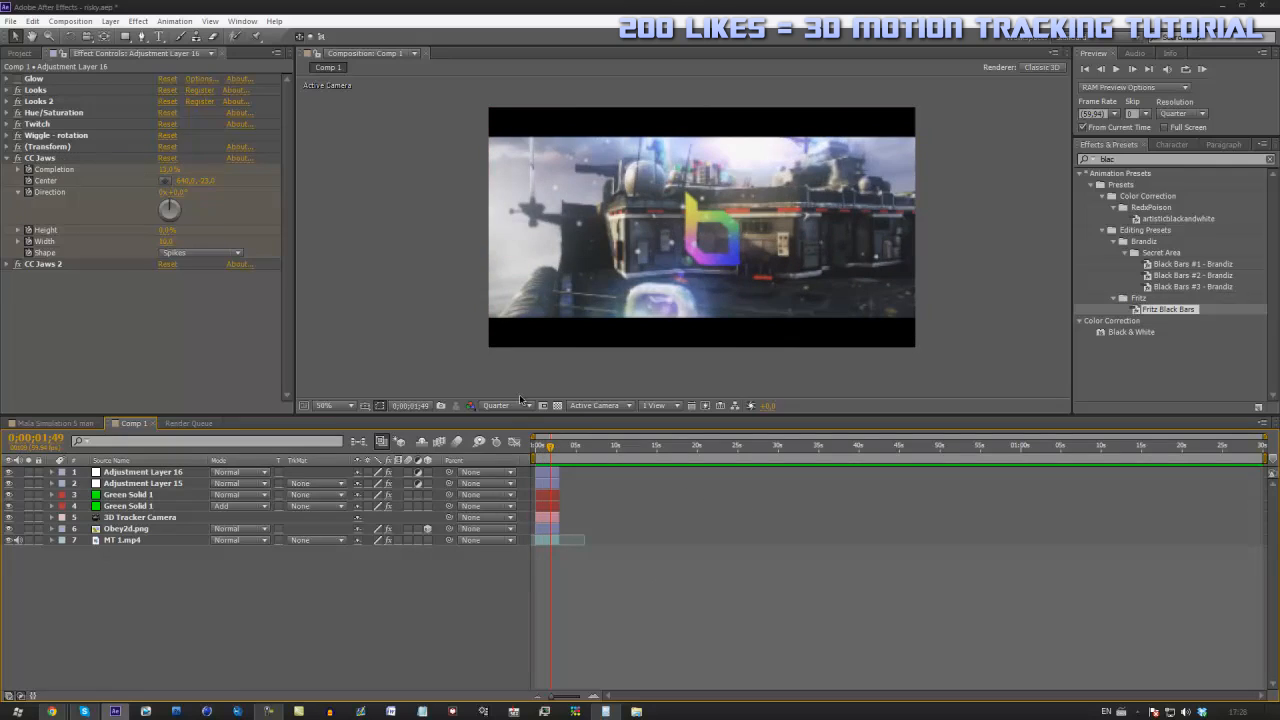
key("space")
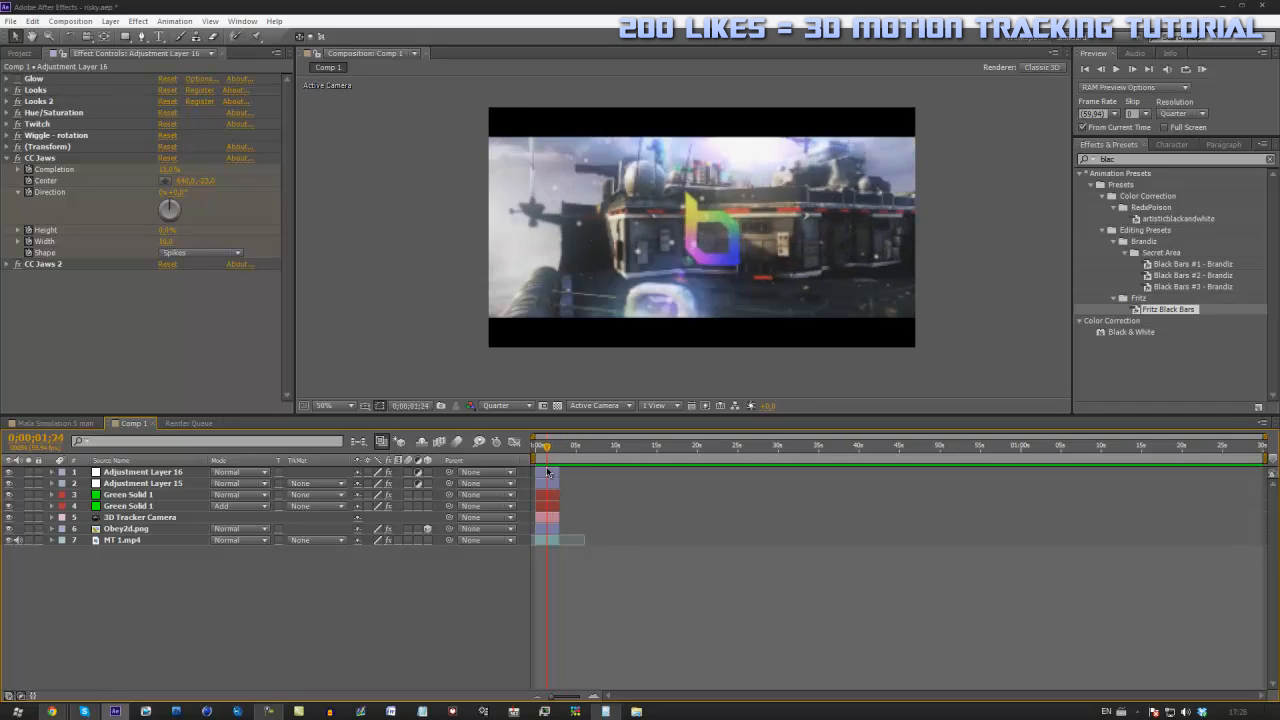
left_click_drag(545, 451, 558, 453)
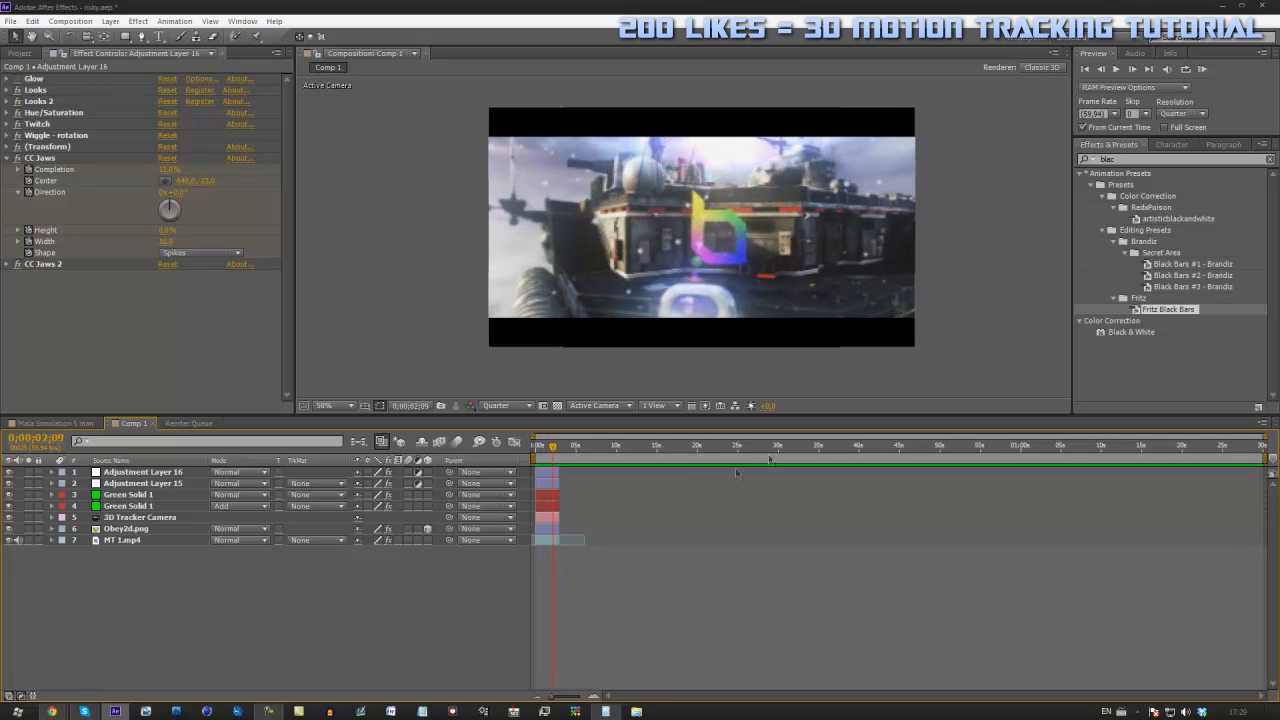